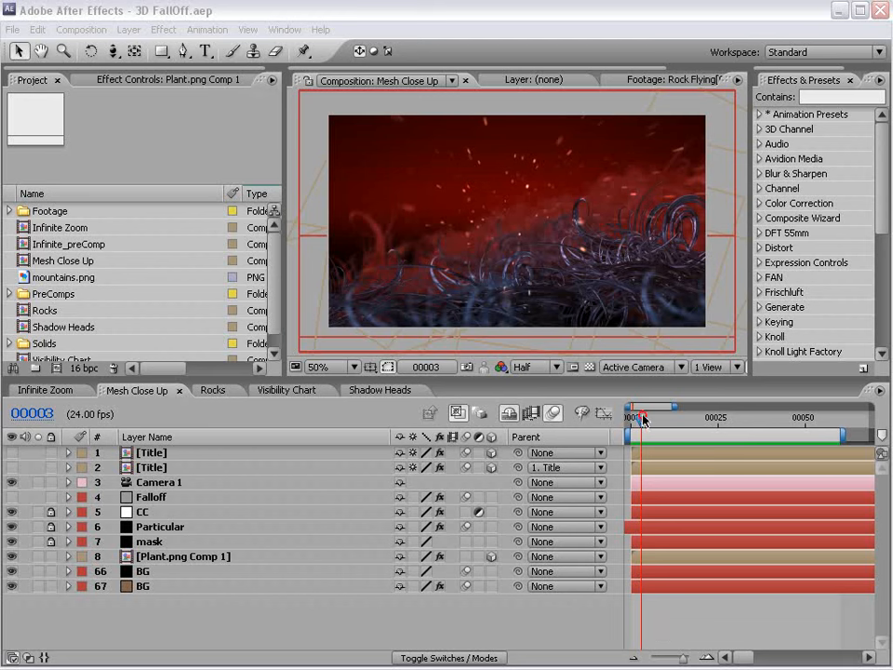
Turn off the Shy switch to reveal the hidden Plant layers.
{"action": "key", "text": "Home"}
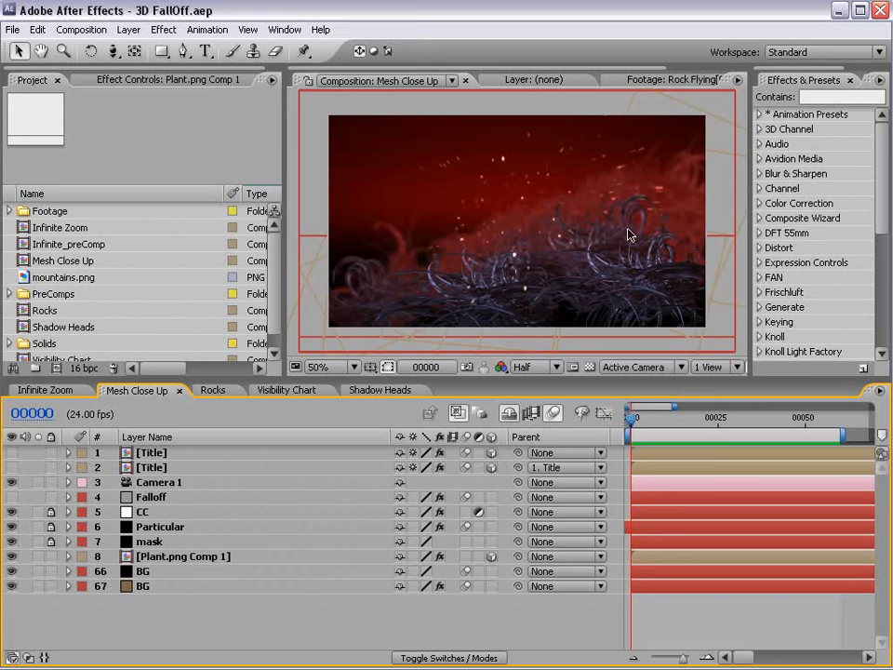
{"action": "left_click_drag", "start_coordinate": [632, 418], "coordinate": [631, 445]}
{"action": "left_click", "coordinate": [510, 414]}
{"action": "mouse_move", "coordinate": [874, 488]}
{"action": "left_mouse_down"}
{"action": "mouse_move", "coordinate": [878, 574]}
{"action": "mouse_move", "coordinate": [875, 486]}
{"action": "left_mouse_up"}
{"action": "left_click_drag", "start_coordinate": [762, 657], "coordinate": [739, 662]}
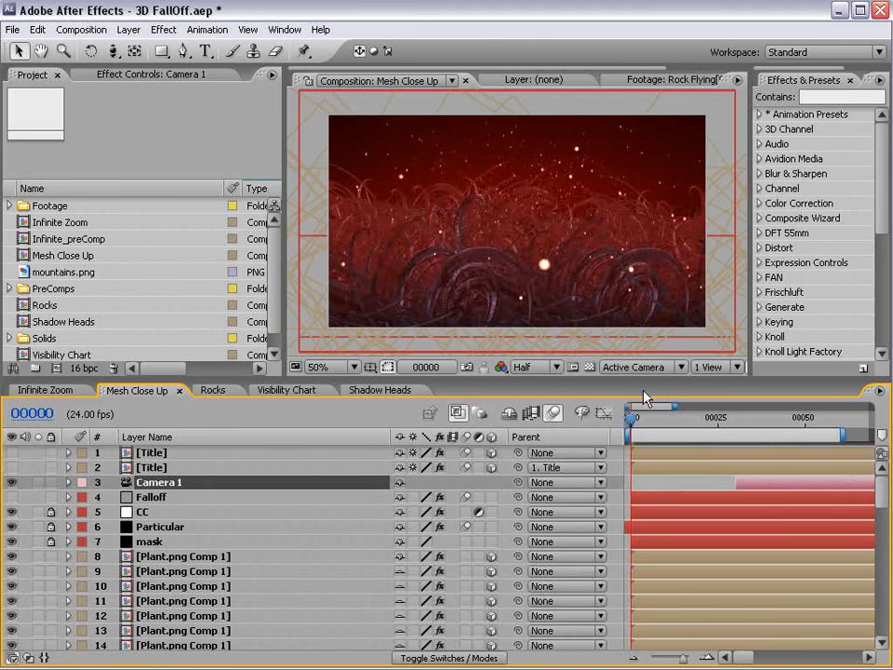
Make Camera 1 start at frame 0, then show the Visibility Chart composition maximized.
{"action": "key", "text": "alt+bracketleft"}
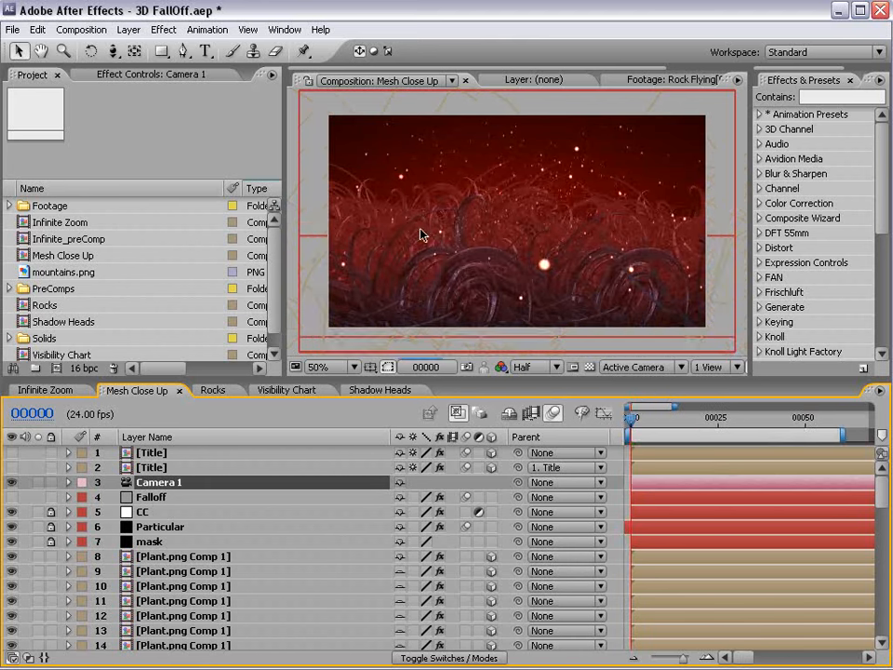
{"action": "left_click_drag", "start_coordinate": [631, 418], "coordinate": [673, 424]}
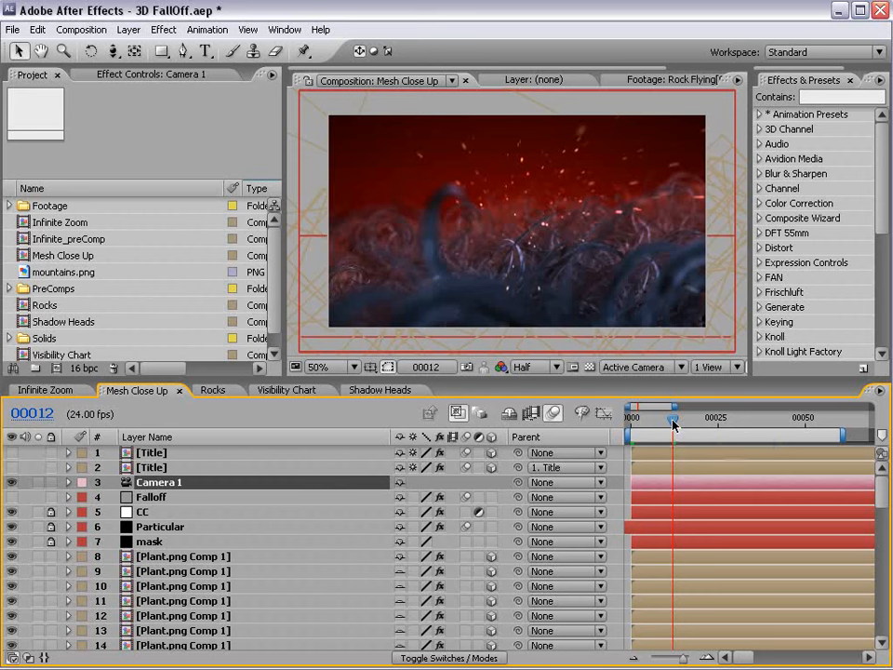
{"action": "left_click", "coordinate": [287, 392]}
{"action": "key", "text": "grave"}
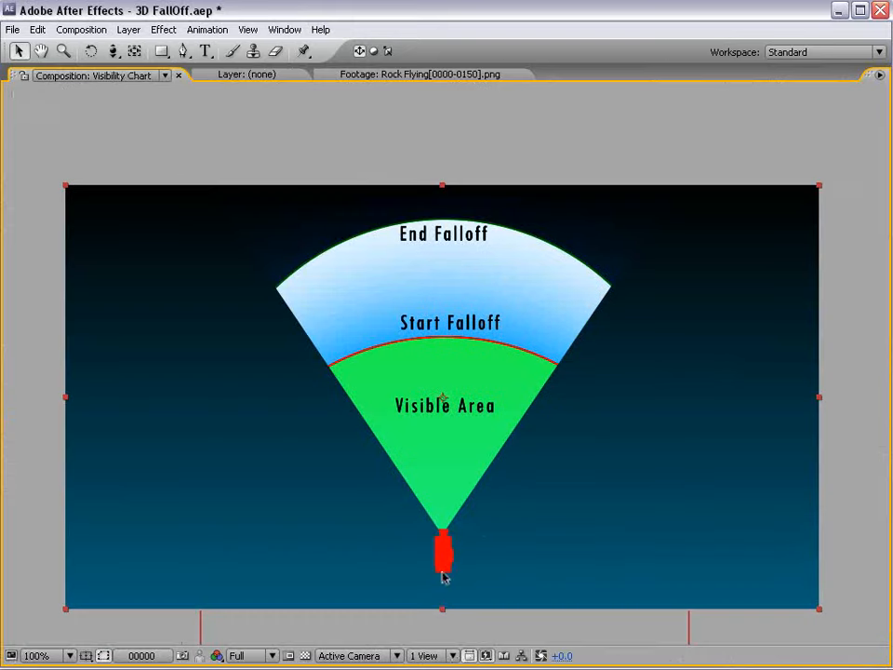
Pan and zoom the Visibility Chart to 200% on the red camera, then back to 100%.
{"action": "key", "text": "space"}
{"action": "left_click_drag", "start_coordinate": [479, 545], "coordinate": [516, 457]}
{"action": "scroll", "coordinate": [515, 470], "scroll_direction": "up", "scroll_amount": 1}
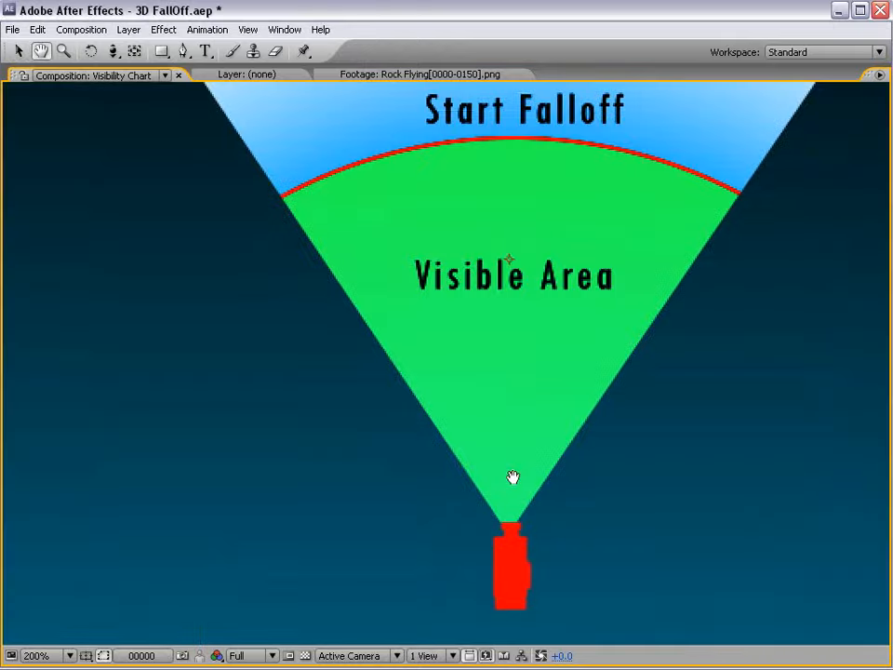
{"action": "left_click_drag", "start_coordinate": [496, 517], "coordinate": [467, 422]}
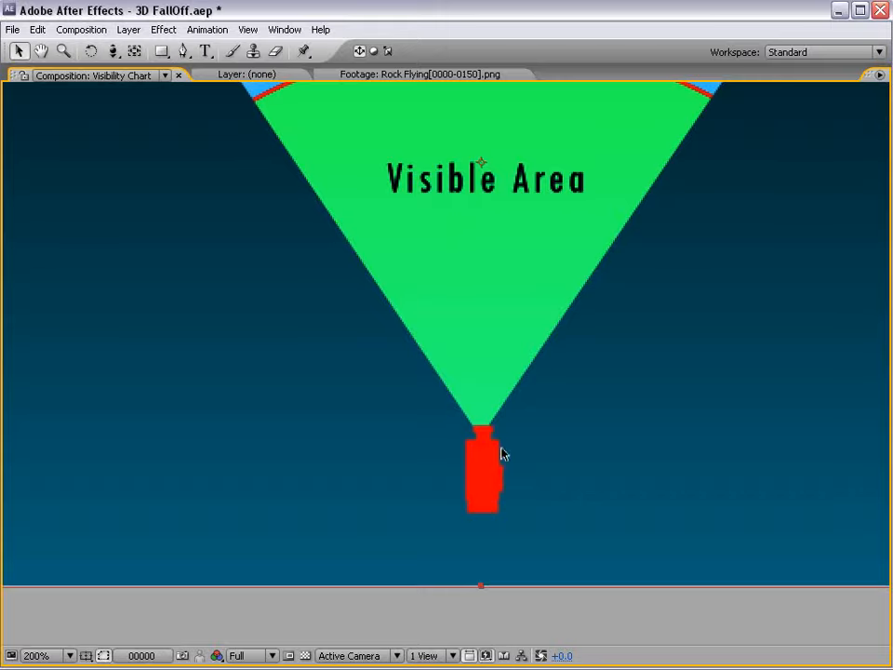
{"action": "scroll", "coordinate": [507, 444], "scroll_direction": "down", "scroll_amount": 1}
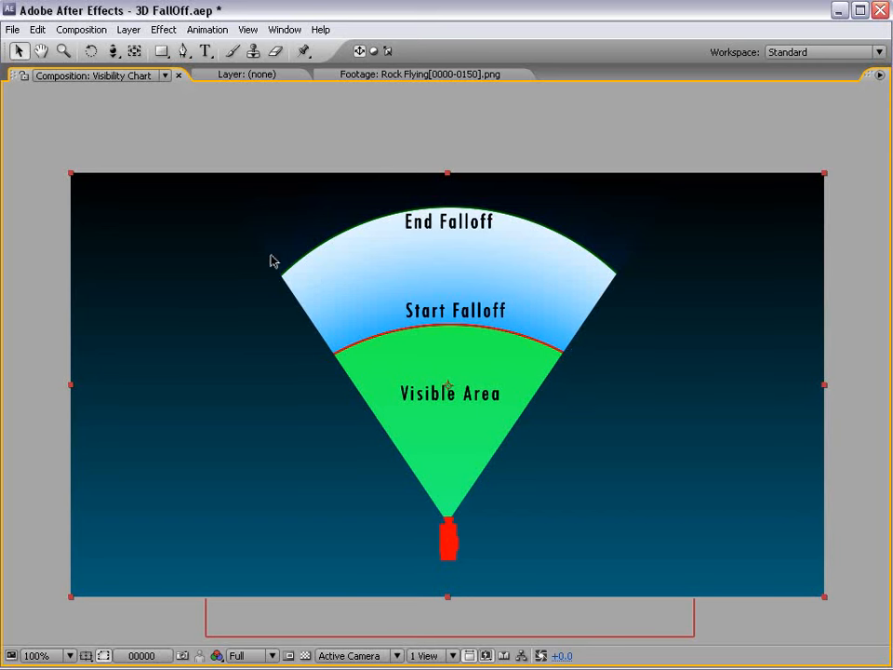
Restore the full panel layout, save the project, and bring up the Blue hills image.
{"action": "key", "text": "grave"}
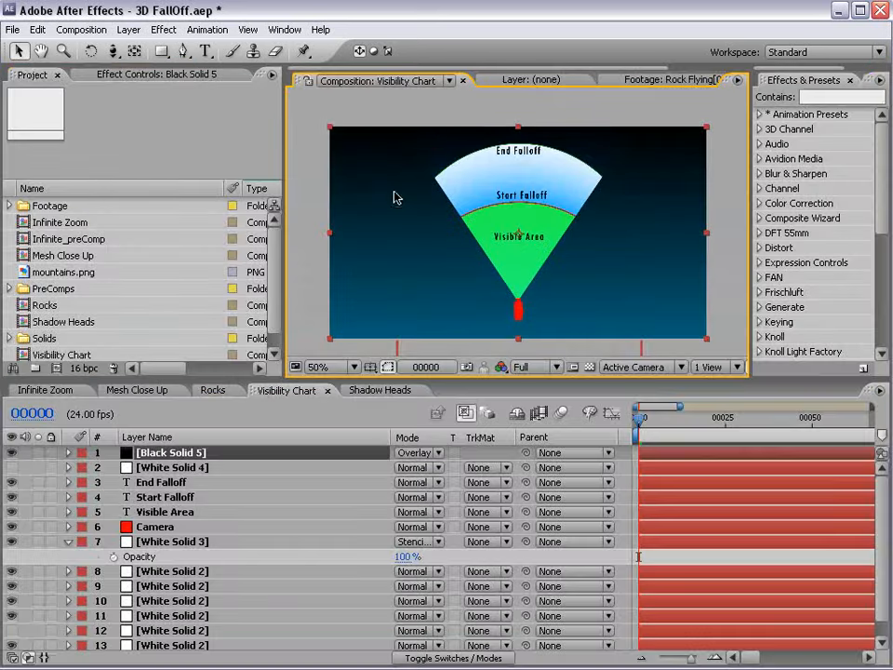
{"action": "key", "text": "ctrl+s"}
{"action": "key", "text": "alt+Tab"}
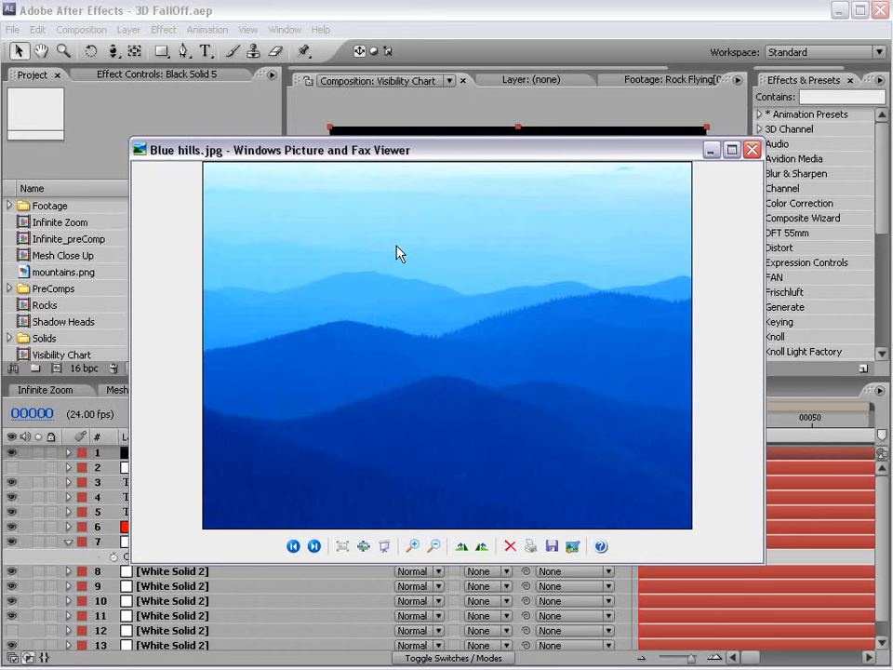
Close the Blue hills picture viewer and switch to the Shadow Heads composition.
{"action": "left_click", "coordinate": [425, 6]}
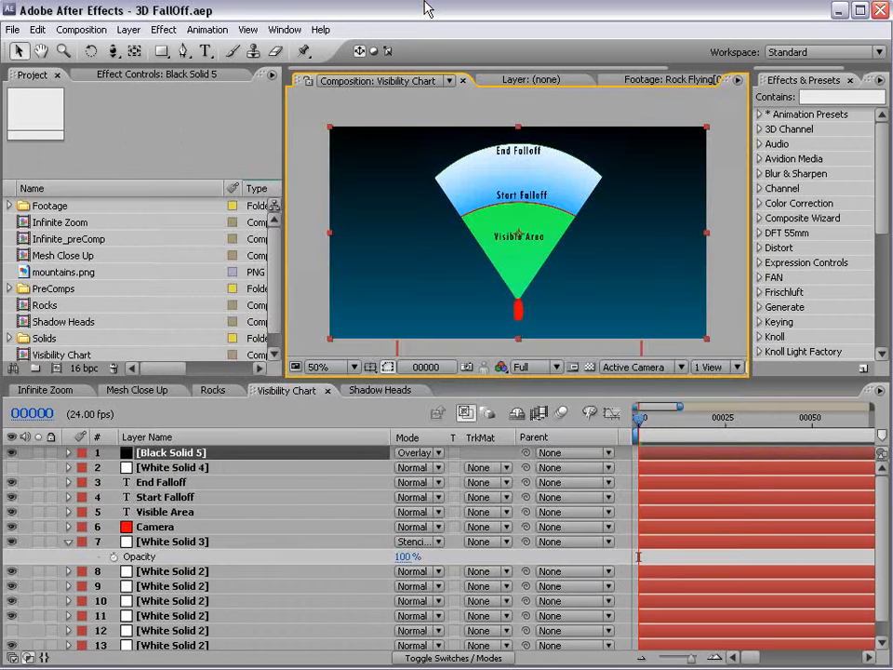
{"action": "left_click", "coordinate": [378, 389]}
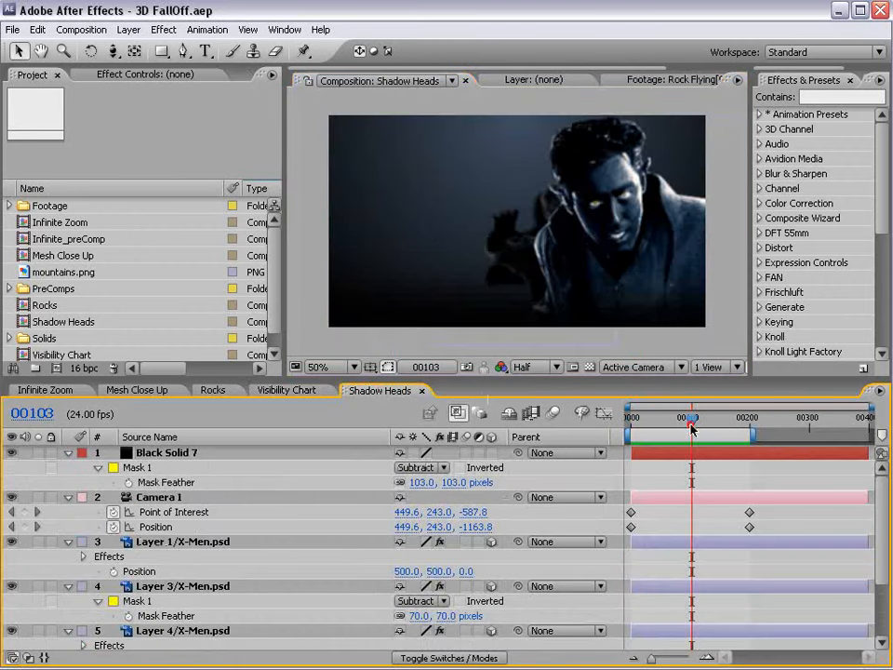
Play the Shadow Heads animation from the start and scrub to the blonde woman's head.
{"action": "key", "text": "Home"}
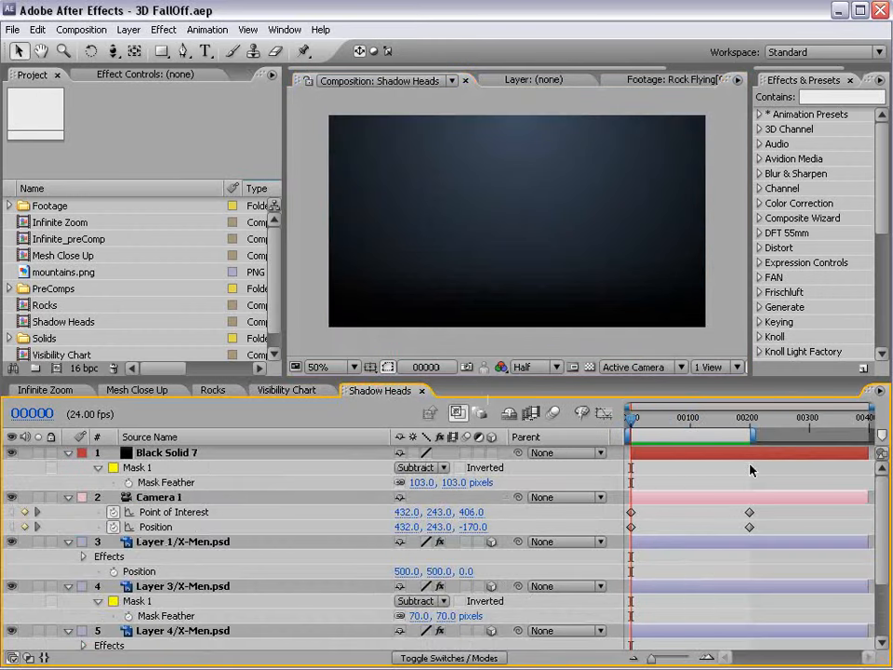
{"action": "key", "text": "space"}
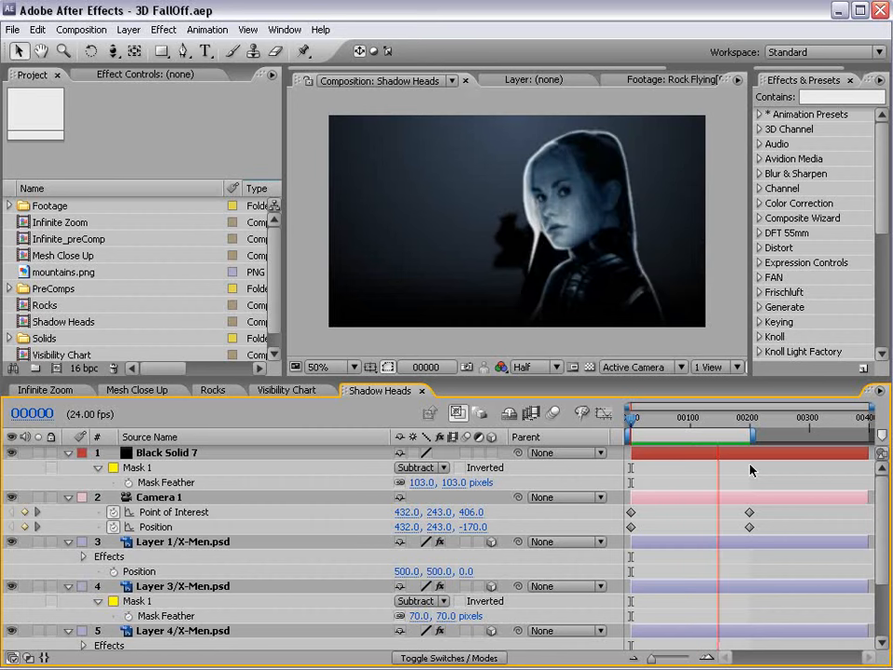
{"action": "left_click_drag", "start_coordinate": [745, 420], "coordinate": [688, 427]}
{"action": "key", "text": "space"}
{"action": "left_click_drag", "start_coordinate": [262, 562], "coordinate": [248, 584]}
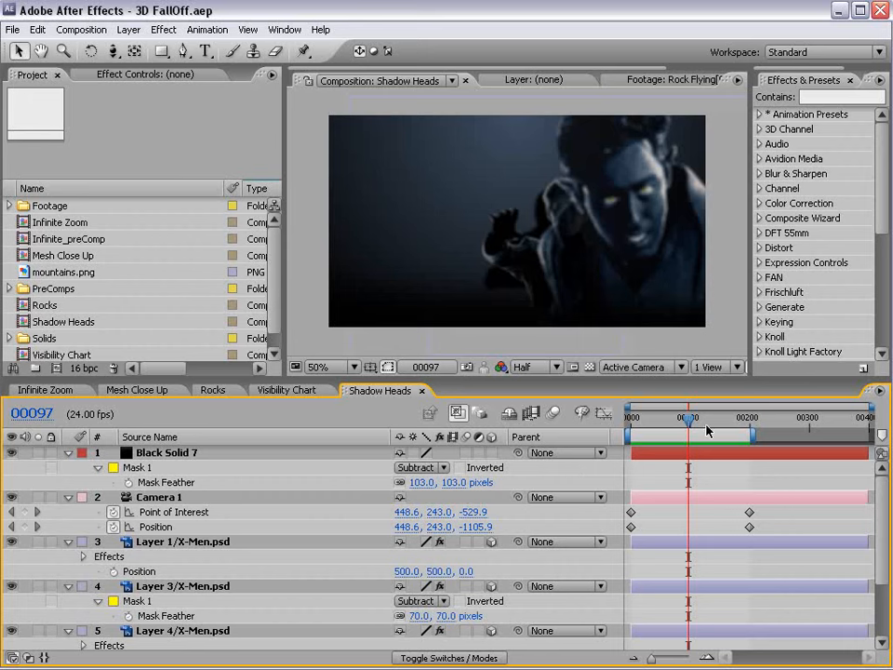
Dolly Camera 1 back, orbit and pan it to reframe the heads, and save.
{"action": "key", "text": "c"}
{"action": "key", "text": "c"}
{"action": "left_click_drag", "start_coordinate": [566, 225], "coordinate": [564, 346]}
{"action": "key", "text": "c"}
{"action": "left_click_drag", "start_coordinate": [546, 206], "coordinate": [502, 282]}
{"action": "key", "text": "c"}
{"action": "key", "text": "c"}
{"action": "key", "text": "ctrl+s"}
{"action": "key", "text": "c"}
{"action": "key", "text": "c"}
{"action": "left_click_drag", "start_coordinate": [611, 286], "coordinate": [538, 241]}
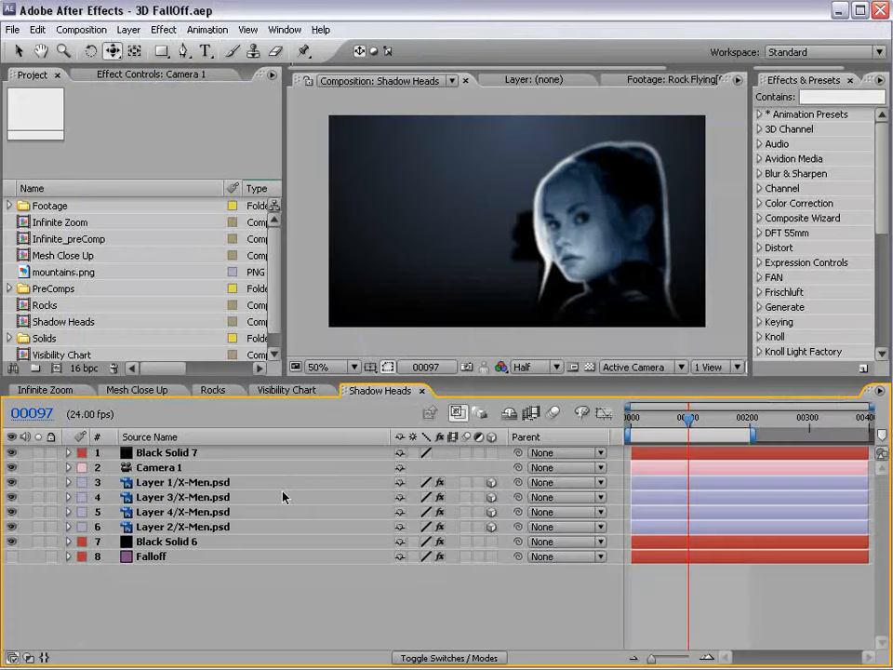
Browse into the Support Files and Presets folders, then back to the After Effects CS3 folder.
{"action": "key", "text": "alt+Tab"}
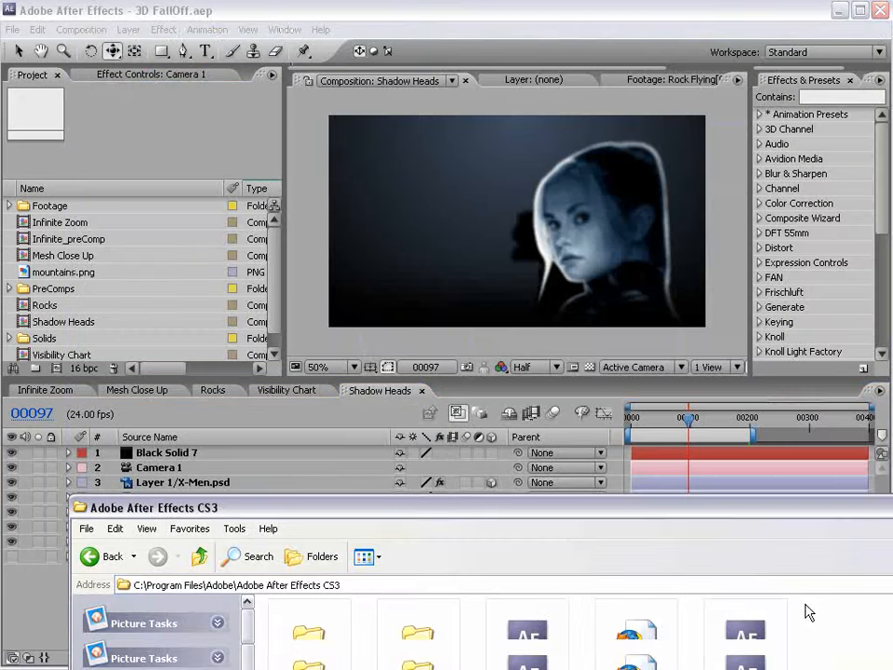
{"action": "left_click_drag", "start_coordinate": [806, 512], "coordinate": [718, 200]}
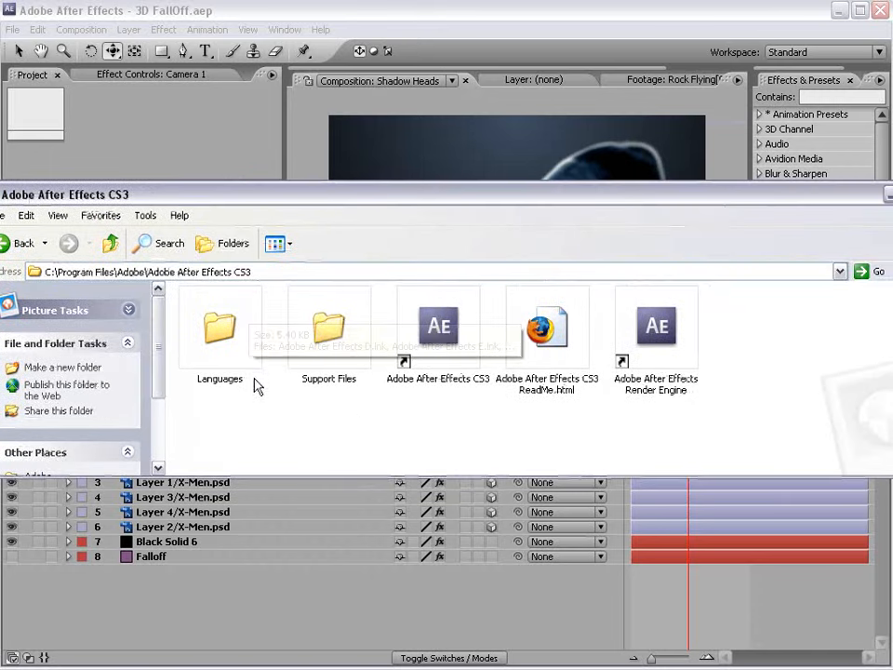
{"action": "double_click", "coordinate": [336, 361]}
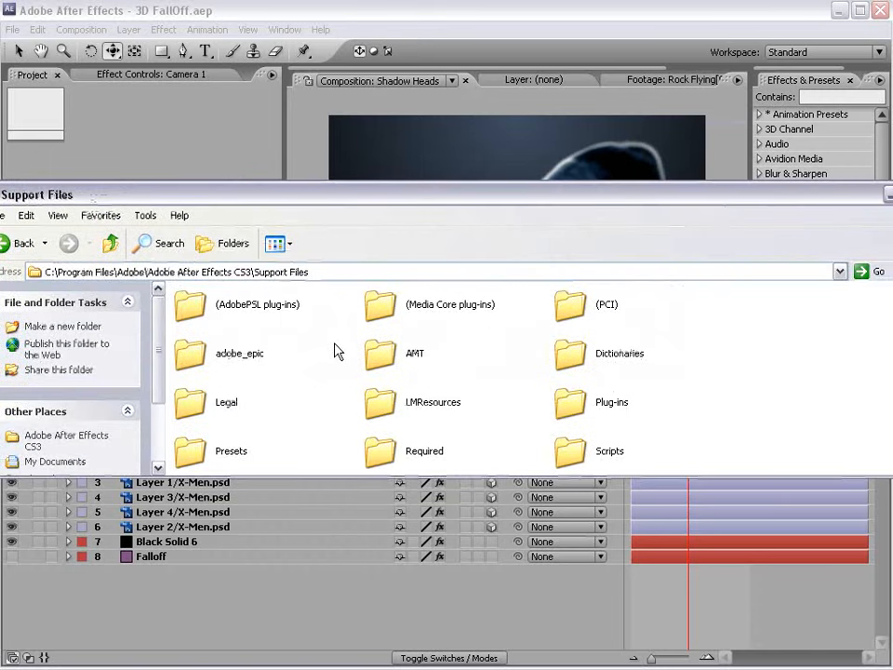
{"action": "scroll", "coordinate": [293, 412], "scroll_direction": "down", "scroll_amount": 3}
{"action": "double_click", "coordinate": [210, 351]}
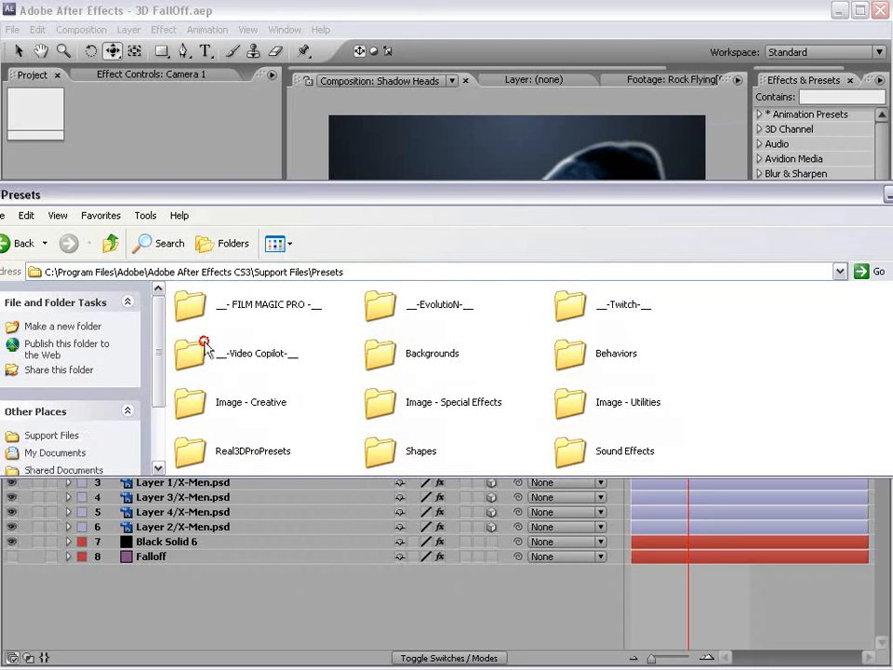
{"action": "left_click", "coordinate": [243, 366]}
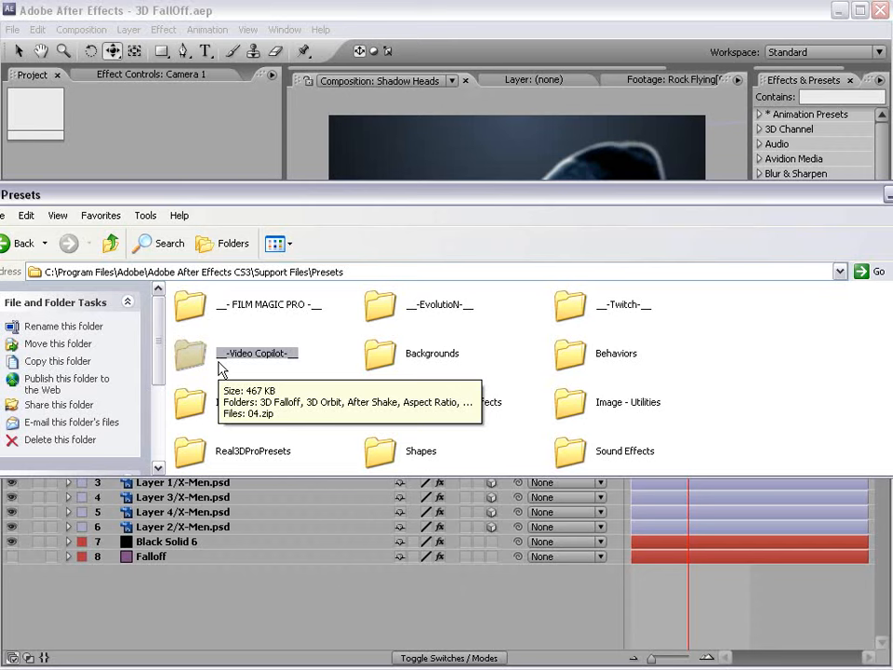
{"action": "key", "text": "alt+Left"}
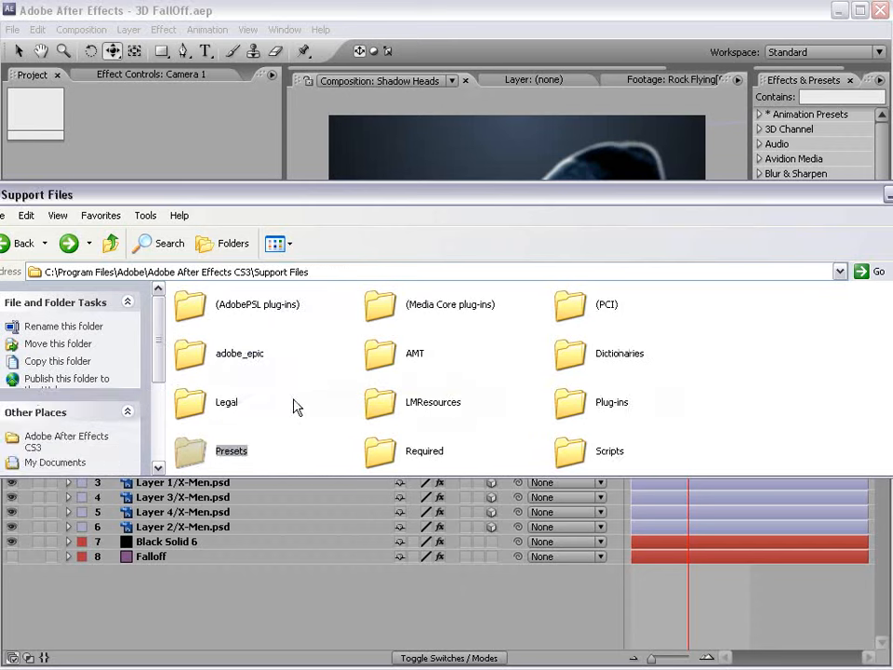
{"action": "key", "text": "alt+Left"}
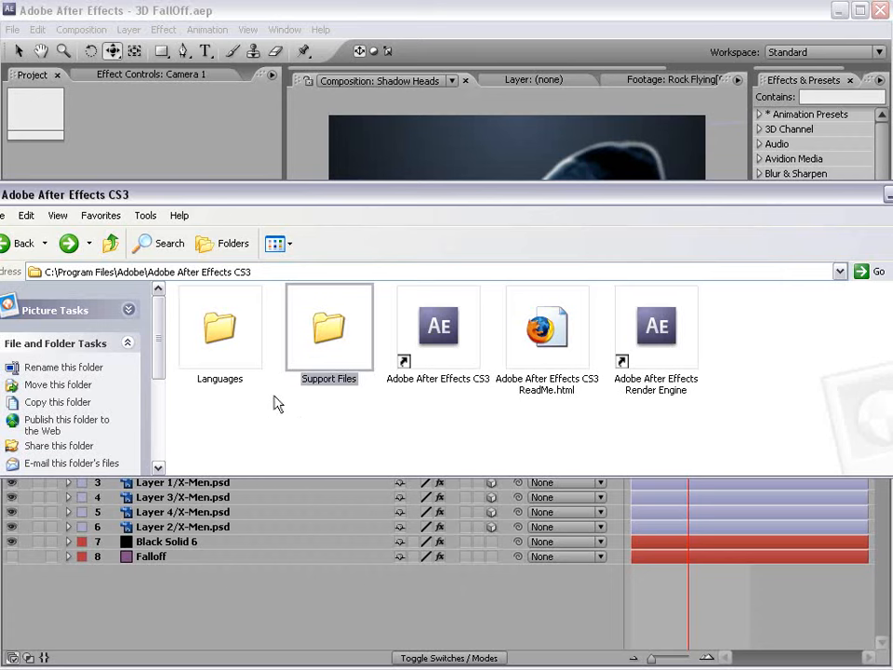
Open the Languages folder to view its six shortcuts.
{"action": "left_click", "coordinate": [284, 456]}
{"action": "double_click", "coordinate": [219, 321]}
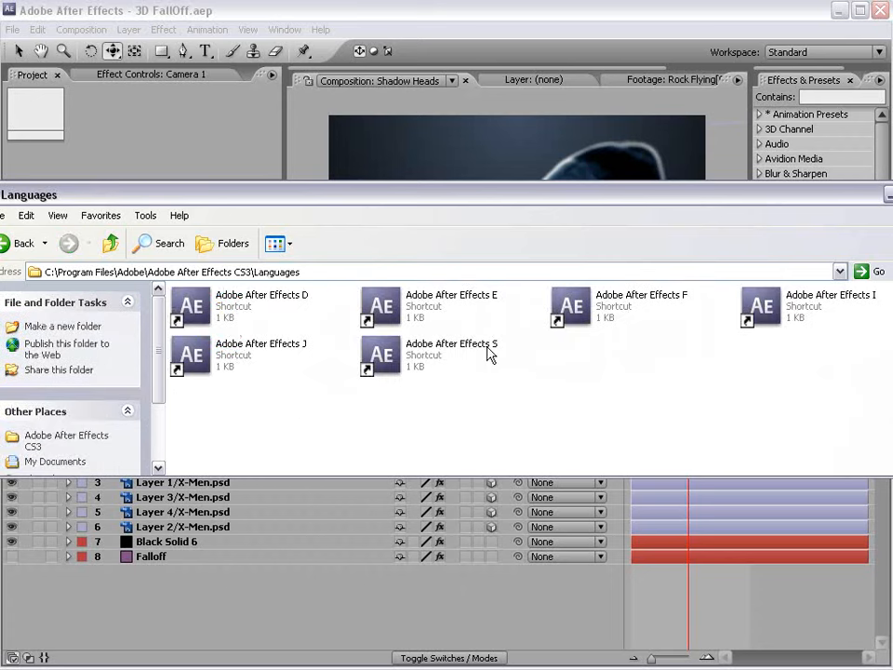
{"action": "left_click", "coordinate": [480, 305]}
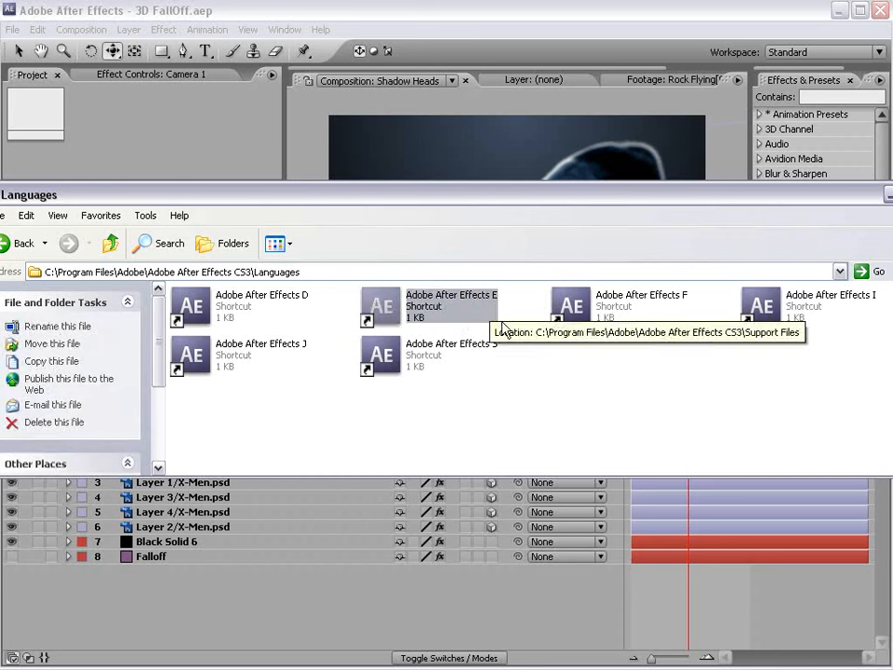
{"action": "left_click", "coordinate": [612, 424]}
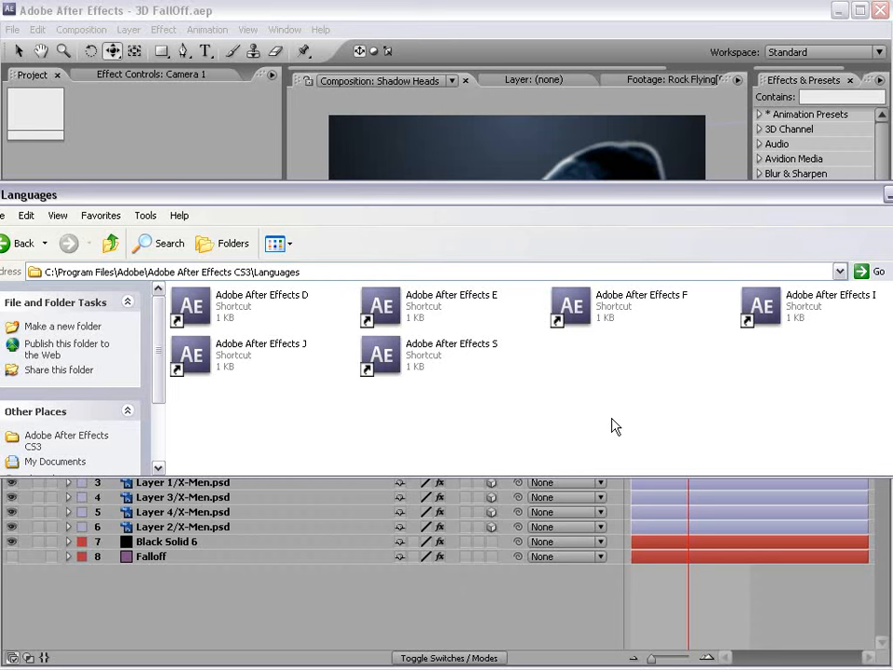
{"action": "left_click", "coordinate": [600, 376]}
Create Comp 1 from the NTSC D1 Widescreen Square Pixel preset, 864×486, at 24 fps, 400 frames.
{"action": "left_click", "coordinate": [460, 5]}
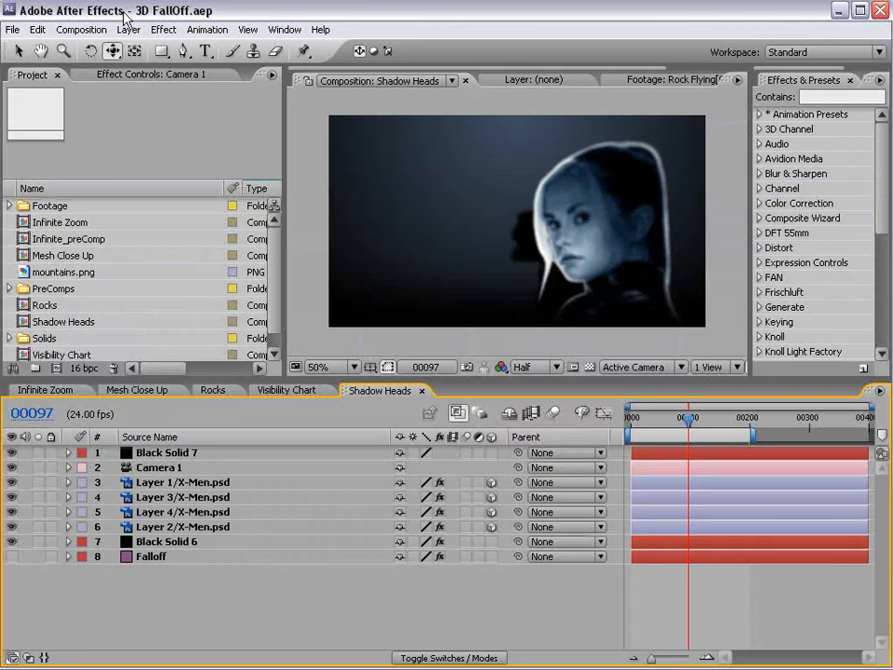
{"action": "left_click", "coordinate": [81, 29]}
{"action": "left_click", "coordinate": [67, 47]}
{"action": "left_click_drag", "start_coordinate": [821, 549], "coordinate": [422, 195]}
{"action": "left_click", "coordinate": [445, 296]}
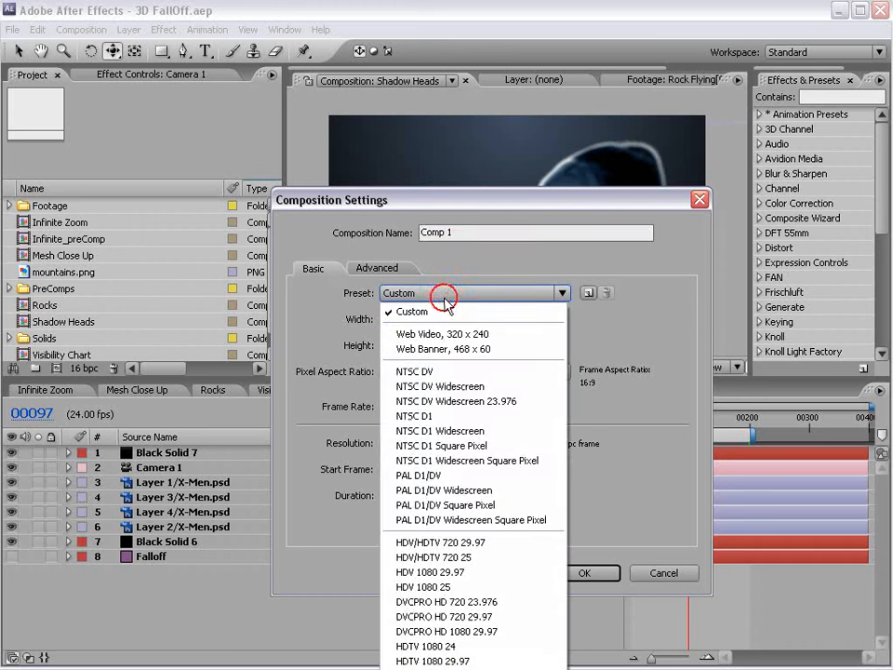
{"action": "left_click", "coordinate": [502, 465]}
{"action": "left_click_drag", "start_coordinate": [383, 405], "coordinate": [592, 413]}
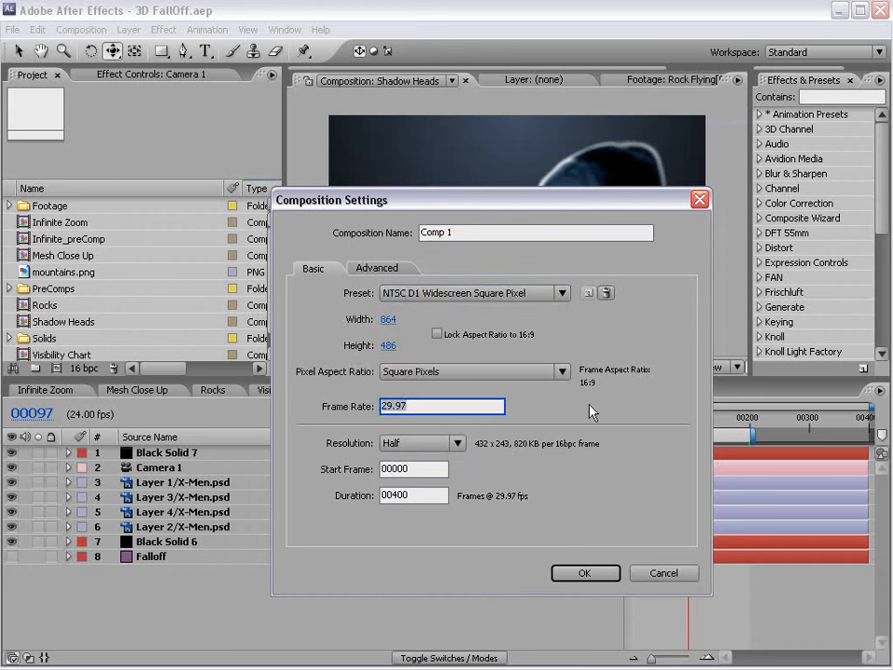
{"action": "type", "text": "24"}
{"action": "left_click", "coordinate": [435, 497]}
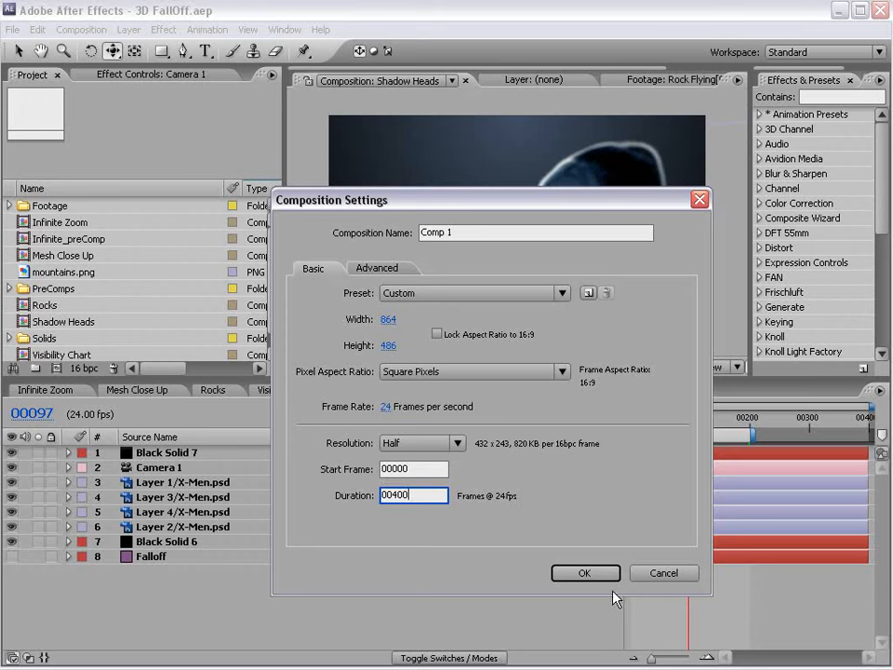
{"action": "left_click", "coordinate": [585, 572]}
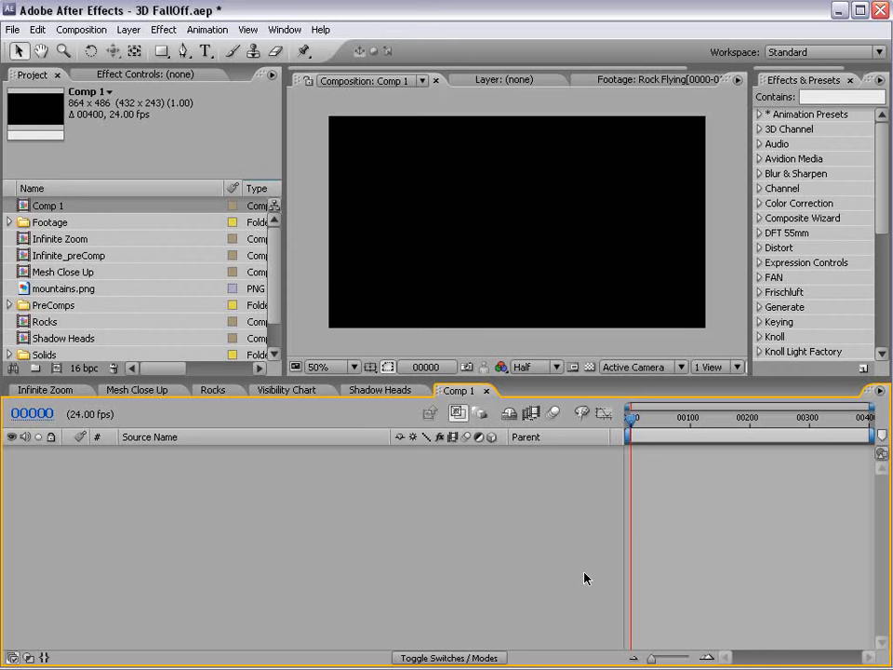
Add Plant.png from the Footage folder to Comp 1 and position it to fill the frame.
{"action": "left_click", "coordinate": [9, 223]}
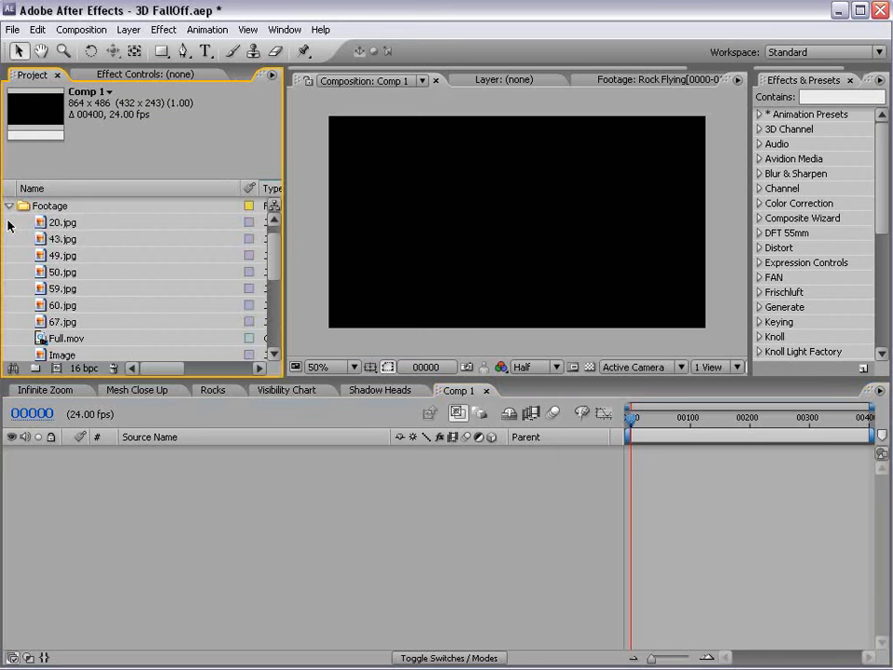
{"action": "left_click_drag", "start_coordinate": [274, 259], "coordinate": [282, 291]}
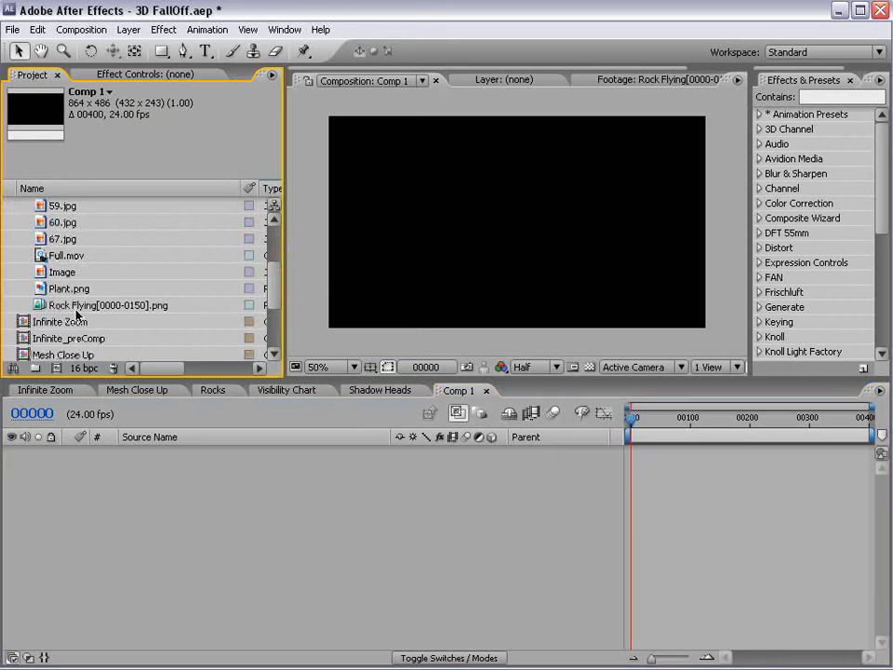
{"action": "left_click_drag", "start_coordinate": [59, 288], "coordinate": [573, 251]}
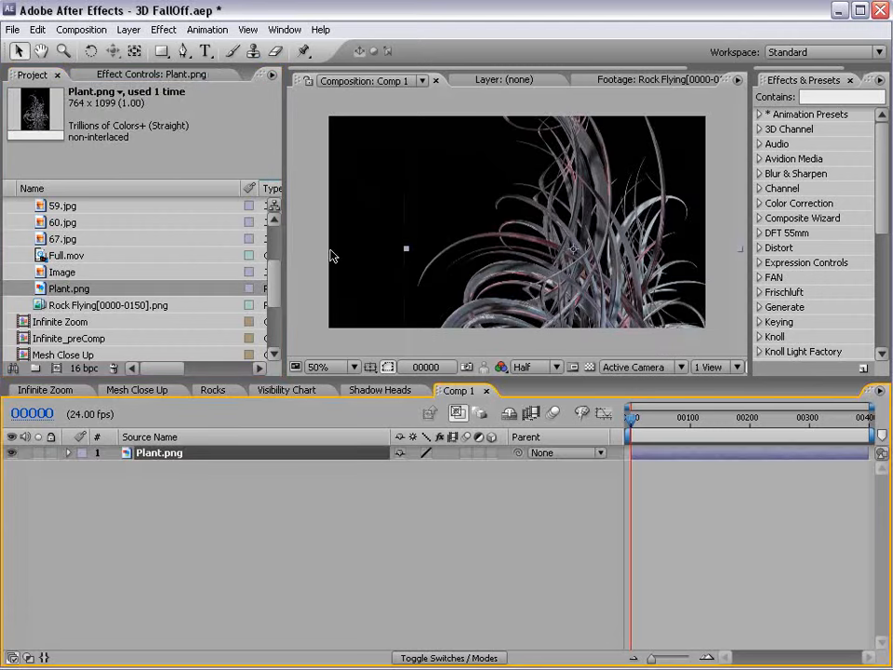
{"action": "left_click_drag", "start_coordinate": [286, 306], "coordinate": [197, 305]}
{"action": "left_click_drag", "start_coordinate": [534, 223], "coordinate": [489, 265]}
{"action": "left_click_drag", "start_coordinate": [604, 120], "coordinate": [595, 158]}
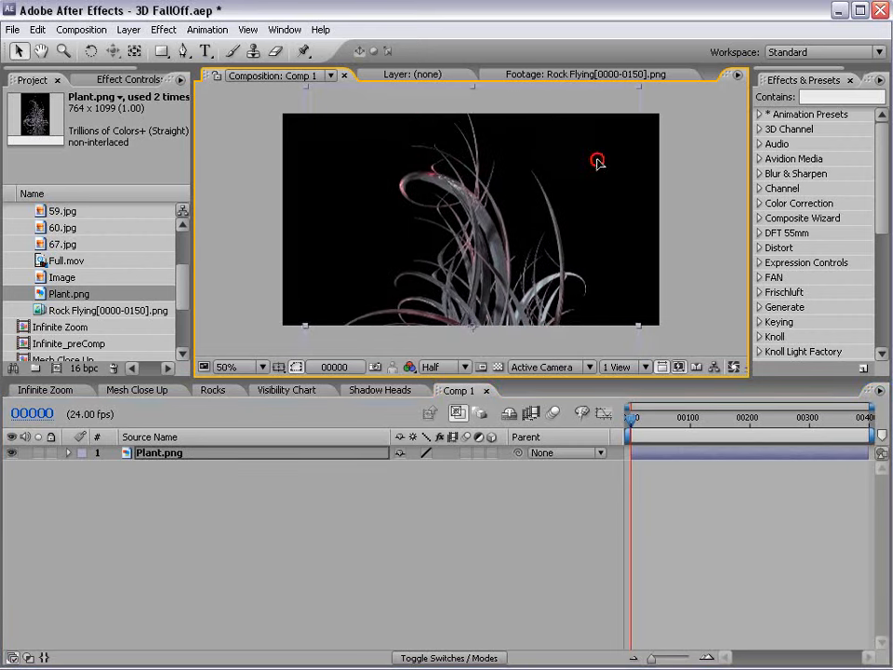
{"action": "left_click_drag", "start_coordinate": [444, 258], "coordinate": [435, 199]}
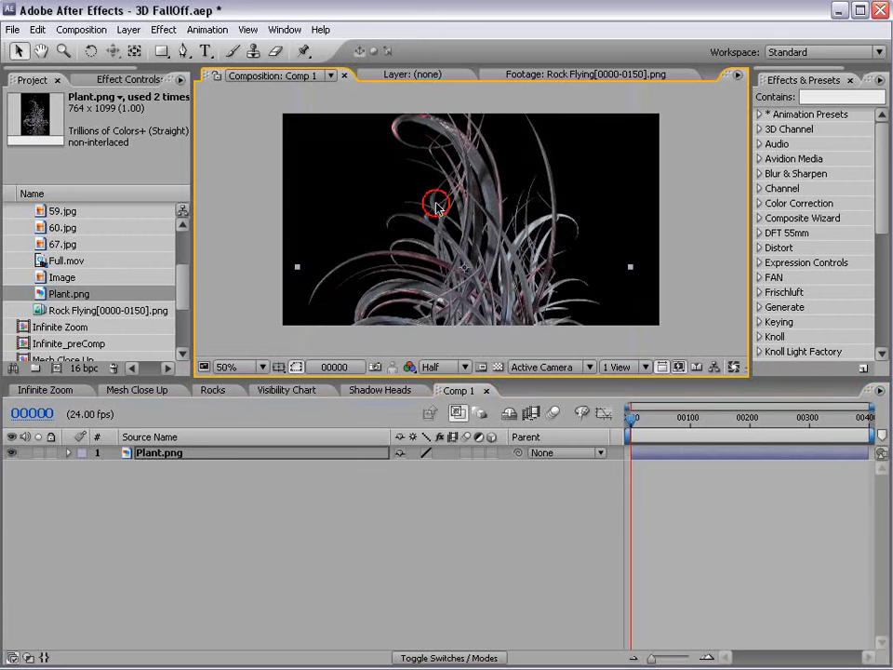
Pre-compose the plant into Plant.png Comp 2 and open that precomp, selecting its Plant.png layer.
{"action": "left_click", "coordinate": [128, 29]}
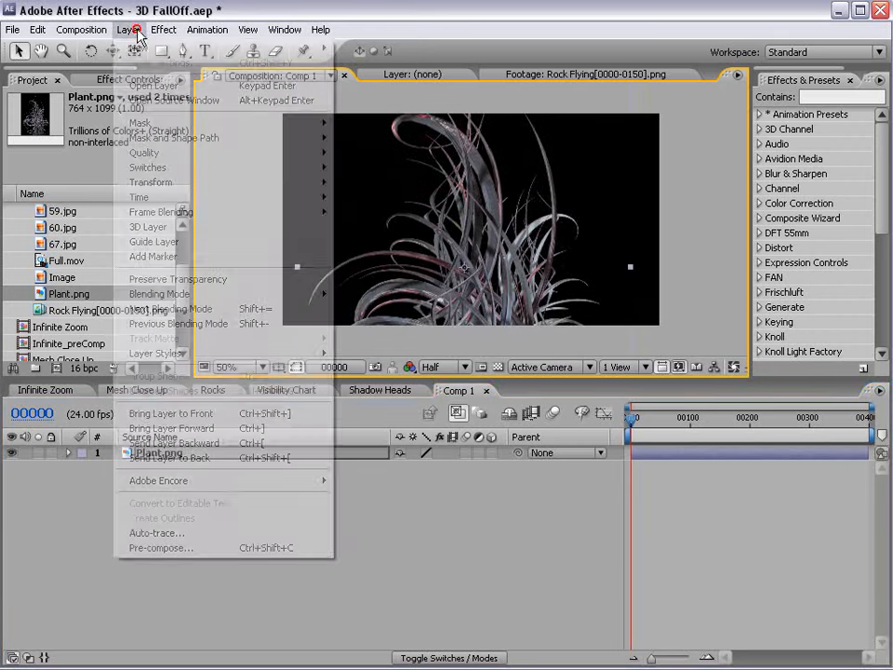
{"action": "left_click", "coordinate": [175, 550]}
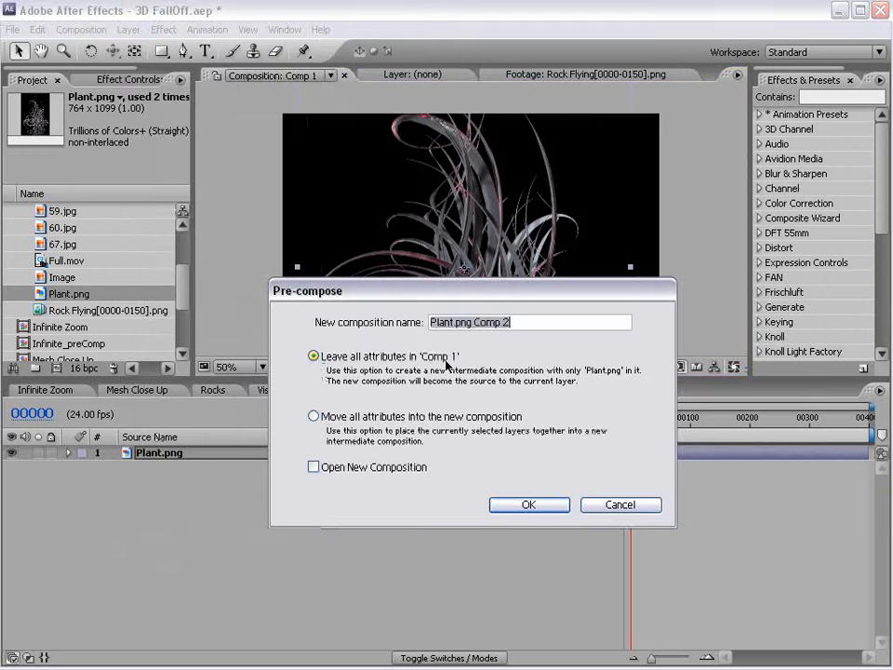
{"action": "left_click", "coordinate": [528, 503]}
{"action": "left_click", "coordinate": [402, 194]}
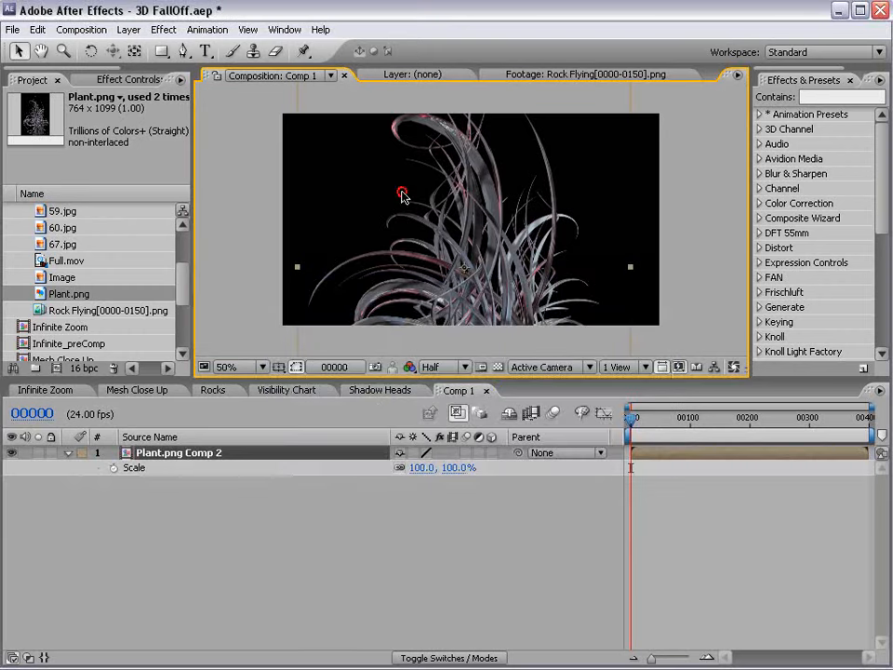
{"action": "double_click", "coordinate": [190, 456]}
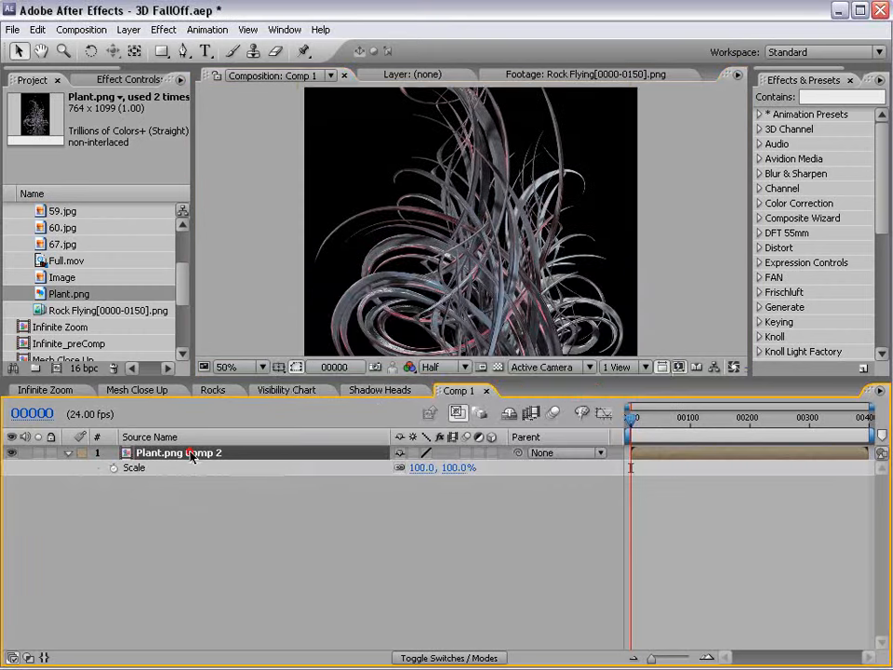
{"action": "left_click_drag", "start_coordinate": [452, 388], "coordinate": [453, 476]}
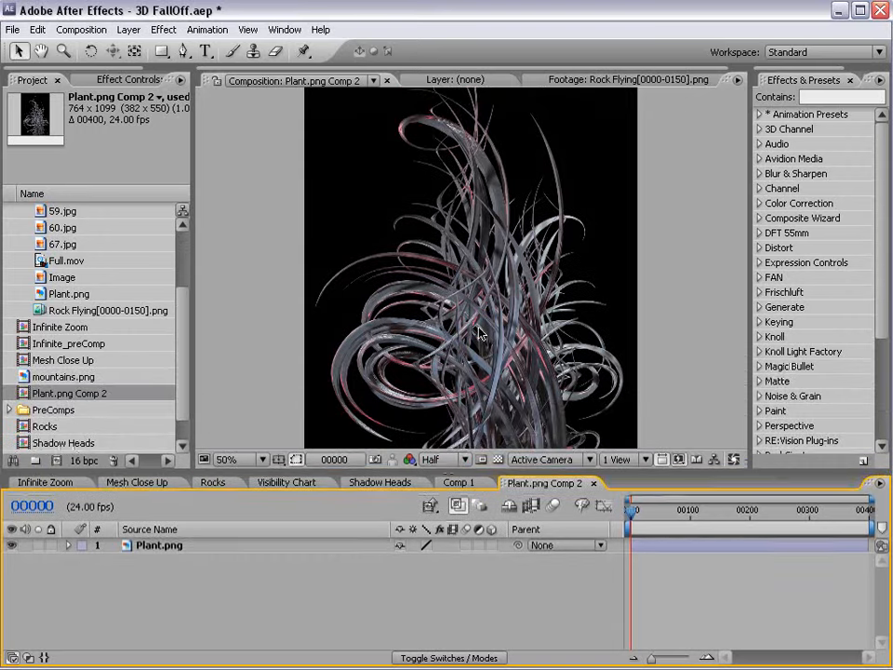
{"action": "left_click", "coordinate": [461, 289]}
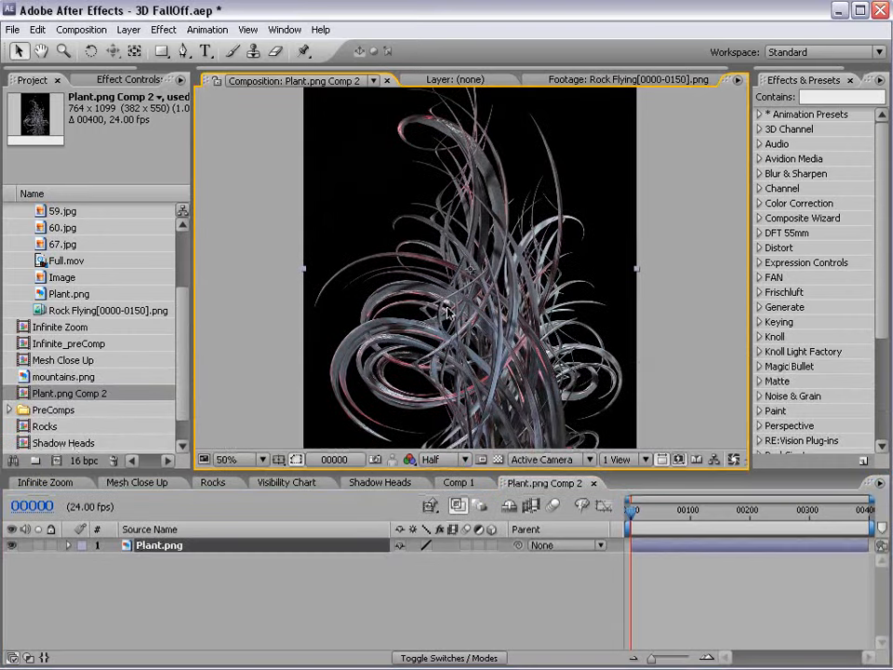
{"action": "left_click", "coordinate": [163, 29]}
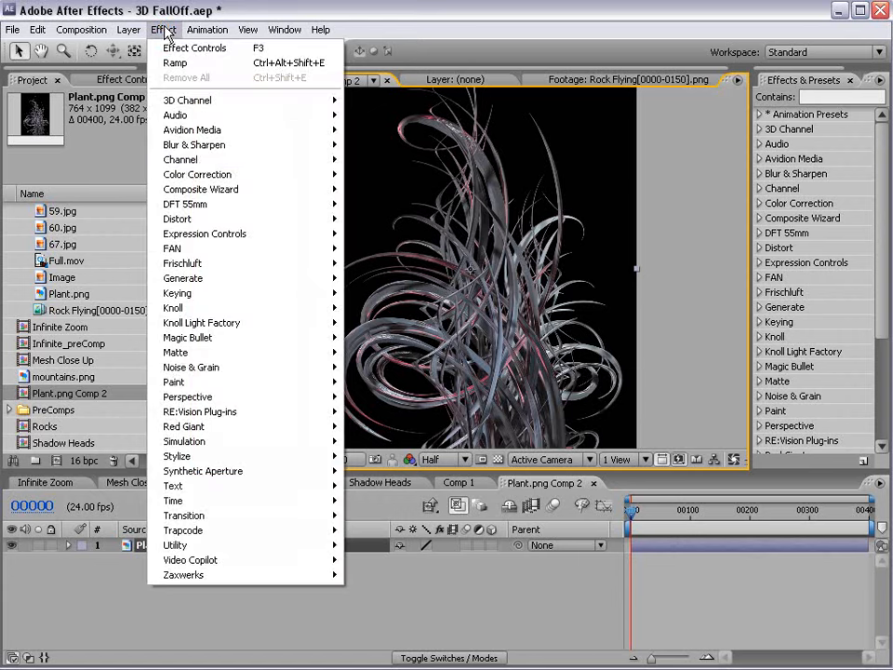
Apply Curves to Plant.png and lower the curve to darken the plant.
{"action": "left_click", "coordinate": [197, 175]}
{"action": "left_click", "coordinate": [372, 396]}
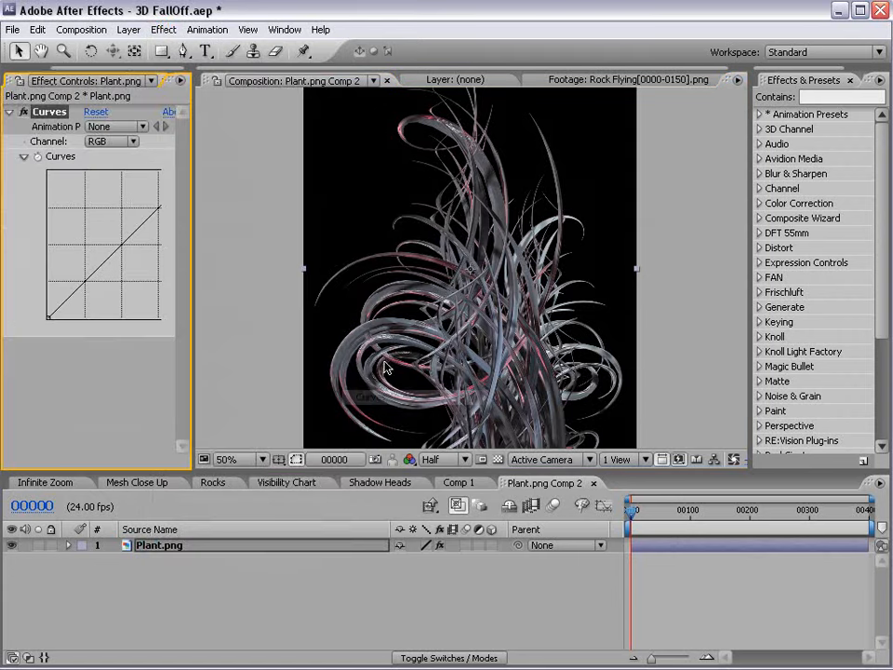
{"action": "left_click_drag", "start_coordinate": [197, 256], "coordinate": [289, 255]}
{"action": "left_click_drag", "start_coordinate": [156, 207], "coordinate": [159, 236]}
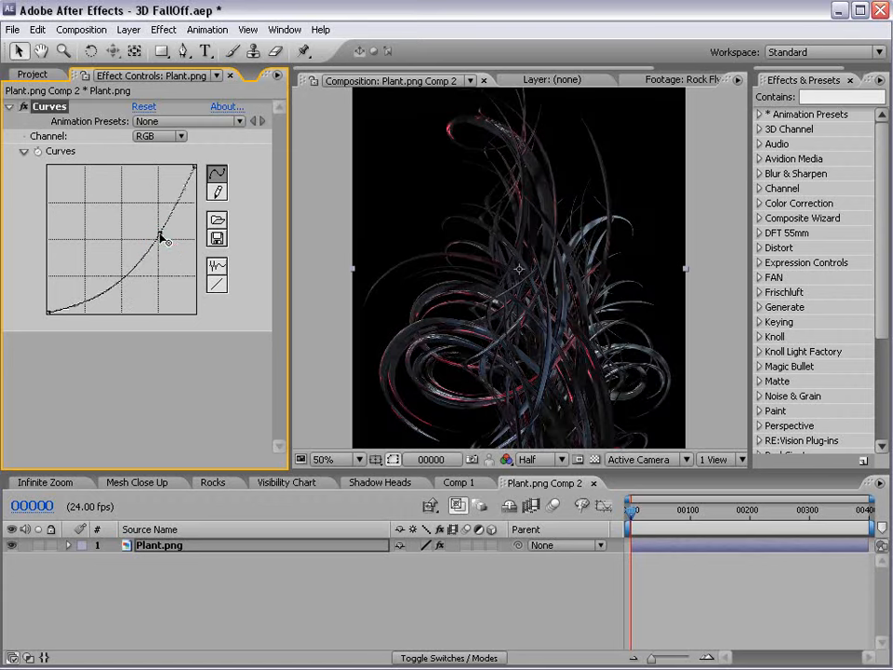
Add a Tint effect with Amount to Tint set to 65%.
{"action": "left_click", "coordinate": [163, 37]}
{"action": "mouse_move", "coordinate": [207, 176]}
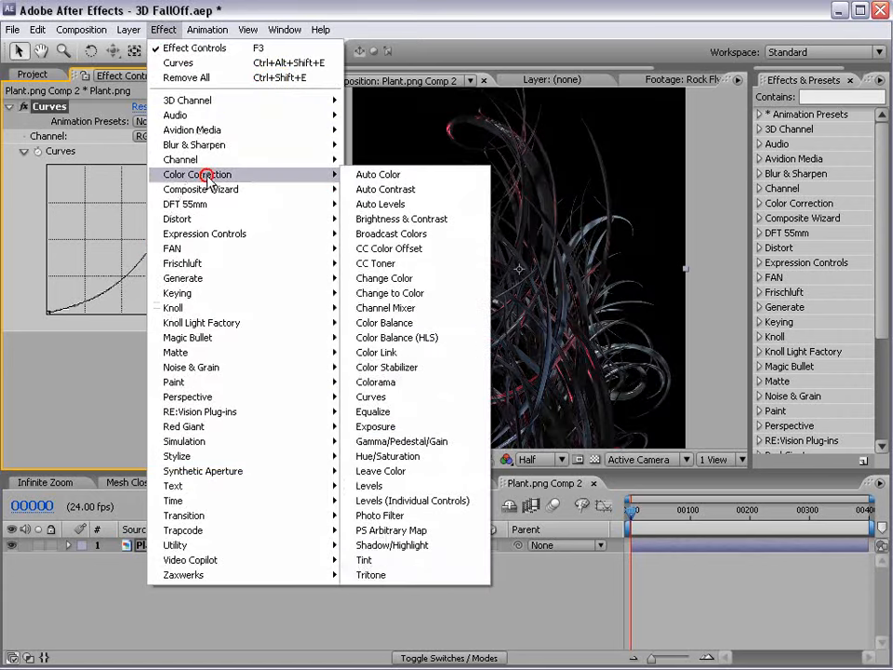
{"action": "left_click", "coordinate": [400, 626]}
{"action": "left_click_drag", "start_coordinate": [144, 398], "coordinate": [116, 402]}
Reshape the Curves into an S-curve by adding and adjusting points.
{"action": "left_click_drag", "start_coordinate": [119, 287], "coordinate": [109, 278]}
{"action": "left_click_drag", "start_coordinate": [193, 165], "coordinate": [197, 207]}
{"action": "left_click_drag", "start_coordinate": [109, 277], "coordinate": [114, 283]}
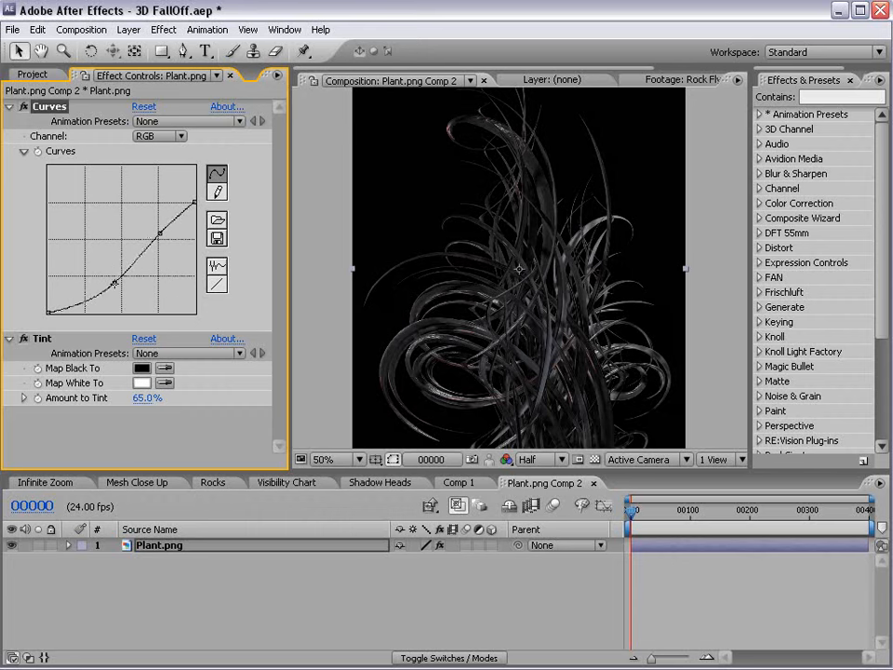
{"action": "mouse_move", "coordinate": [156, 230]}
{"action": "left_mouse_down"}
{"action": "mouse_move", "coordinate": [167, 241]}
{"action": "mouse_move", "coordinate": [161, 233]}
{"action": "left_mouse_up"}
Turn on the transparency grid behind the plant and pan the view.
{"action": "key", "text": "space"}
{"action": "left_click_drag", "start_coordinate": [506, 367], "coordinate": [534, 332]}
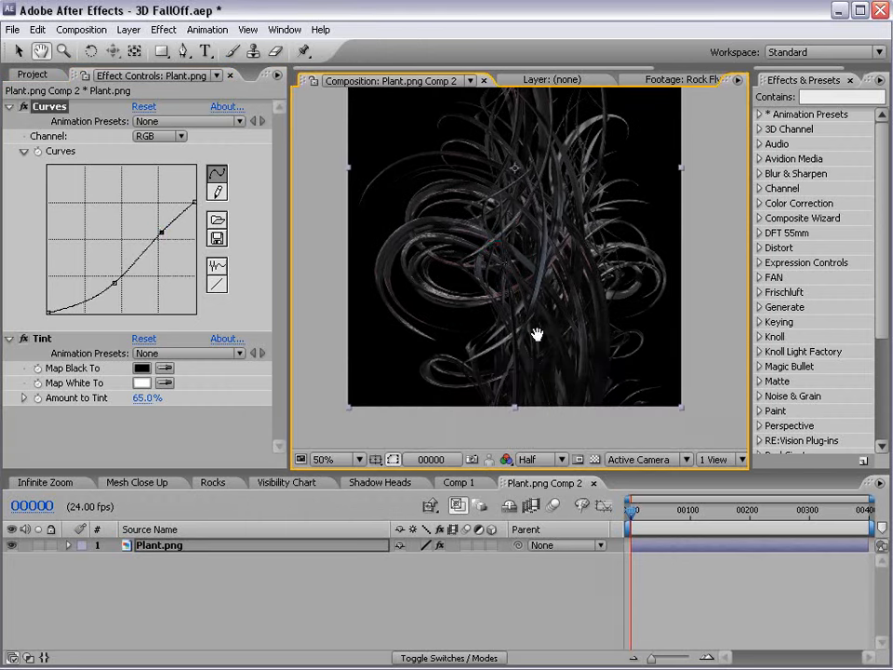
{"action": "left_click", "coordinate": [597, 459]}
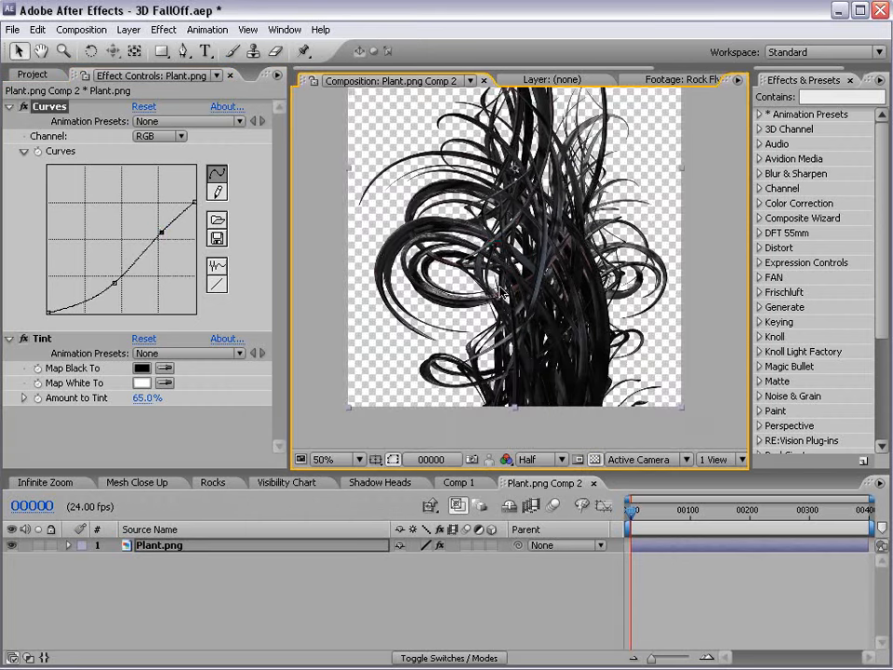
{"action": "key", "text": "space"}
{"action": "left_click_drag", "start_coordinate": [561, 406], "coordinate": [522, 359]}
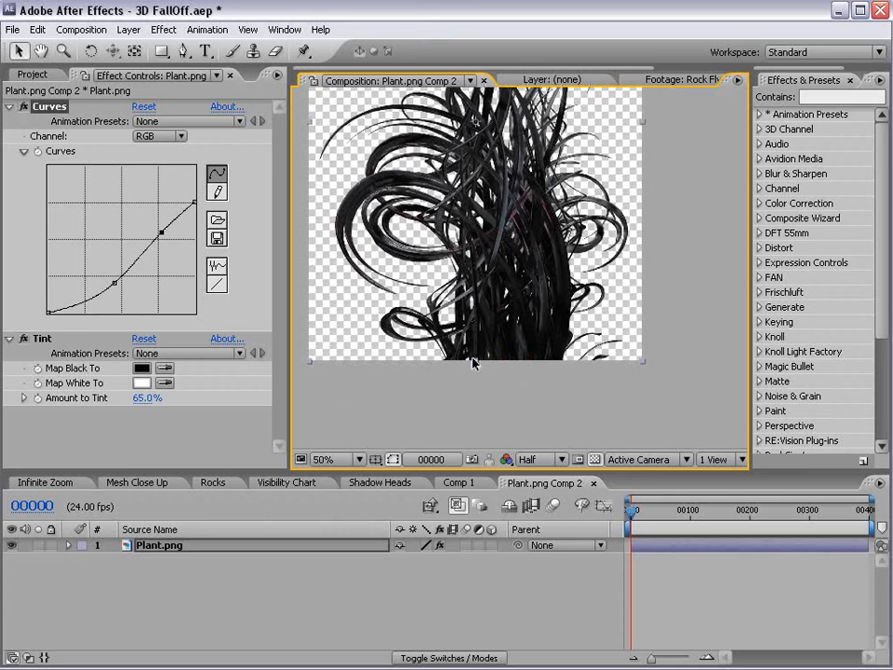
{"action": "left_click", "coordinate": [185, 51]}
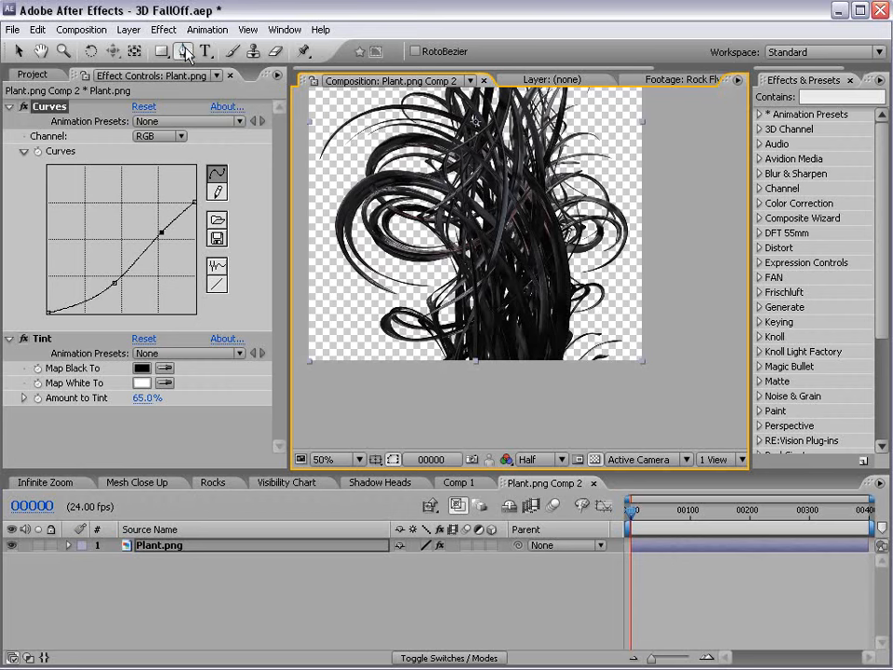
Trace a jagged, spiky Pen mask outline along the plant's base from right to left.
{"action": "key", "text": "space"}
{"action": "scroll", "coordinate": [501, 284], "scroll_direction": "up", "scroll_amount": 1}
{"action": "left_click_drag", "start_coordinate": [465, 291], "coordinate": [510, 366]}
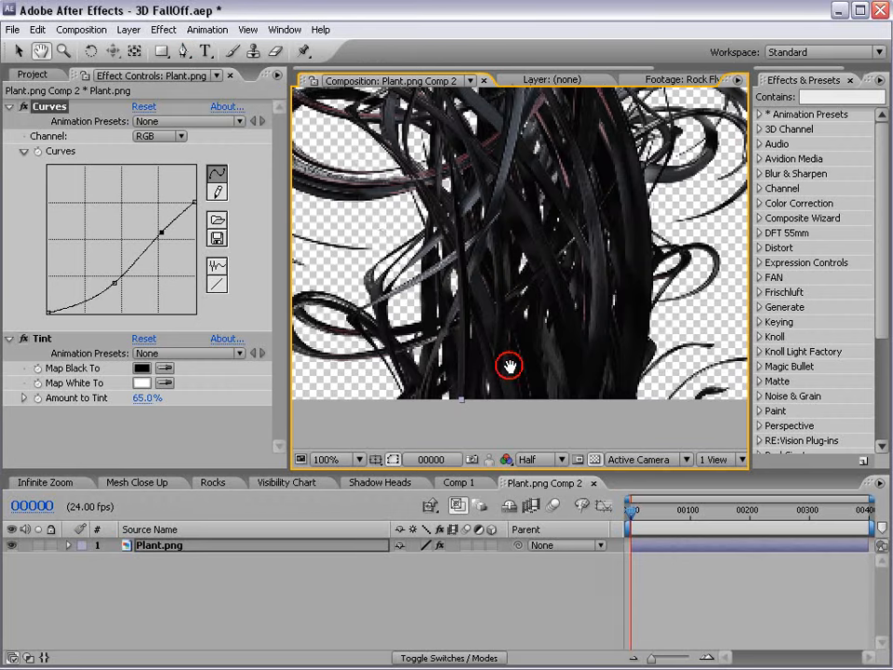
{"action": "left_click", "coordinate": [658, 313]}
{"action": "left_click", "coordinate": [634, 390]}
{"action": "left_click", "coordinate": [625, 322]}
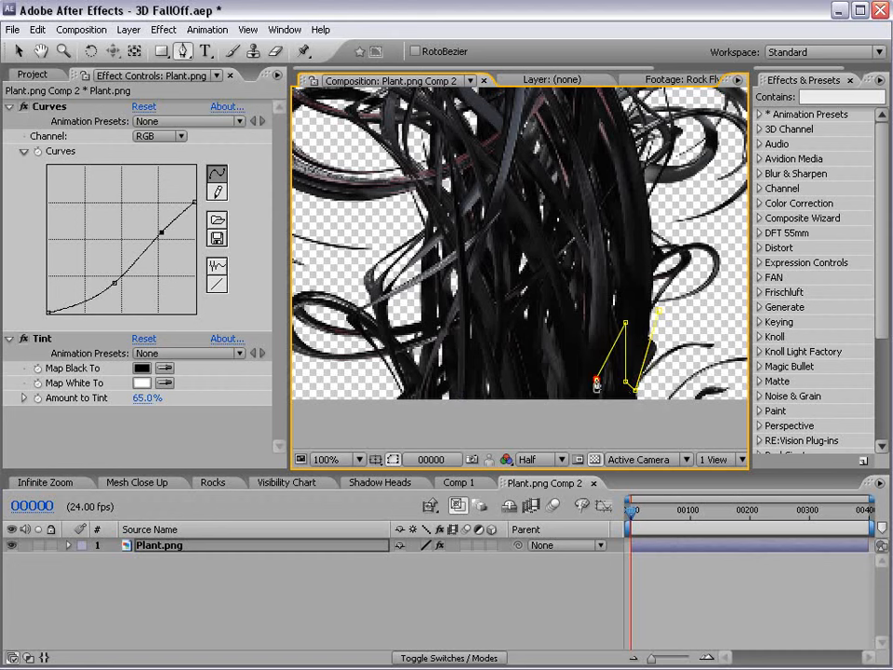
{"action": "left_click", "coordinate": [585, 379]}
{"action": "left_click", "coordinate": [595, 305]}
{"action": "left_click", "coordinate": [579, 312]}
{"action": "left_click", "coordinate": [569, 344]}
{"action": "left_click", "coordinate": [556, 352]}
{"action": "left_click", "coordinate": [562, 305]}
{"action": "left_click", "coordinate": [545, 281]}
{"action": "left_click", "coordinate": [524, 362]}
{"action": "left_click", "coordinate": [509, 367]}
{"action": "left_click", "coordinate": [515, 327]}
{"action": "left_click", "coordinate": [521, 281]}
{"action": "left_click", "coordinate": [499, 282]}
{"action": "left_click", "coordinate": [479, 354]}
{"action": "left_click", "coordinate": [456, 383]}
{"action": "left_click", "coordinate": [442, 392]}
{"action": "left_click", "coordinate": [456, 363]}
{"action": "left_click", "coordinate": [472, 311]}
{"action": "left_click", "coordinate": [449, 337]}
{"action": "left_click", "coordinate": [428, 393]}
{"action": "left_click", "coordinate": [414, 389]}
{"action": "left_click", "coordinate": [416, 369]}
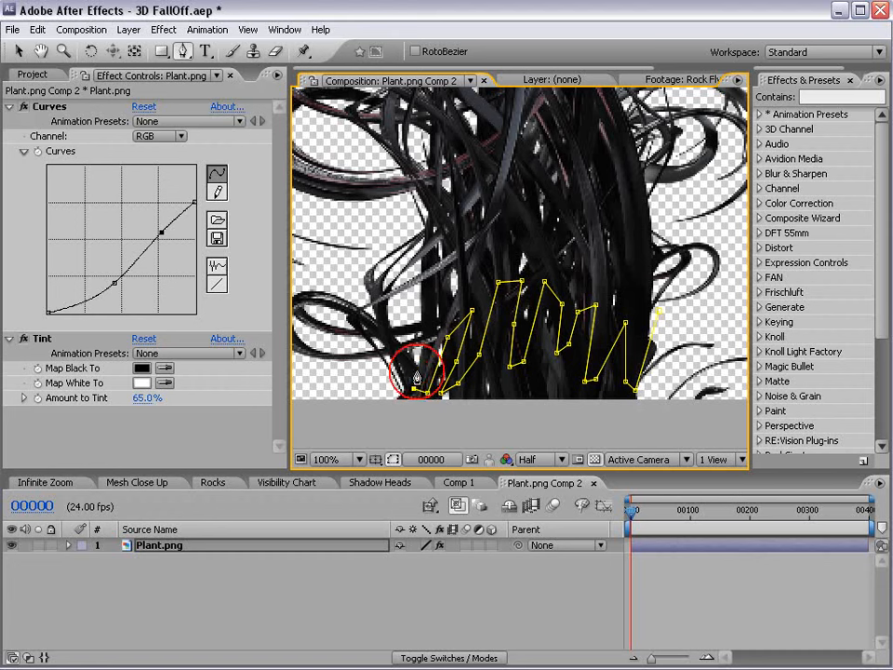
Extend the mask to the left edge, add lower-left and lower-right corners, and close the path.
{"action": "left_click", "coordinate": [401, 380]}
{"action": "left_click", "coordinate": [358, 377]}
{"action": "left_click", "coordinate": [359, 414]}
{"action": "left_click", "coordinate": [654, 423]}
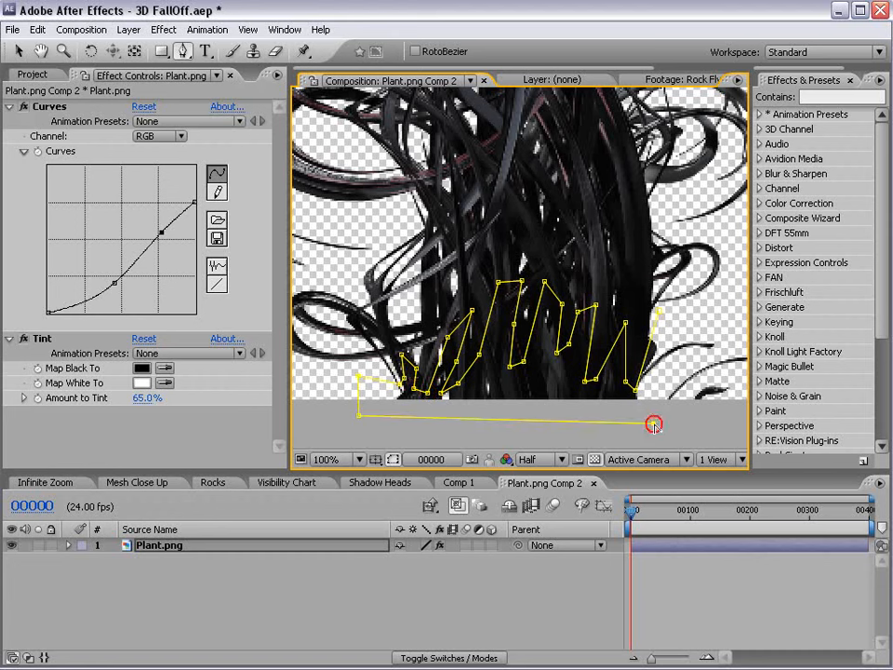
{"action": "key", "text": "space"}
{"action": "left_click_drag", "start_coordinate": [720, 417], "coordinate": [570, 421]}
{"action": "left_click", "coordinate": [669, 423]}
{"action": "left_click", "coordinate": [663, 346]}
{"action": "left_click", "coordinate": [509, 317]}
Set Mask 1 on the plant layer to Subtract mode.
{"action": "key", "text": "space"}
{"action": "left_click_drag", "start_coordinate": [374, 352], "coordinate": [519, 307]}
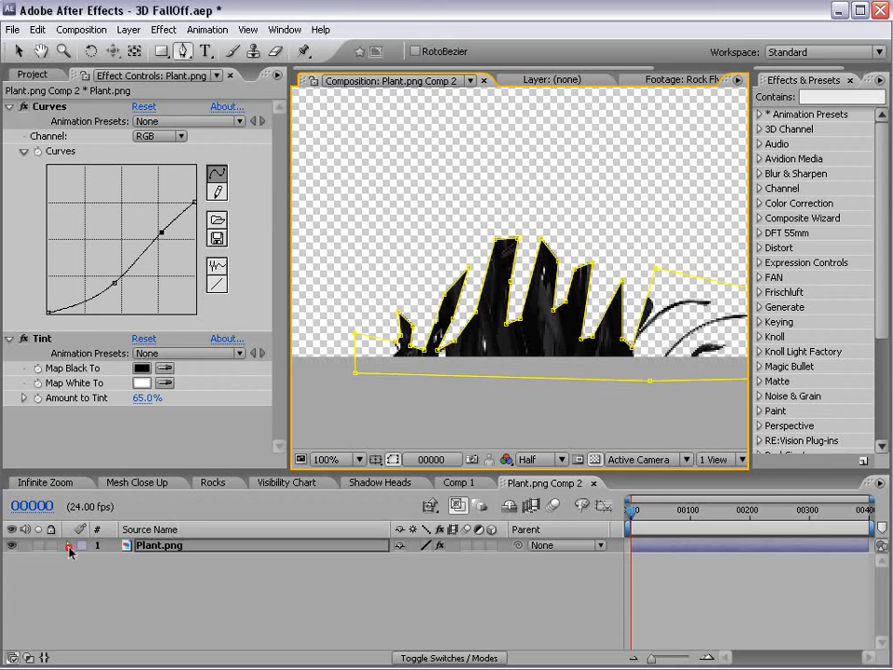
{"action": "left_click", "coordinate": [69, 547]}
{"action": "left_click", "coordinate": [84, 560]}
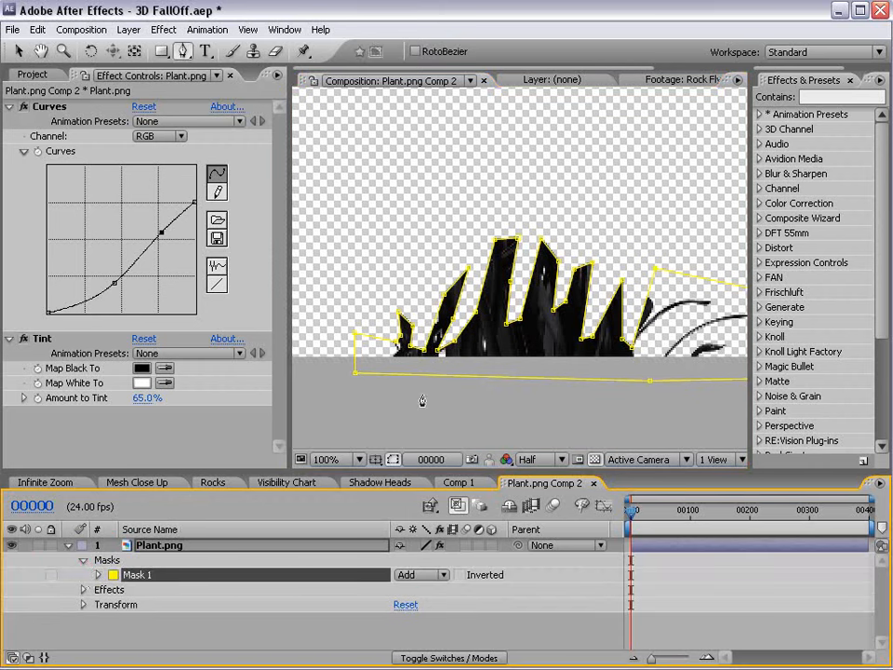
{"action": "left_click", "coordinate": [421, 574]}
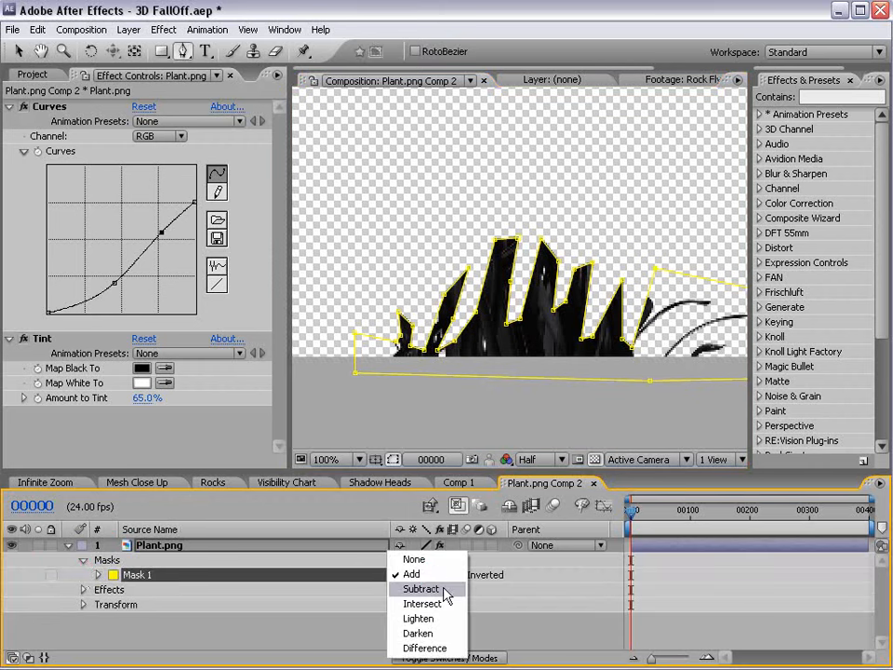
{"action": "left_click", "coordinate": [447, 534]}
{"action": "left_click", "coordinate": [705, 620]}
Check the mask path against the whole plant, then close the Plant.png Comp 2 tab.
{"action": "scroll", "coordinate": [502, 283], "scroll_direction": "down", "scroll_amount": 1}
{"action": "left_click_drag", "start_coordinate": [561, 193], "coordinate": [560, 290]}
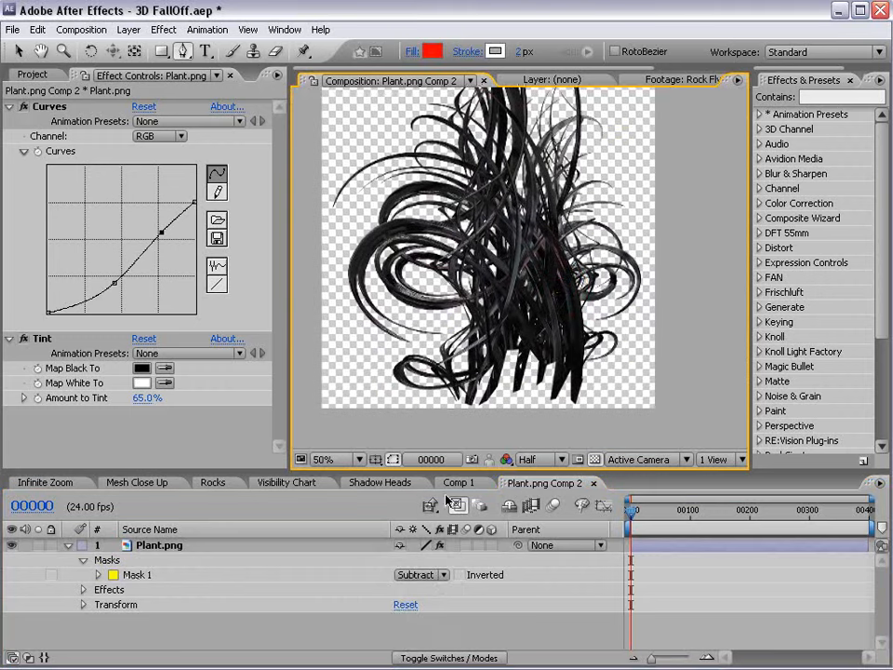
{"action": "left_click", "coordinate": [658, 546]}
{"action": "scroll", "coordinate": [562, 433], "scroll_direction": "up", "scroll_amount": 1}
{"action": "left_click_drag", "start_coordinate": [562, 436], "coordinate": [562, 244]}
{"action": "key", "text": "v"}
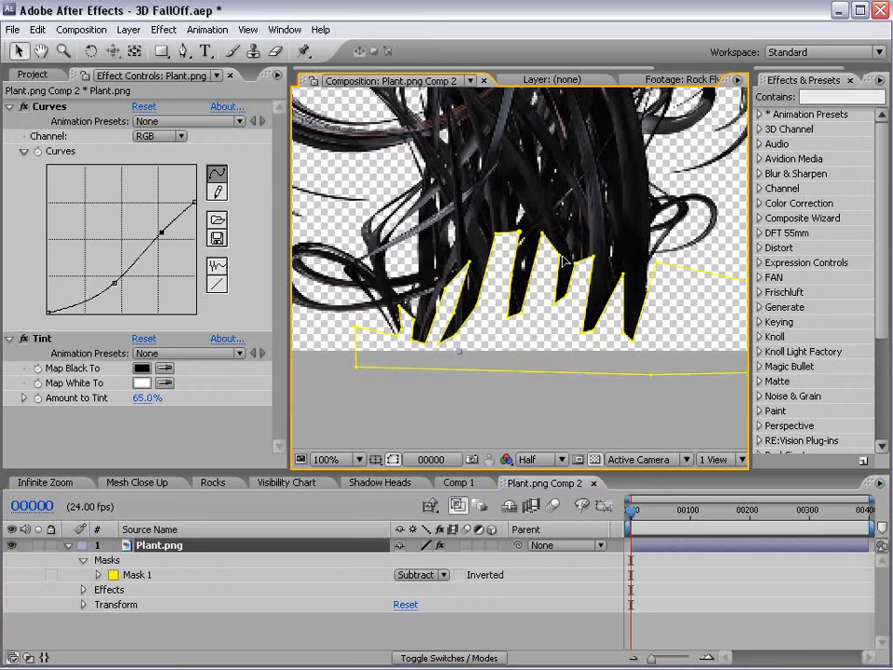
{"action": "left_click", "coordinate": [518, 240]}
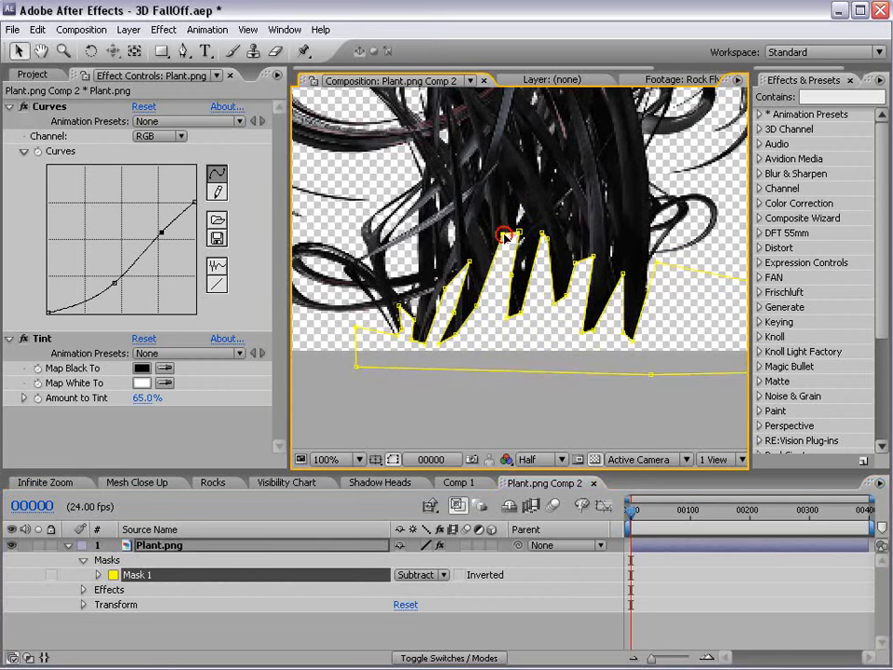
{"action": "left_click", "coordinate": [674, 633]}
{"action": "scroll", "coordinate": [625, 260], "scroll_direction": "down", "scroll_amount": 1}
{"action": "left_click_drag", "start_coordinate": [592, 209], "coordinate": [587, 313]}
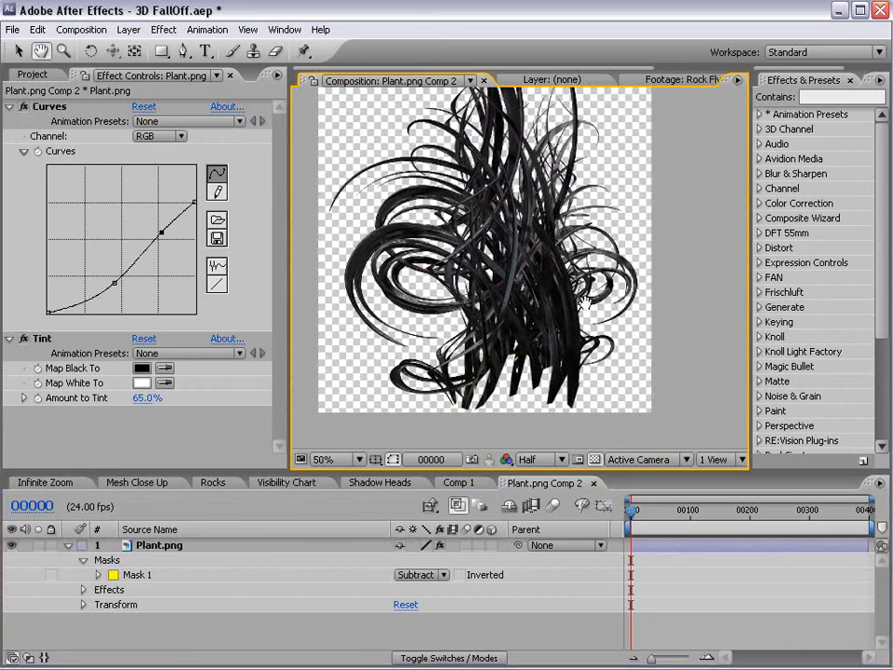
{"action": "left_click", "coordinate": [594, 483]}
{"action": "left_click_drag", "start_coordinate": [576, 470], "coordinate": [581, 437]}
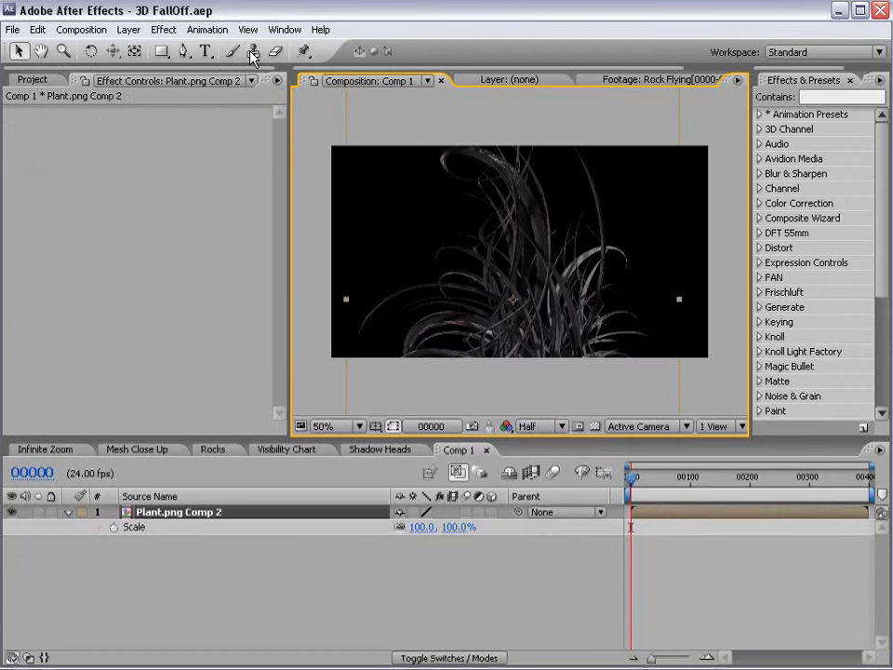
Create a new black solid with default settings and place it below the plant layer.
{"action": "left_click", "coordinate": [128, 29]}
{"action": "mouse_move", "coordinate": [309, 47]}
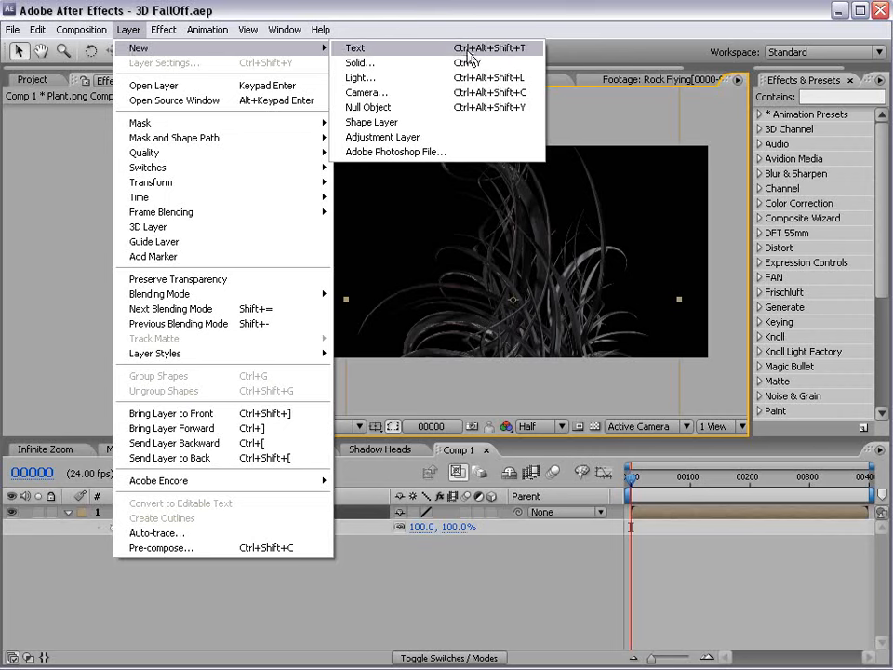
{"action": "left_click", "coordinate": [508, 63]}
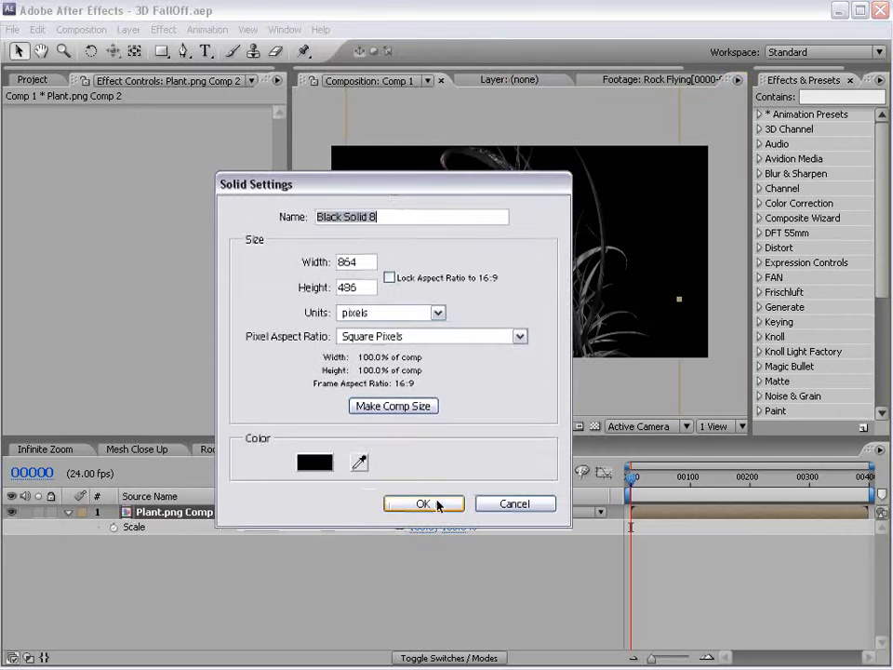
{"action": "left_click", "coordinate": [423, 504]}
{"action": "left_click_drag", "start_coordinate": [368, 515], "coordinate": [173, 543]}
Apply a radial Ramp from dark red to black, pushing the ramp end below the frame.
{"action": "left_click", "coordinate": [168, 32]}
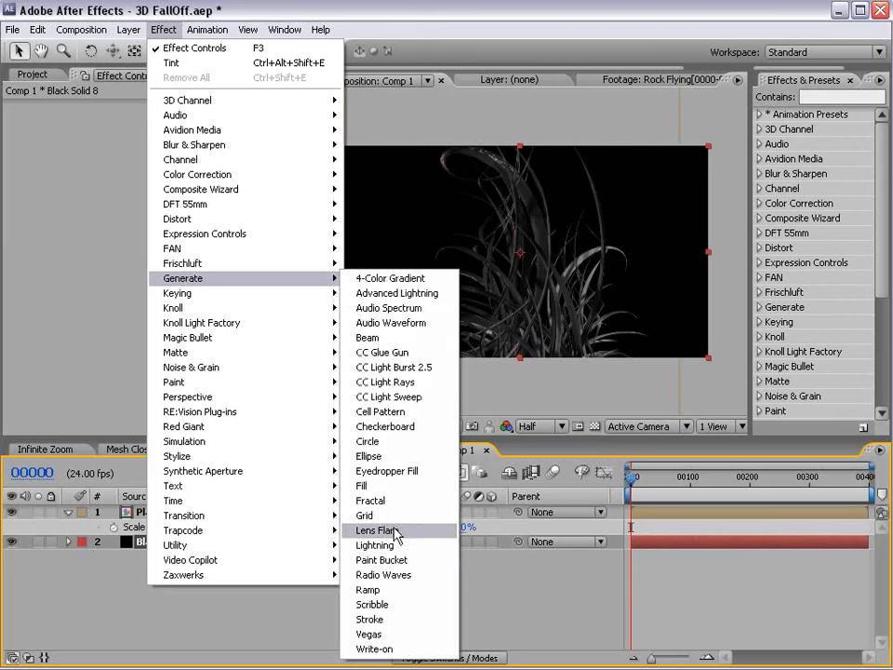
{"action": "left_click", "coordinate": [435, 590]}
{"action": "left_click", "coordinate": [173, 196]}
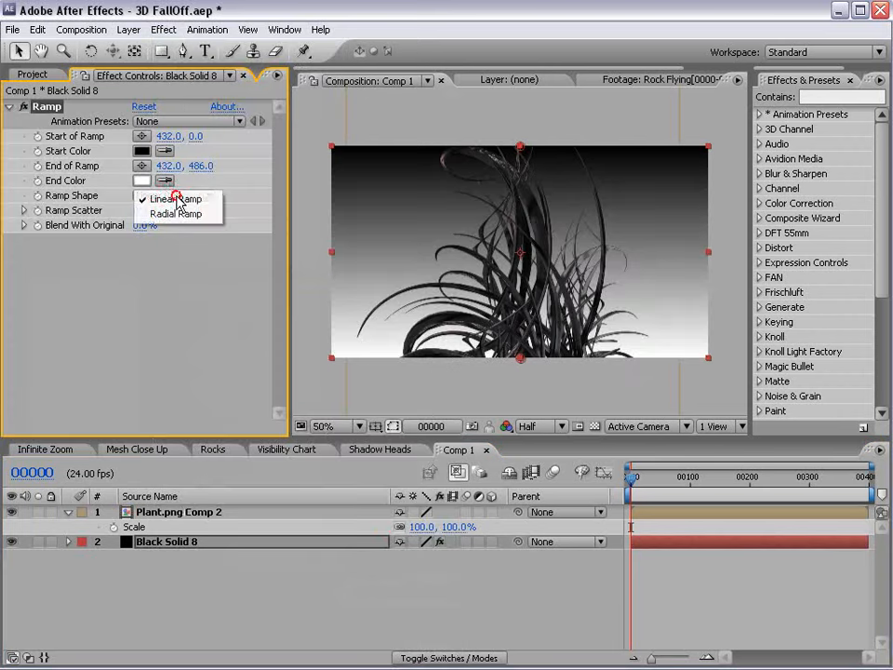
{"action": "left_click", "coordinate": [171, 211]}
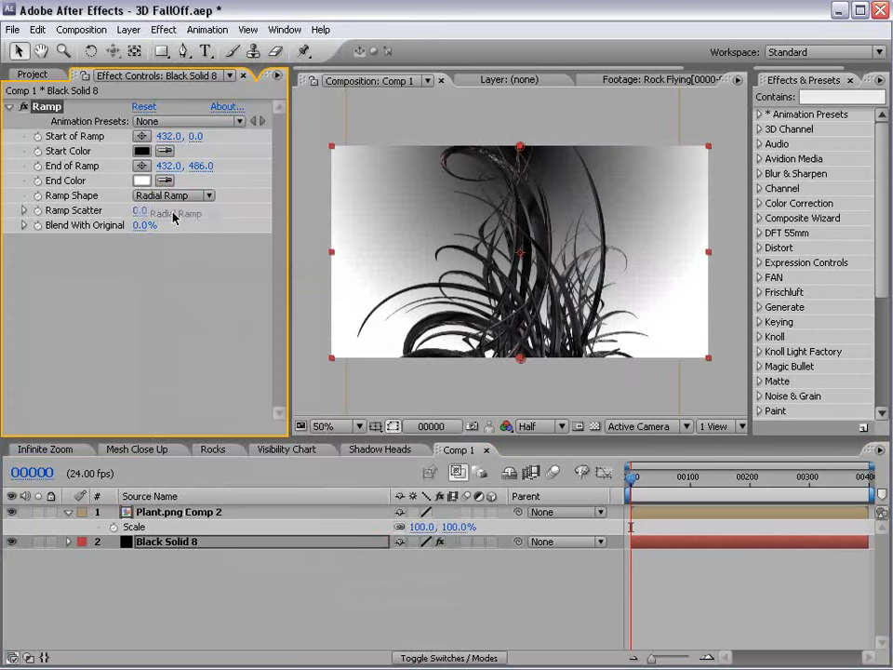
{"action": "left_click", "coordinate": [141, 151]}
{"action": "left_click_drag", "start_coordinate": [385, 429], "coordinate": [443, 431]}
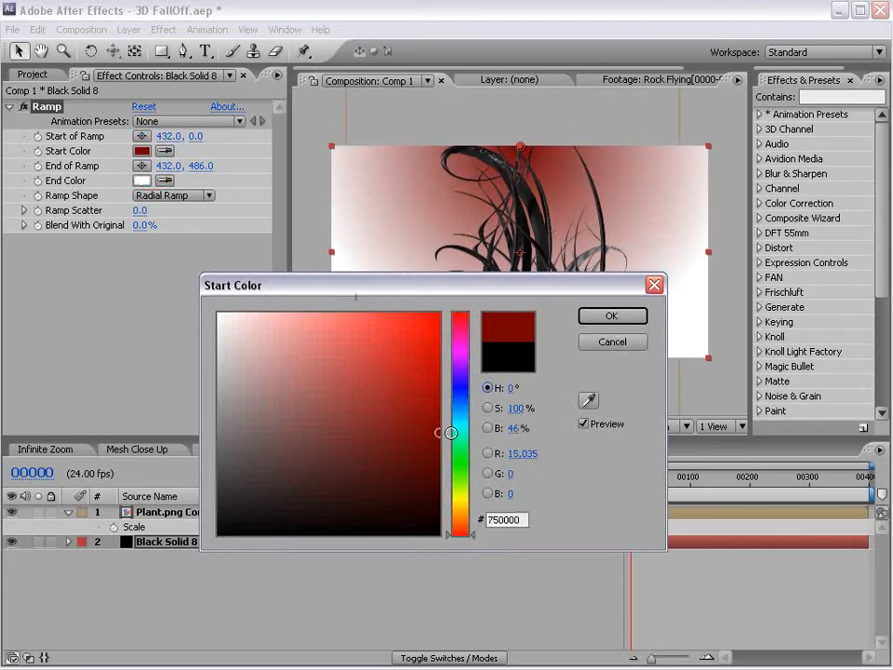
{"action": "left_click", "coordinate": [600, 321]}
{"action": "left_click", "coordinate": [142, 180]}
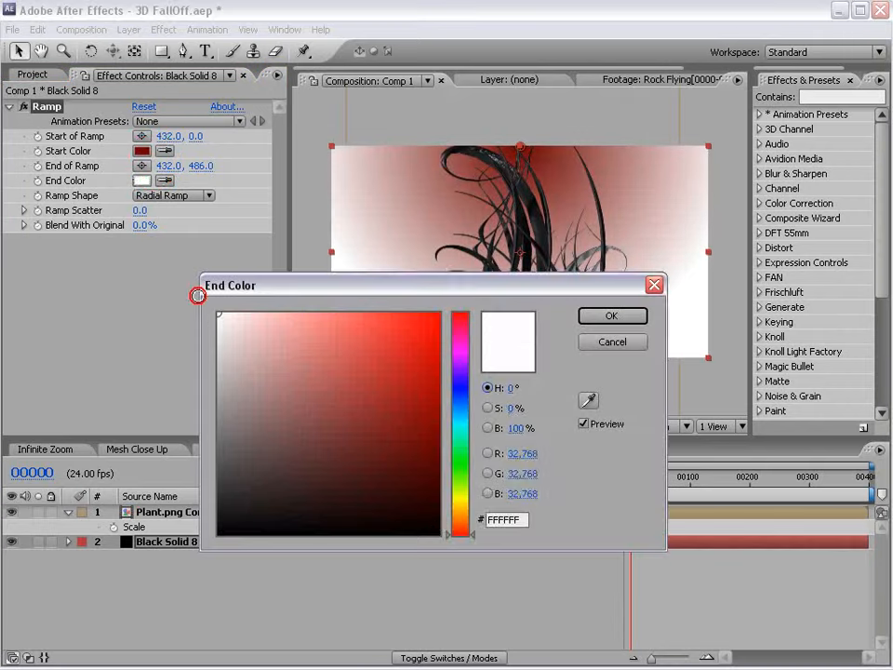
{"action": "left_click_drag", "start_coordinate": [217, 312], "coordinate": [611, 602]}
{"action": "left_click", "coordinate": [609, 317]}
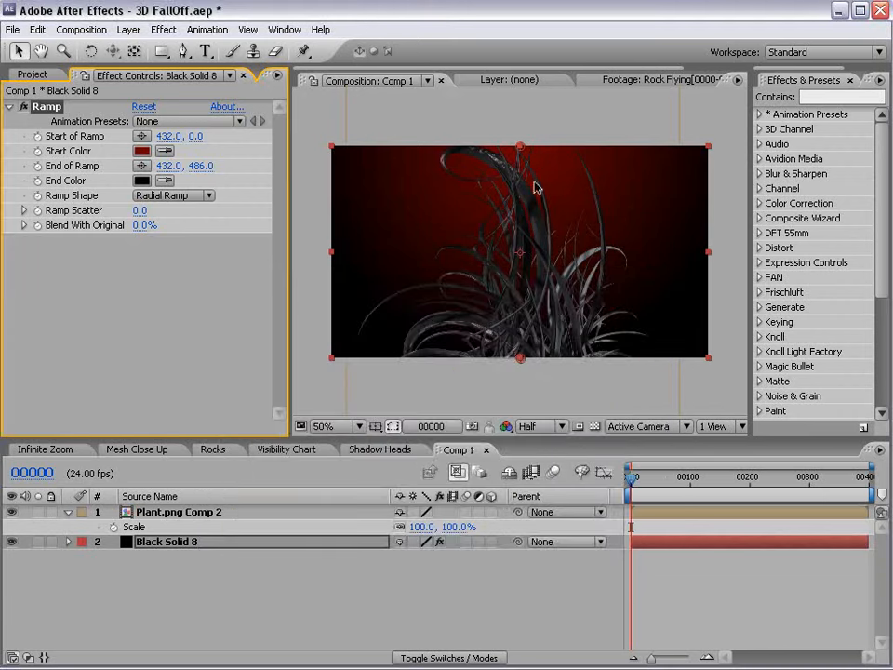
{"action": "left_click_drag", "start_coordinate": [521, 360], "coordinate": [521, 503]}
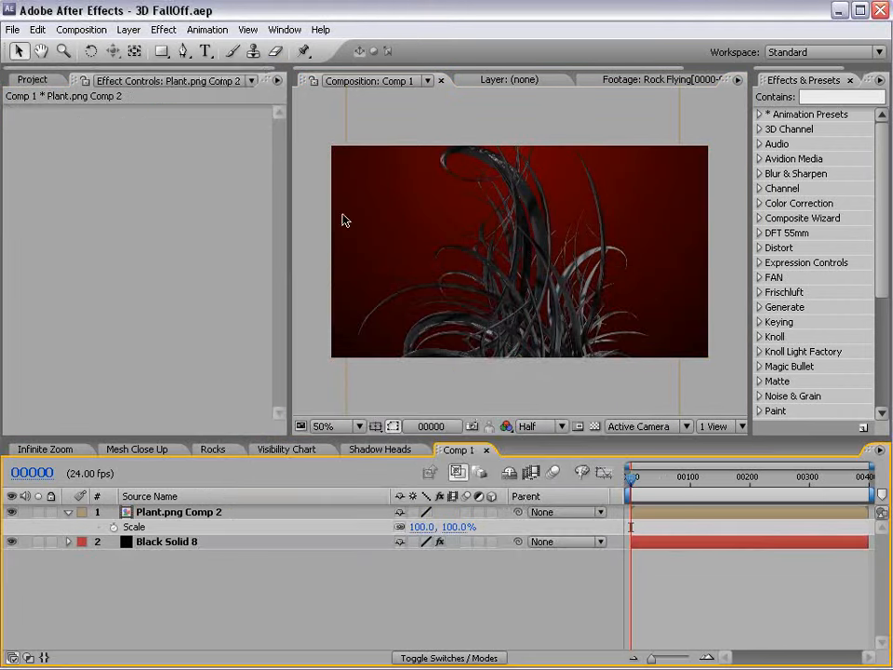
Create Camera 1 using the 20mm preset with depth of field, then collapse the plant layer.
{"action": "left_click", "coordinate": [128, 28]}
{"action": "mouse_move", "coordinate": [270, 48]}
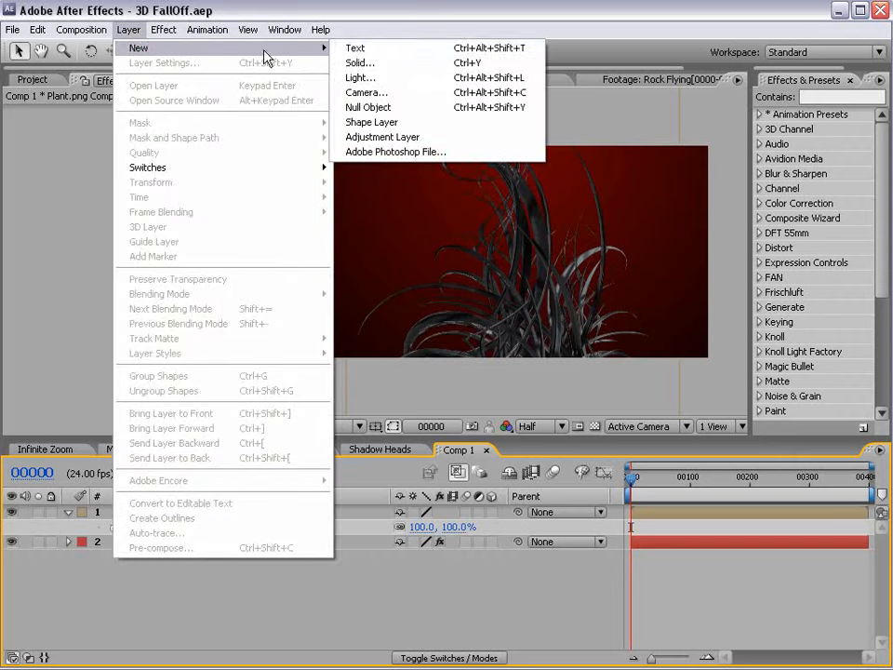
{"action": "left_click", "coordinate": [391, 92]}
{"action": "left_click", "coordinate": [487, 277]}
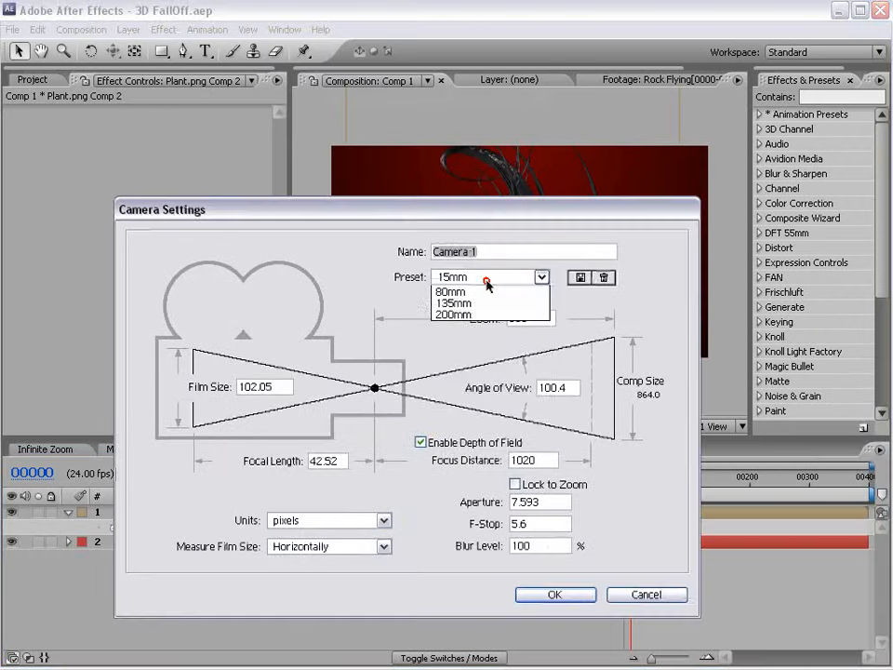
{"action": "left_click", "coordinate": [479, 325]}
{"action": "left_click", "coordinate": [555, 595]}
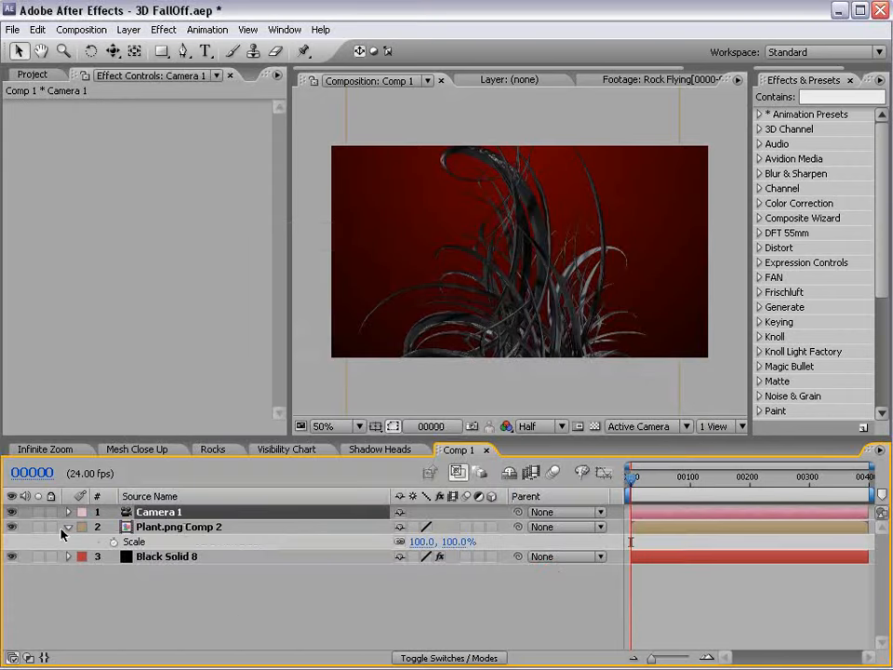
{"action": "left_click", "coordinate": [67, 527]}
{"action": "left_click", "coordinate": [244, 582]}
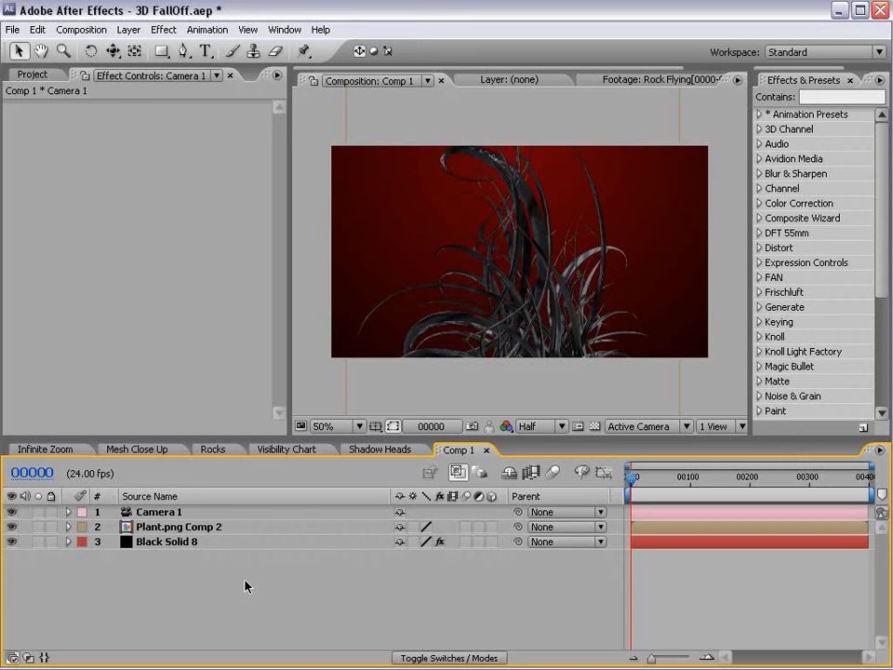
Widen the composition viewer and Effects & Presets panel, and search presets for 'fal'.
{"action": "left_click_drag", "start_coordinate": [278, 347], "coordinate": [203, 347]}
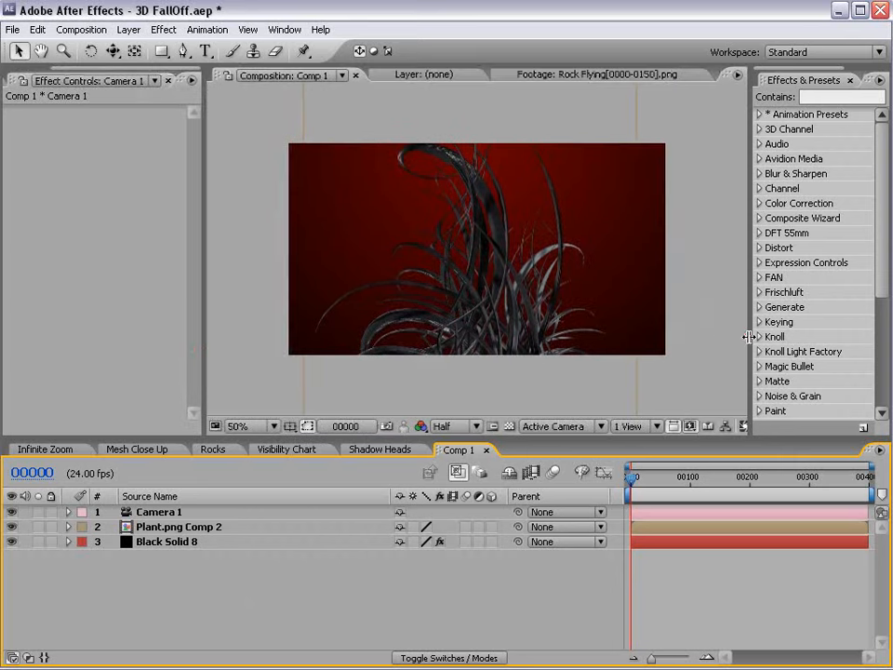
{"action": "left_click_drag", "start_coordinate": [749, 337], "coordinate": [606, 339]}
{"action": "left_click", "coordinate": [671, 91]}
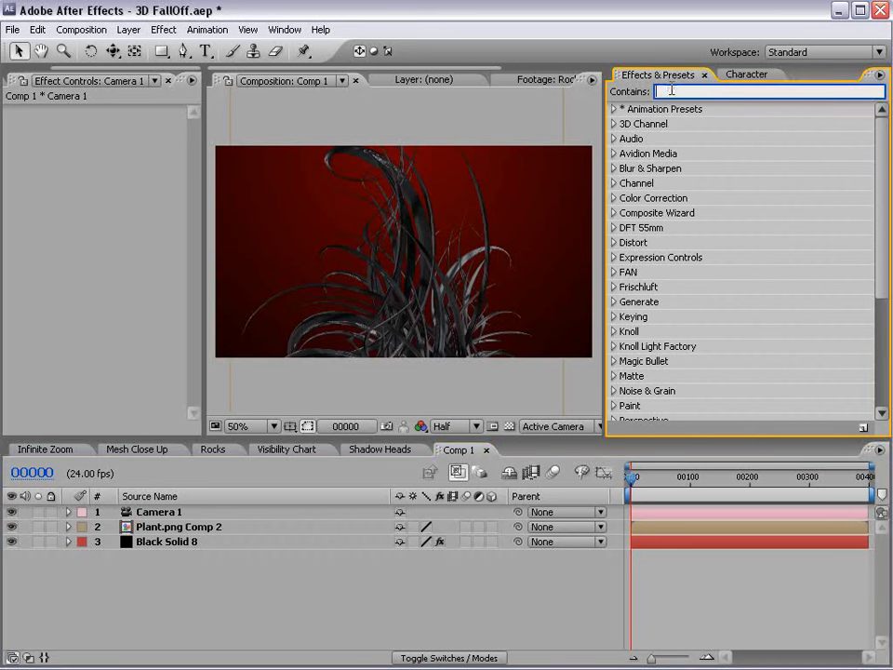
{"action": "type", "text": "fall"}
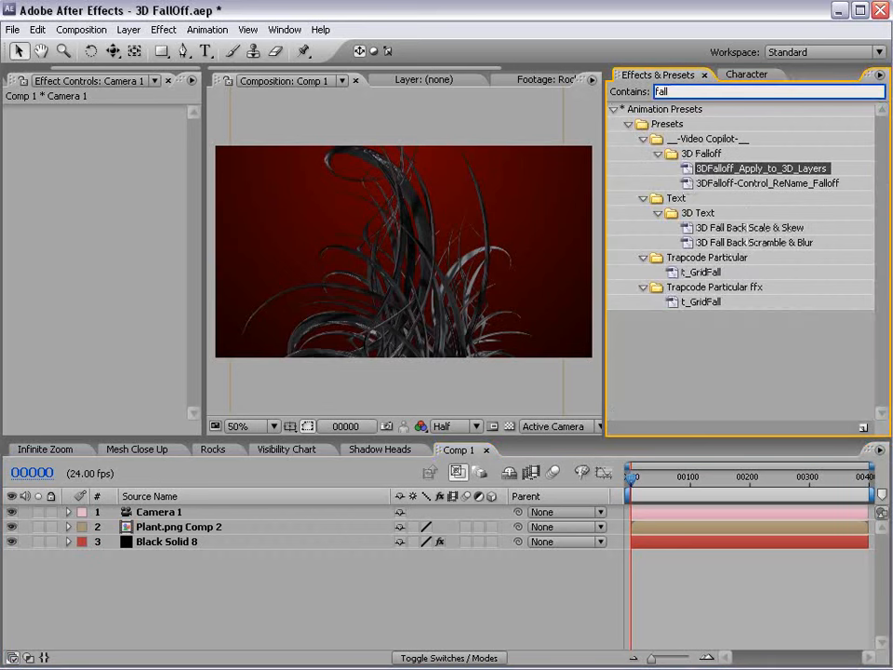
Browse the 3DFalloff_Apply_to_3D_Layers and 3DFalloff-Control_ReName_Falloff presets, then select Camera 1.
{"action": "left_click", "coordinate": [705, 152]}
{"action": "left_click", "coordinate": [710, 168]}
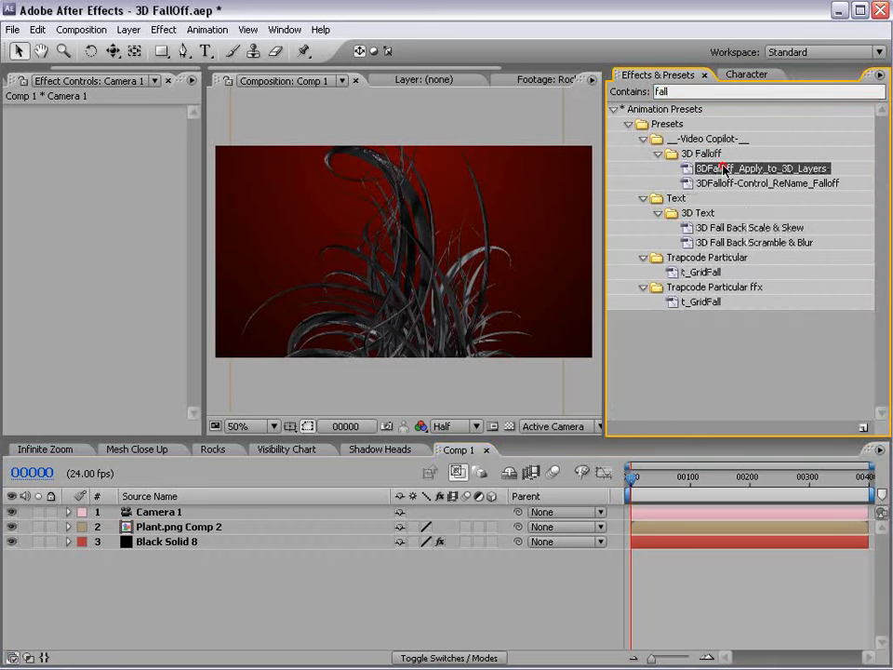
{"action": "left_click", "coordinate": [724, 183]}
{"action": "left_click", "coordinate": [735, 170]}
{"action": "left_click", "coordinate": [724, 184]}
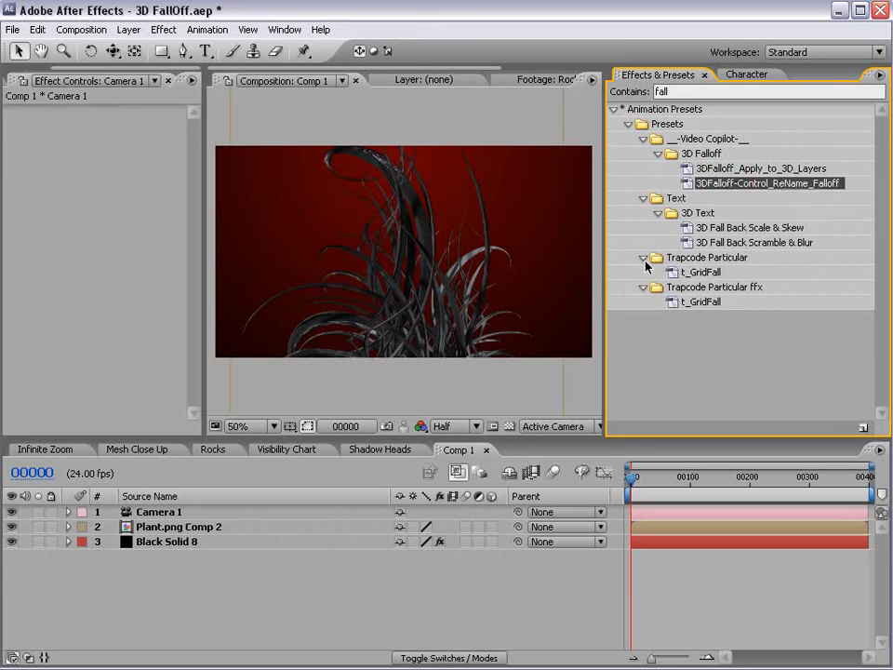
{"action": "left_click", "coordinate": [145, 513]}
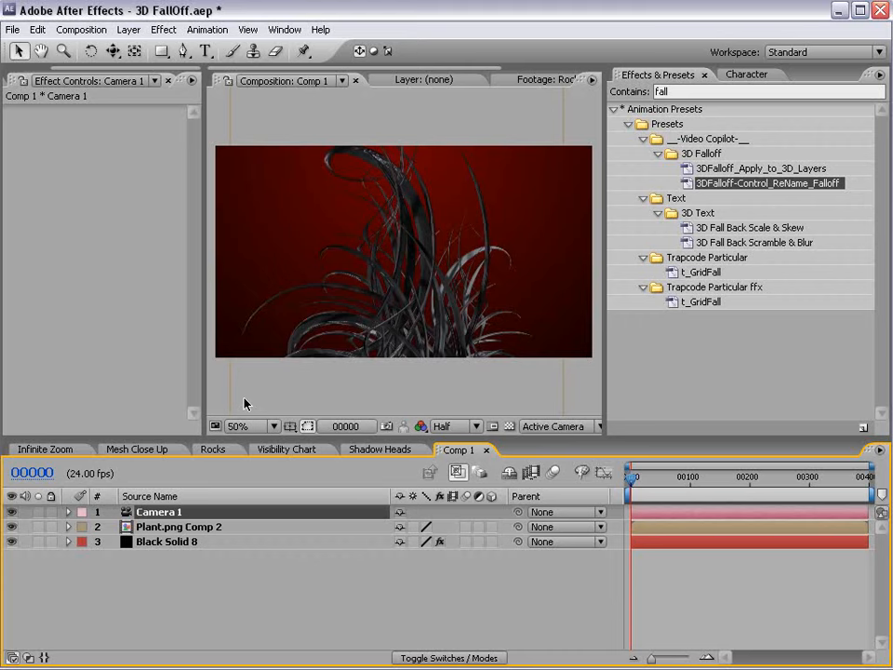
{"action": "left_click", "coordinate": [128, 29]}
Add an adjustment layer renamed Falloff and drop the 3DFalloff-Control_ReName_Falloff preset onto it.
{"action": "mouse_move", "coordinate": [130, 51]}
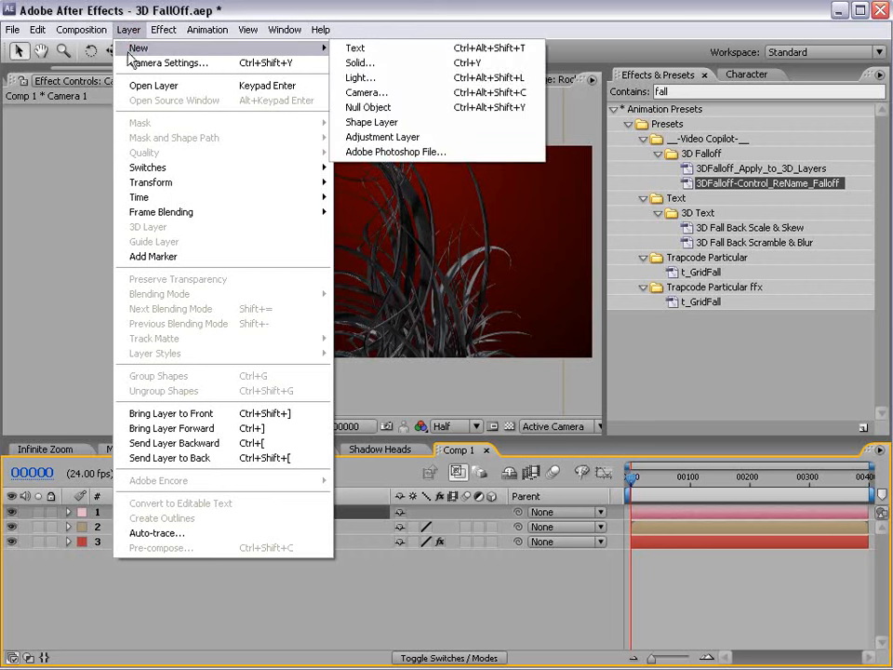
{"action": "left_click", "coordinate": [402, 137]}
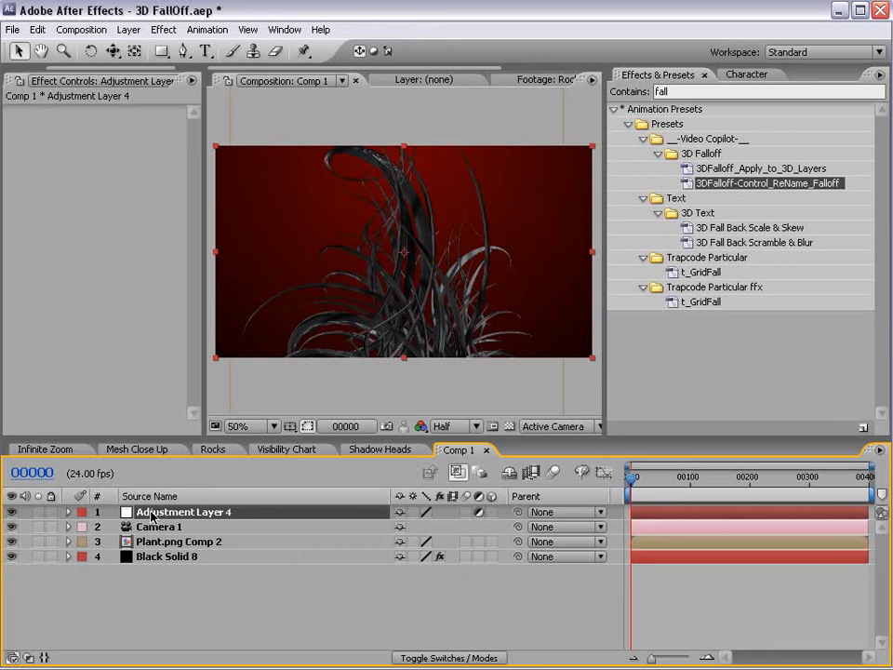
{"action": "key", "text": "Return"}
{"action": "type", "text": "Falloff"}
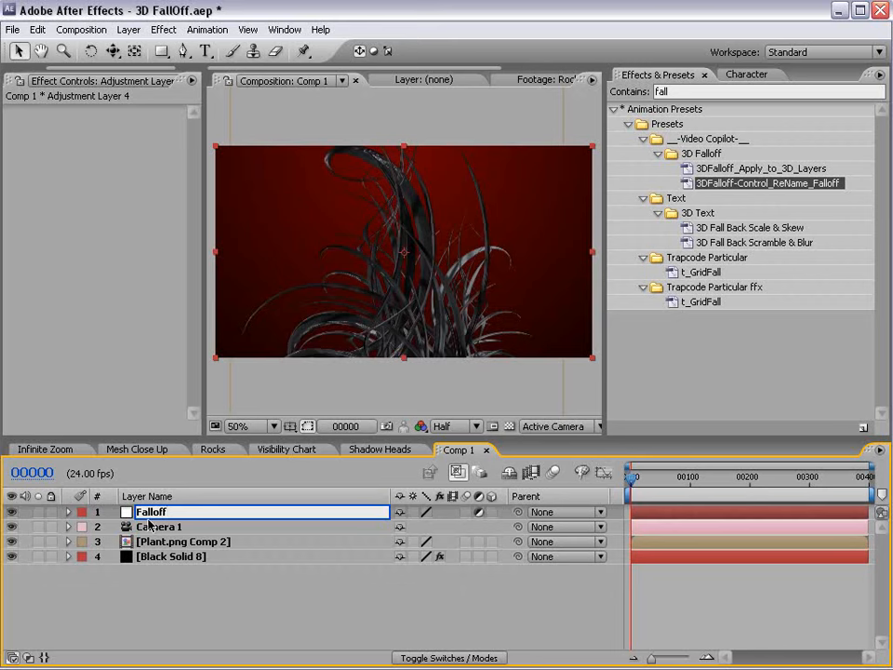
{"action": "key", "text": "Return"}
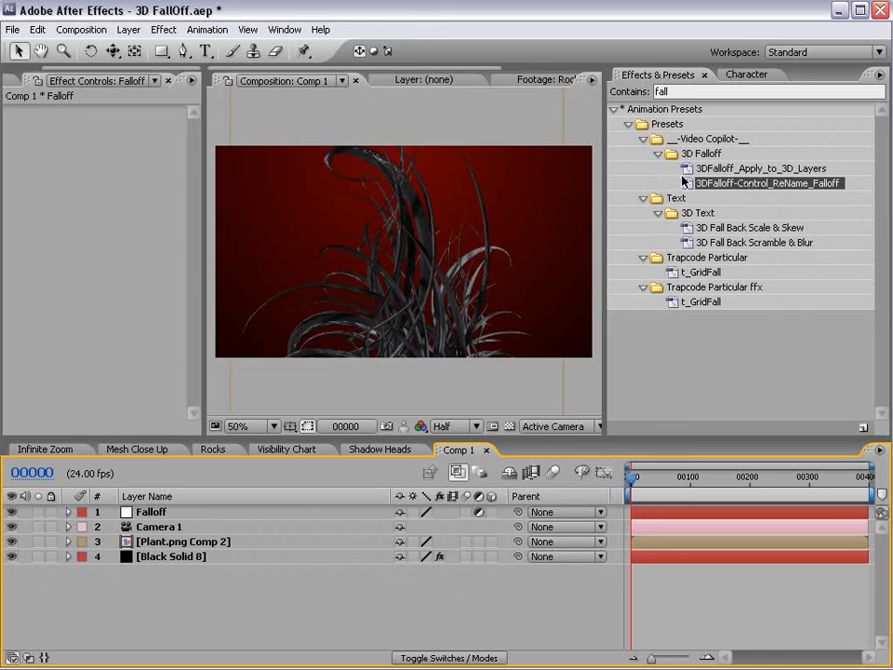
{"action": "left_click_drag", "start_coordinate": [683, 185], "coordinate": [157, 513]}
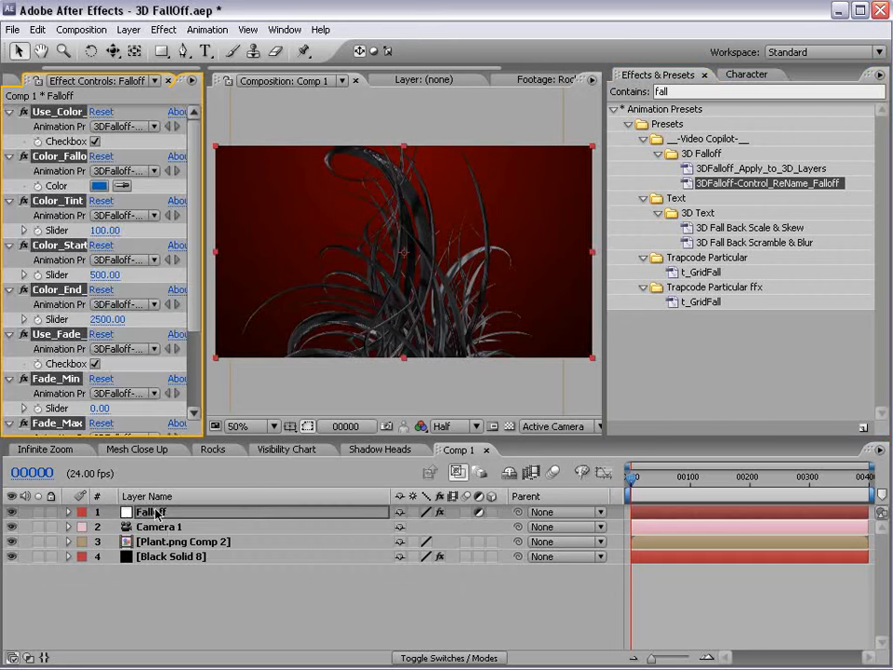
{"action": "left_click", "coordinate": [238, 604]}
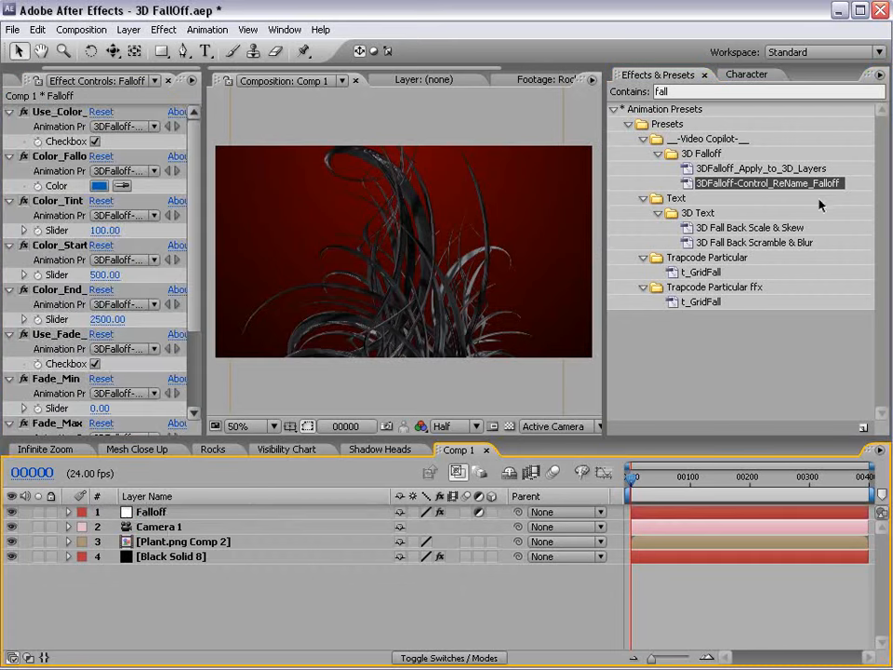
Make Plant.png Comp 2 a 3D layer and apply the 3DFalloff_Apply_to_3D_Layers preset to it.
{"action": "left_click", "coordinate": [739, 170]}
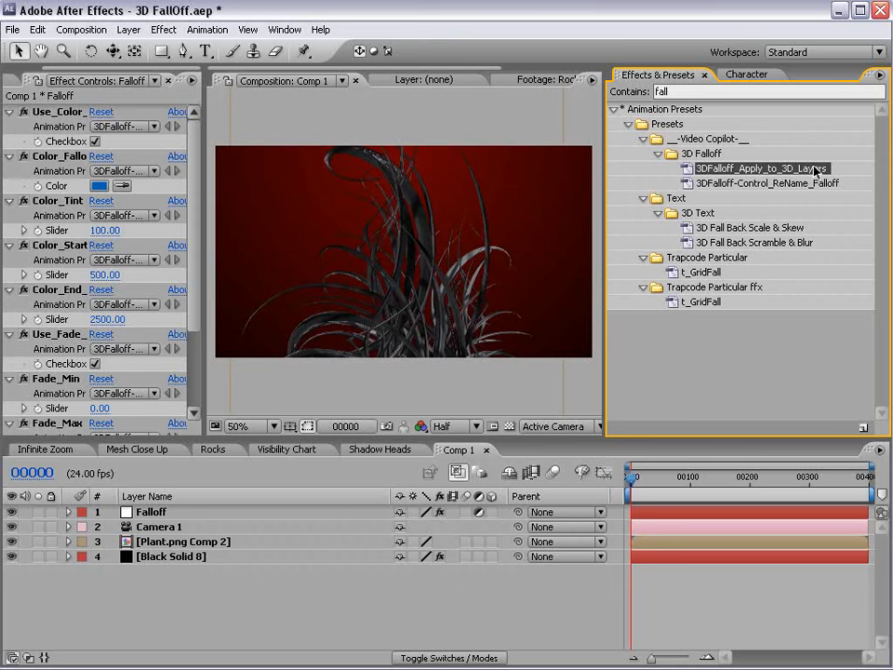
{"action": "left_click", "coordinate": [184, 542]}
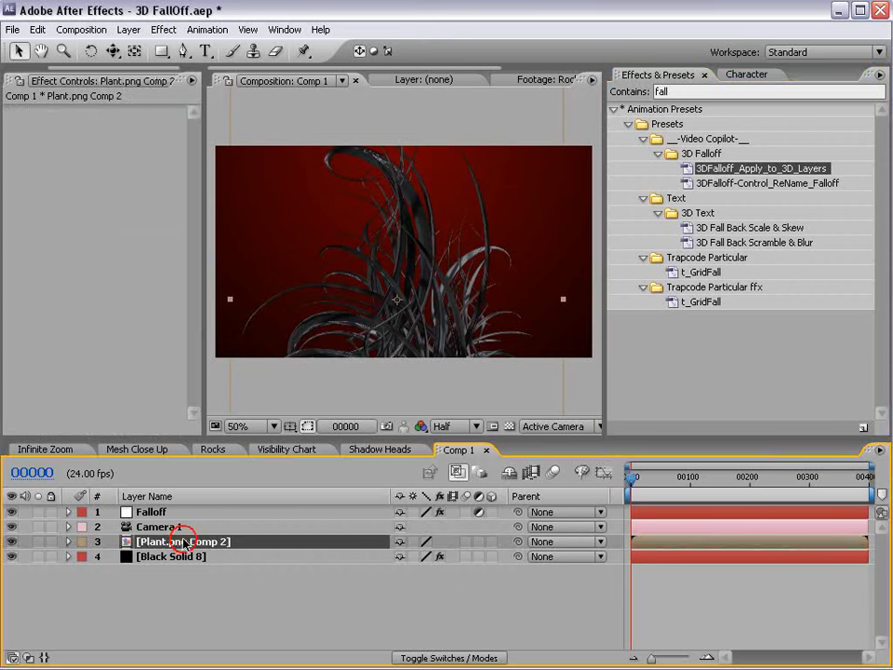
{"action": "left_click", "coordinate": [492, 542]}
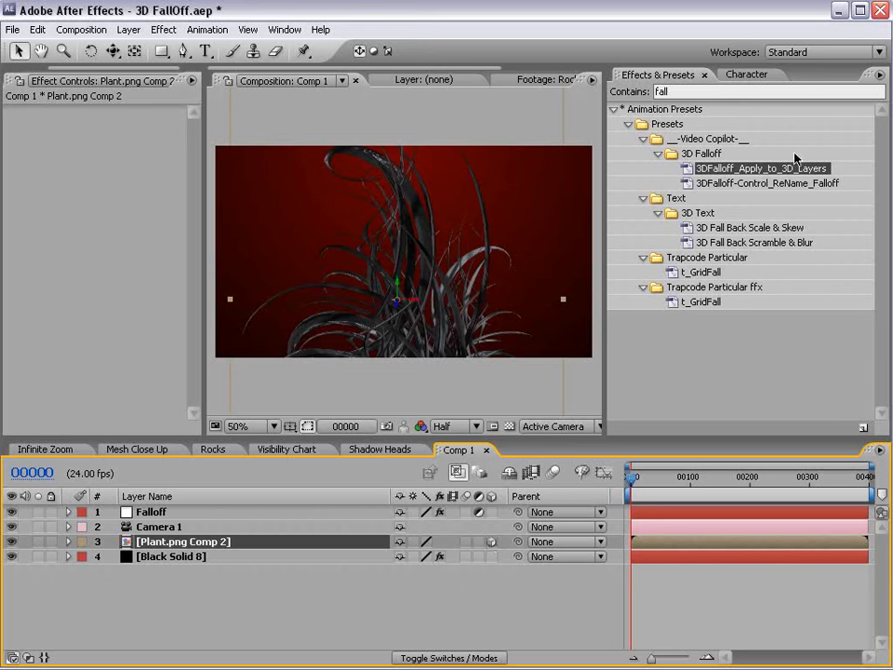
{"action": "left_click_drag", "start_coordinate": [785, 172], "coordinate": [642, 547]}
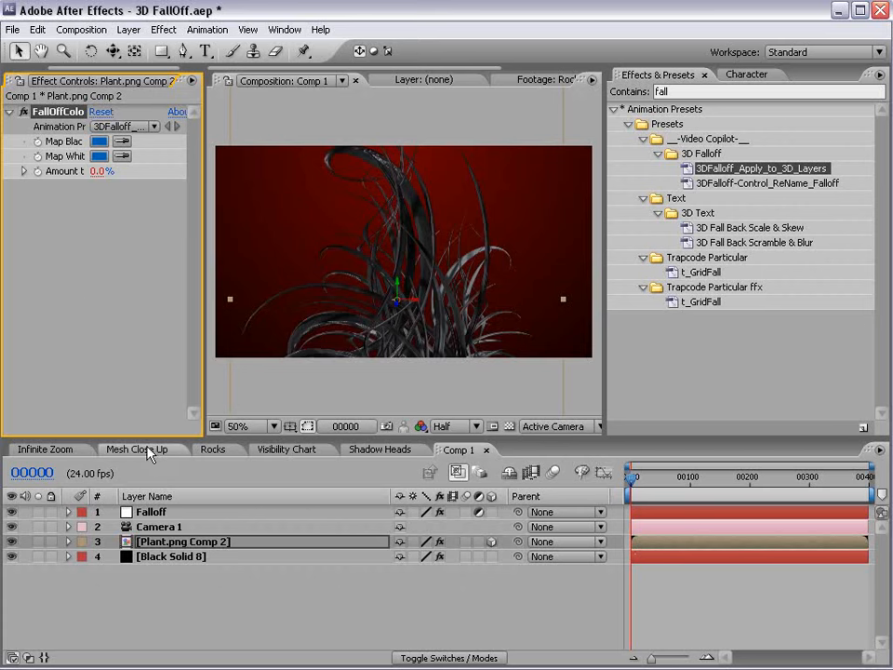
{"action": "key", "text": "e"}
{"action": "key", "text": "e"}
{"action": "left_click", "coordinate": [192, 543]}
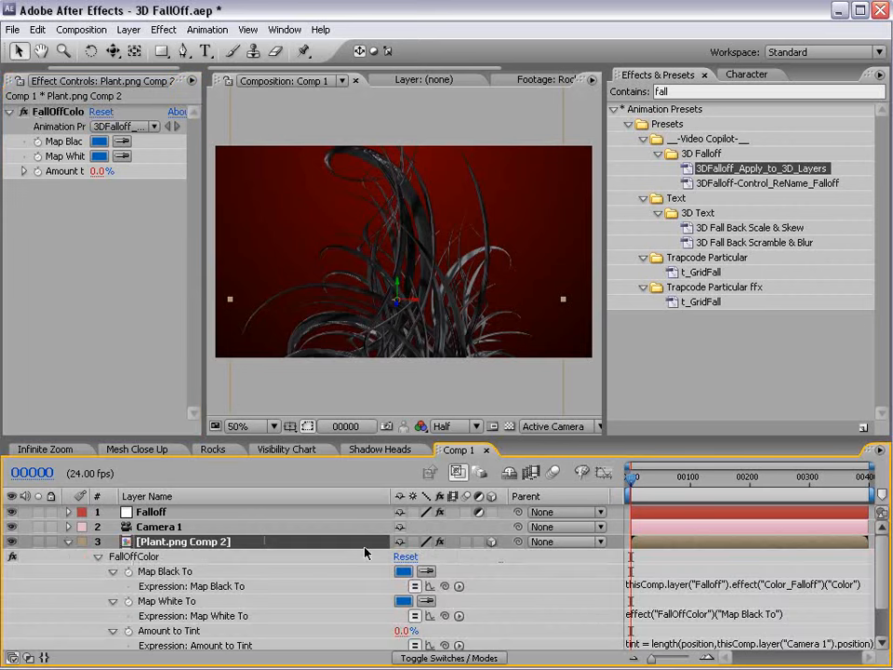
{"action": "key", "text": "space"}
{"action": "left_click_drag", "start_coordinate": [665, 603], "coordinate": [667, 588]}
{"action": "scroll", "coordinate": [698, 589], "scroll_direction": "down", "scroll_amount": 1}
{"action": "scroll", "coordinate": [525, 614], "scroll_direction": "up", "scroll_amount": 3}
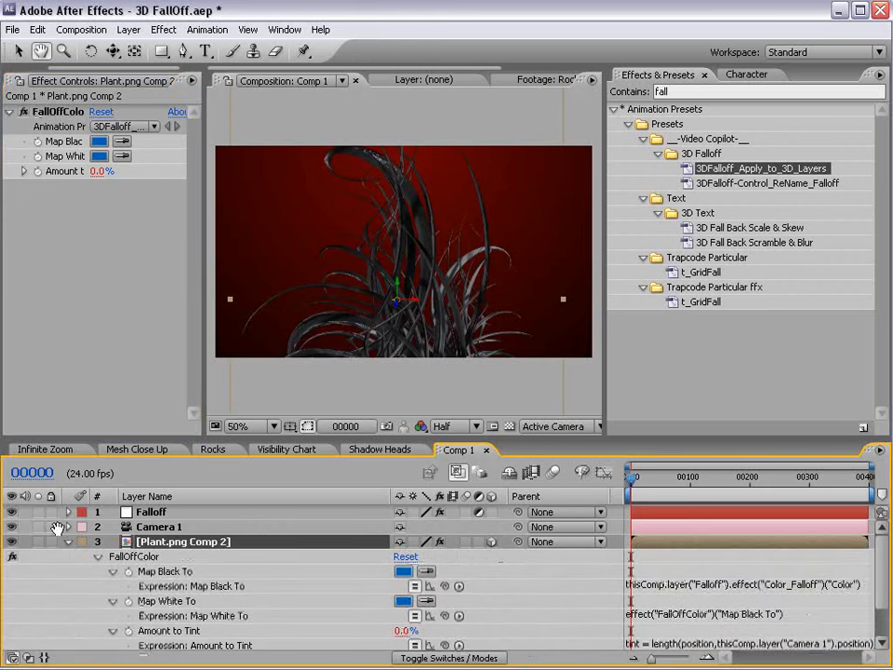
{"action": "left_click", "coordinate": [68, 542]}
{"action": "left_click", "coordinate": [213, 573]}
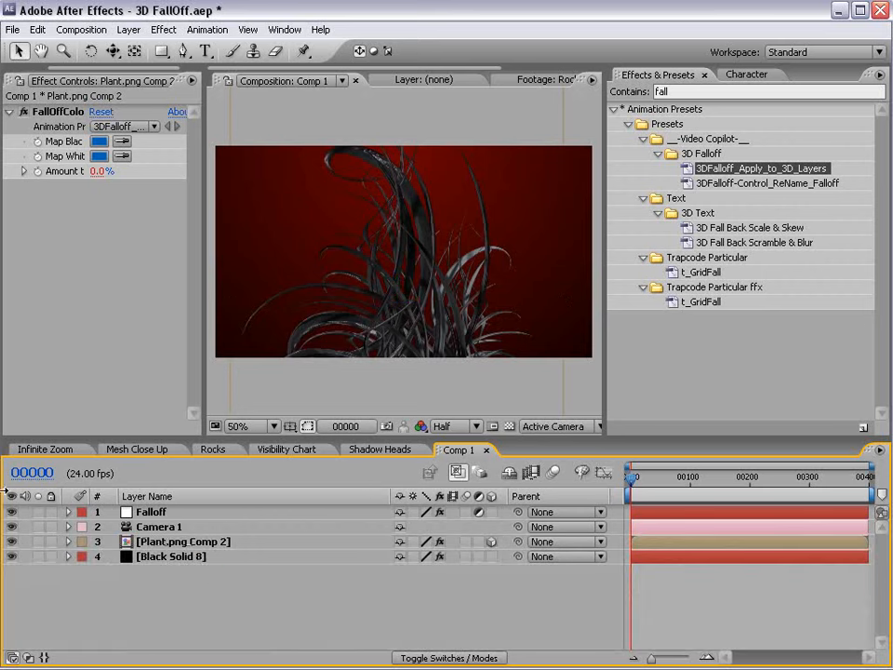
Select the Falloff layer and widen the composition view and Effect Controls panel.
{"action": "left_click", "coordinate": [13, 80]}
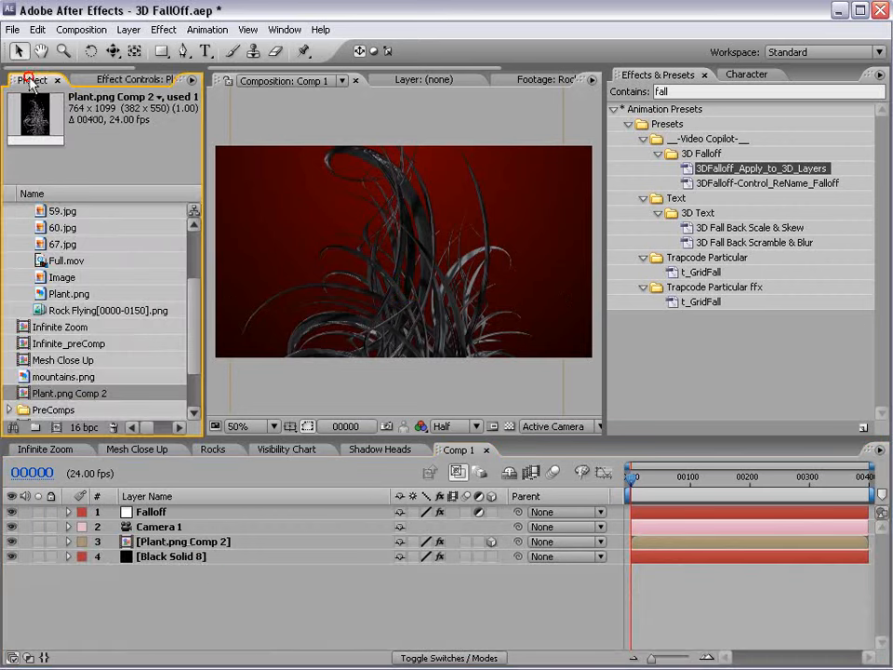
{"action": "left_click", "coordinate": [159, 512]}
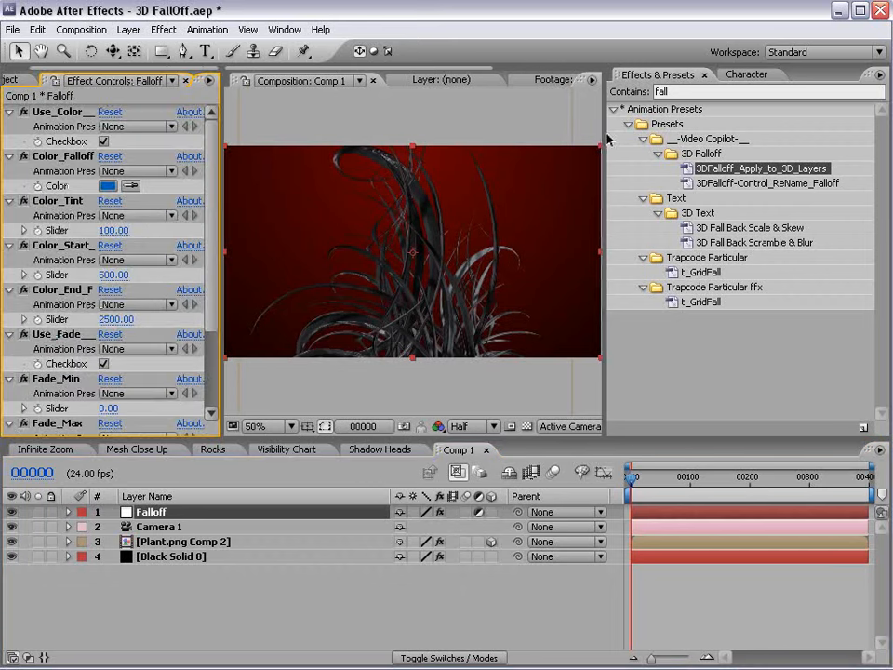
{"action": "left_click_drag", "start_coordinate": [606, 138], "coordinate": [774, 137]}
{"action": "left_click_drag", "start_coordinate": [224, 220], "coordinate": [319, 224]}
{"action": "left_click", "coordinate": [59, 107]}
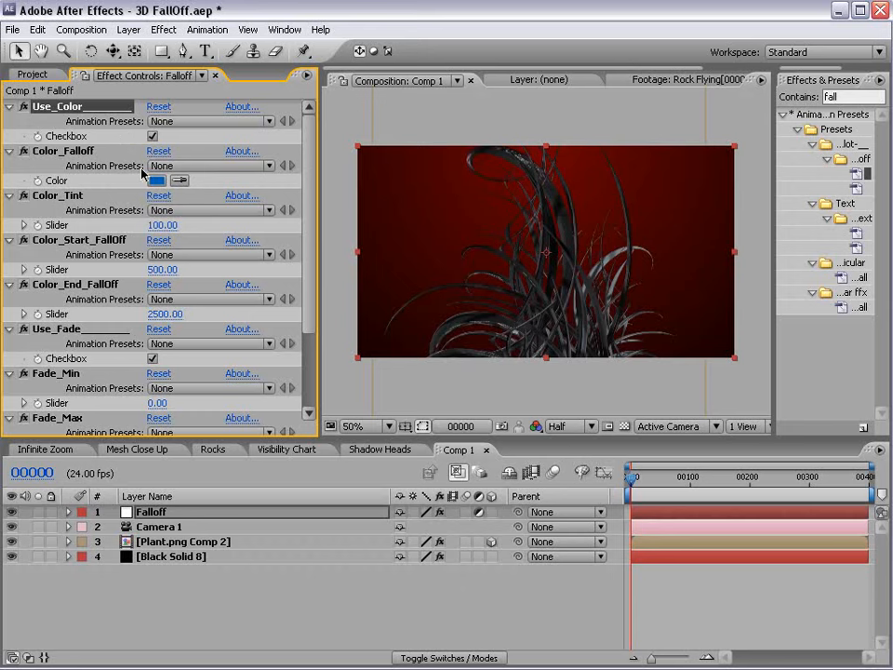
Review the Color_Tint and Use_Fade controls, then play the Shadow Heads comp from its start.
{"action": "left_click", "coordinate": [65, 197]}
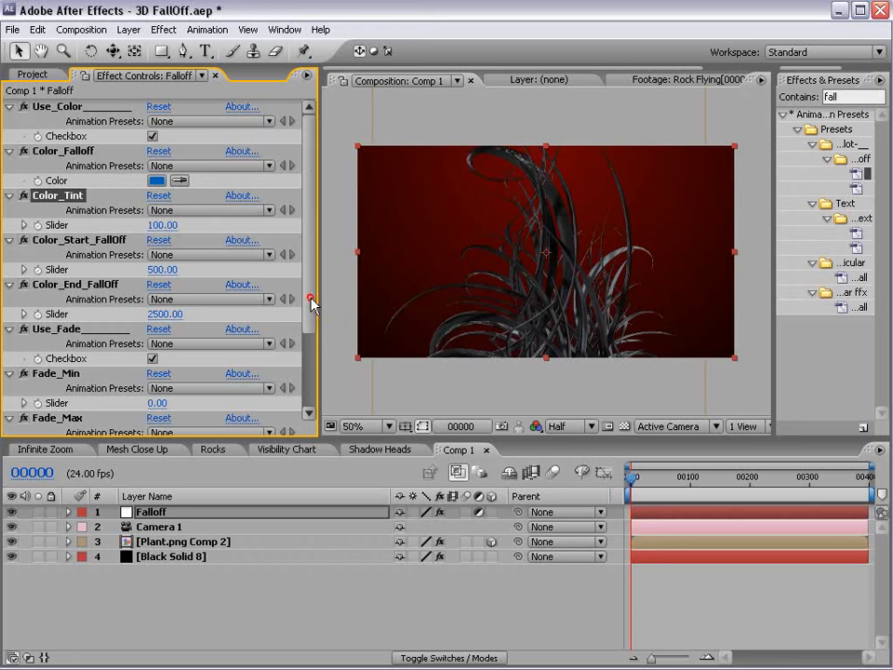
{"action": "left_click_drag", "start_coordinate": [309, 300], "coordinate": [309, 359]}
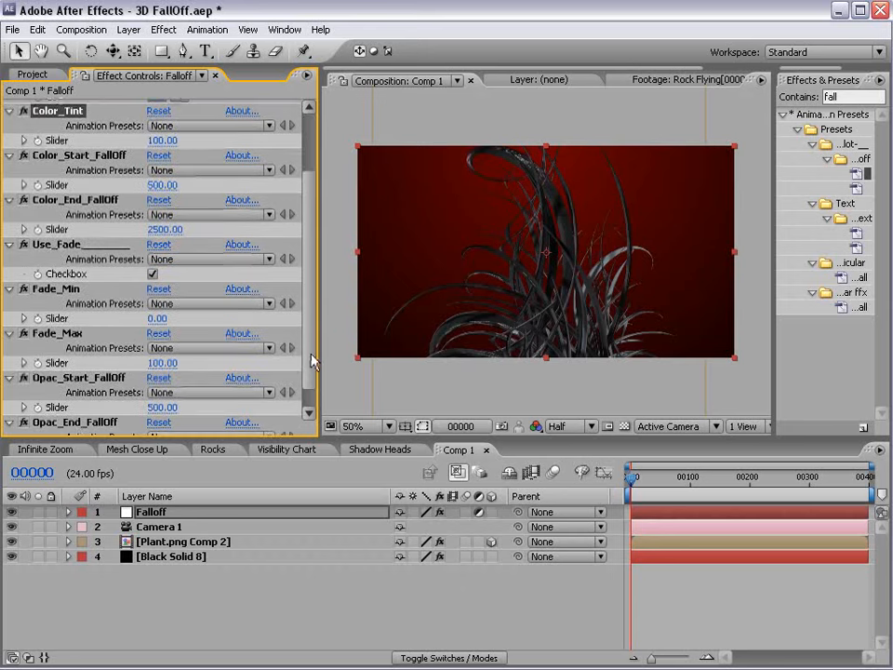
{"action": "left_click", "coordinate": [87, 248]}
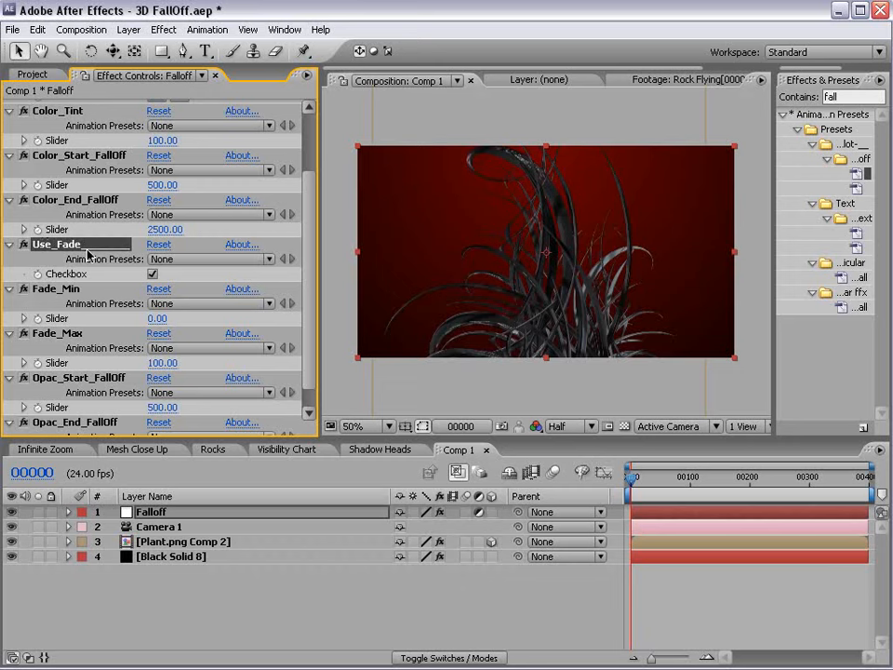
{"action": "left_click", "coordinate": [375, 451]}
{"action": "left_click_drag", "start_coordinate": [678, 483], "coordinate": [702, 463]}
{"action": "key", "text": "space"}
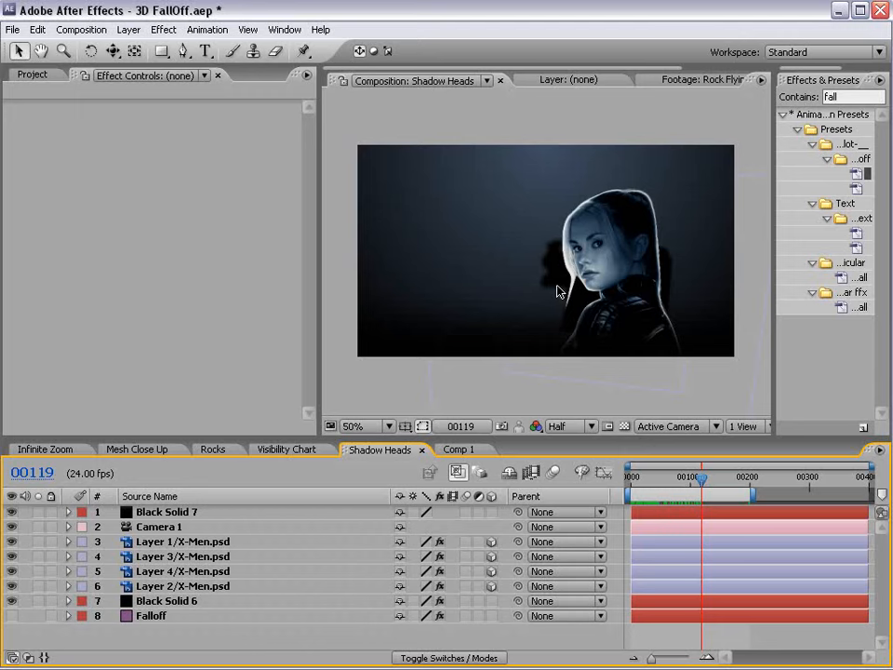
{"action": "left_click", "coordinate": [458, 449]}
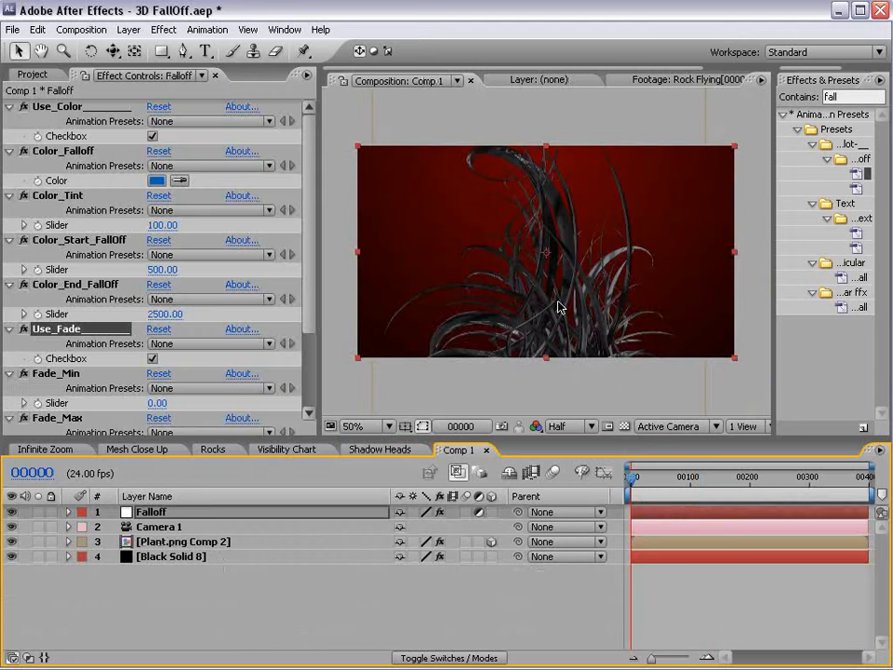
Back in Comp 1, uncheck Use_Fade and collapse the fade and opacity falloff effects.
{"action": "scroll", "coordinate": [308, 314], "scroll_direction": "down", "scroll_amount": 4}
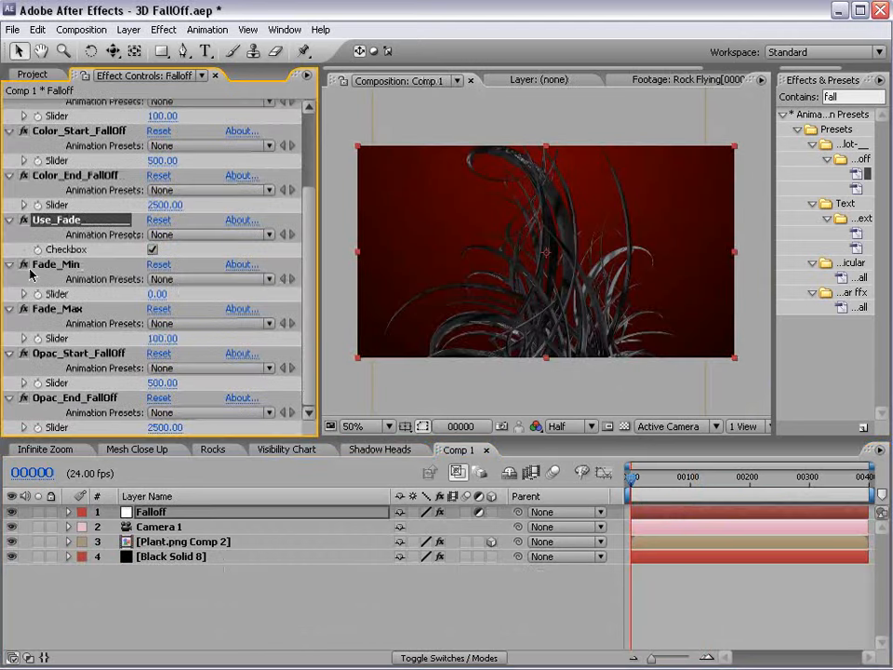
{"action": "left_click", "coordinate": [152, 250]}
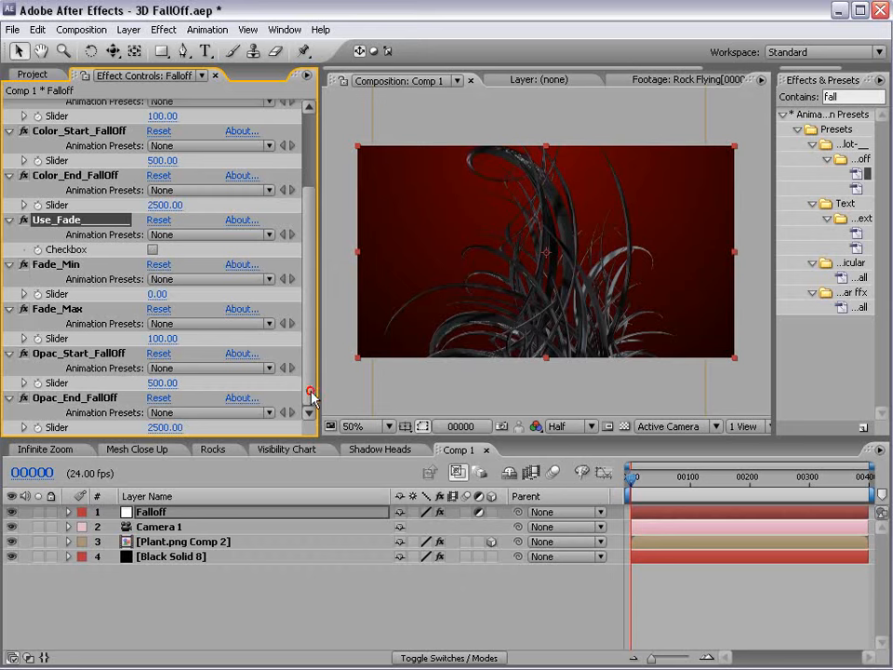
{"action": "left_click", "coordinate": [76, 400], "text": "shift"}
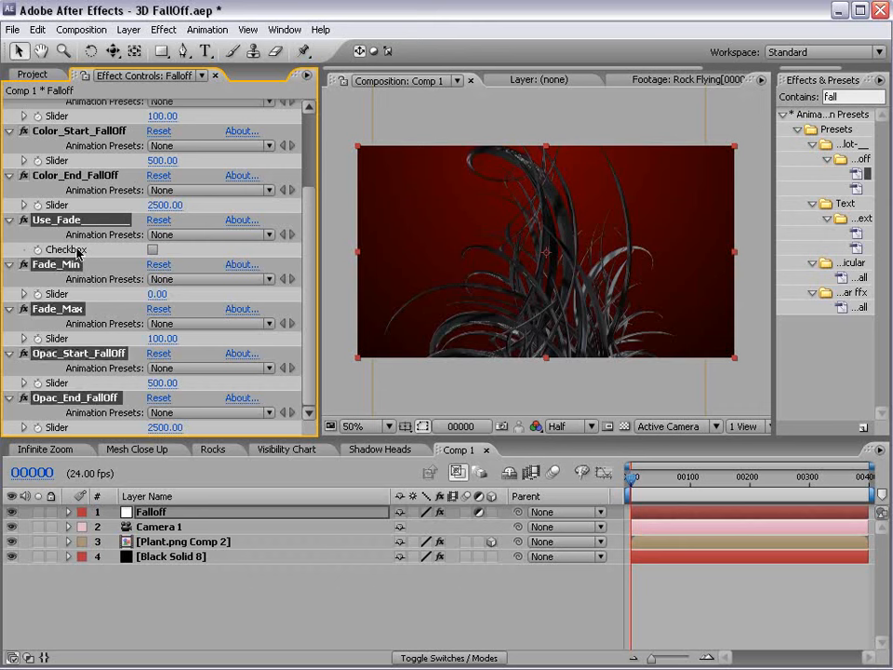
{"action": "left_click", "coordinate": [8, 222]}
{"action": "left_click", "coordinate": [50, 406]}
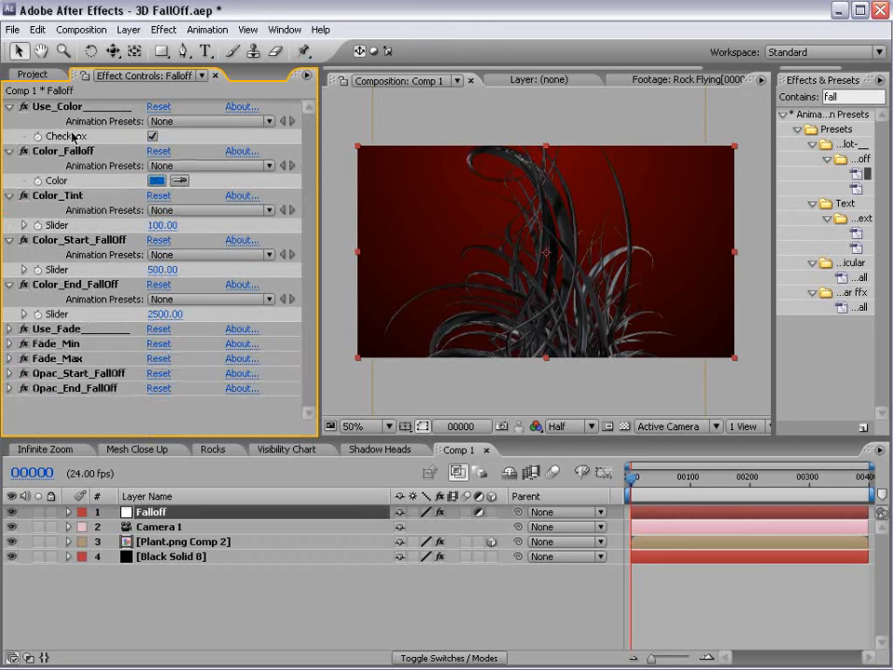
Change the Color_Falloff swatch to green.
{"action": "left_click", "coordinate": [156, 181]}
{"action": "left_click_drag", "start_coordinate": [455, 435], "coordinate": [466, 477]}
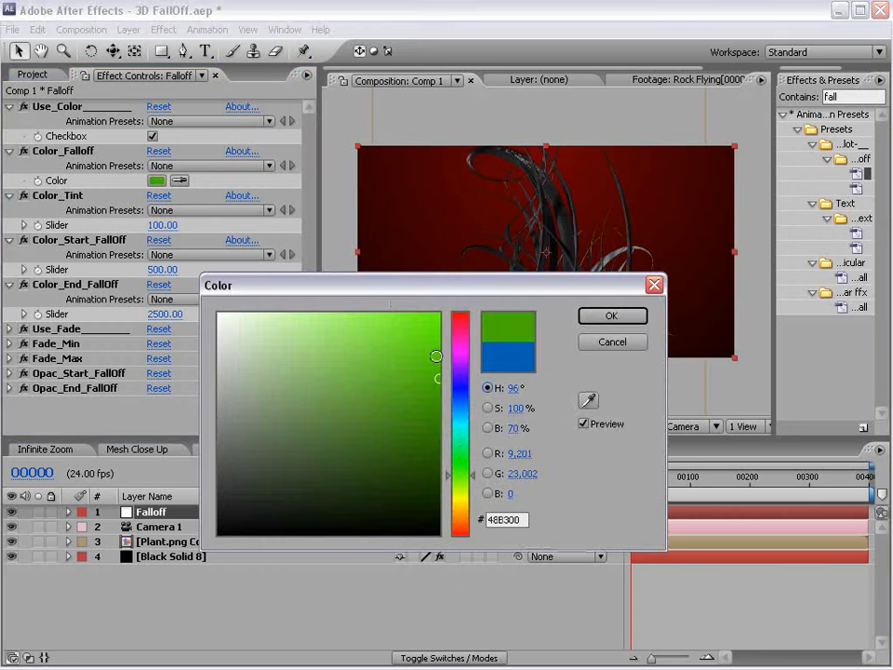
{"action": "left_click", "coordinate": [611, 315]}
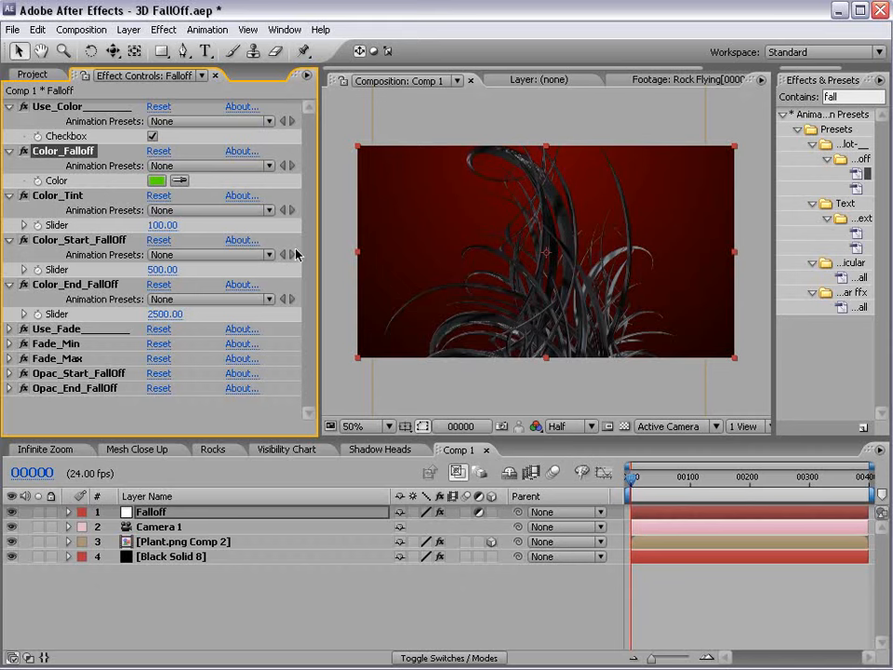
Rotate the Plant.png Comp 2 layer to face the camera.
{"action": "left_click", "coordinate": [152, 542]}
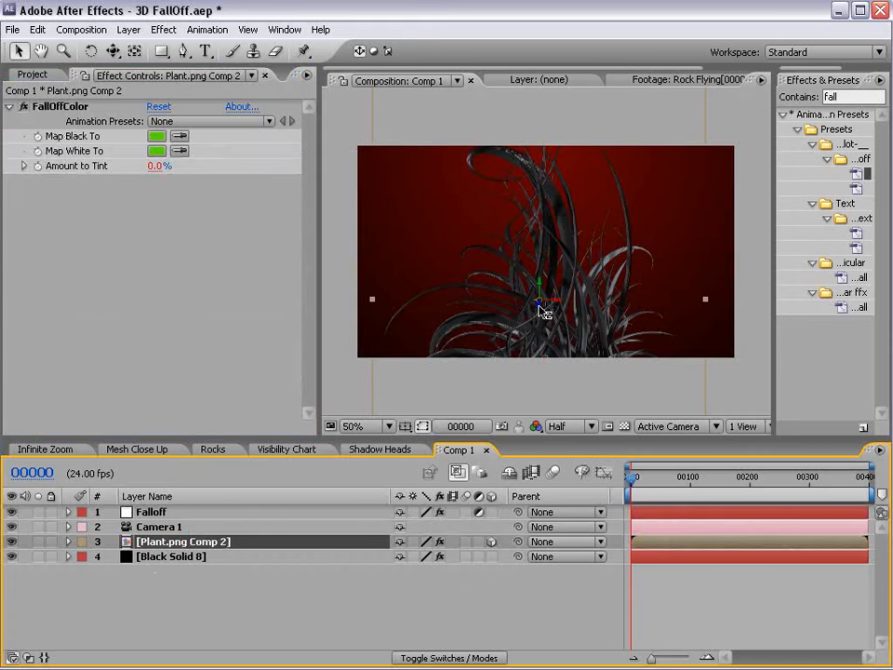
{"action": "left_click_drag", "start_coordinate": [540, 306], "coordinate": [565, 227]}
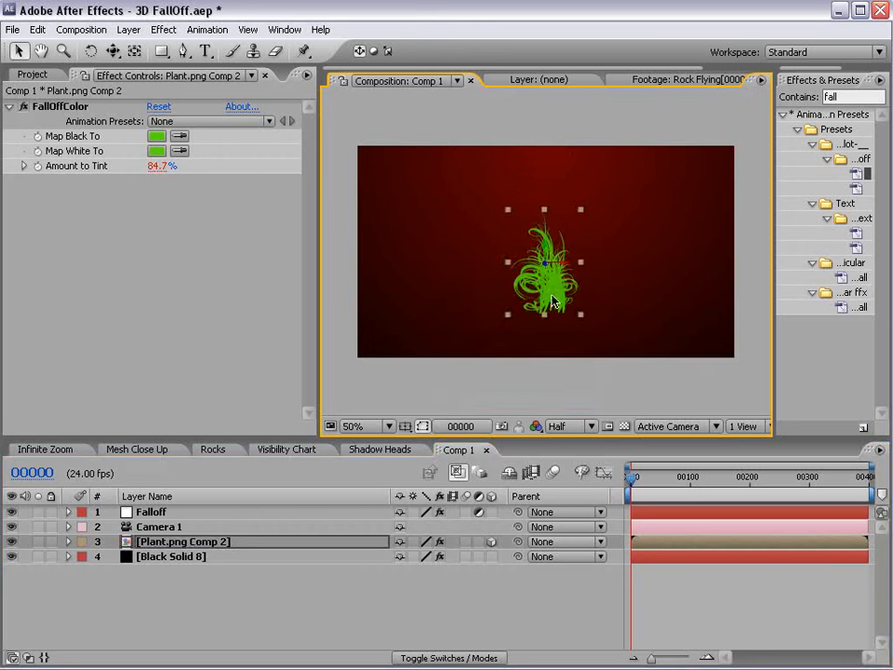
{"action": "scroll", "coordinate": [553, 305], "scroll_direction": "up", "scroll_amount": 2}
{"action": "scroll", "coordinate": [558, 322], "scroll_direction": "down", "scroll_amount": 2}
Set the Falloff layer's Color_Tint strength to 50.
{"action": "left_click", "coordinate": [150, 513]}
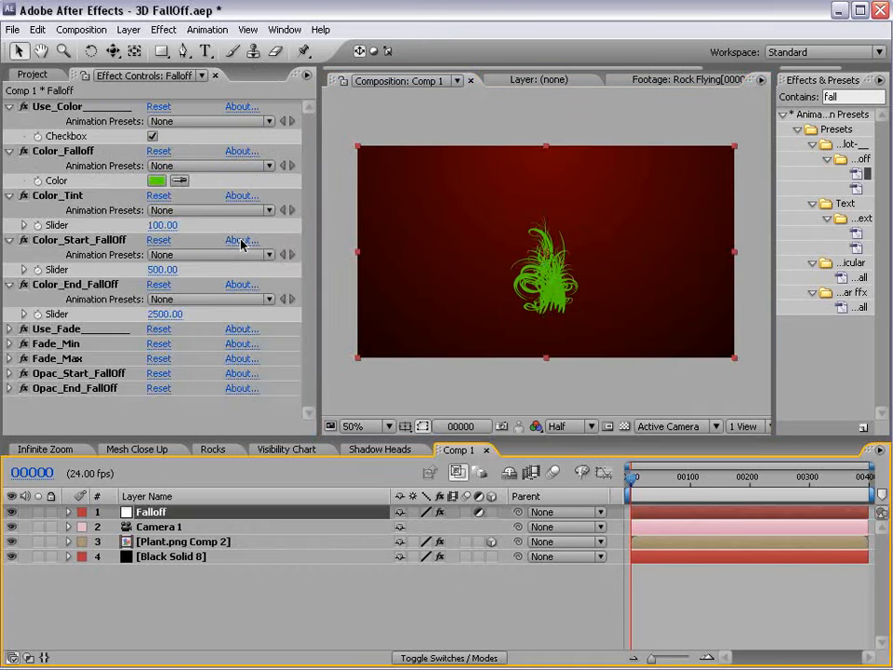
{"action": "left_click", "coordinate": [57, 195]}
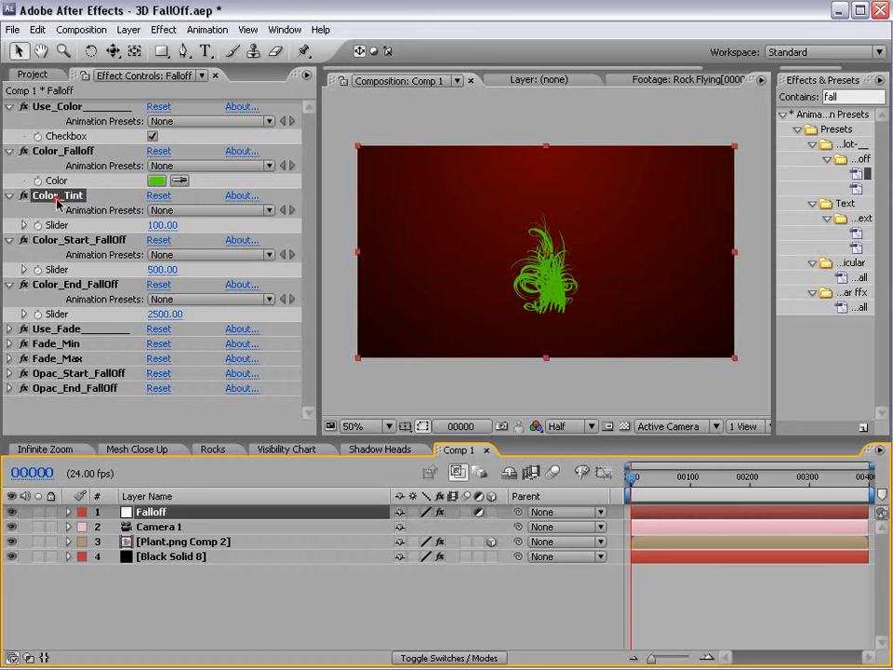
{"action": "left_click", "coordinate": [160, 228]}
{"action": "type", "text": "50"}
{"action": "key", "text": "Return"}
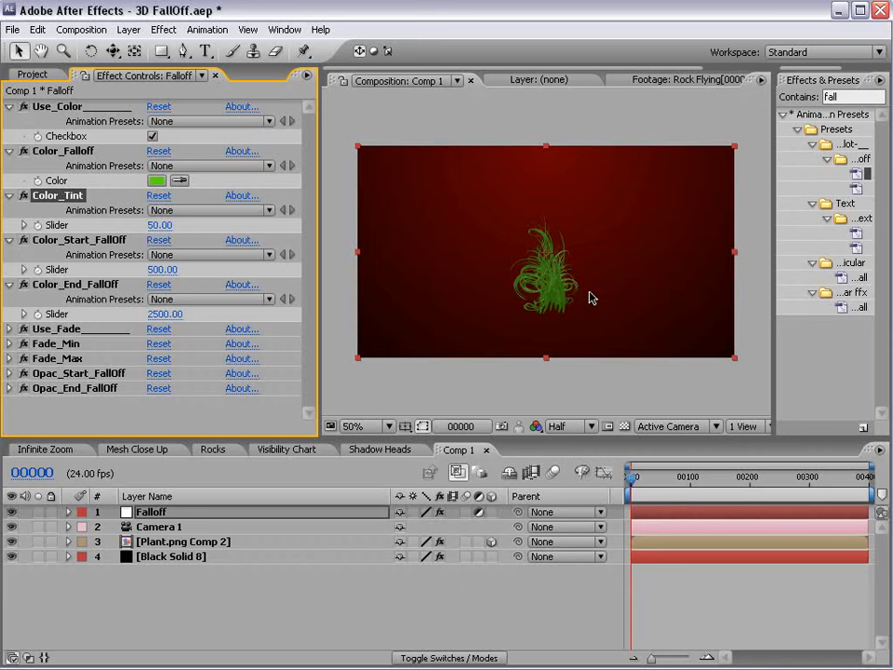
Push the plant layer farther back along Z.
{"action": "left_click", "coordinate": [155, 543]}
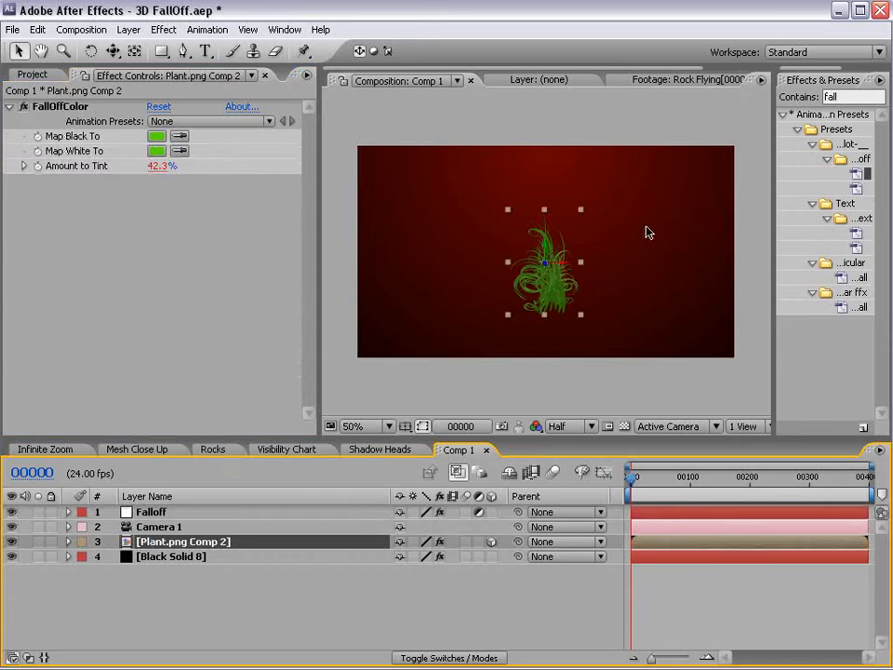
{"action": "left_click_drag", "start_coordinate": [545, 265], "coordinate": [556, 216]}
{"action": "scroll", "coordinate": [566, 292], "scroll_direction": "up", "scroll_amount": 2}
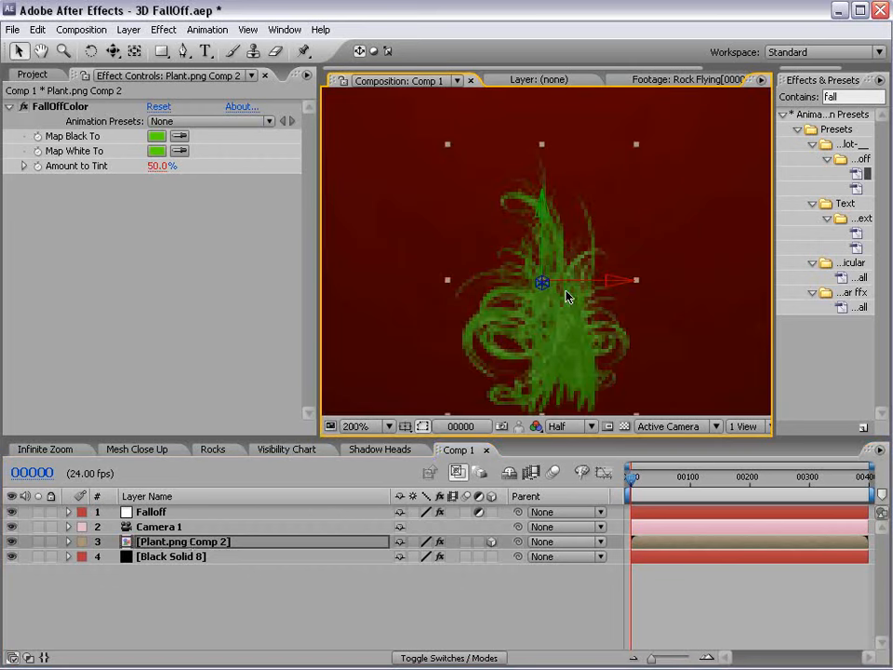
{"action": "scroll", "coordinate": [567, 296], "scroll_direction": "down", "scroll_amount": 2}
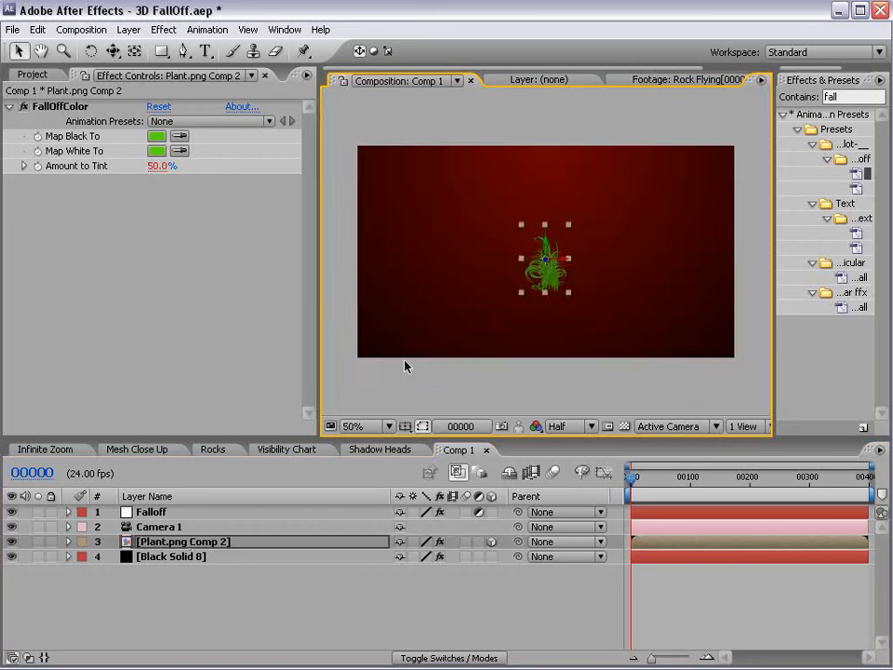
Restore Color_Tint to 100 on the Falloff layer and start picking a falloff colour.
{"action": "left_click", "coordinate": [163, 511]}
{"action": "left_click", "coordinate": [159, 225]}
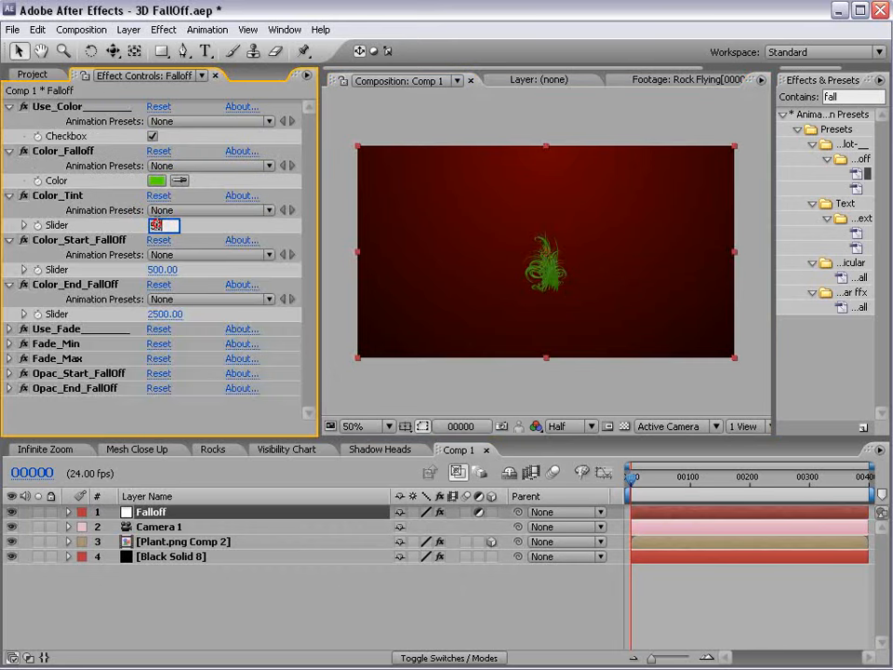
{"action": "key", "text": "Return"}
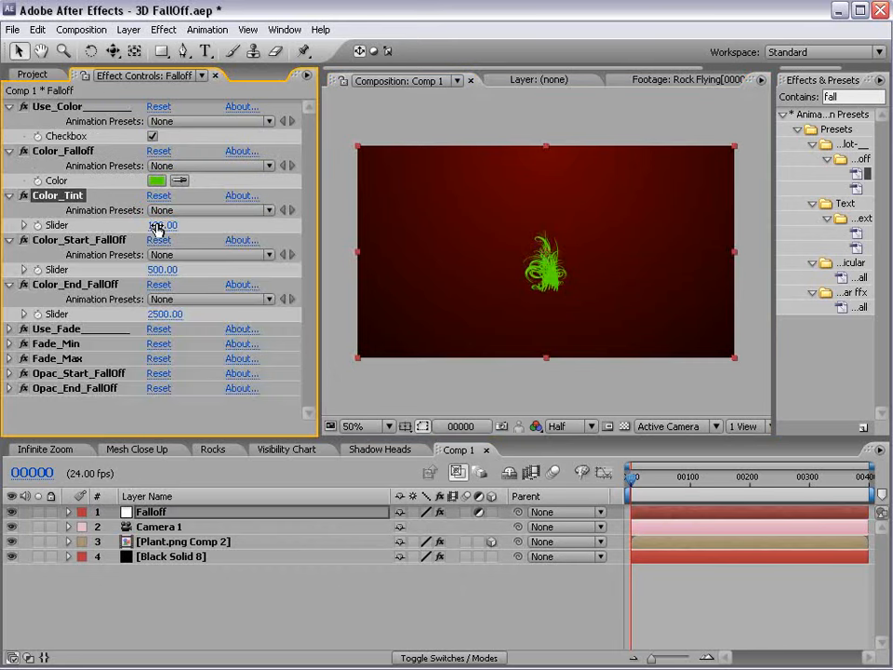
{"action": "left_click", "coordinate": [179, 182]}
{"action": "left_click", "coordinate": [519, 260]}
{"action": "left_click", "coordinate": [682, 592]}
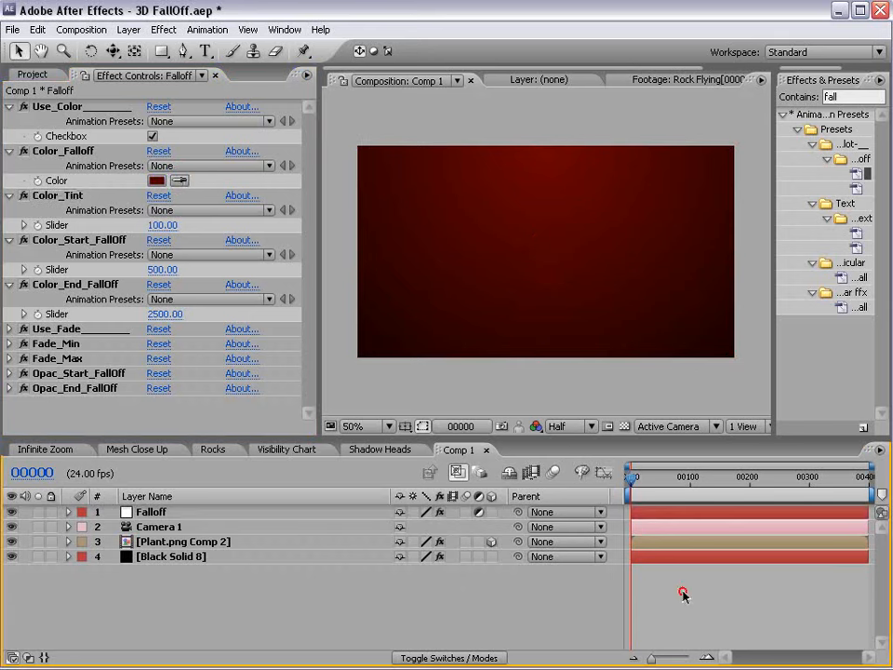
{"action": "left_click", "coordinate": [154, 225]}
{"action": "type", "text": "75"}
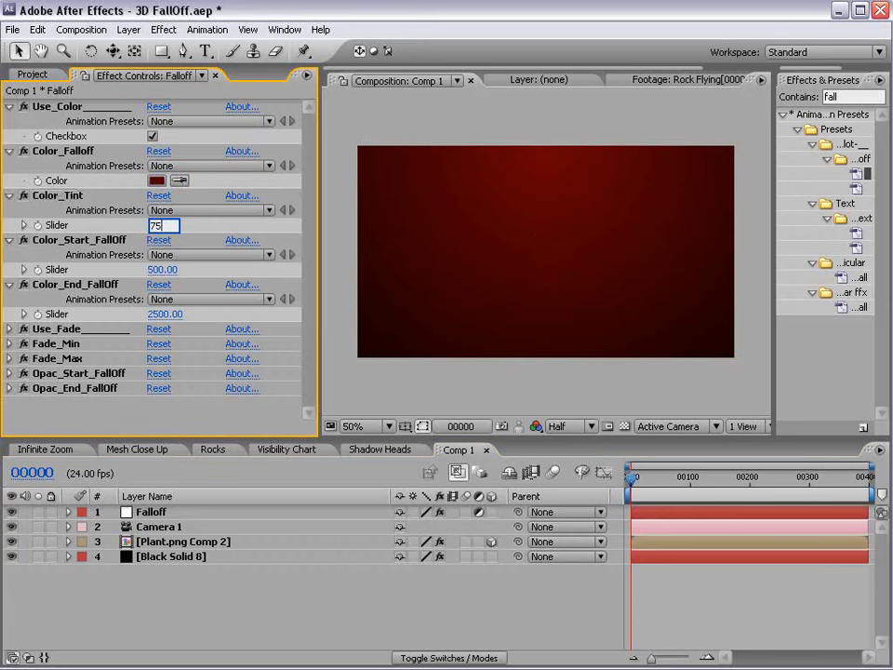
{"action": "key", "text": "Return"}
{"action": "left_click", "coordinate": [687, 593]}
{"action": "scroll", "coordinate": [614, 256], "scroll_direction": "up", "scroll_amount": 1}
{"action": "scroll", "coordinate": [614, 257], "scroll_direction": "down", "scroll_amount": 1}
{"action": "left_click", "coordinate": [163, 544]}
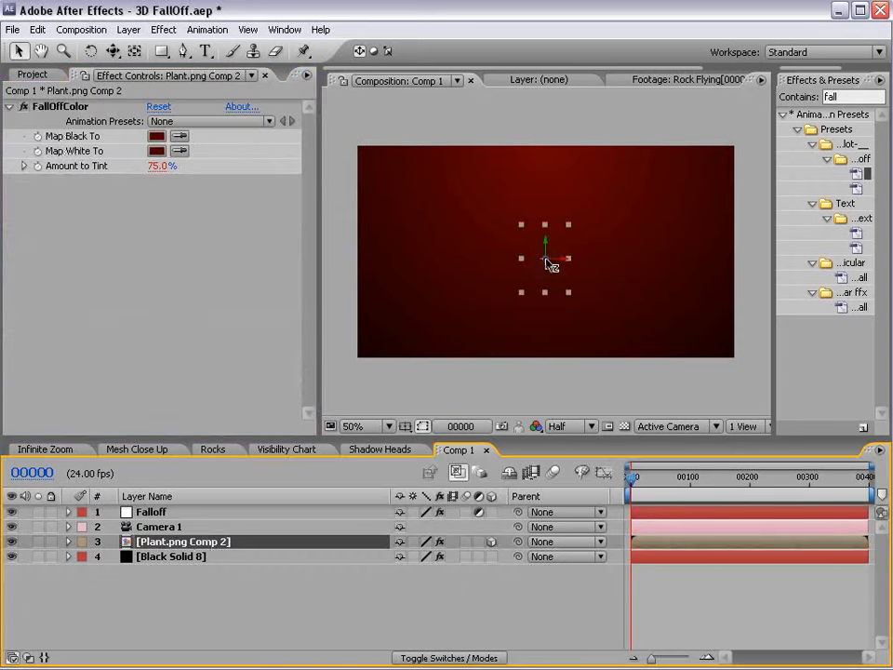
{"action": "left_click_drag", "start_coordinate": [549, 266], "coordinate": [564, 254]}
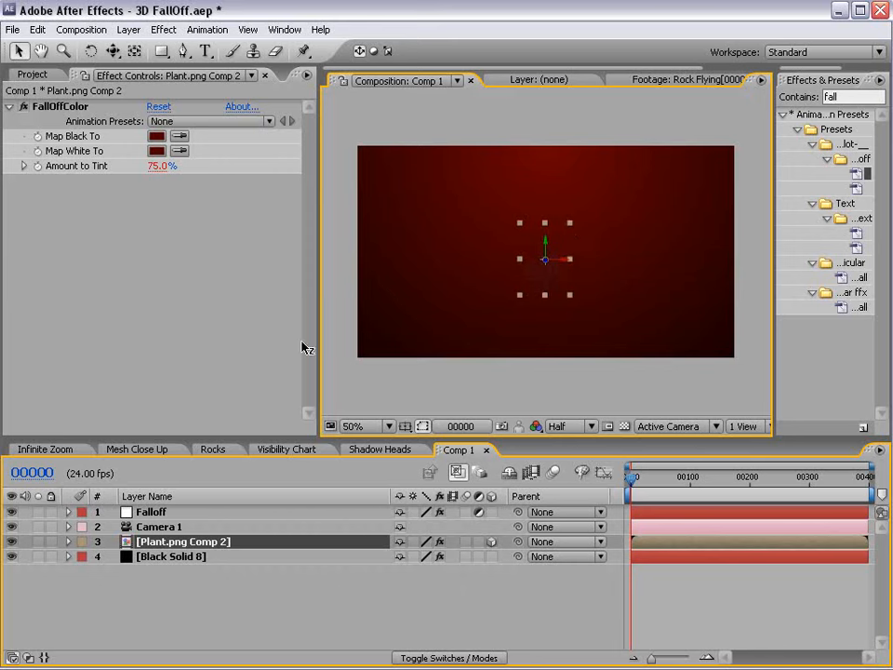
{"action": "left_click_drag", "start_coordinate": [149, 541], "coordinate": [362, 374]}
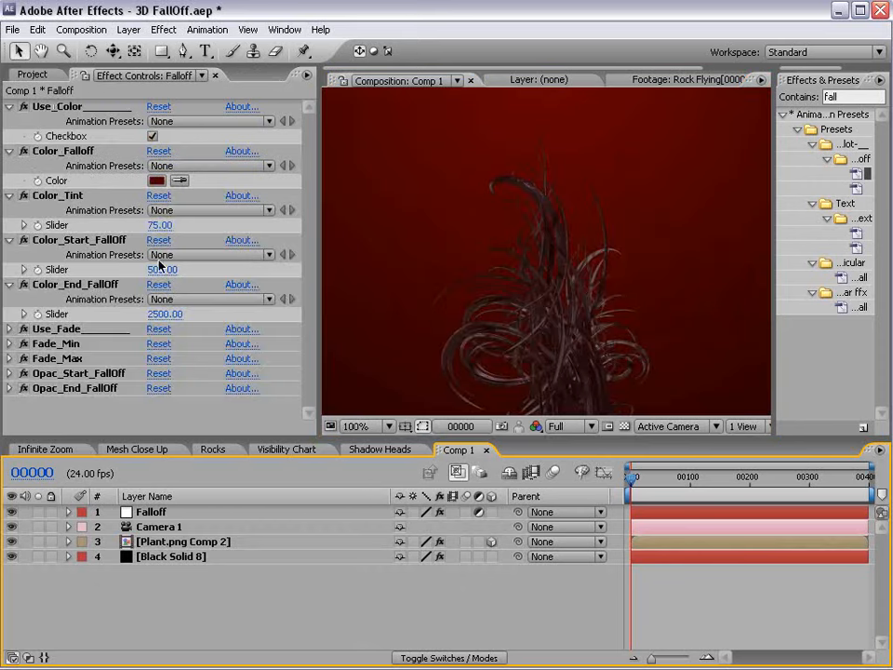
{"action": "left_click", "coordinate": [82, 240]}
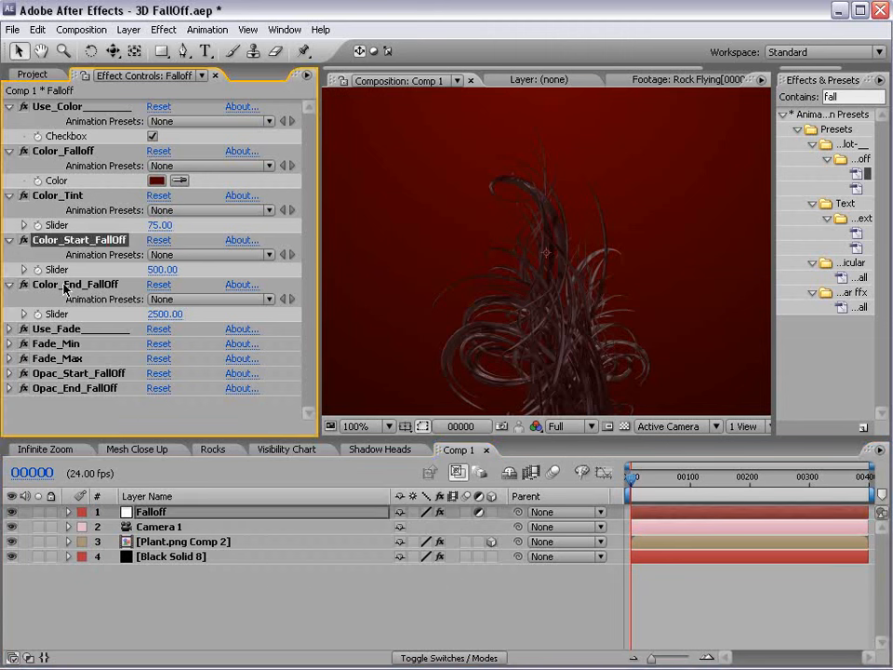
{"action": "left_click", "coordinate": [78, 287]}
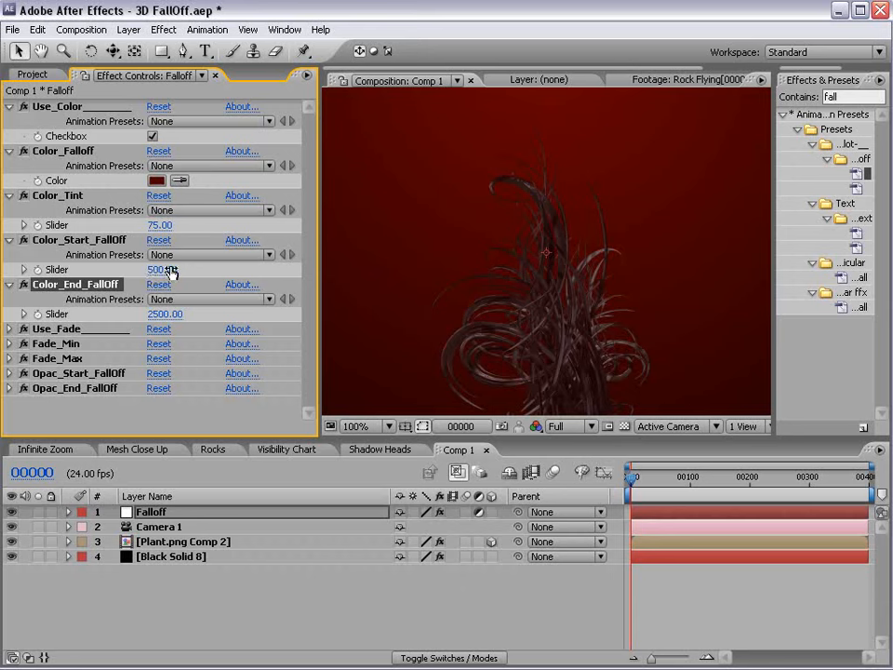
{"action": "left_click", "coordinate": [168, 540]}
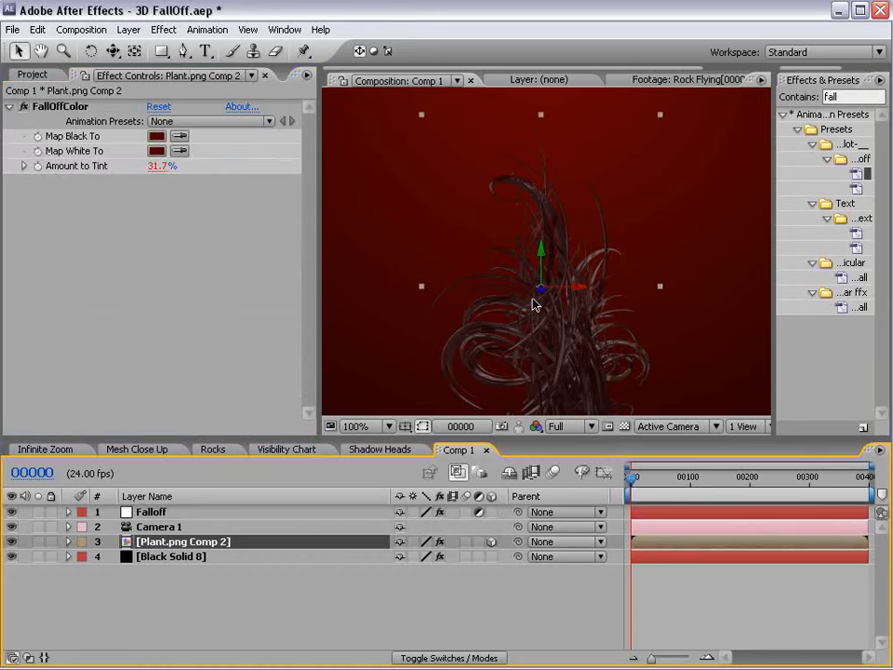
{"action": "left_click", "coordinate": [153, 512]}
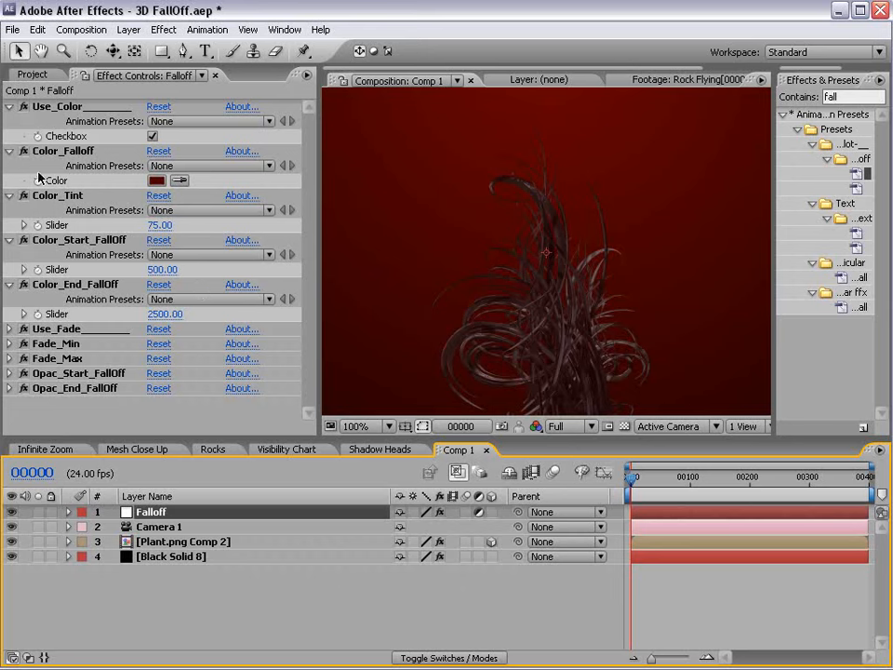
Set Color_Start_FallOff to 400 and Color_End_FallOff to 600.
{"action": "left_click", "coordinate": [169, 269]}
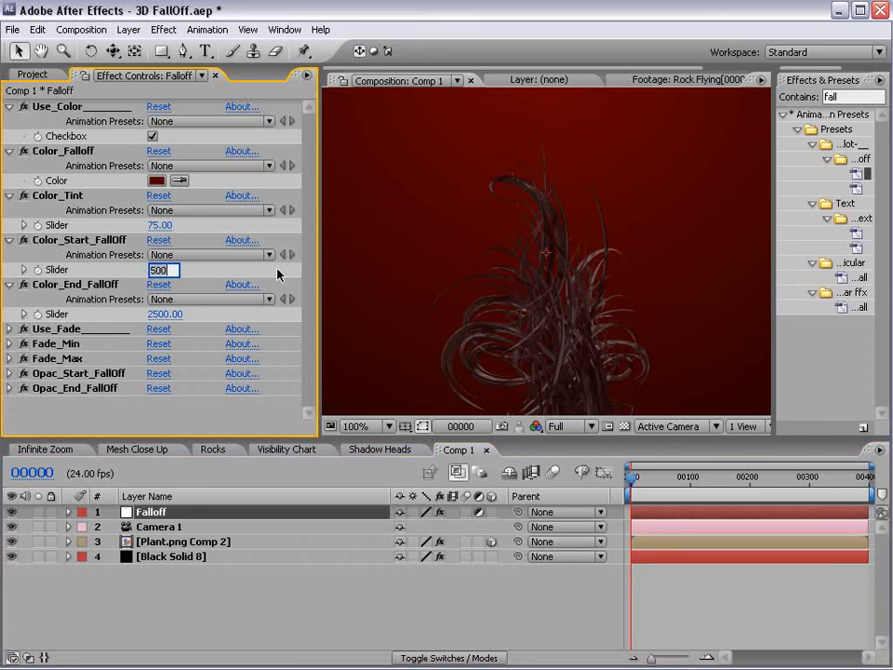
{"action": "type", "text": "400"}
{"action": "key", "text": "Return"}
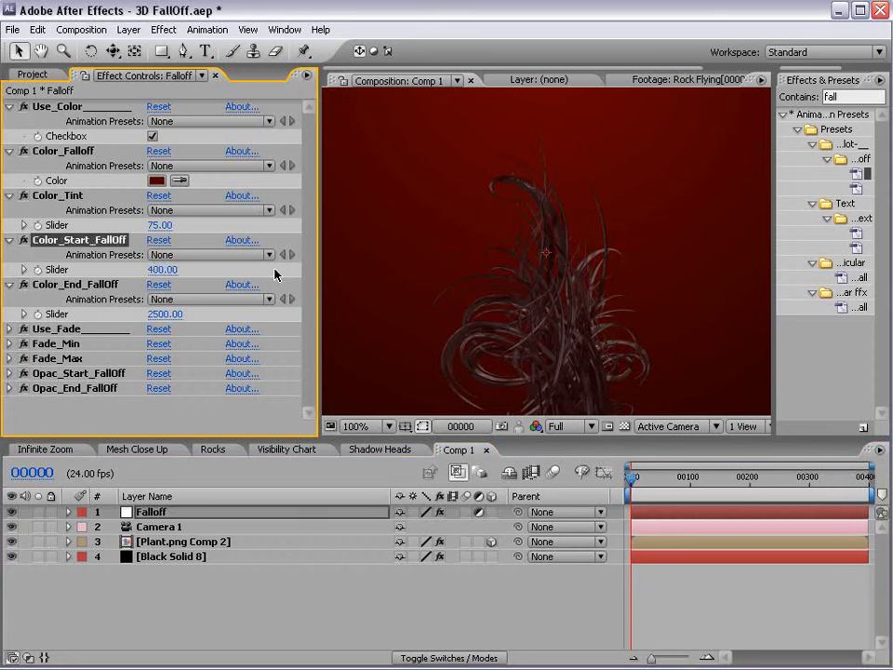
{"action": "left_click", "coordinate": [164, 314]}
{"action": "type", "text": "600"}
{"action": "key", "text": "Return"}
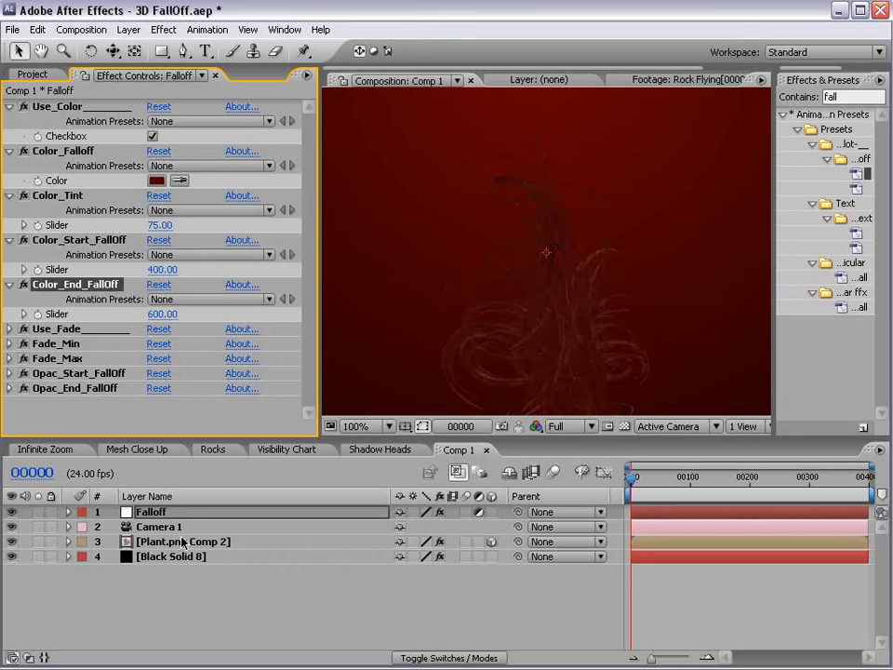
View the composition at 100% and push the plant layer further back.
{"action": "left_click", "coordinate": [183, 541]}
{"action": "scroll", "coordinate": [549, 279], "scroll_direction": "down", "scroll_amount": 2}
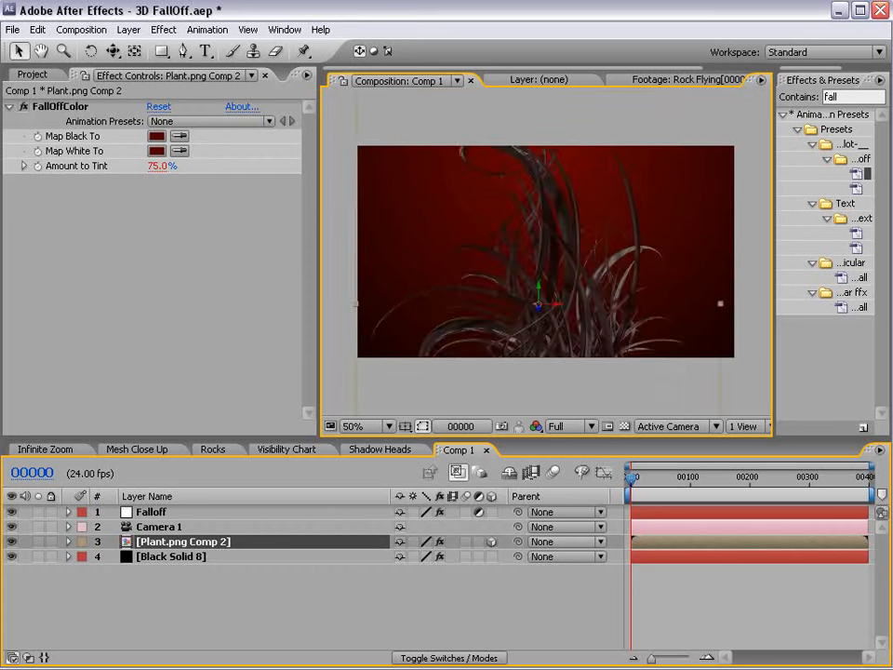
{"action": "key", "text": "period"}
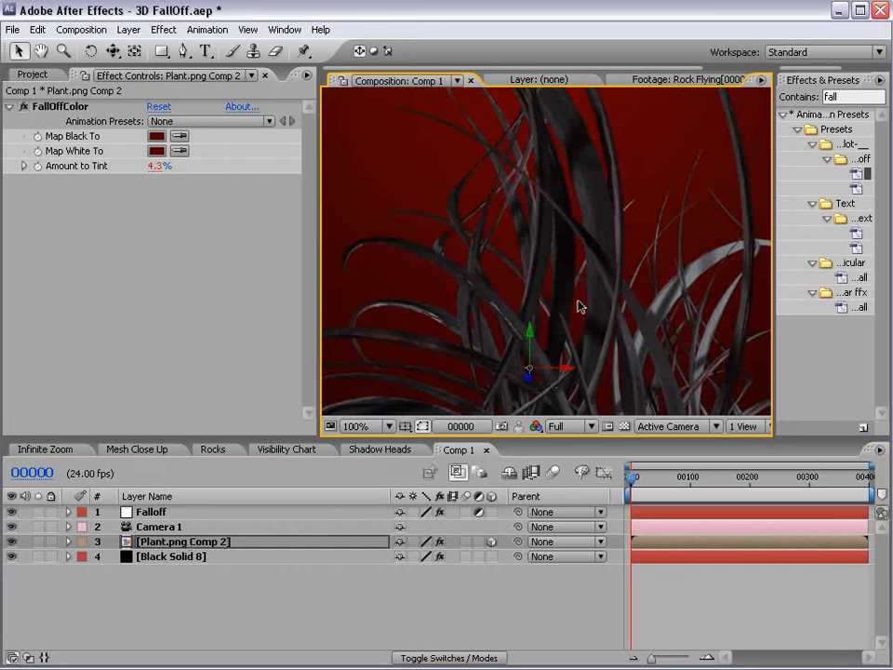
{"action": "left_click_drag", "start_coordinate": [531, 379], "coordinate": [561, 164]}
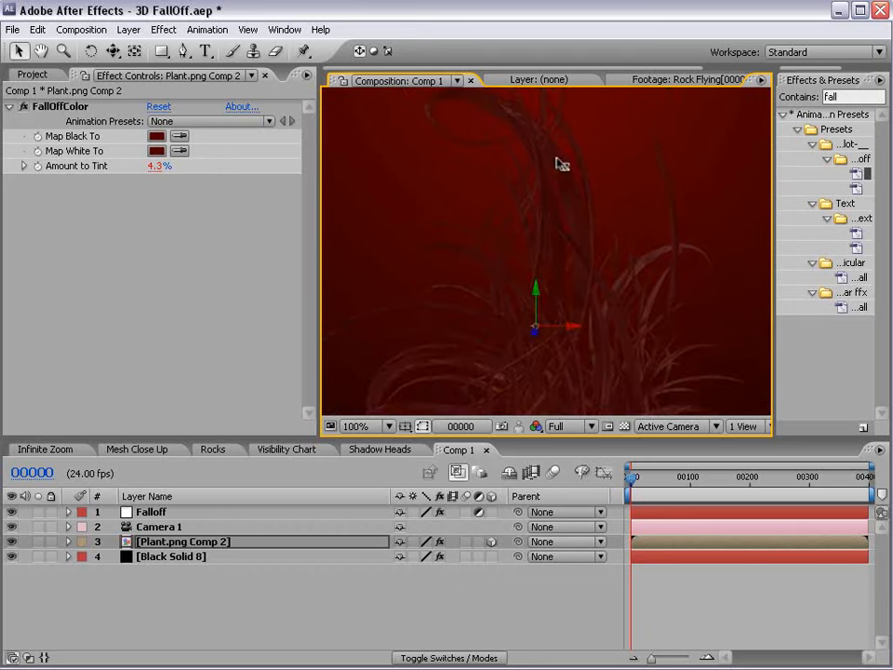
Scrub Color_End_FallOff up to 1551 on the Falloff layer.
{"action": "left_click", "coordinate": [175, 511]}
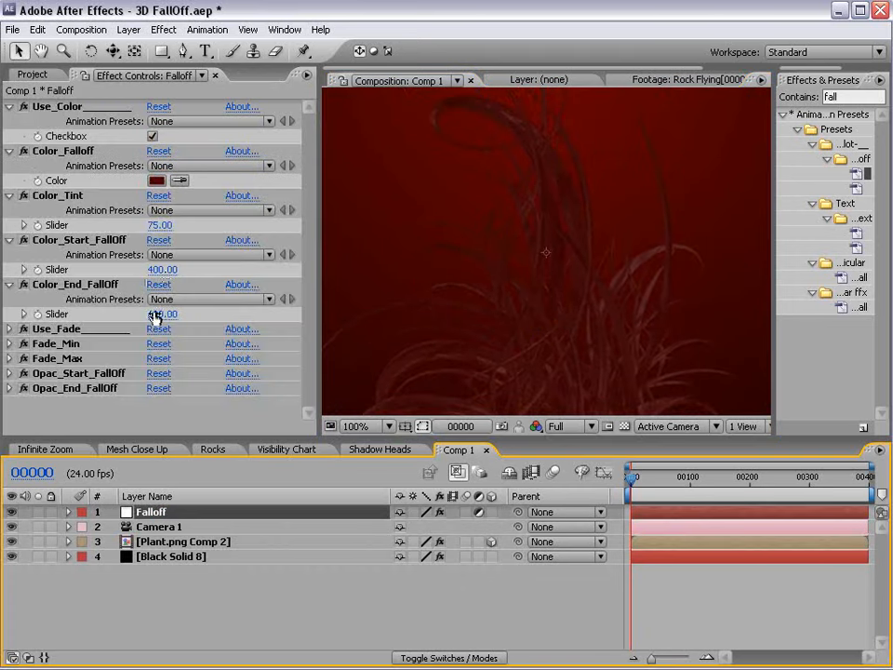
{"action": "left_click", "coordinate": [93, 285]}
{"action": "left_click_drag", "start_coordinate": [166, 314], "coordinate": [884, 299]}
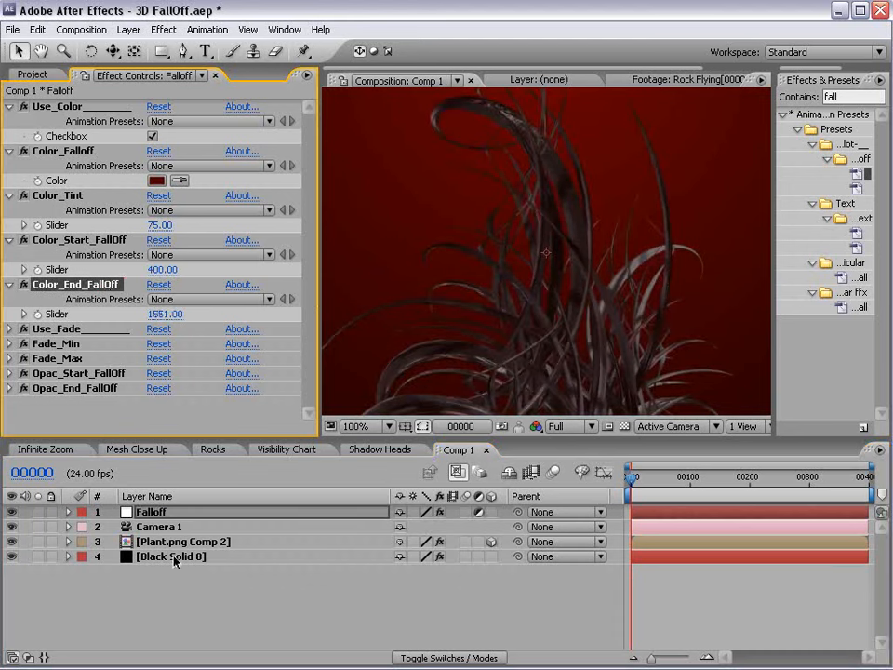
Push the plant back again along its Z axis.
{"action": "left_click", "coordinate": [624, 325]}
{"action": "scroll", "coordinate": [554, 301], "scroll_direction": "down", "scroll_amount": 2}
{"action": "left_click_drag", "start_coordinate": [547, 295], "coordinate": [578, 194]}
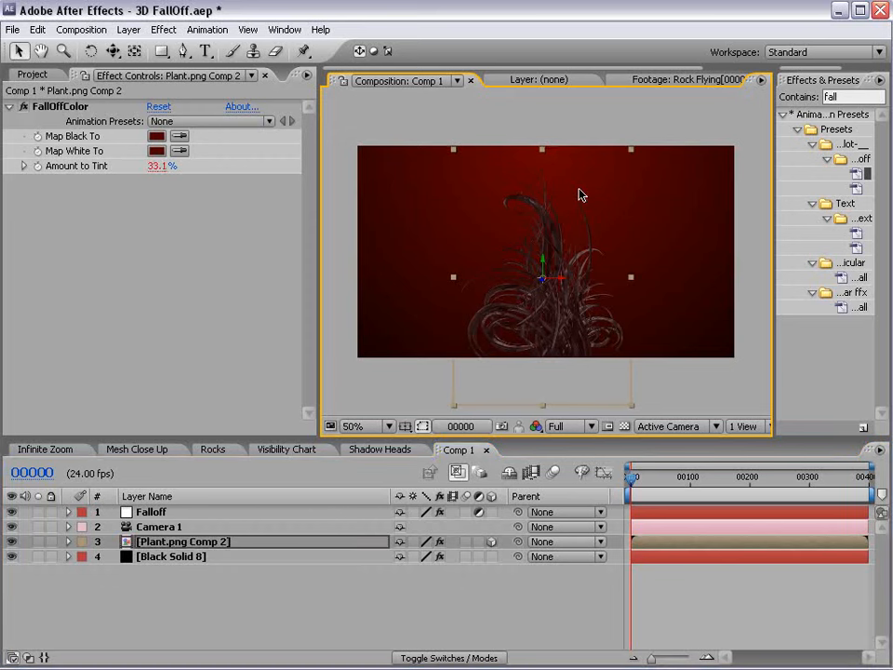
{"action": "left_click", "coordinate": [152, 511]}
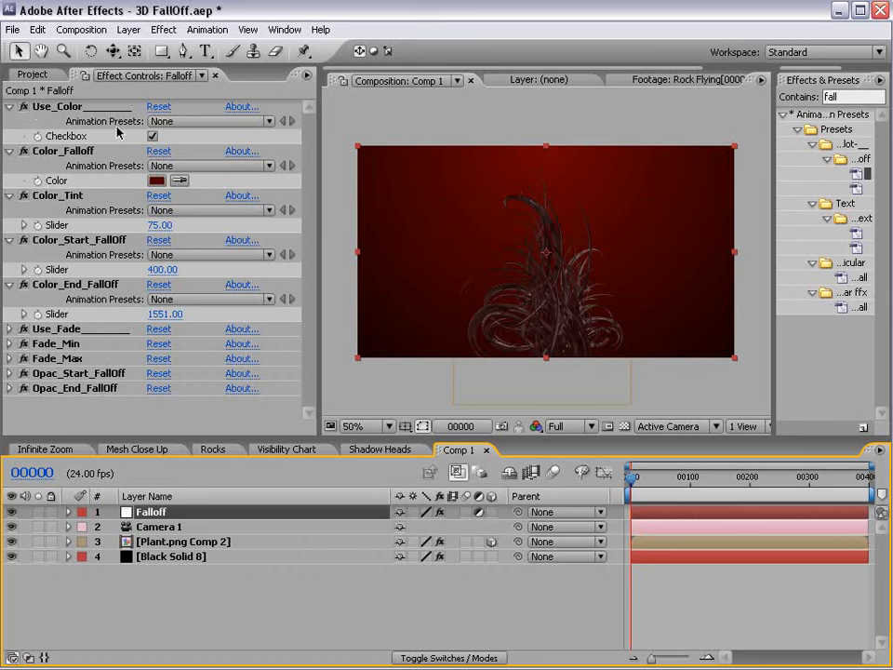
Turn off Use_Color, collapse the colour effects, expand the fade effects and turn on Use_Fade.
{"action": "left_click", "coordinate": [153, 137]}
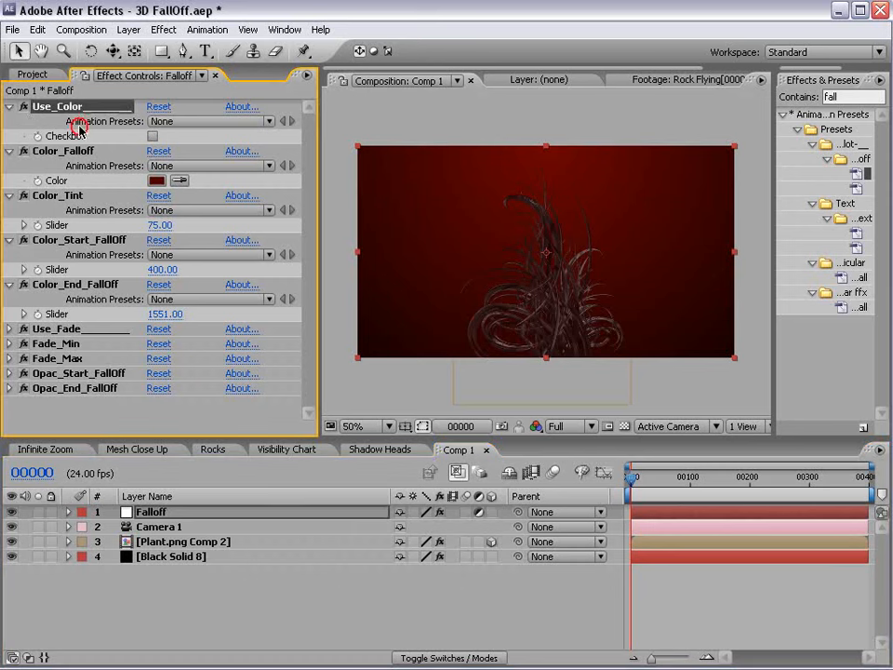
{"action": "left_click", "coordinate": [86, 284], "text": "shift"}
{"action": "left_click", "coordinate": [9, 285]}
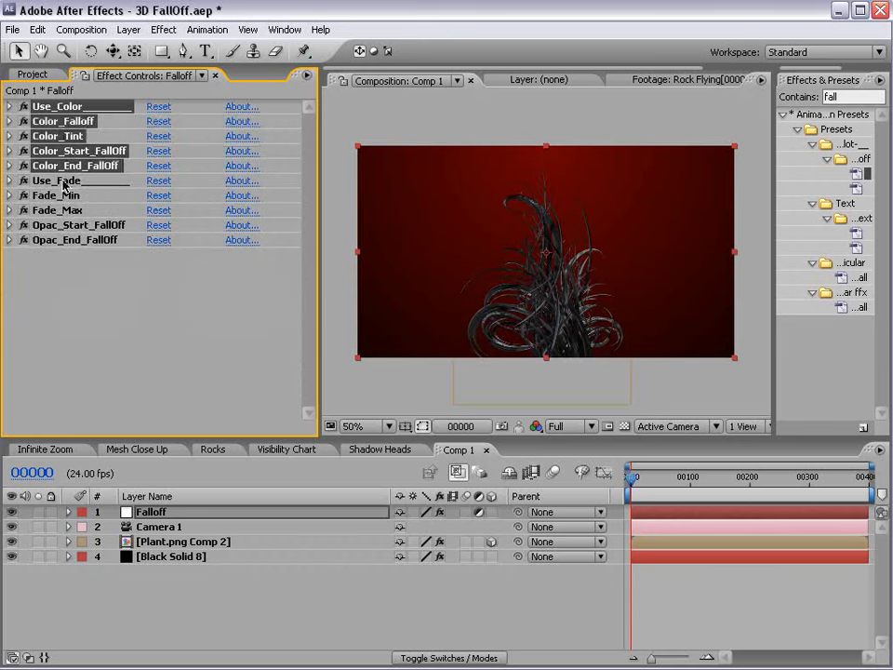
{"action": "left_click", "coordinate": [63, 183]}
{"action": "left_click", "coordinate": [59, 241], "text": "shift"}
{"action": "left_click", "coordinate": [9, 240]}
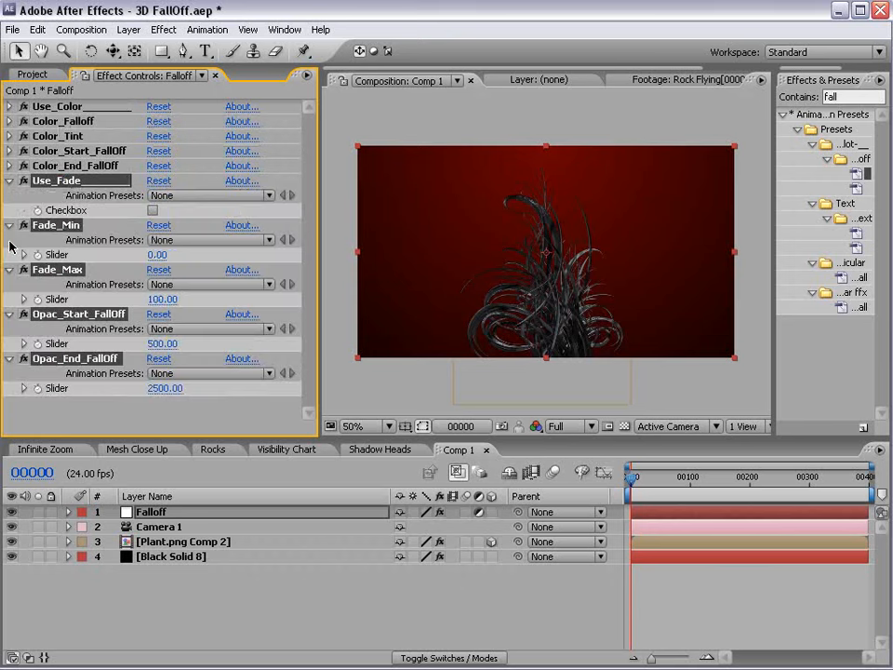
{"action": "left_click", "coordinate": [144, 246]}
{"action": "left_click", "coordinate": [153, 210]}
Drag the plant layer back along Z until it fades out.
{"action": "left_click", "coordinate": [638, 539]}
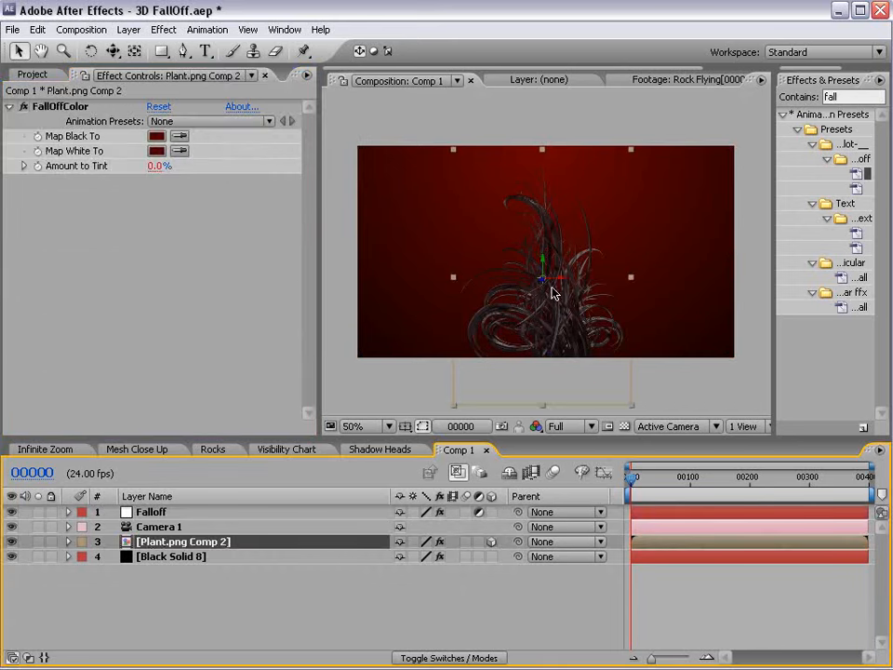
{"action": "left_click", "coordinate": [548, 269]}
{"action": "left_click_drag", "start_coordinate": [548, 268], "coordinate": [516, 249]}
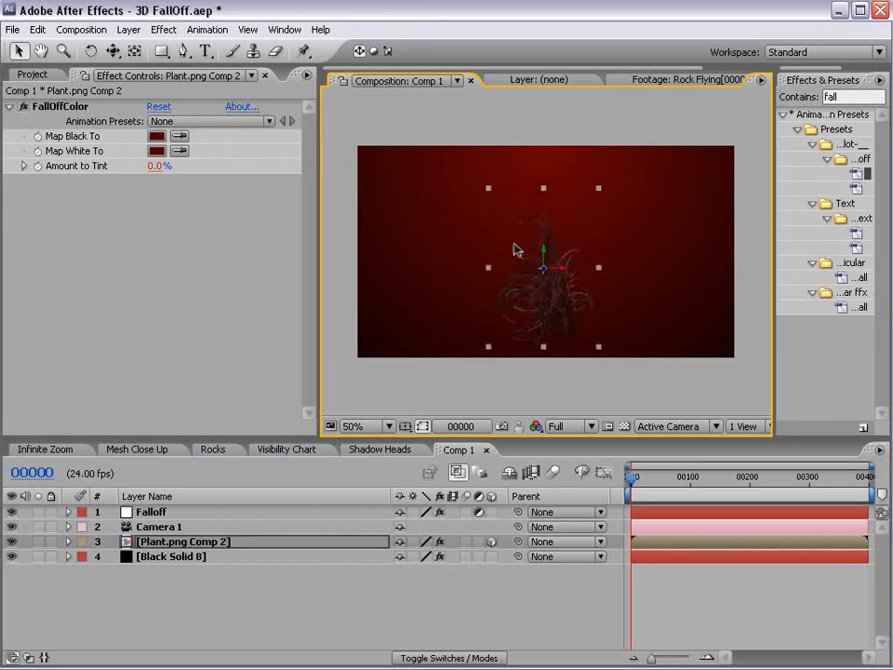
Duplicate the Plant.png Comp 2 layer and offset the copy sideways.
{"action": "left_click", "coordinate": [177, 540]}
{"action": "key", "text": "ctrl+d"}
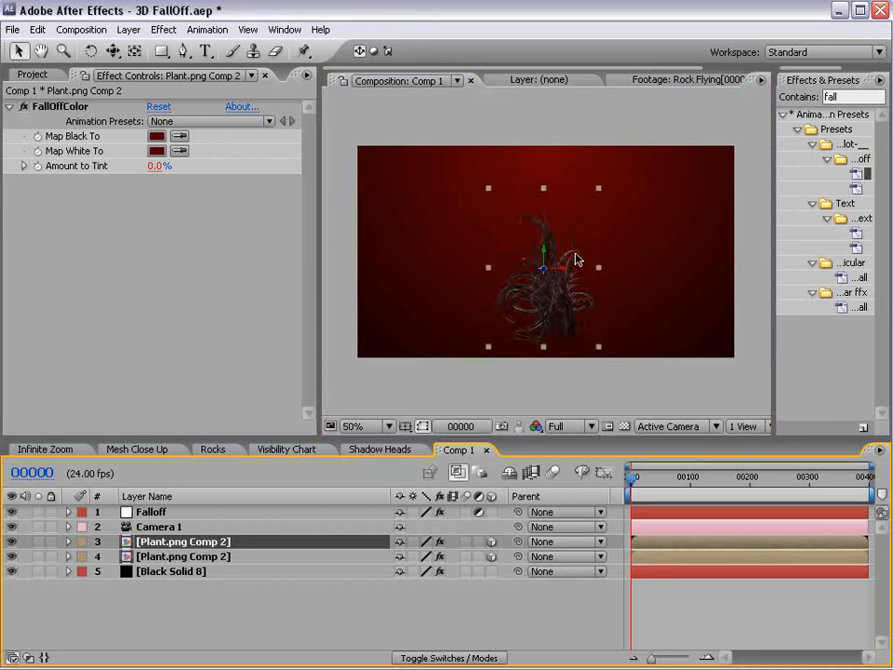
{"action": "left_click", "coordinate": [540, 291]}
{"action": "left_click_drag", "start_coordinate": [539, 291], "coordinate": [558, 323]}
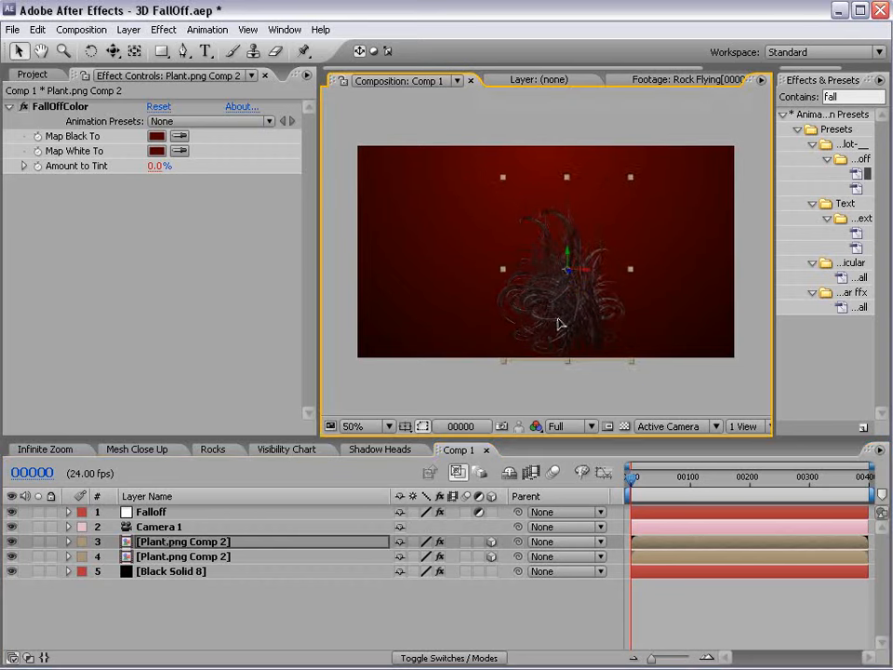
{"action": "scroll", "coordinate": [563, 287], "scroll_direction": "up", "scroll_amount": 1}
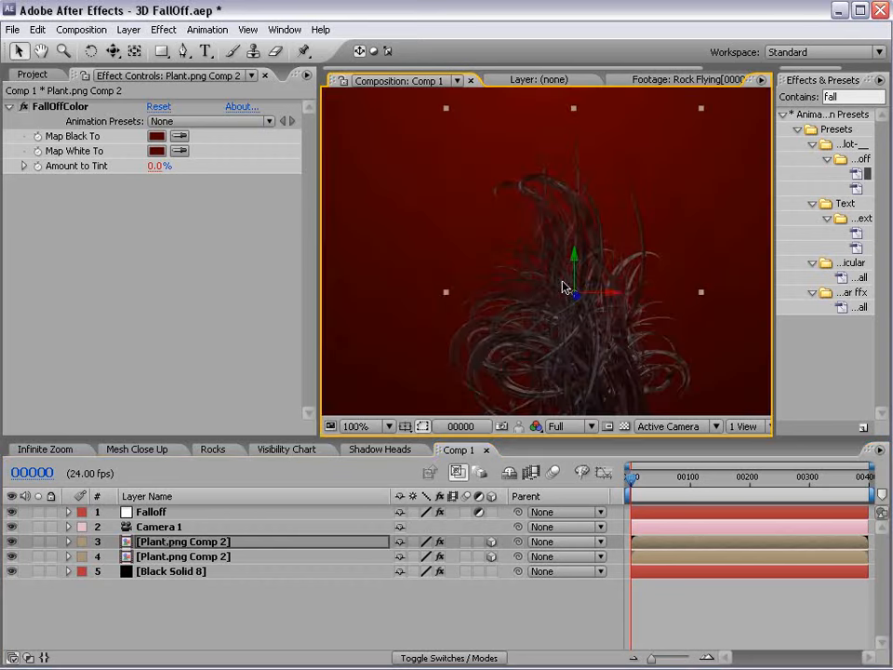
Pull Camera 1 back from the plants and slightly shift its view.
{"action": "left_click", "coordinate": [158, 526]}
{"action": "key", "text": "c"}
{"action": "left_click_drag", "start_coordinate": [527, 283], "coordinate": [513, 353]}
{"action": "scroll", "coordinate": [548, 311], "scroll_direction": "up", "scroll_amount": 2}
{"action": "left_click_drag", "start_coordinate": [603, 295], "coordinate": [597, 270]}
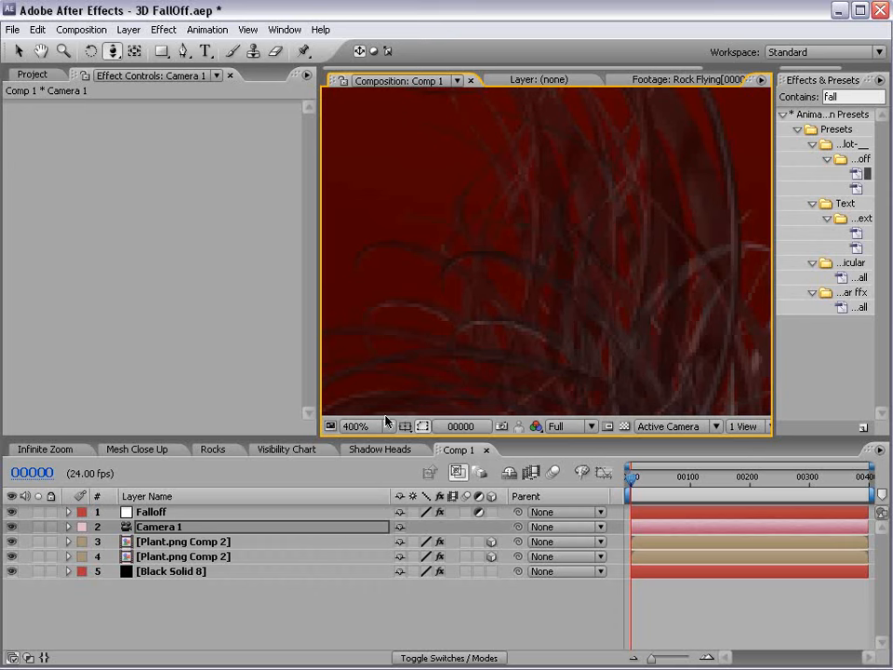
Turn Use_Color back on and switch Use_Fade off on the Falloff layer.
{"action": "left_click", "coordinate": [152, 512]}
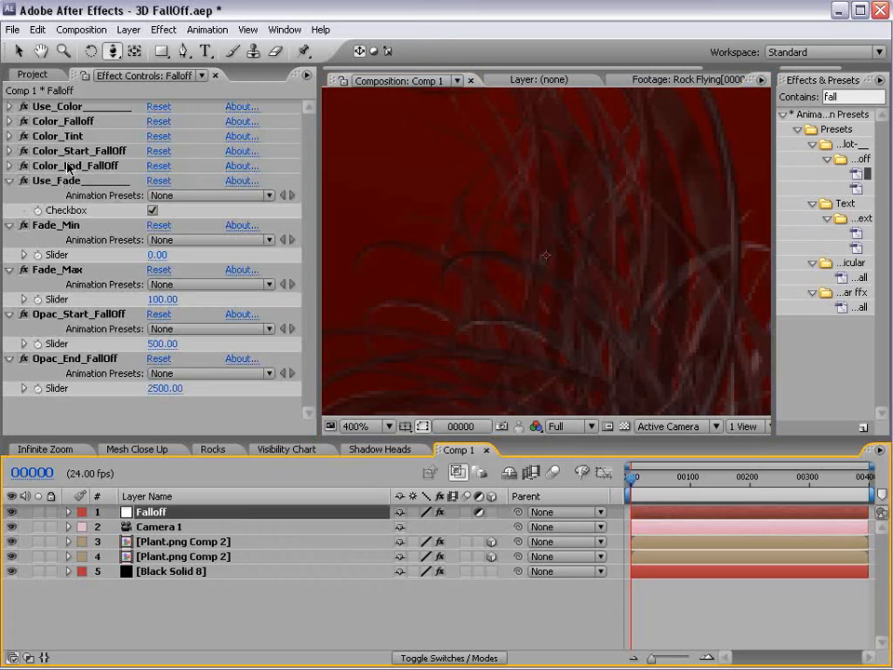
{"action": "left_click", "coordinate": [9, 107]}
{"action": "left_click", "coordinate": [153, 137]}
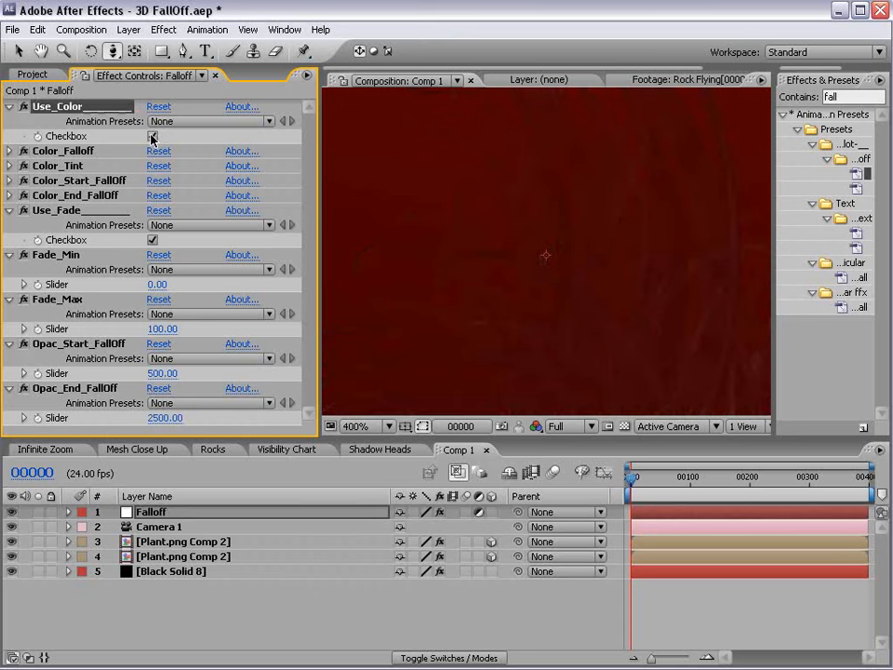
{"action": "left_click", "coordinate": [153, 240]}
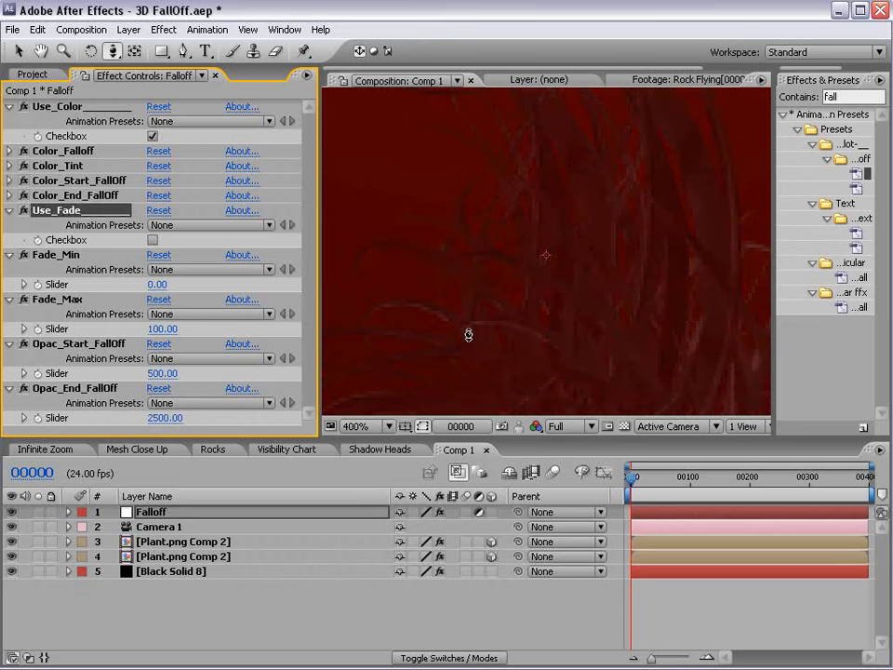
Check Black Solid 8 and the transparency grid, dolly the camera, then turn Use_Color off.
{"action": "left_click", "coordinate": [625, 428]}
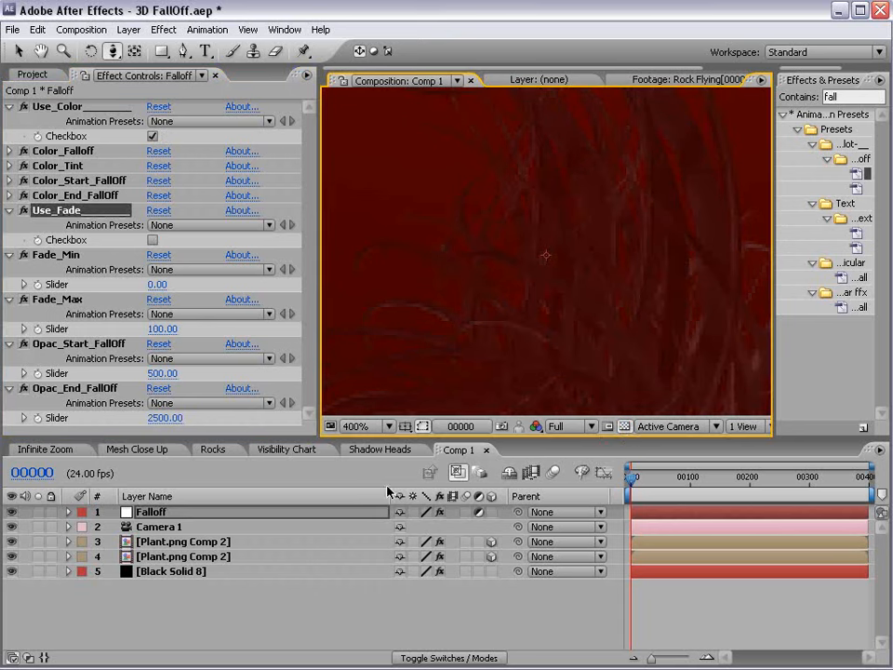
{"action": "left_click", "coordinate": [10, 571]}
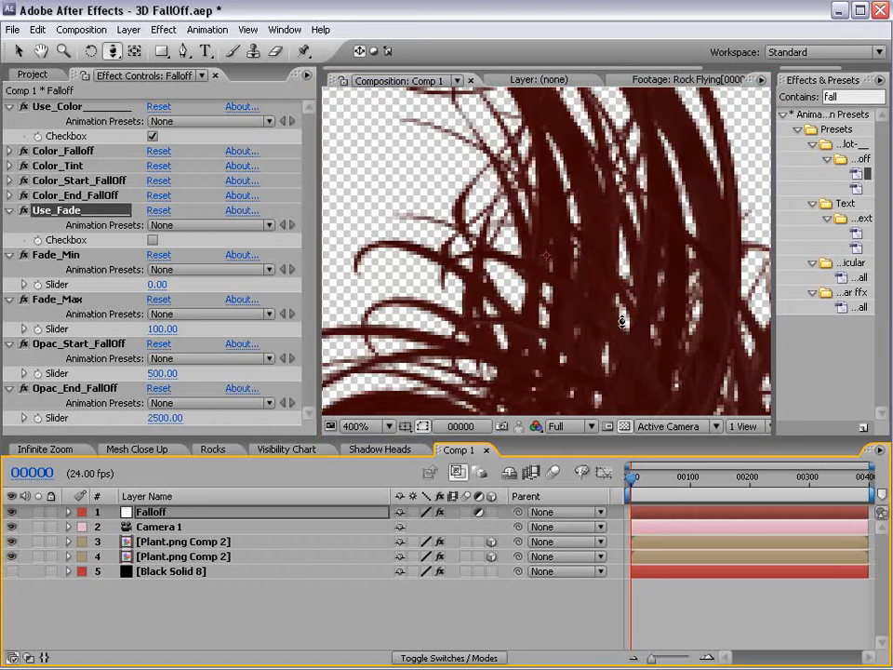
{"action": "left_click", "coordinate": [624, 427]}
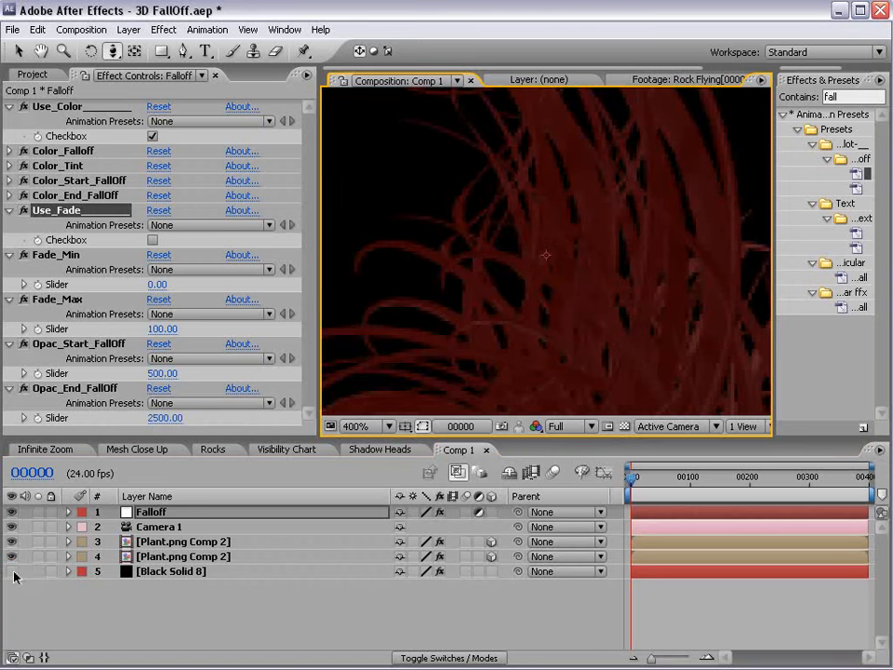
{"action": "left_click", "coordinate": [11, 571]}
{"action": "left_click_drag", "start_coordinate": [519, 290], "coordinate": [518, 396]}
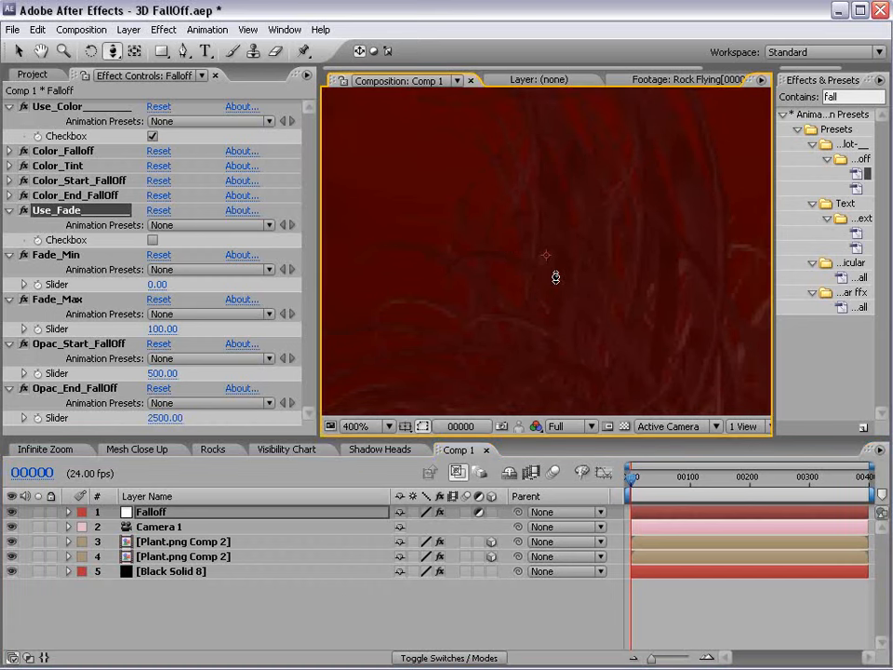
{"action": "scroll", "coordinate": [555, 277], "scroll_direction": "down", "scroll_amount": 2}
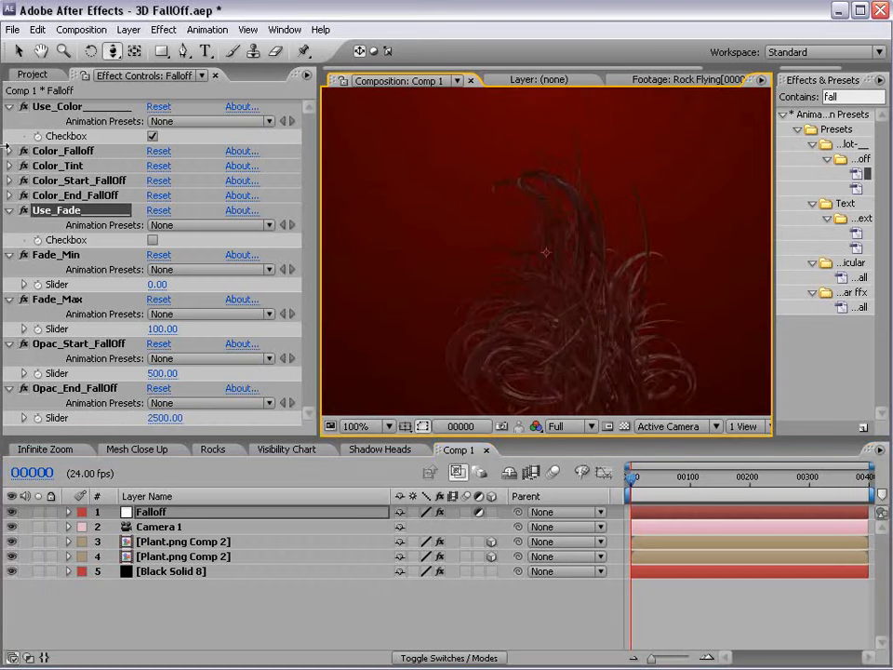
{"action": "left_click", "coordinate": [154, 136]}
{"action": "left_click", "coordinate": [10, 108]}
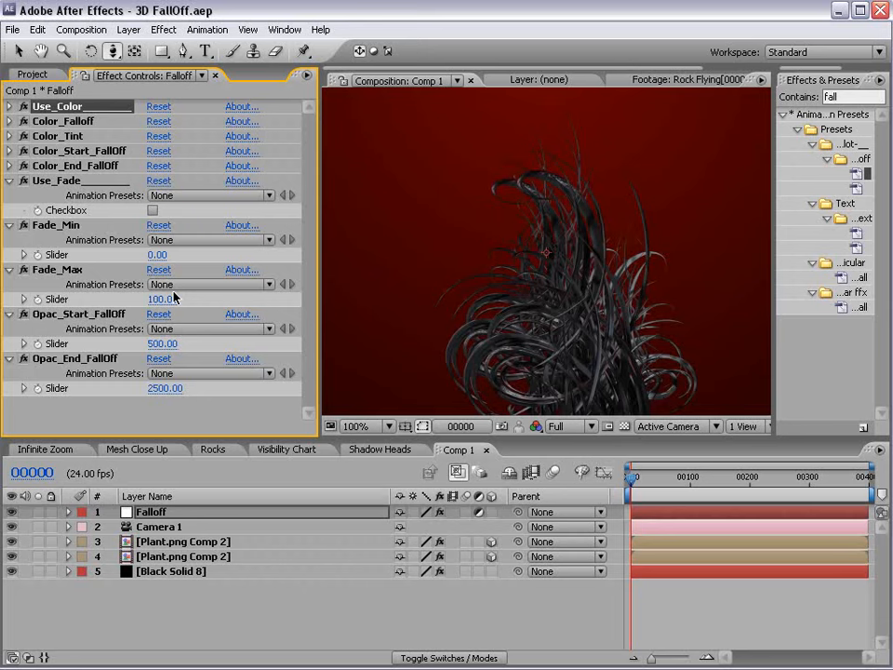
Turn on Use_Fade while moving the camera back and in.
{"action": "left_click_drag", "start_coordinate": [494, 258], "coordinate": [486, 373]}
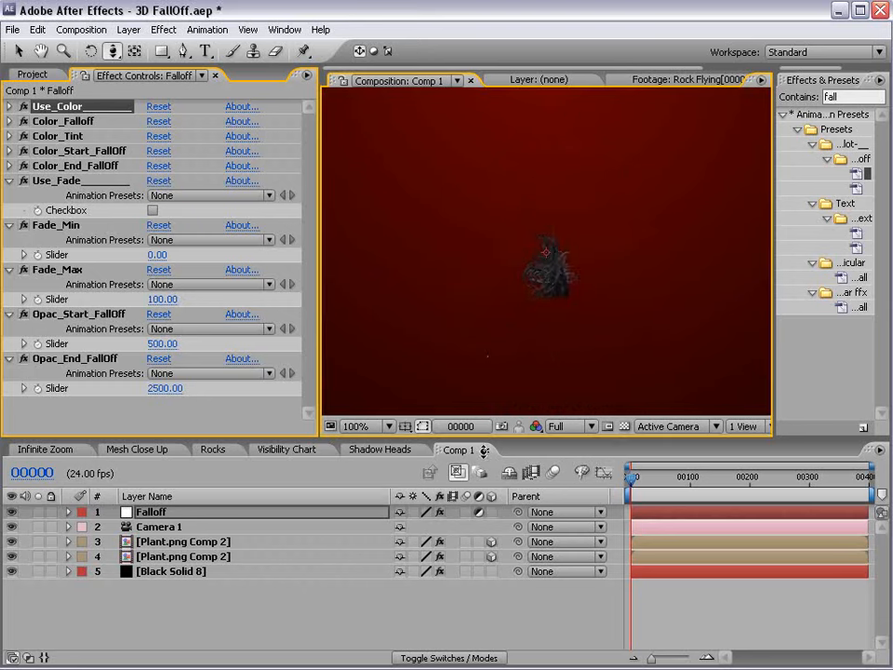
{"action": "left_click", "coordinate": [153, 213]}
{"action": "left_click_drag", "start_coordinate": [571, 299], "coordinate": [583, 223]}
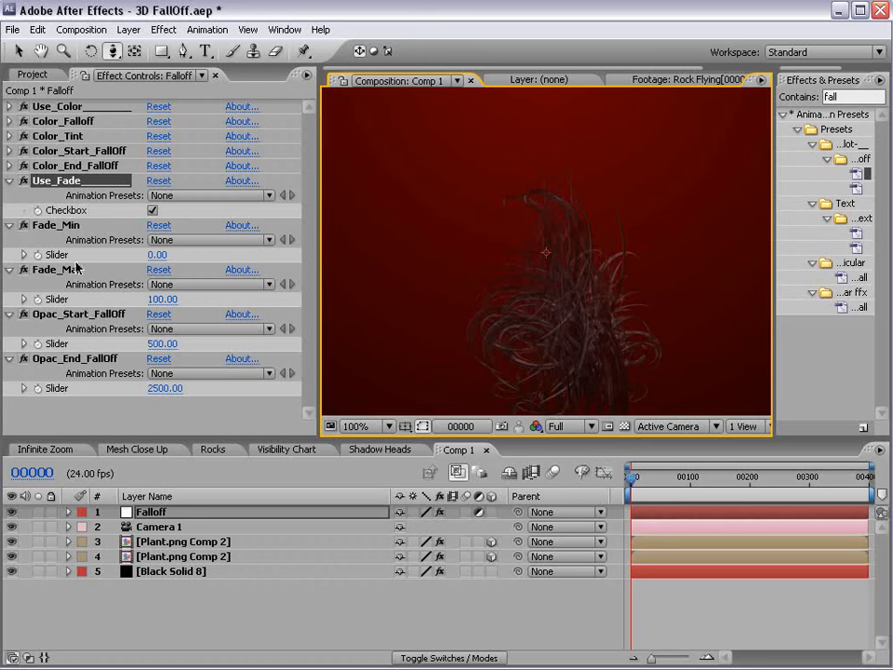
Set Fade_Min to 100 and Fade_Max to 0.
{"action": "left_click", "coordinate": [158, 257]}
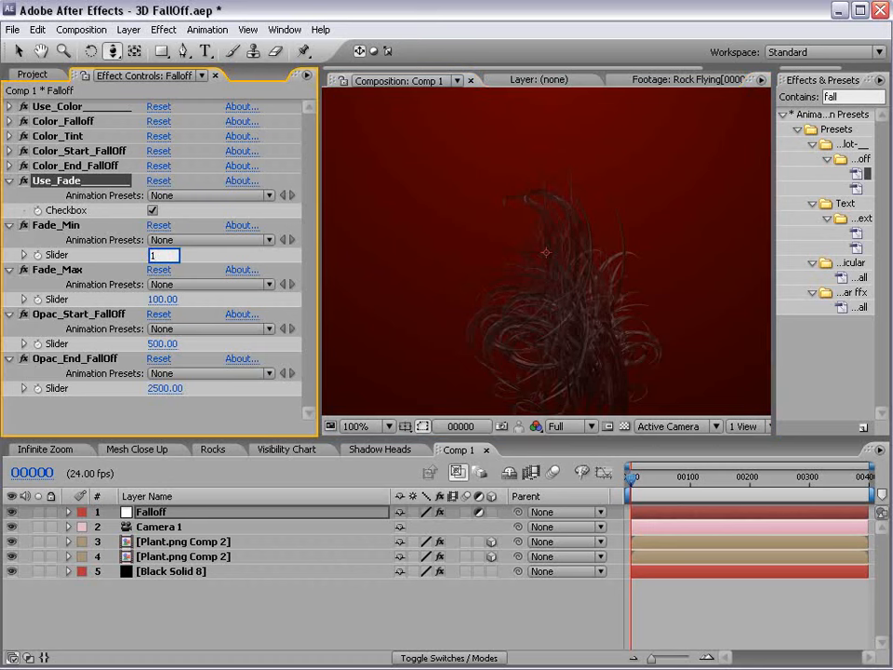
{"action": "key", "text": "Return"}
{"action": "left_click", "coordinate": [163, 300]}
{"action": "type", "text": "0"}
{"action": "key", "text": "Return"}
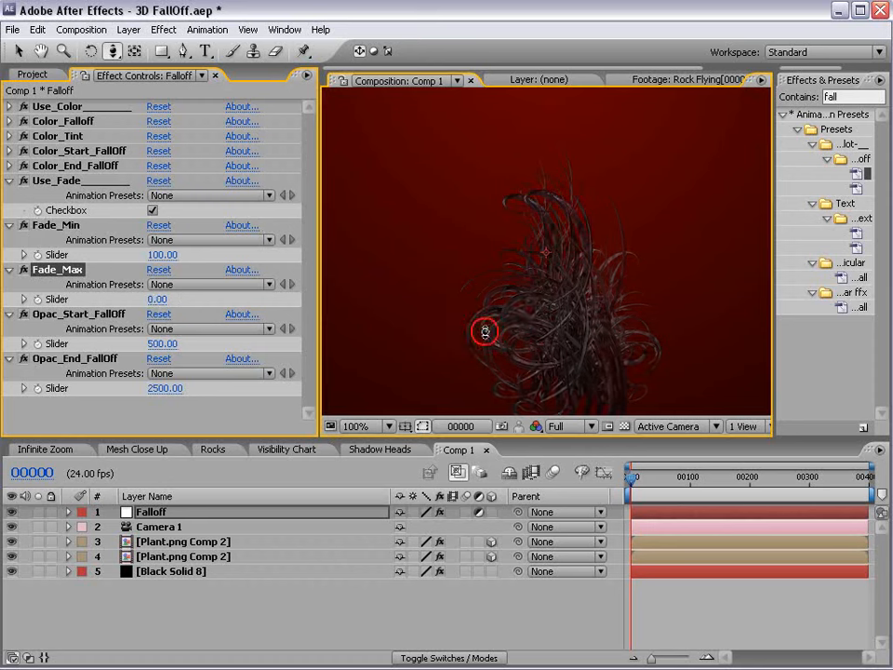
Move the camera around the plant to test the distance fade.
{"action": "left_click_drag", "start_coordinate": [508, 333], "coordinate": [533, 292]}
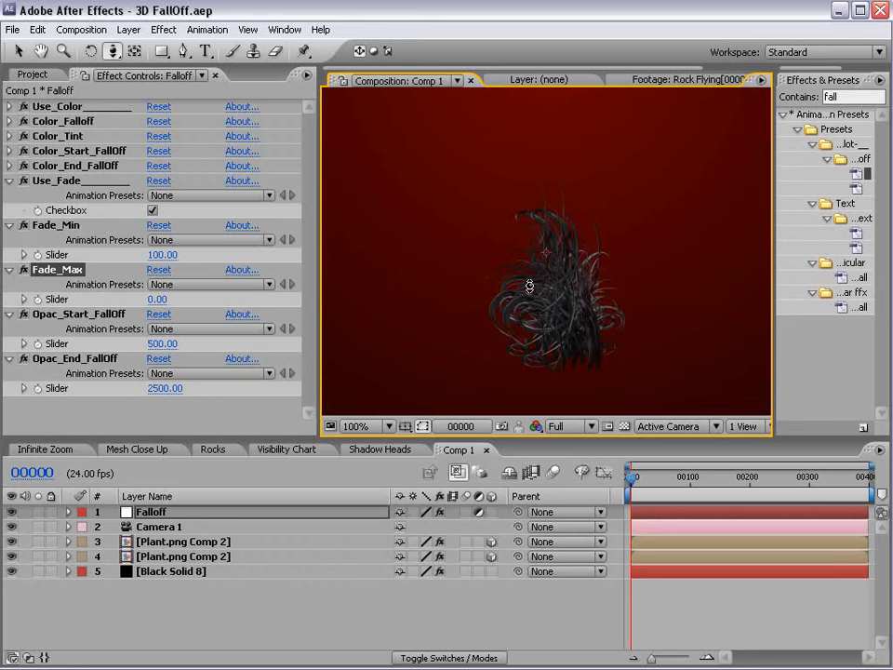
{"action": "left_click_drag", "start_coordinate": [584, 359], "coordinate": [588, 276]}
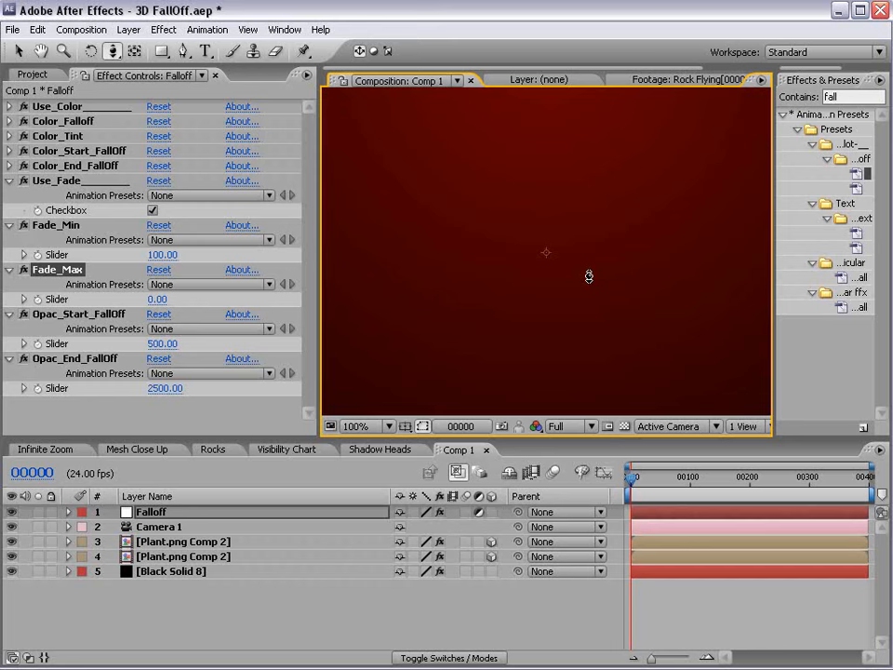
{"action": "left_click_drag", "start_coordinate": [588, 276], "coordinate": [533, 370]}
Move the top plant nearer the camera, then hide both plant layers.
{"action": "left_click", "coordinate": [153, 543]}
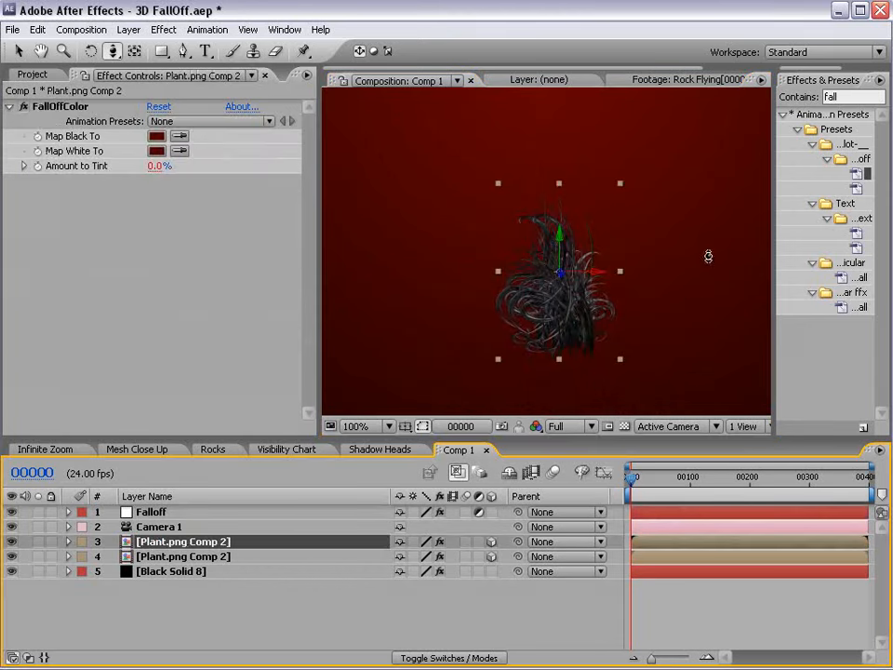
{"action": "key", "text": "v"}
{"action": "left_click_drag", "start_coordinate": [561, 275], "coordinate": [540, 318]}
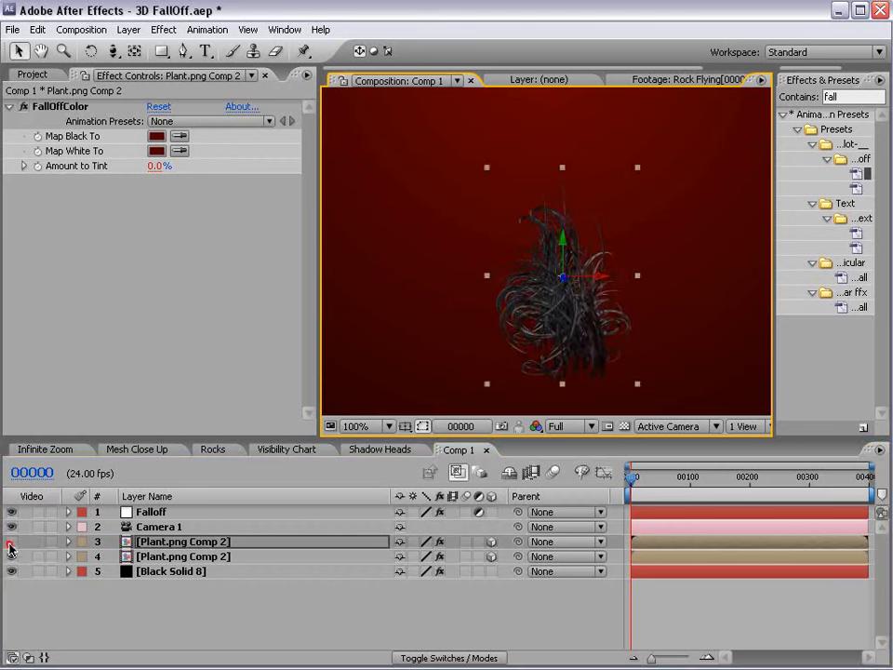
{"action": "left_click_drag", "start_coordinate": [11, 542], "coordinate": [11, 557]}
Add a white 'VIDEO COPILOT' text layer in the composition.
{"action": "left_click", "coordinate": [205, 52]}
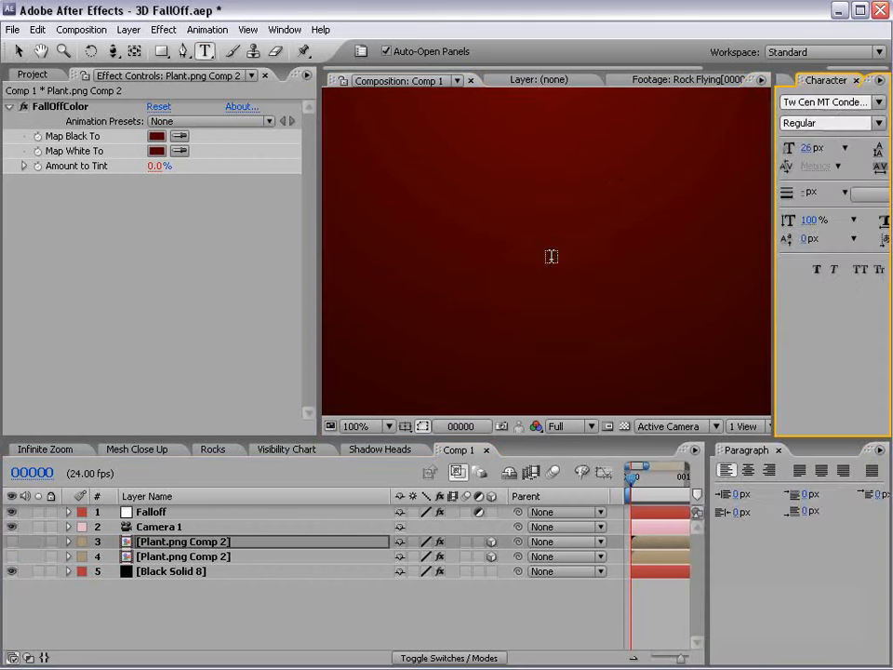
{"action": "left_click", "coordinate": [488, 262]}
{"action": "type", "text": "VIE"}
{"action": "type", "text": "DEO COPILOT"}
{"action": "key", "text": "ctrl+a"}
{"action": "left_click_drag", "start_coordinate": [774, 239], "coordinate": [619, 241]}
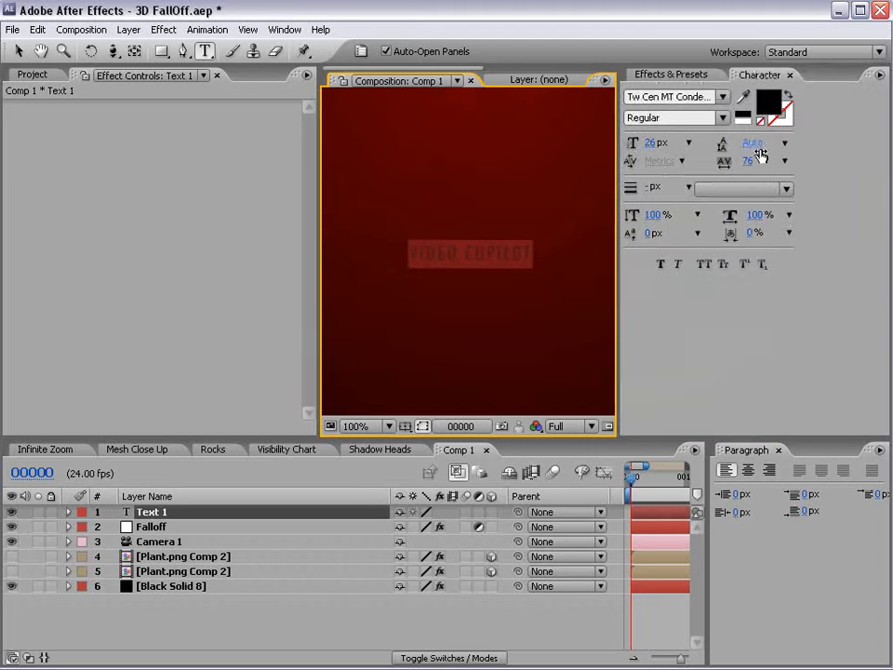
{"action": "left_click", "coordinate": [768, 104]}
{"action": "left_click", "coordinate": [220, 315]}
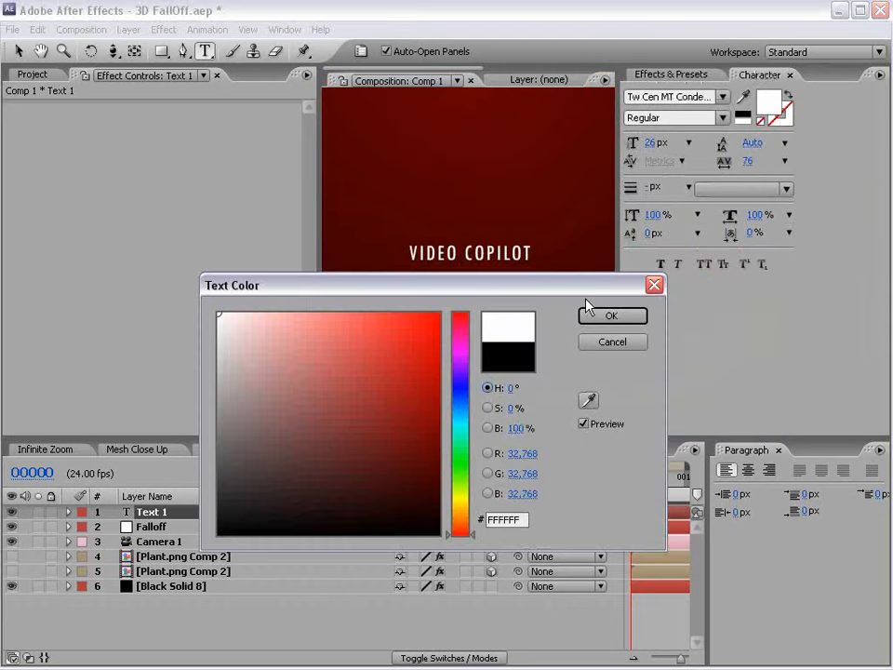
{"action": "left_click", "coordinate": [628, 319]}
{"action": "key", "text": "v"}
Scale up the VIDEO COPILOT text, shift it left, and make it a 3D layer.
{"action": "left_click", "coordinate": [492, 230]}
{"action": "left_click_drag", "start_coordinate": [532, 246], "coordinate": [594, 220]}
{"action": "scroll", "coordinate": [480, 248], "scroll_direction": "down", "scroll_amount": 1}
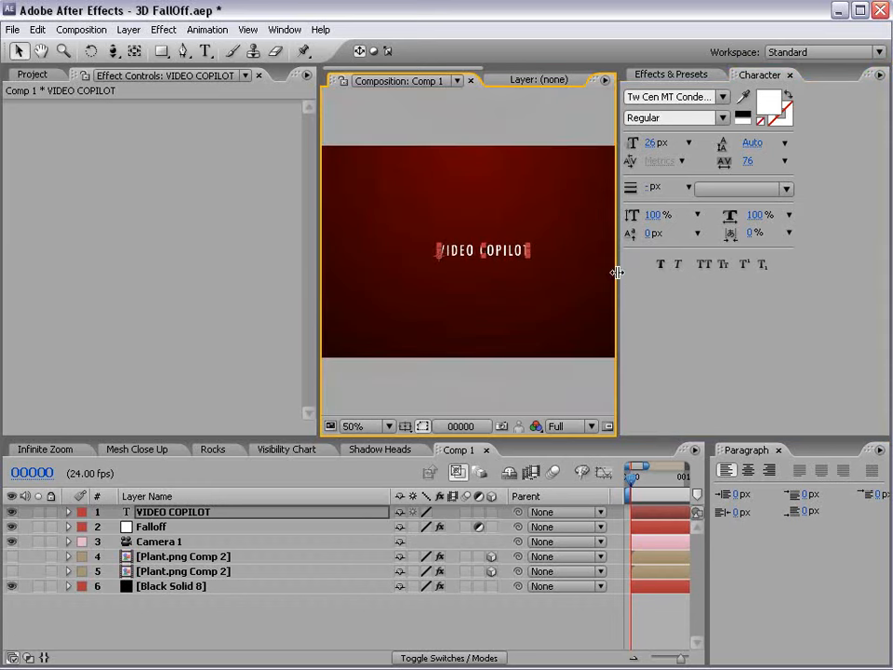
{"action": "left_click_drag", "start_coordinate": [617, 272], "coordinate": [790, 275]}
{"action": "mouse_move", "coordinate": [619, 245]}
{"action": "left_mouse_down"}
{"action": "mouse_move", "coordinate": [669, 228]}
{"action": "mouse_move", "coordinate": [612, 253]}
{"action": "left_mouse_up"}
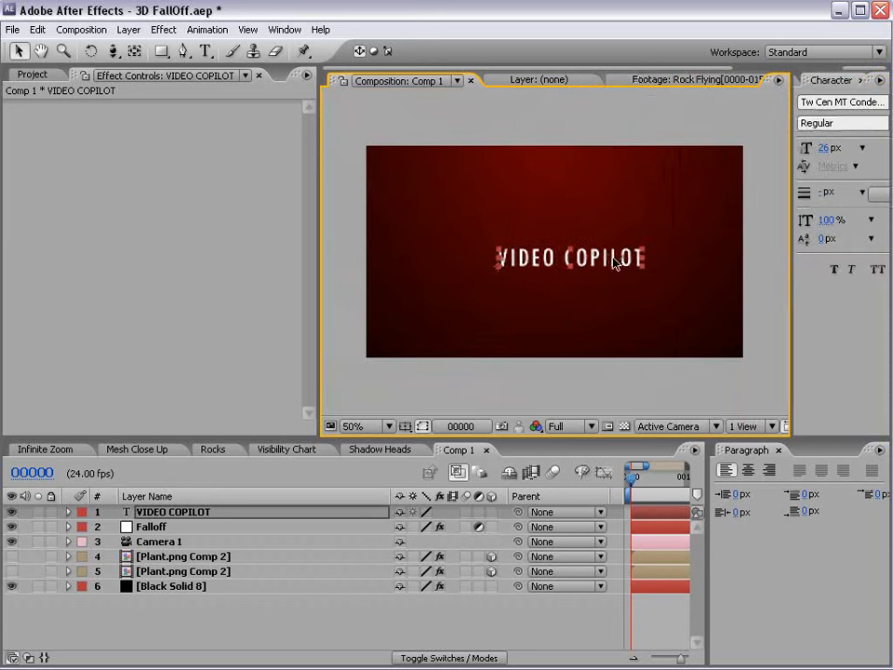
{"action": "left_click", "coordinate": [490, 512]}
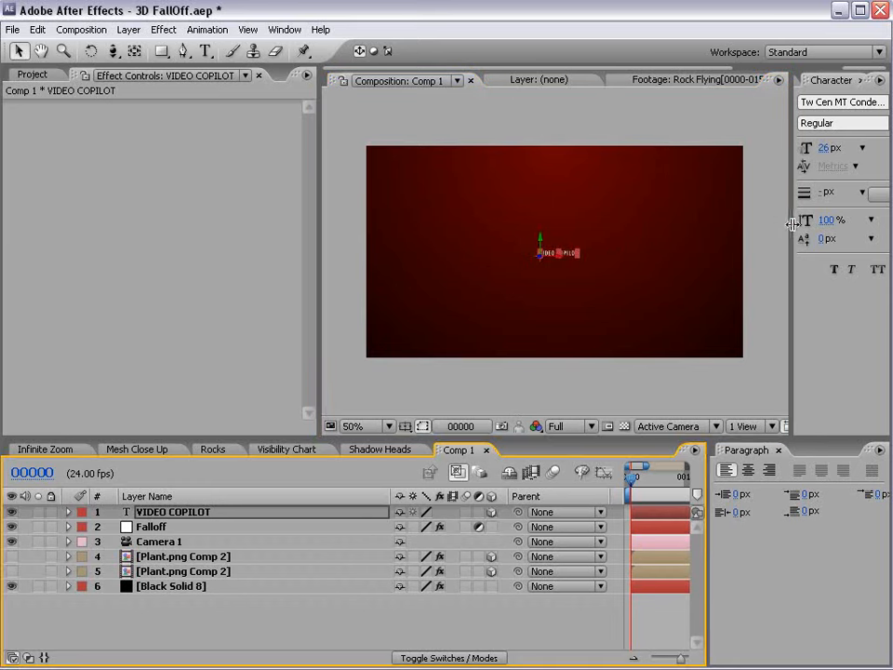
{"action": "left_click_drag", "start_coordinate": [793, 224], "coordinate": [709, 219]}
{"action": "left_click", "coordinate": [746, 82]}
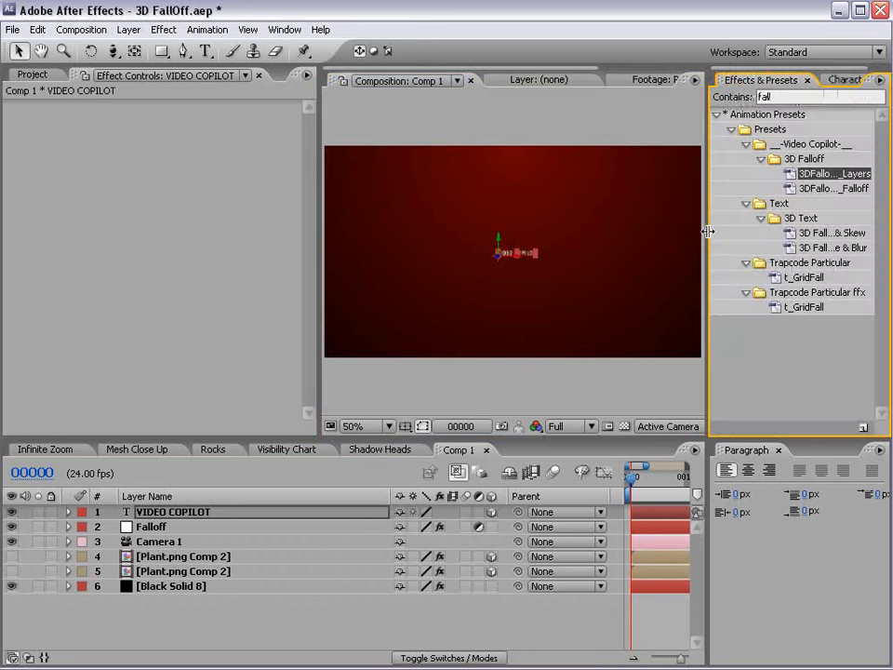
Apply the 3DFalloff_Apply_to_3D_Layers preset, found by searching 'falloff', to the VIDEO COPILOT layer.
{"action": "left_click", "coordinate": [781, 97]}
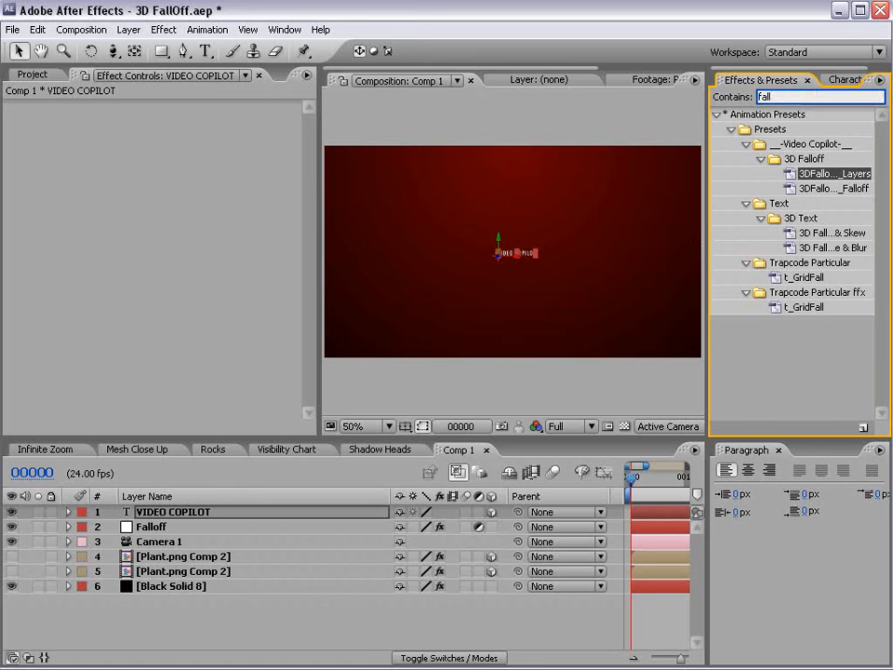
{"action": "type", "text": "falloff"}
{"action": "left_click_drag", "start_coordinate": [706, 213], "coordinate": [638, 215]}
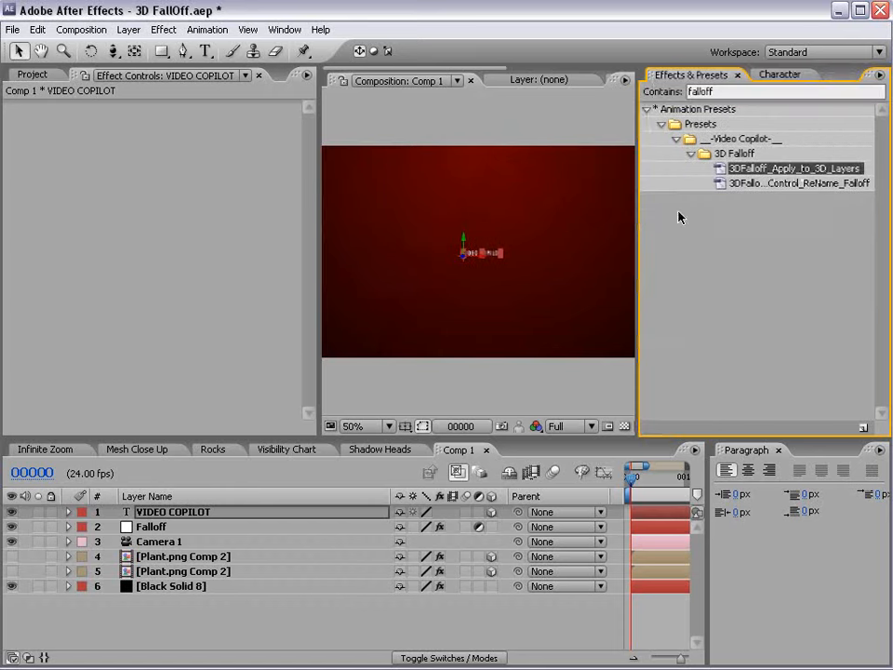
{"action": "left_click_drag", "start_coordinate": [802, 169], "coordinate": [184, 515]}
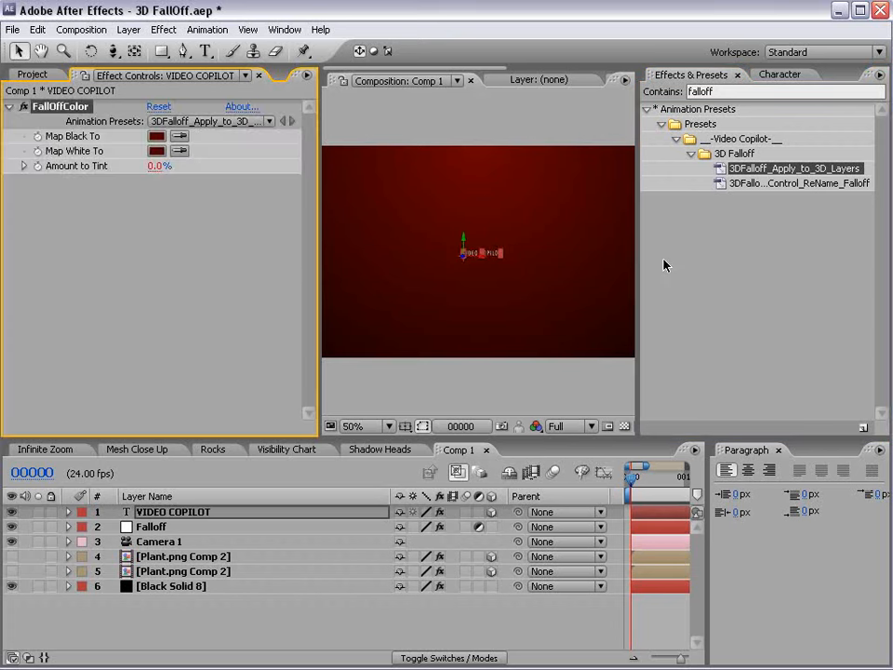
Enlarge the VIDEO COPILOT text, move it left, and orbit the camera around it.
{"action": "left_click_drag", "start_coordinate": [642, 279], "coordinate": [763, 269]}
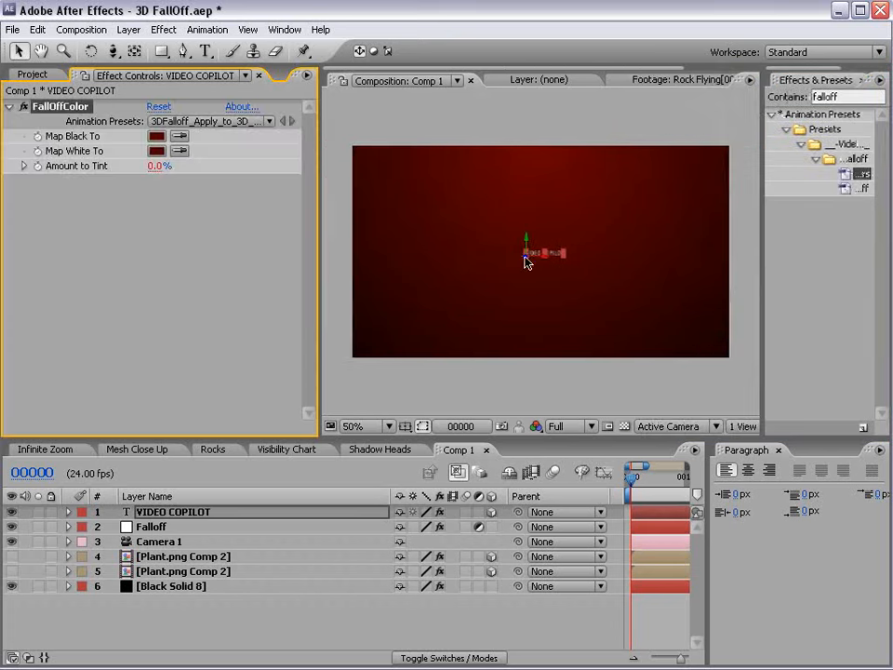
{"action": "left_click_drag", "start_coordinate": [562, 250], "coordinate": [661, 194]}
{"action": "left_click_drag", "start_coordinate": [629, 246], "coordinate": [585, 253]}
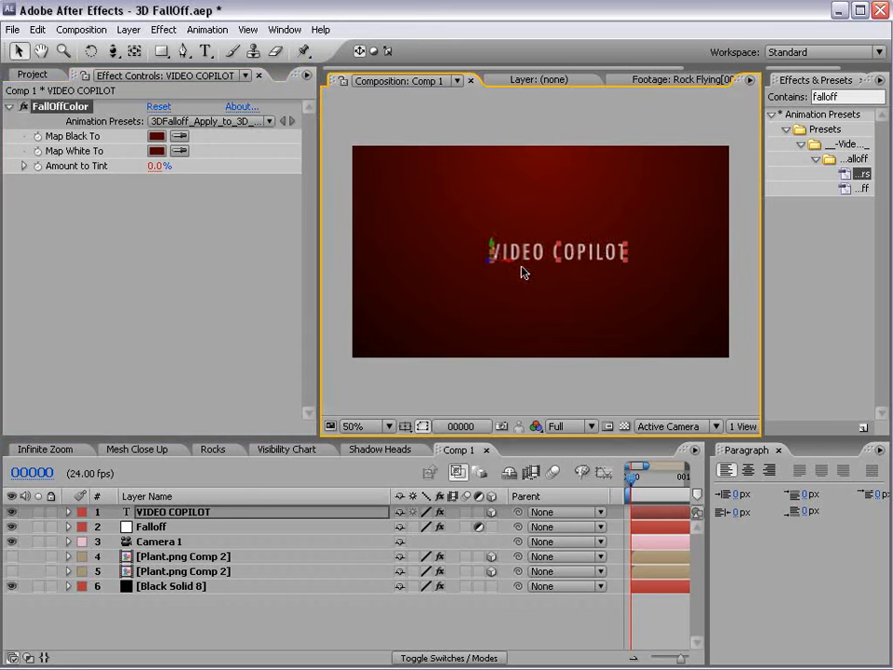
{"action": "key", "text": "c"}
{"action": "left_click_drag", "start_coordinate": [514, 289], "coordinate": [554, 267]}
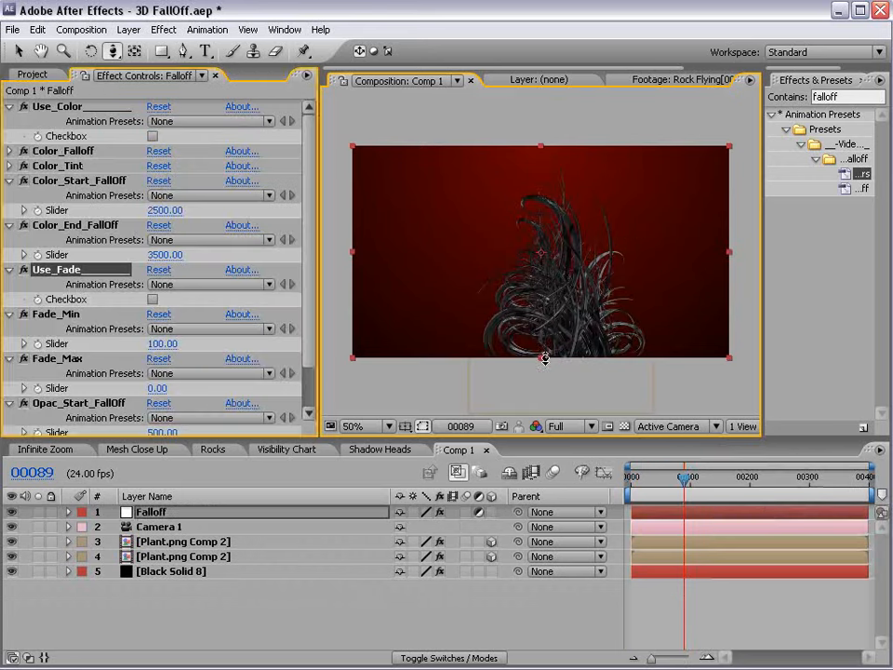
Delete the extra plant duplicate, then move the Falloff layer to the bottom of the stack and hide it.
{"action": "left_click", "coordinate": [683, 604]}
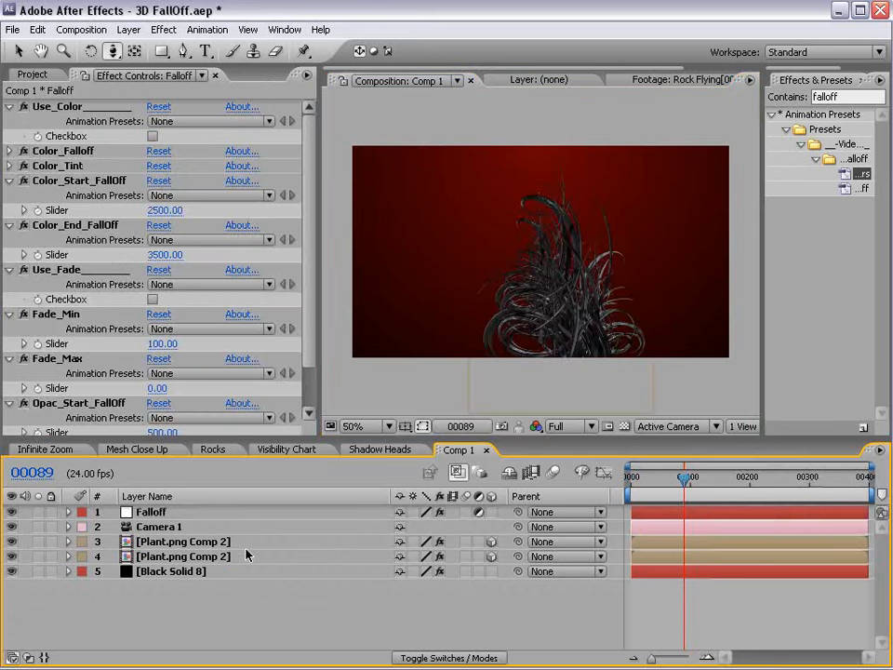
{"action": "left_click", "coordinate": [212, 541]}
{"action": "key", "text": "Delete"}
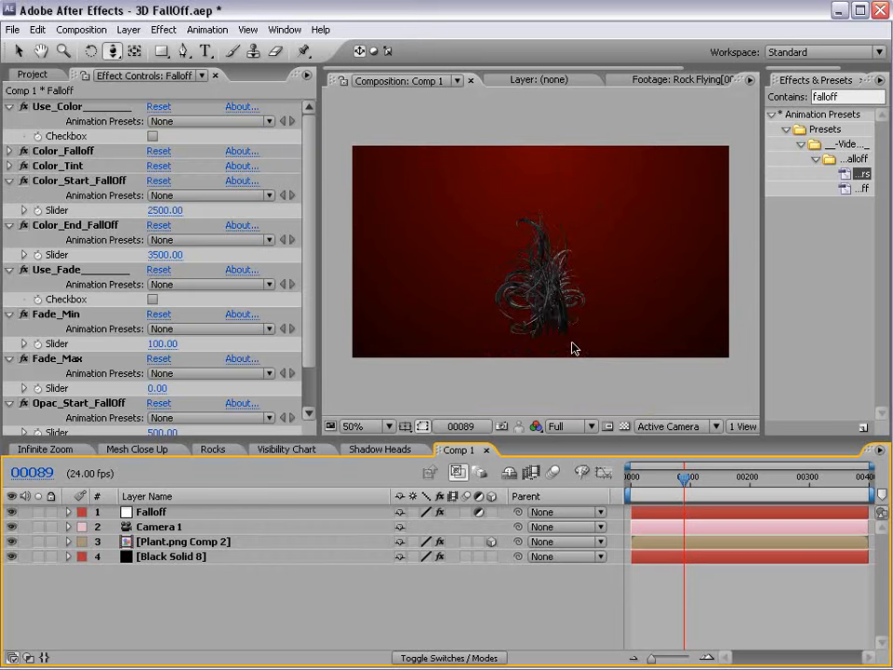
{"action": "left_click", "coordinate": [548, 335]}
{"action": "left_click", "coordinate": [196, 547]}
{"action": "left_click", "coordinate": [512, 330]}
{"action": "left_click_drag", "start_coordinate": [126, 514], "coordinate": [142, 575]}
{"action": "left_click", "coordinate": [11, 557]}
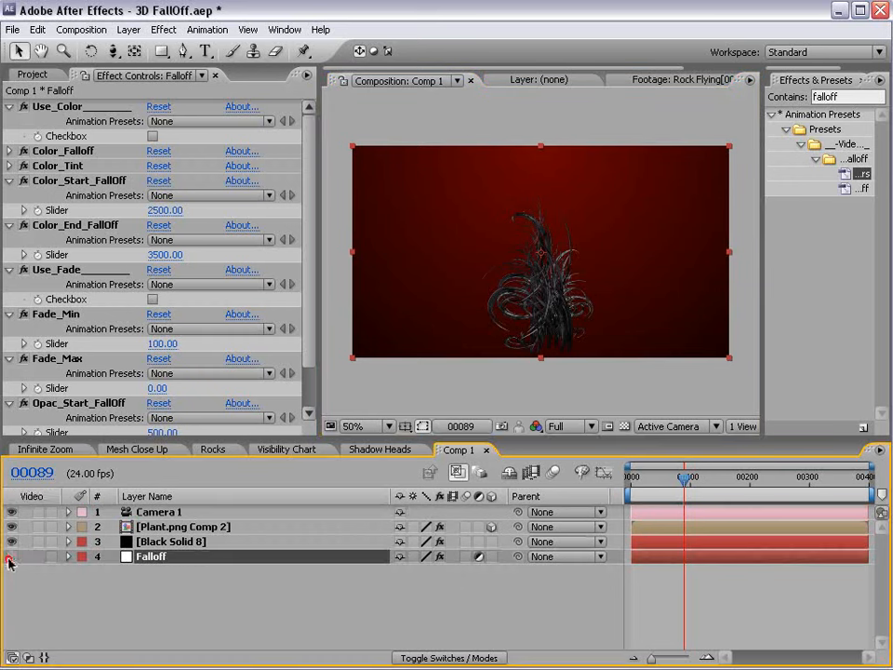
{"action": "left_click", "coordinate": [182, 567]}
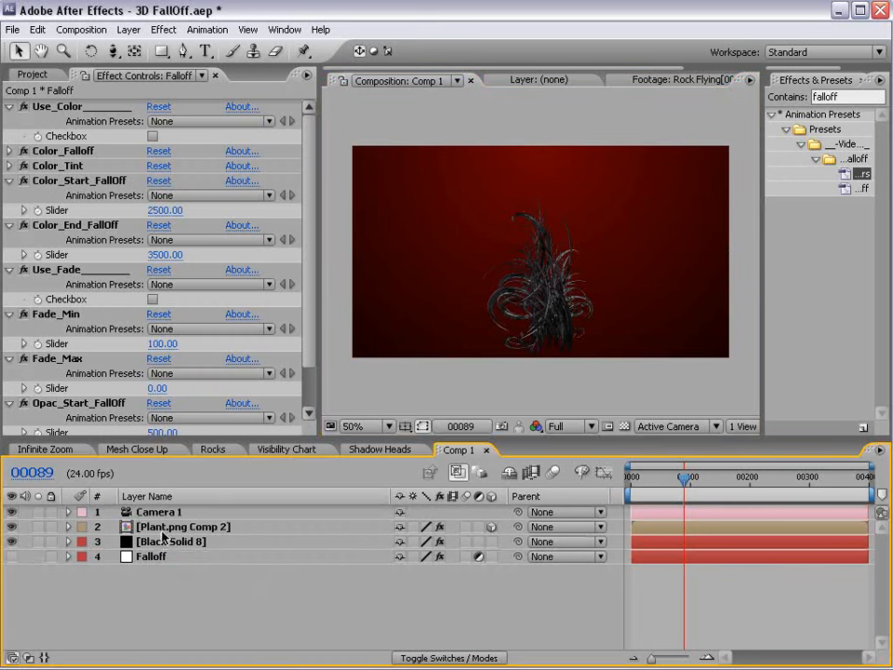
Shift the plant lower left, duplicate it to the right, and rotate the centre plant.
{"action": "left_click", "coordinate": [129, 526]}
{"action": "left_click_drag", "start_coordinate": [568, 299], "coordinate": [531, 328]}
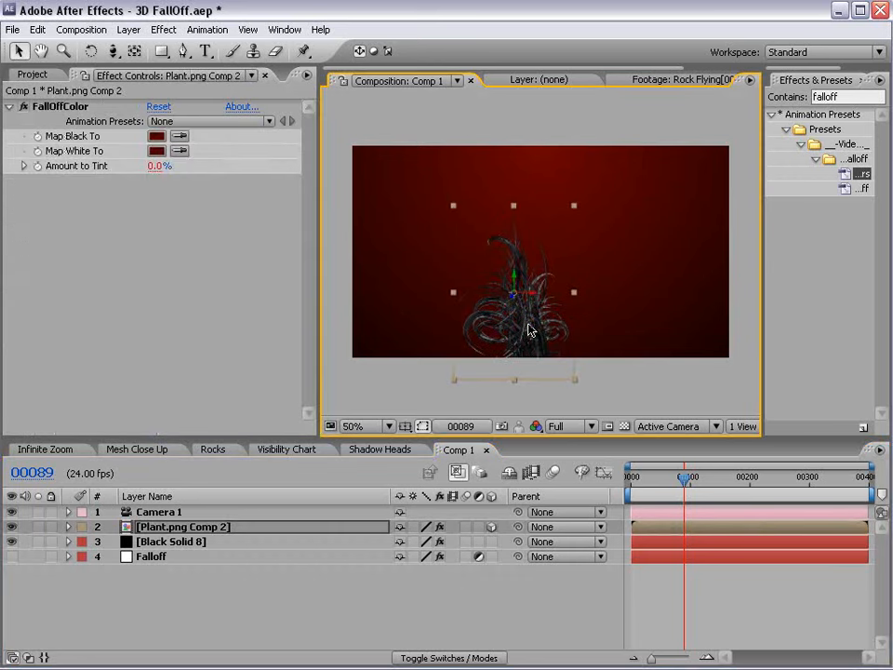
{"action": "left_click", "coordinate": [37, 30]}
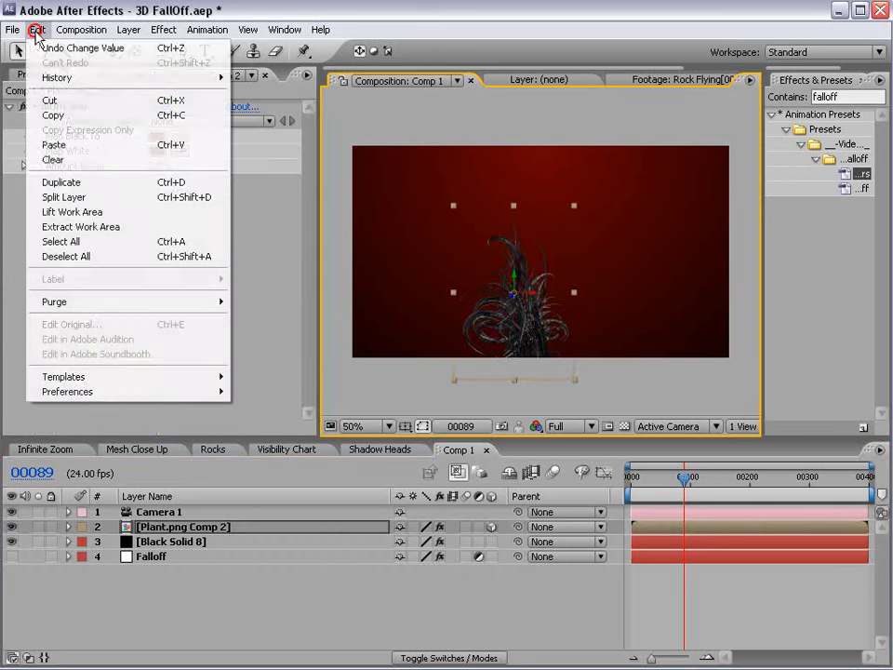
{"action": "left_click", "coordinate": [78, 184]}
{"action": "left_click_drag", "start_coordinate": [514, 336], "coordinate": [365, 354]}
{"action": "key", "text": "w"}
{"action": "key", "text": "v"}
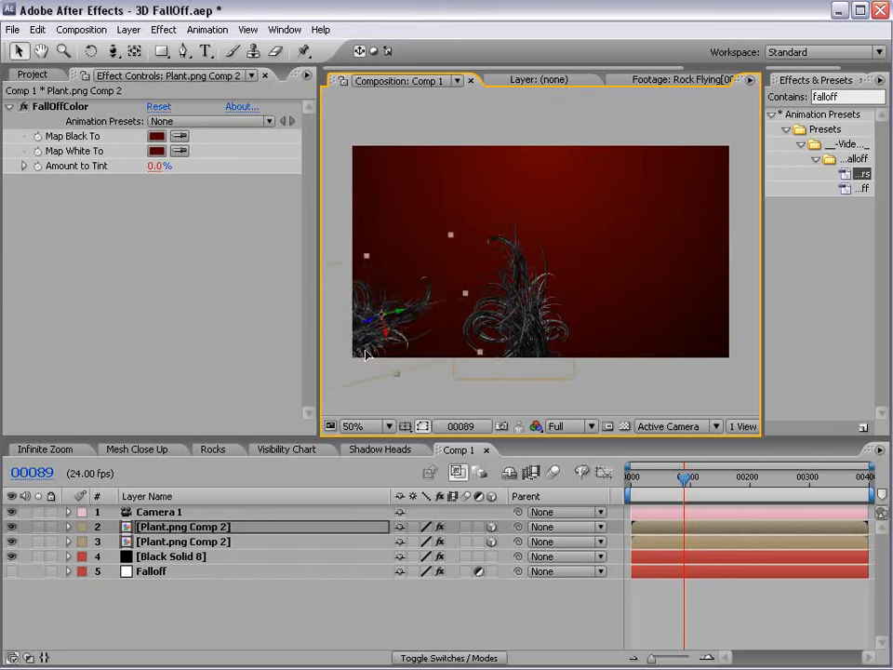
{"action": "left_click", "coordinate": [519, 342]}
{"action": "key", "text": "w"}
{"action": "mouse_move", "coordinate": [511, 295]}
{"action": "left_mouse_down"}
{"action": "mouse_move", "coordinate": [516, 253]}
{"action": "mouse_move", "coordinate": [518, 300]}
{"action": "mouse_move", "coordinate": [623, 44]}
{"action": "left_mouse_up"}
{"action": "key", "text": "v"}
Bring the left plant further into view, then rotate the centre plant and nudge it right and down.
{"action": "left_click", "coordinate": [363, 326]}
{"action": "left_click_drag", "start_coordinate": [363, 326], "coordinate": [417, 330]}
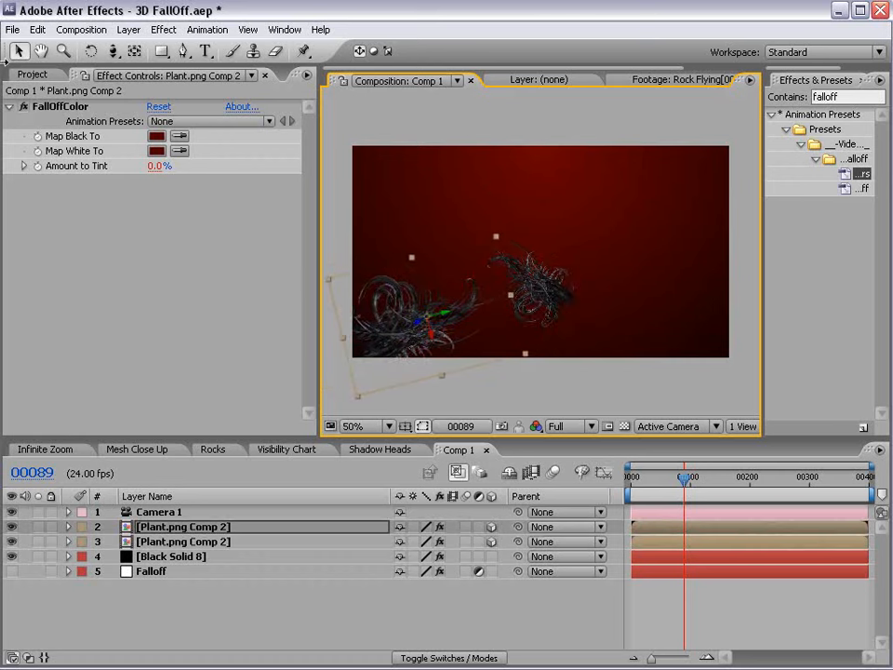
{"action": "key", "text": "w"}
{"action": "left_click", "coordinate": [539, 322]}
{"action": "left_click_drag", "start_coordinate": [539, 322], "coordinate": [539, 265]}
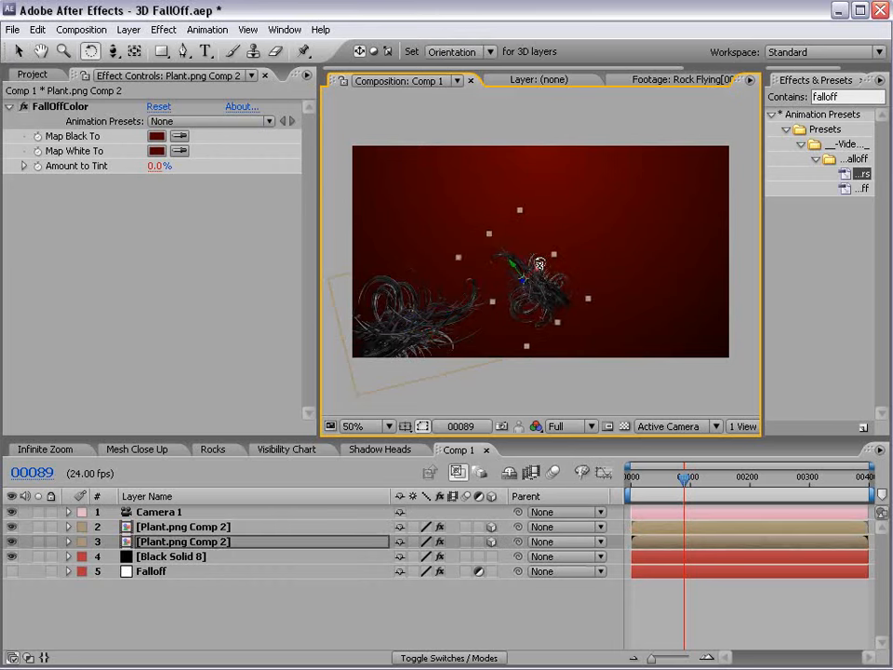
{"action": "key", "text": "v"}
{"action": "left_click_drag", "start_coordinate": [535, 315], "coordinate": [551, 300]}
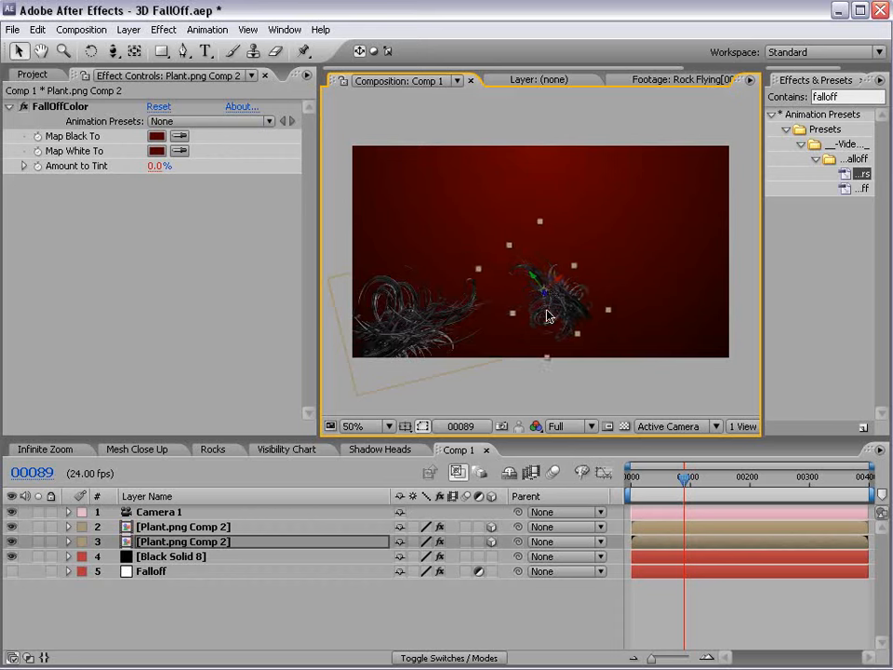
Duplicate the plant with Ctrl+D, move the copy to the right, and rotate it.
{"action": "key", "text": "ctrl+d"}
{"action": "left_click_drag", "start_coordinate": [543, 312], "coordinate": [727, 317]}
{"action": "key", "text": "w"}
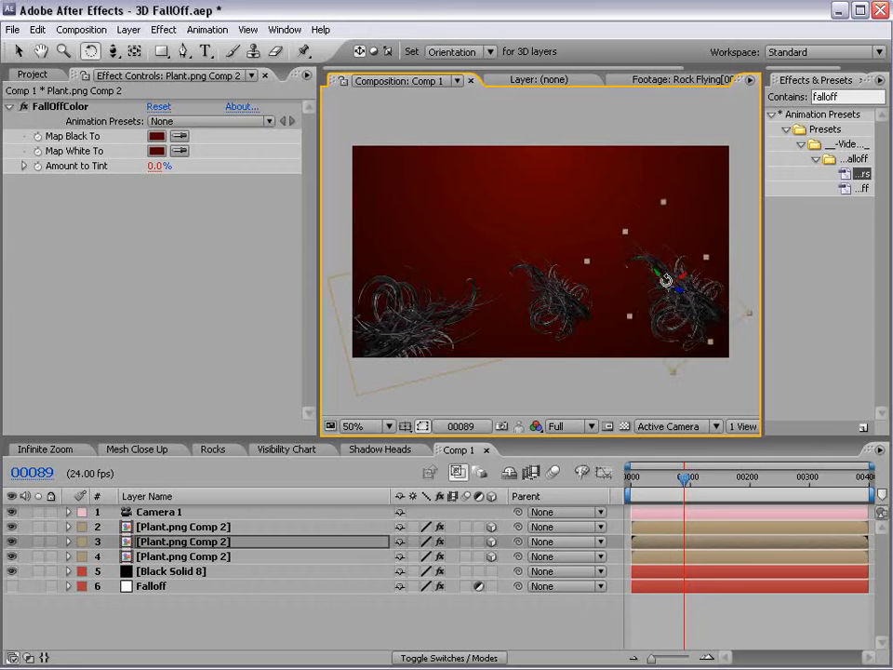
{"action": "left_click_drag", "start_coordinate": [662, 281], "coordinate": [609, 335]}
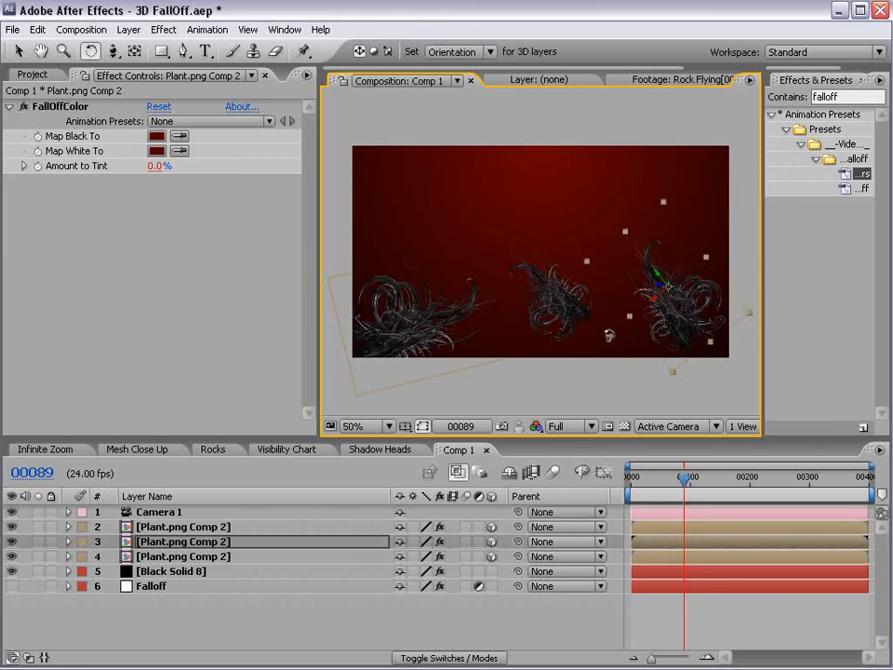
{"action": "left_click_drag", "start_coordinate": [659, 283], "coordinate": [531, 241]}
{"action": "key", "text": "v"}
Make further plant copies, shifting one to the right and nearer.
{"action": "key", "text": "ctrl+d"}
{"action": "key", "text": "ctrl+d"}
{"action": "left_click_drag", "start_coordinate": [562, 299], "coordinate": [629, 310]}
{"action": "key", "text": "ctrl+d"}
{"action": "key", "text": "w"}
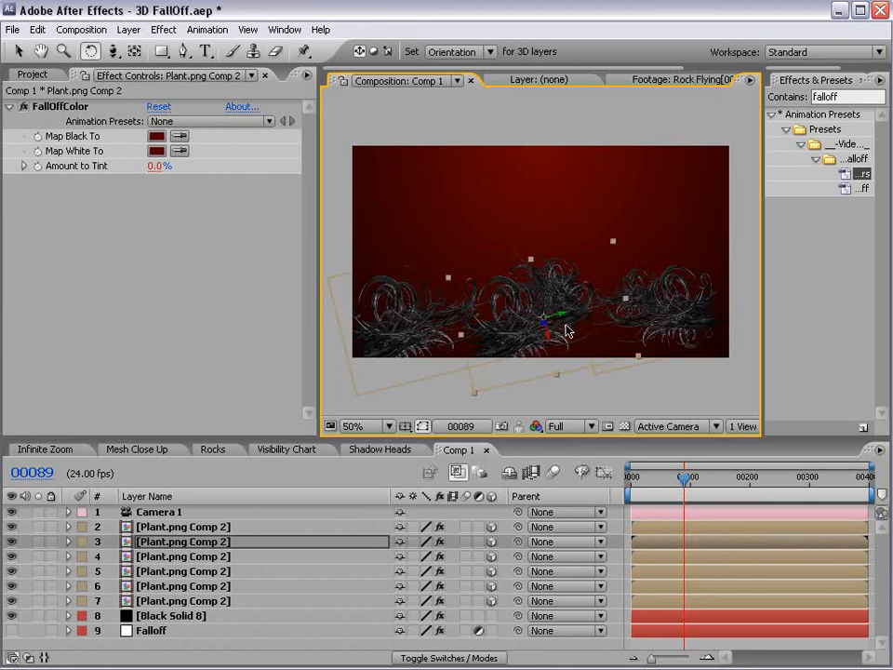
{"action": "key", "text": "ctrl+d"}
{"action": "key", "text": "v"}
Push a plant copy farther back in depth, rotate it, and duplicate it once more.
{"action": "left_click_drag", "start_coordinate": [543, 320], "coordinate": [461, 175]}
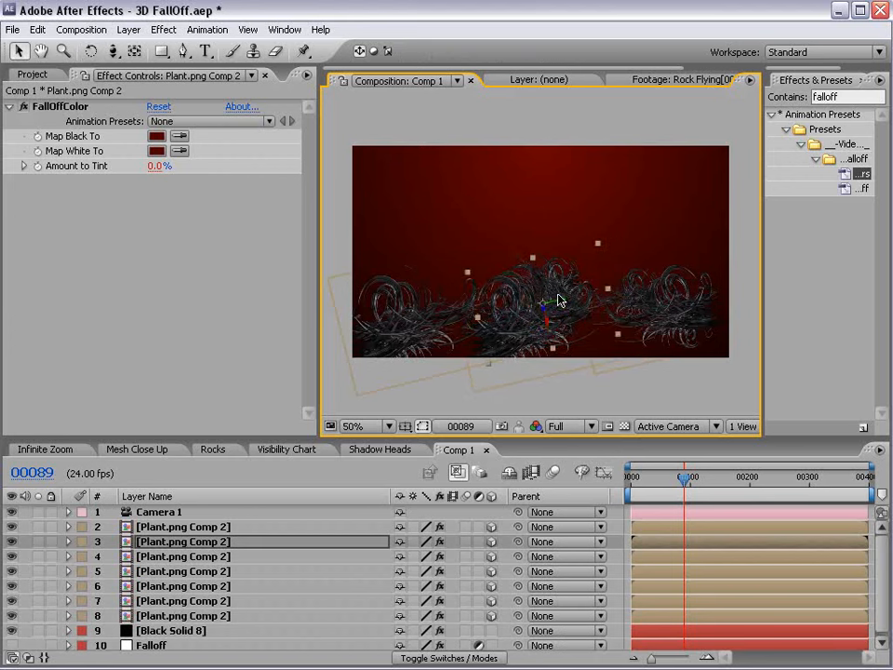
{"action": "key", "text": "w"}
{"action": "left_click_drag", "start_coordinate": [543, 305], "coordinate": [473, 280]}
{"action": "key", "text": "v"}
{"action": "key", "text": "ctrl+d"}
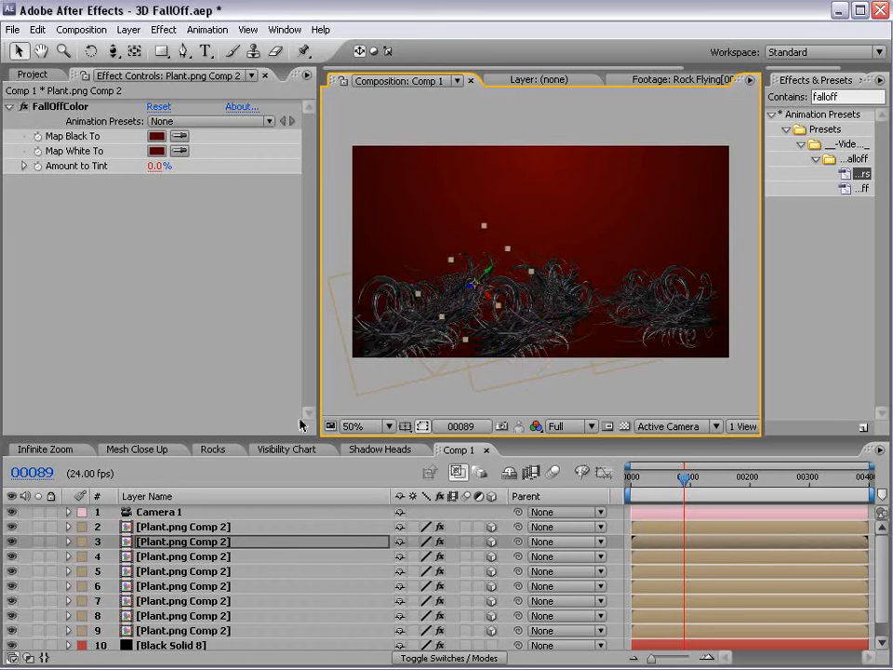
{"action": "left_click_drag", "start_coordinate": [300, 437], "coordinate": [300, 362]}
{"action": "left_click", "coordinate": [265, 620]}
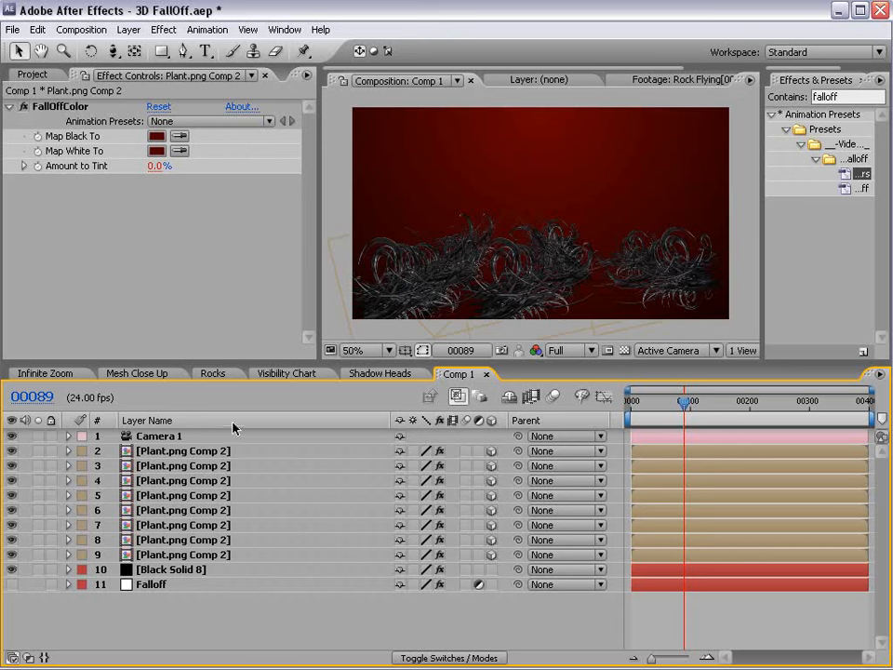
Select plant layers 2 through 9 and duplicate all eight with Edit > Duplicate.
{"action": "left_click", "coordinate": [209, 453]}
{"action": "left_click", "coordinate": [212, 558], "text": "shift"}
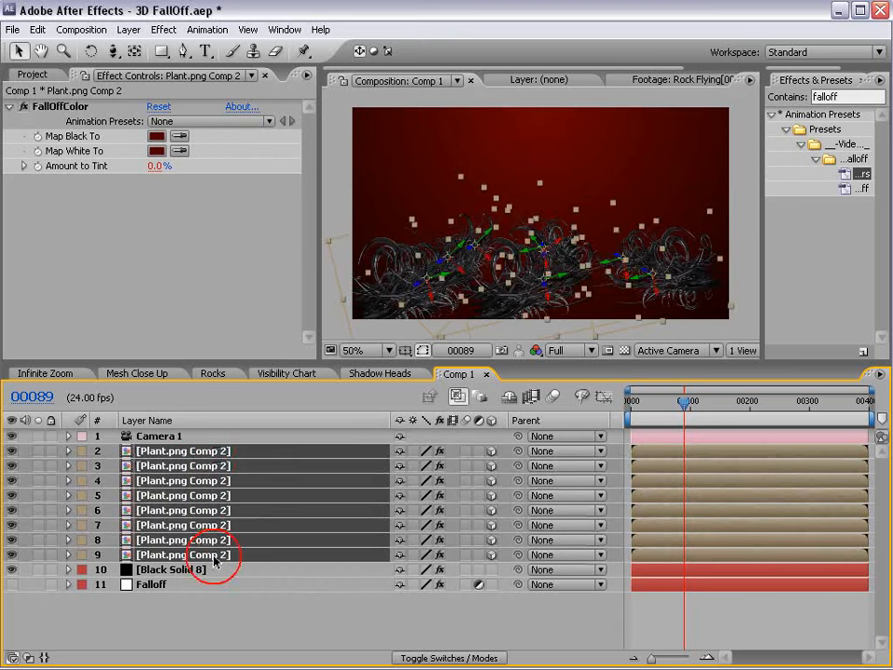
{"action": "left_click", "coordinate": [37, 28]}
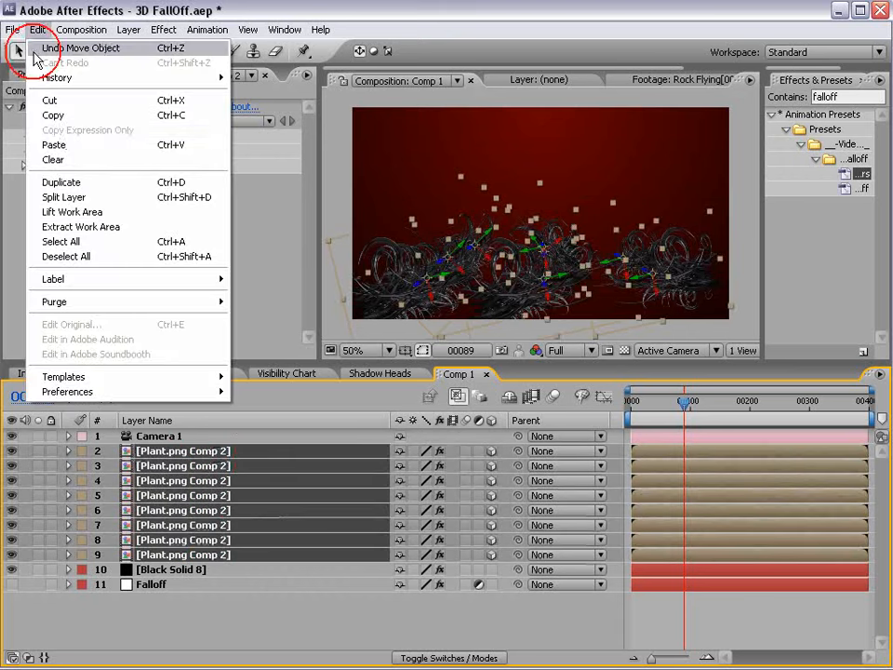
{"action": "left_click", "coordinate": [61, 183]}
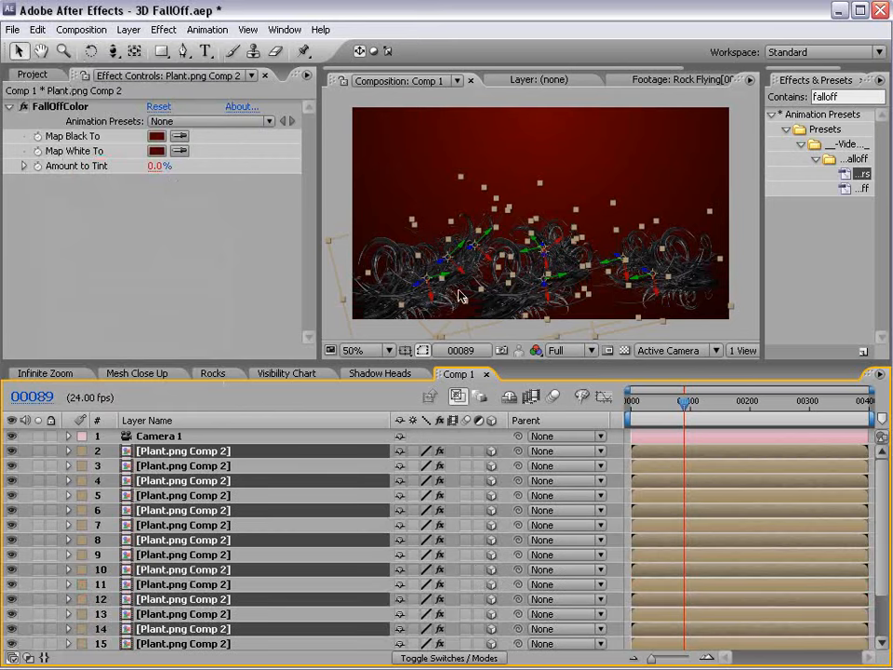
Try the world, view and local axis modes, and orbit the camera around the plant field.
{"action": "left_click", "coordinate": [372, 51]}
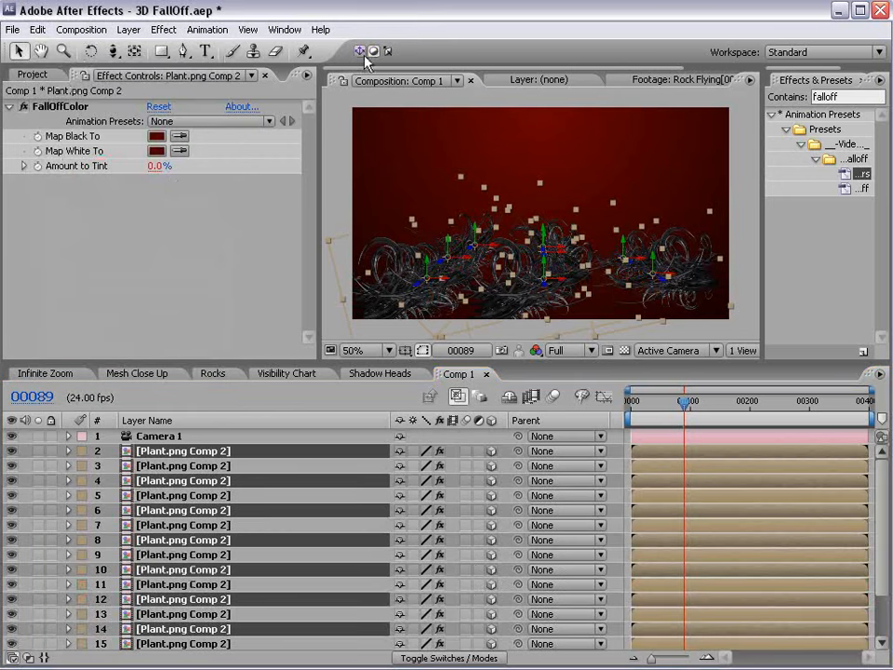
{"action": "left_click", "coordinate": [387, 51]}
{"action": "left_click", "coordinate": [359, 51]}
{"action": "scroll", "coordinate": [539, 258], "scroll_direction": "up", "scroll_amount": 1}
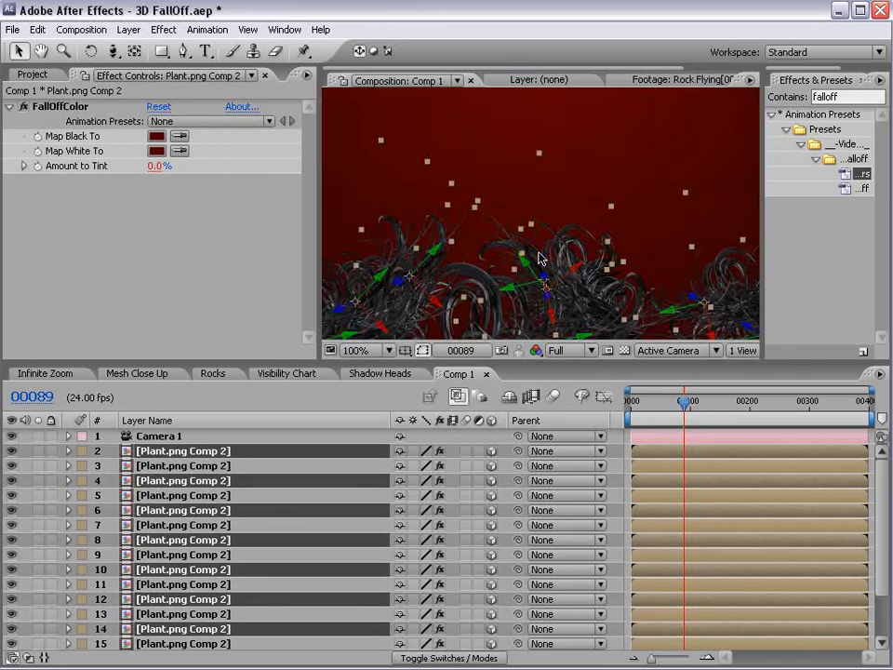
{"action": "key", "text": "space"}
{"action": "left_click_drag", "start_coordinate": [419, 272], "coordinate": [461, 190]}
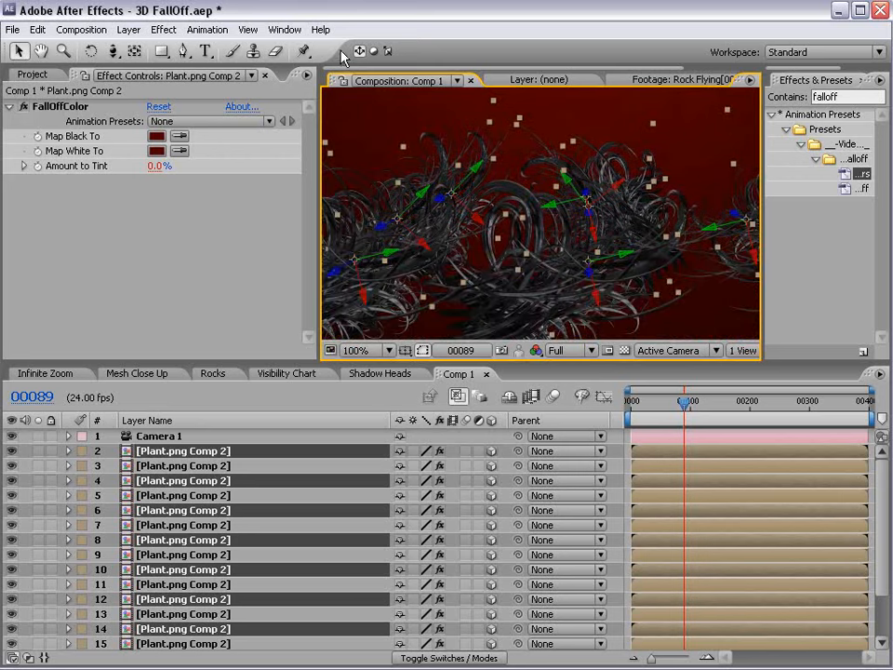
{"action": "left_click", "coordinate": [373, 52]}
{"action": "scroll", "coordinate": [539, 269], "scroll_direction": "down", "scroll_amount": 1}
{"action": "key", "text": "space"}
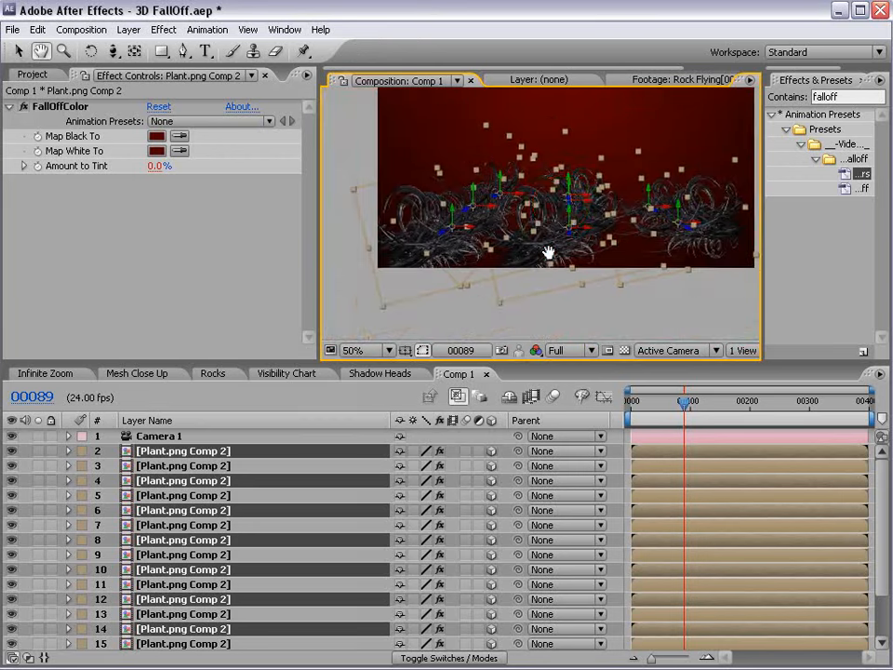
{"action": "left_click_drag", "start_coordinate": [548, 253], "coordinate": [549, 235]}
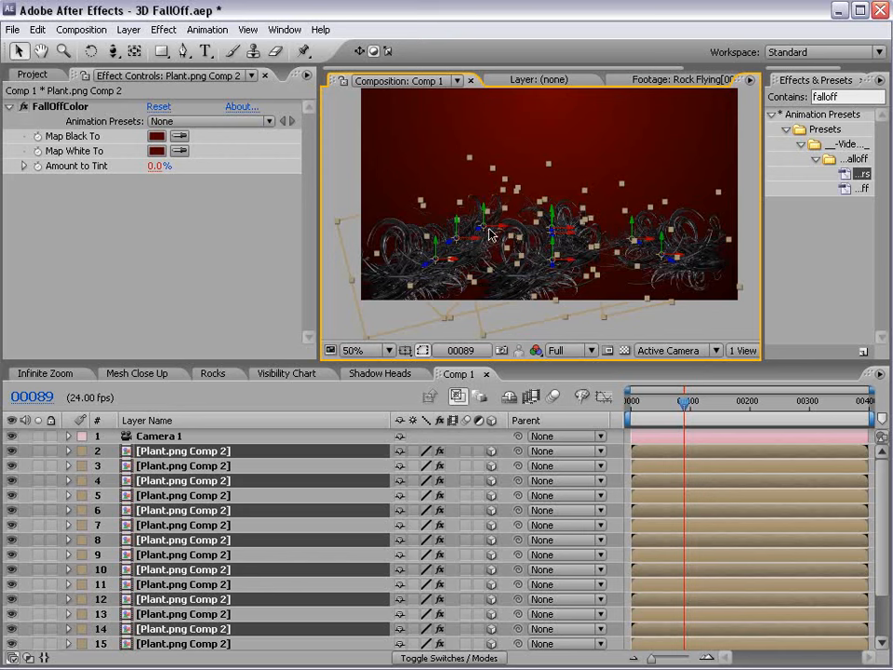
{"action": "left_click_drag", "start_coordinate": [486, 233], "coordinate": [515, 151]}
Duplicate the selected plant copies again, then shift them right and rotate them.
{"action": "key", "text": "F2"}
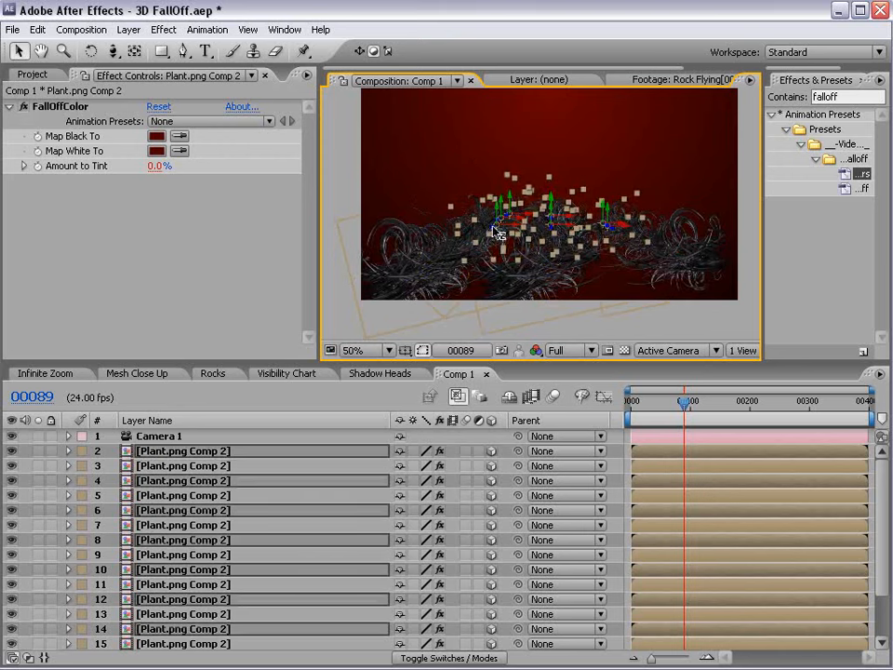
{"action": "key", "text": "ctrl+d"}
{"action": "left_click_drag", "start_coordinate": [479, 247], "coordinate": [432, 323]}
{"action": "left_click_drag", "start_coordinate": [475, 262], "coordinate": [521, 271]}
{"action": "key", "text": "w"}
{"action": "mouse_move", "coordinate": [465, 241]}
{"action": "left_mouse_down"}
{"action": "mouse_move", "coordinate": [476, 237]}
{"action": "mouse_move", "coordinate": [481, 248]}
{"action": "left_mouse_up"}
{"action": "key", "text": "v"}
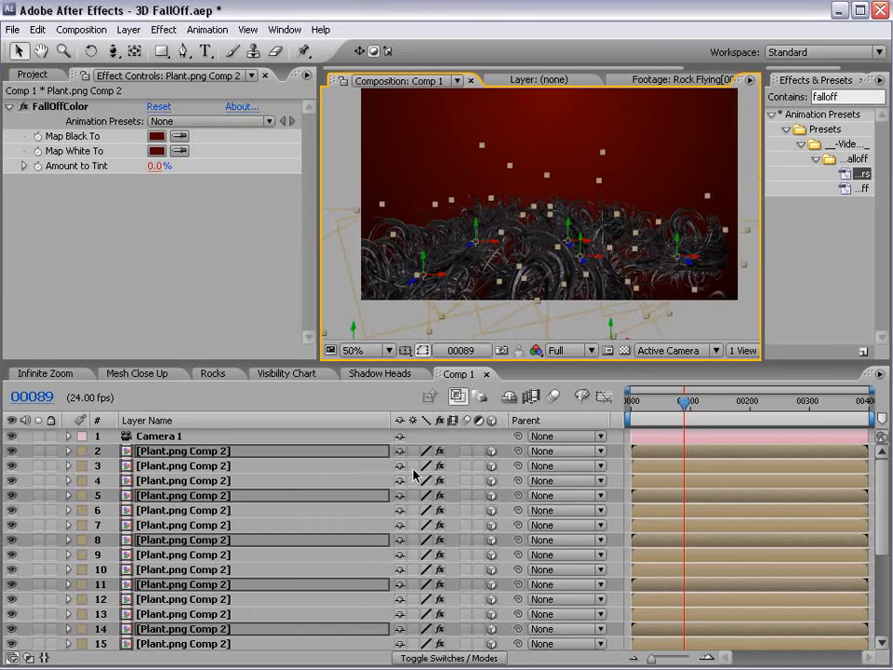
{"action": "key", "text": "s"}
{"action": "left_click_drag", "start_coordinate": [263, 359], "coordinate": [309, 223]}
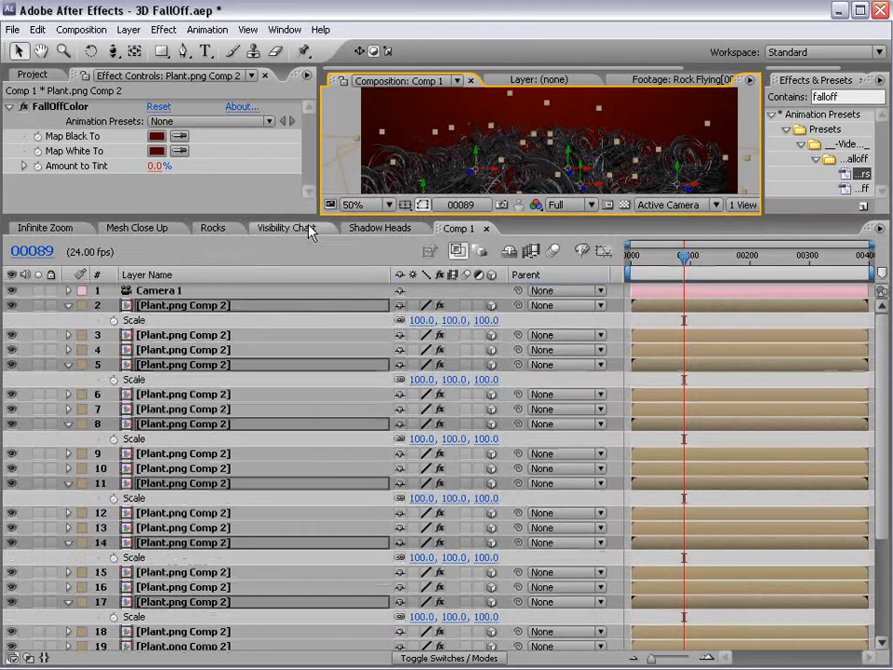
Scrub the selected plant copies' Scale up to 120%, then collapse Scale and select layers 2–3.
{"action": "left_click_drag", "start_coordinate": [459, 320], "coordinate": [476, 319]}
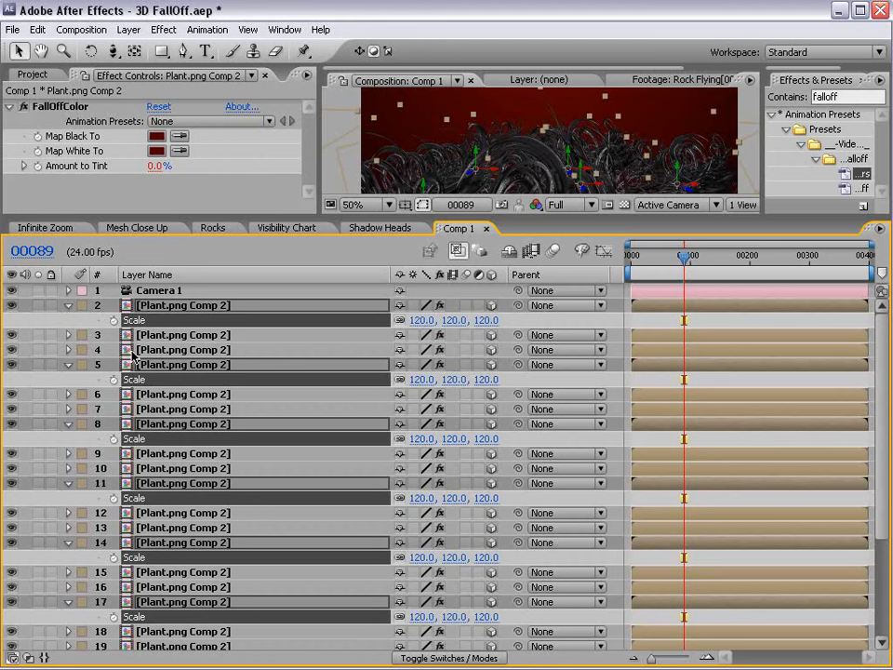
{"action": "left_click", "coordinate": [70, 305]}
{"action": "left_click", "coordinate": [172, 305]}
{"action": "left_click", "coordinate": [174, 317]}
Mark plant layers 3–25 as shy and turn on Hide Shy Layers.
{"action": "left_click", "coordinate": [179, 304]}
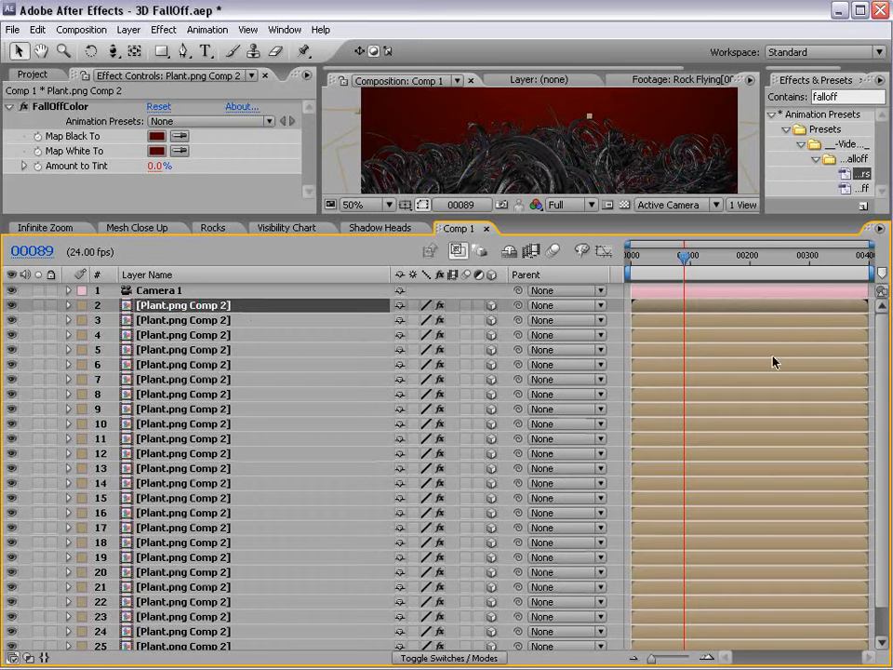
{"action": "scroll", "coordinate": [869, 457], "scroll_direction": "down", "scroll_amount": 1}
{"action": "left_click", "coordinate": [176, 612], "text": "shift"}
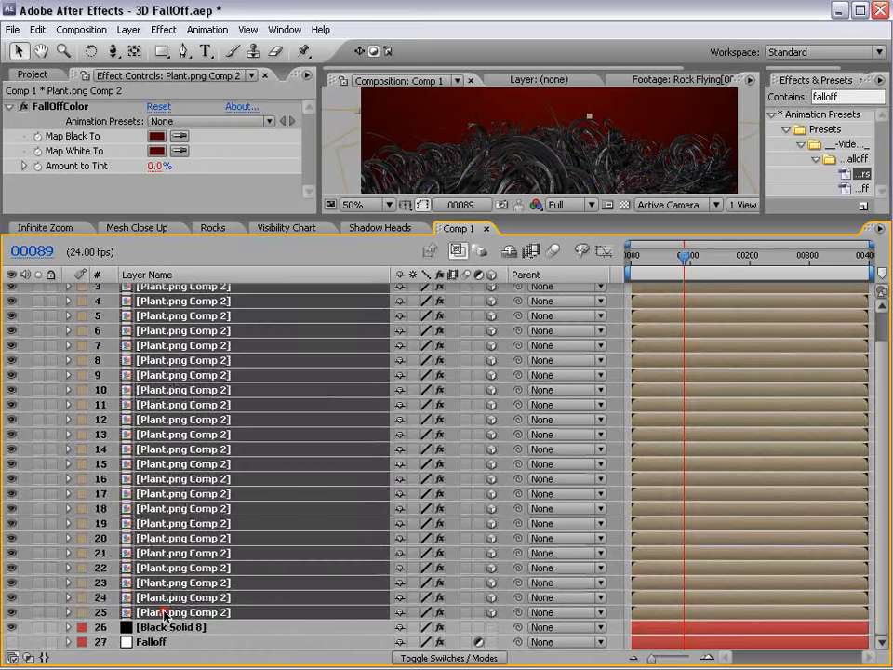
{"action": "left_click", "coordinate": [400, 294]}
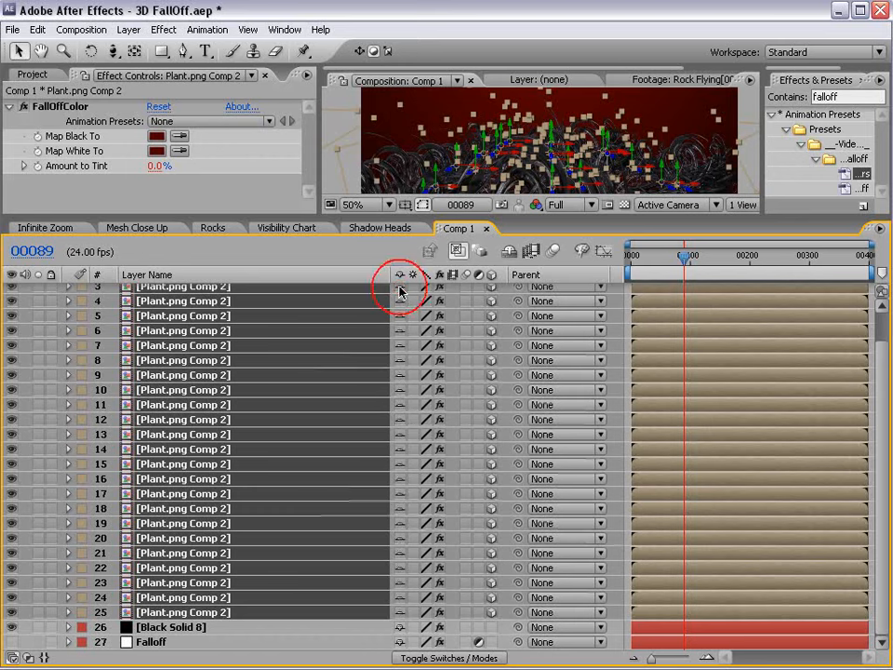
{"action": "left_click", "coordinate": [509, 253]}
Enlarge the viewer and toggle Hide Shy Layers to check the remaining plant layers.
{"action": "left_click_drag", "start_coordinate": [511, 218], "coordinate": [498, 378]}
{"action": "left_click", "coordinate": [490, 552]}
{"action": "left_click", "coordinate": [500, 413]}
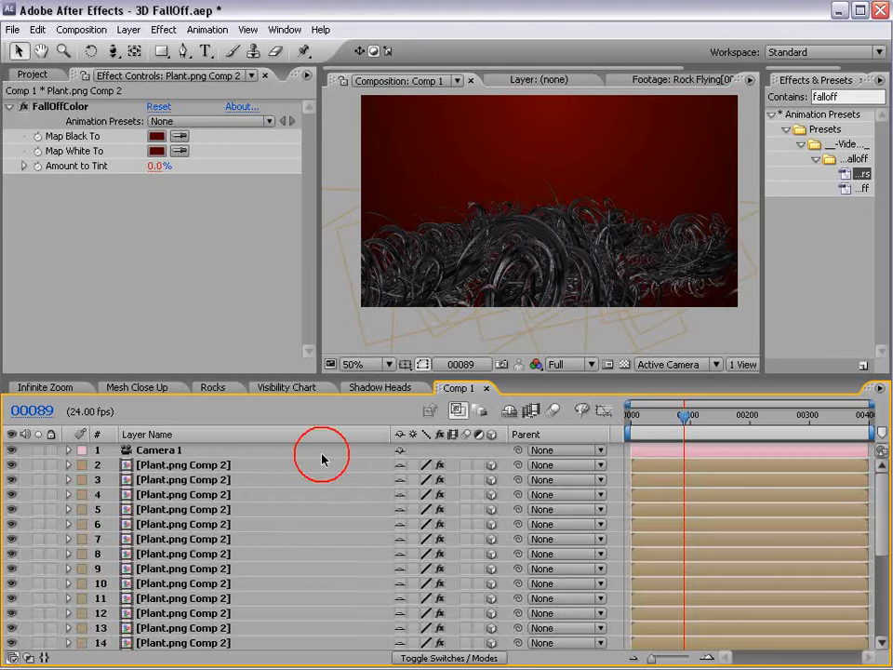
{"action": "left_click", "coordinate": [141, 464]}
{"action": "left_click", "coordinate": [509, 411]}
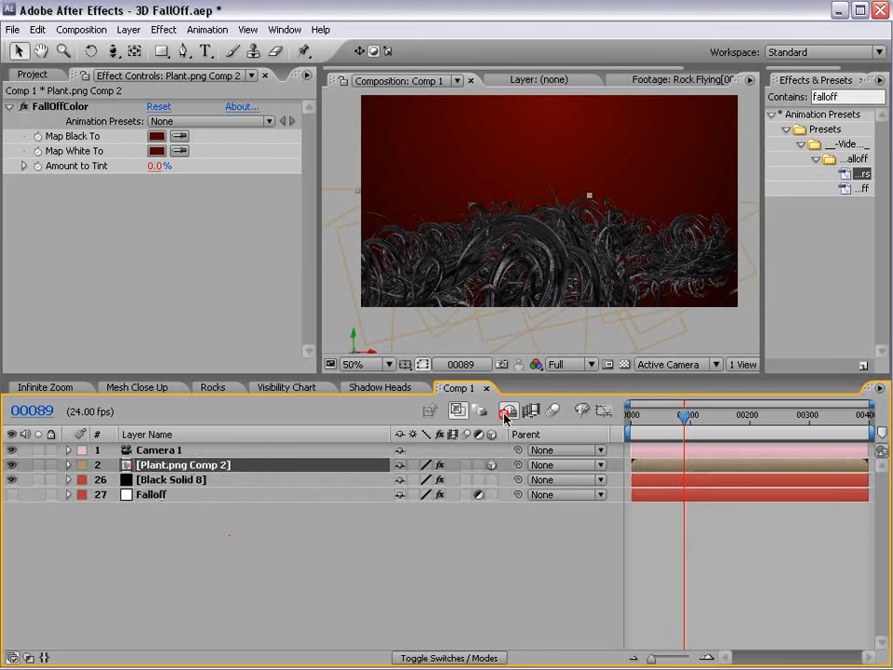
{"action": "left_click", "coordinate": [234, 553]}
{"action": "left_click", "coordinate": [161, 467]}
{"action": "left_click", "coordinate": [479, 521]}
Slide the camera sideways to reframe the plants, then open the Infinite Zoom composition.
{"action": "key", "text": "c"}
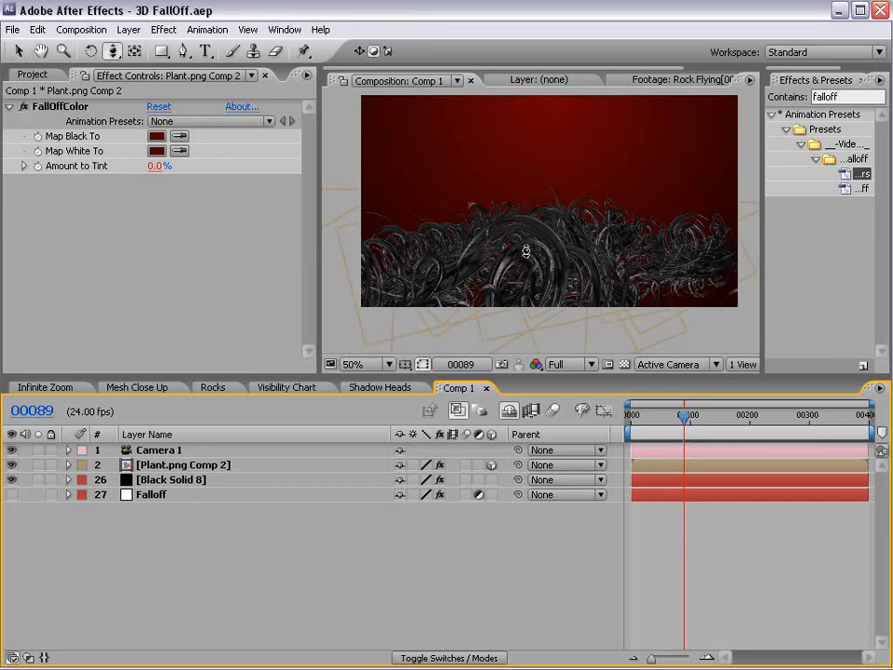
{"action": "key", "text": "c"}
{"action": "mouse_move", "coordinate": [525, 251]}
{"action": "left_mouse_down"}
{"action": "mouse_move", "coordinate": [680, 261]}
{"action": "mouse_move", "coordinate": [542, 255]}
{"action": "mouse_move", "coordinate": [515, 269]}
{"action": "left_mouse_up"}
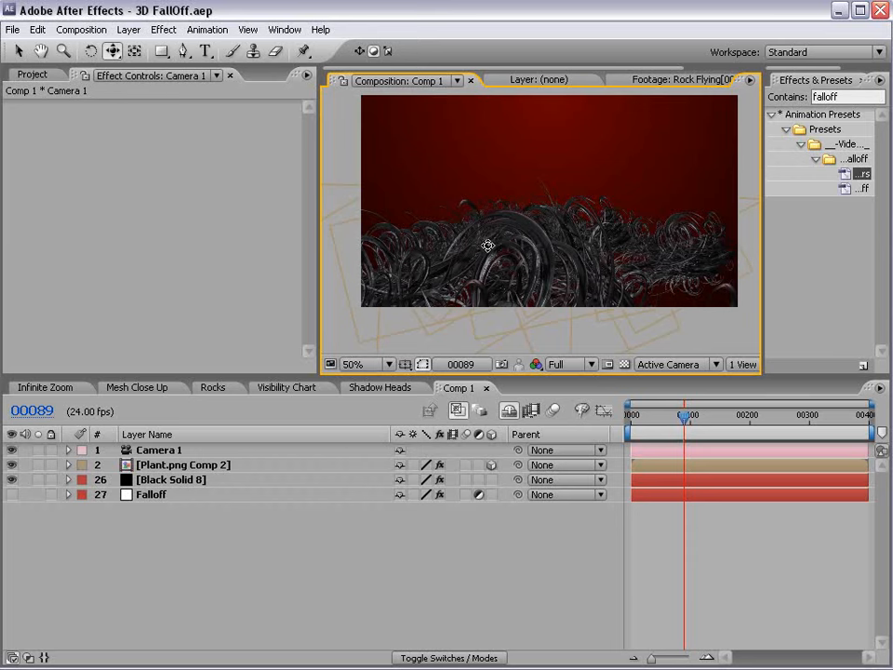
{"action": "left_click", "coordinate": [42, 387]}
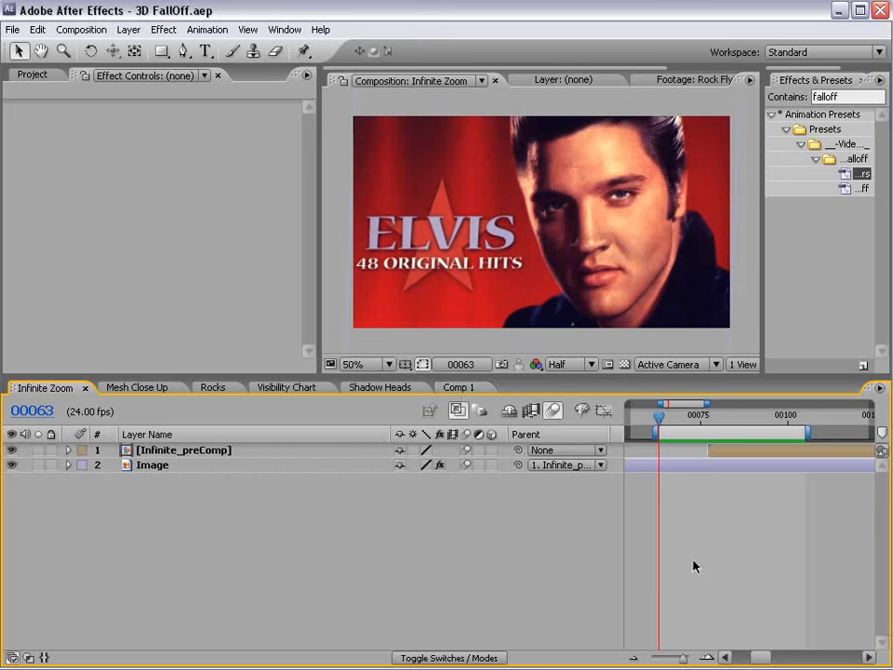
RAM-preview and scrub the Infinite Zoom animation, then switch back to Comp 1.
{"action": "key", "text": "KP_0"}
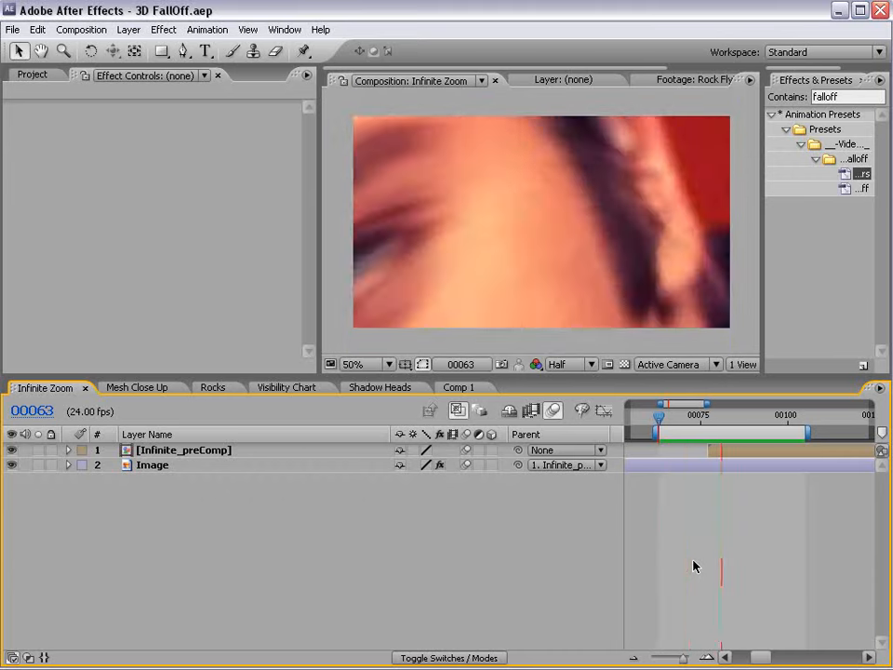
{"action": "key", "text": "space"}
{"action": "left_click_drag", "start_coordinate": [717, 415], "coordinate": [685, 419]}
{"action": "left_click", "coordinate": [458, 388]}
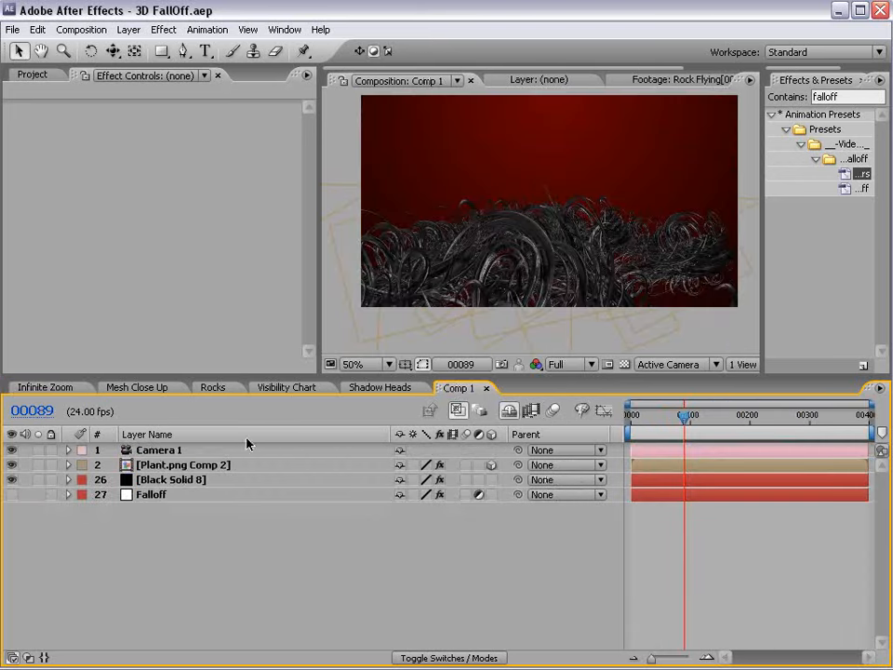
Duplicate the plant in the scene, move the copy right, rotate it, and nudge it left and down.
{"action": "left_click", "coordinate": [523, 249]}
{"action": "key", "text": "ctrl+d"}
{"action": "left_click", "coordinate": [446, 296]}
{"action": "left_click_drag", "start_coordinate": [445, 296], "coordinate": [644, 293]}
{"action": "key", "text": "space"}
{"action": "left_click_drag", "start_coordinate": [743, 337], "coordinate": [784, 293]}
{"action": "key", "text": "w"}
{"action": "key", "text": "v"}
{"action": "left_click_drag", "start_coordinate": [709, 269], "coordinate": [575, 287]}
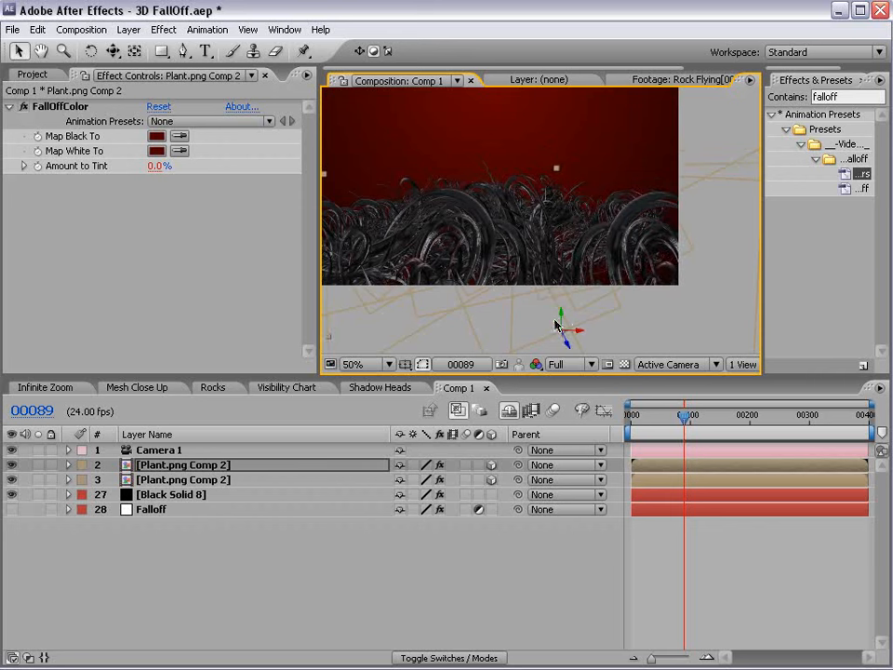
Reframe the view on the plant field and select the Falloff layer to show its effect settings.
{"action": "key", "text": "space"}
{"action": "left_click_drag", "start_coordinate": [435, 232], "coordinate": [540, 255]}
{"action": "key", "text": "space"}
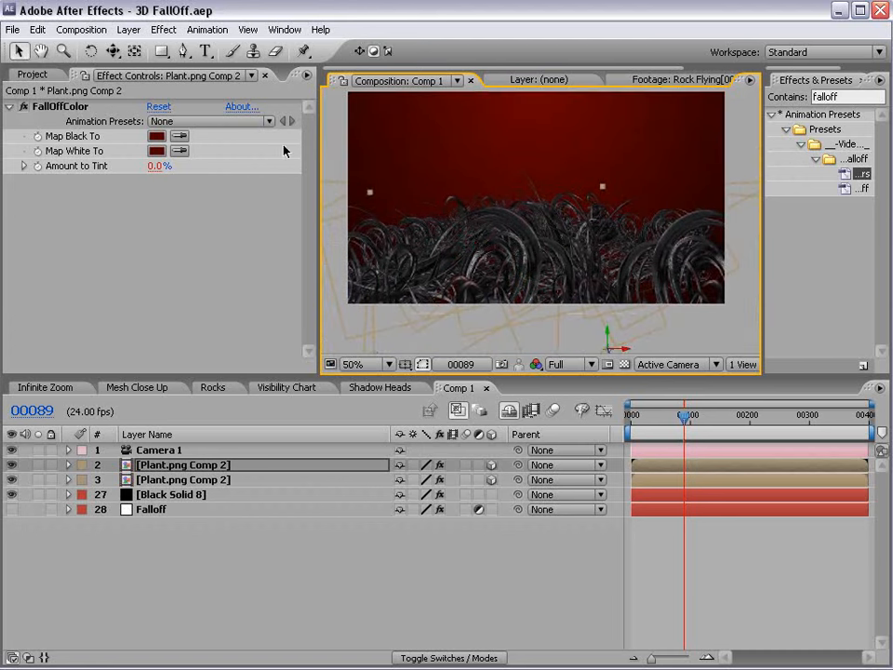
{"action": "left_click", "coordinate": [152, 510]}
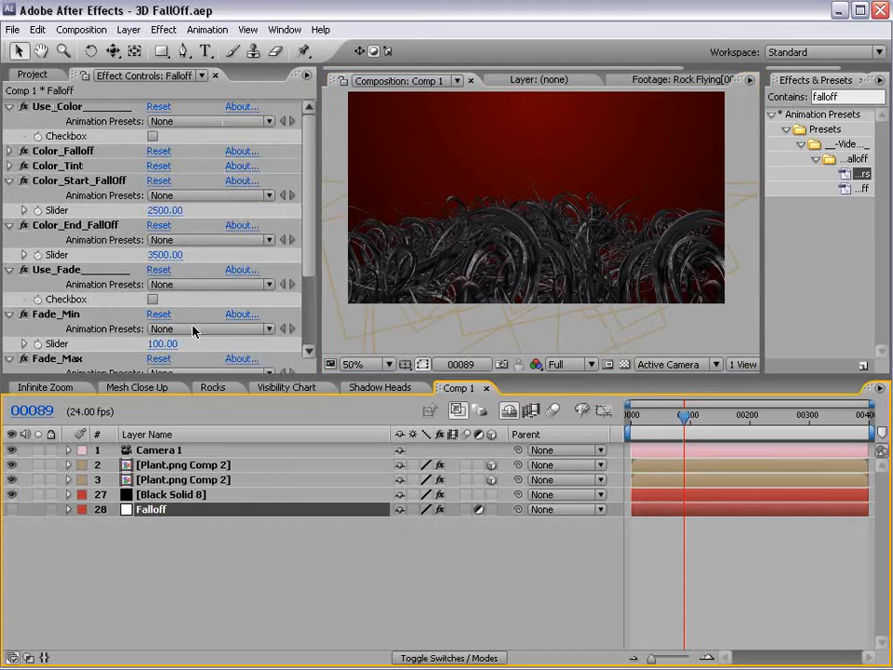
Enable the Use_Color option on the Falloff effect.
{"action": "left_click_drag", "start_coordinate": [269, 374], "coordinate": [286, 533]}
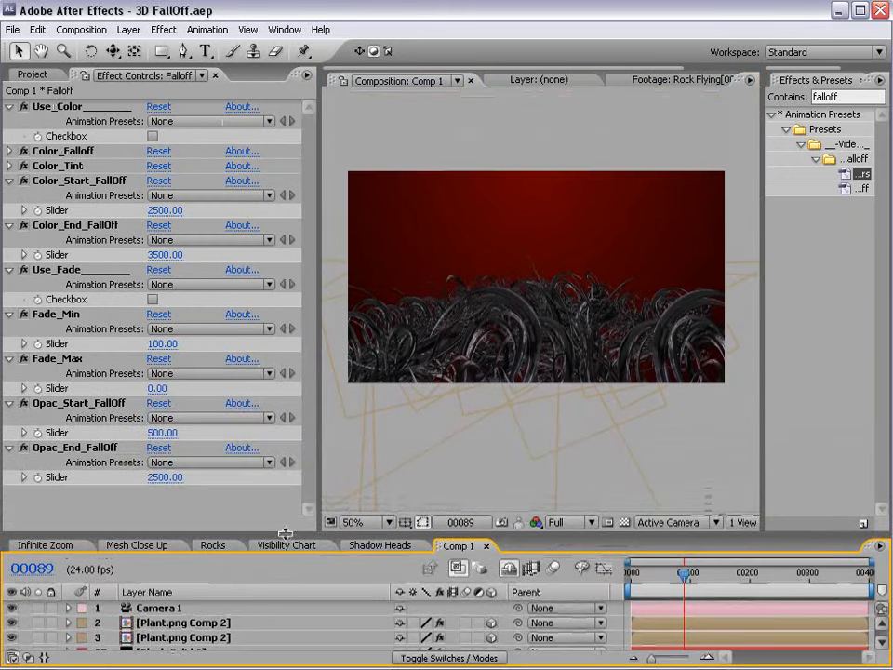
{"action": "left_click", "coordinate": [153, 137]}
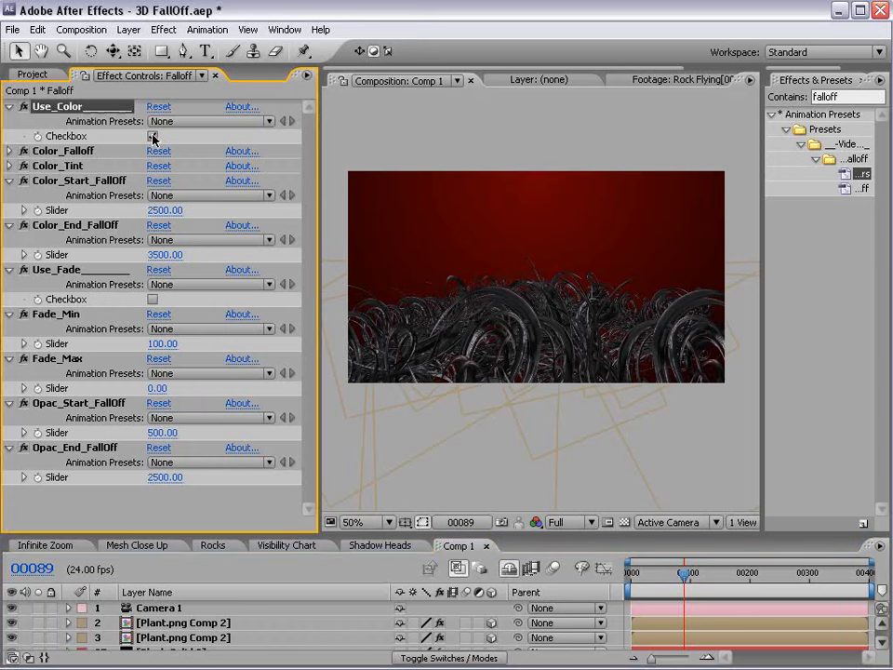
{"action": "scroll", "coordinate": [540, 337], "scroll_direction": "up", "scroll_amount": 1}
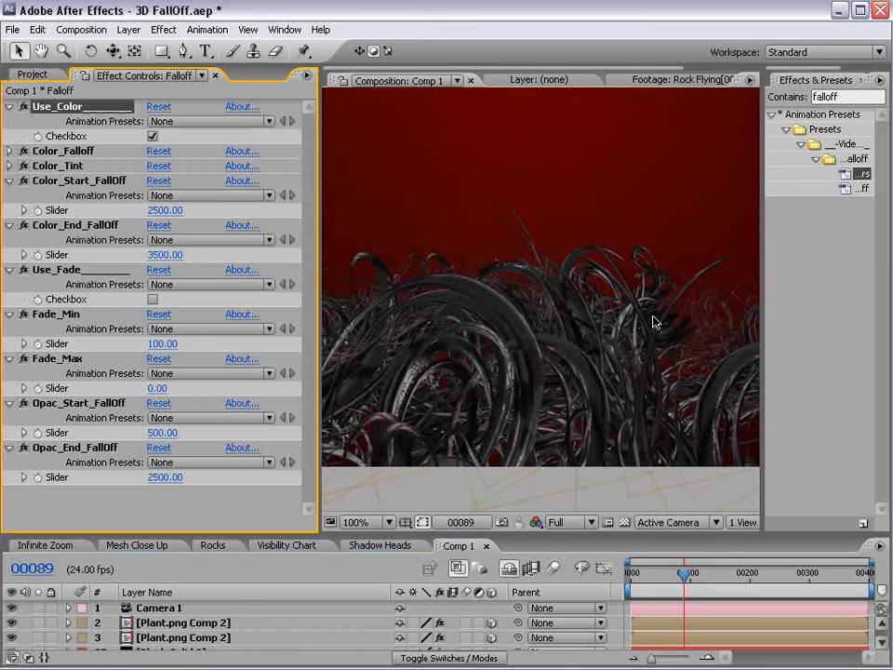
{"action": "left_click_drag", "start_coordinate": [655, 321], "coordinate": [606, 321]}
{"action": "key", "text": "v"}
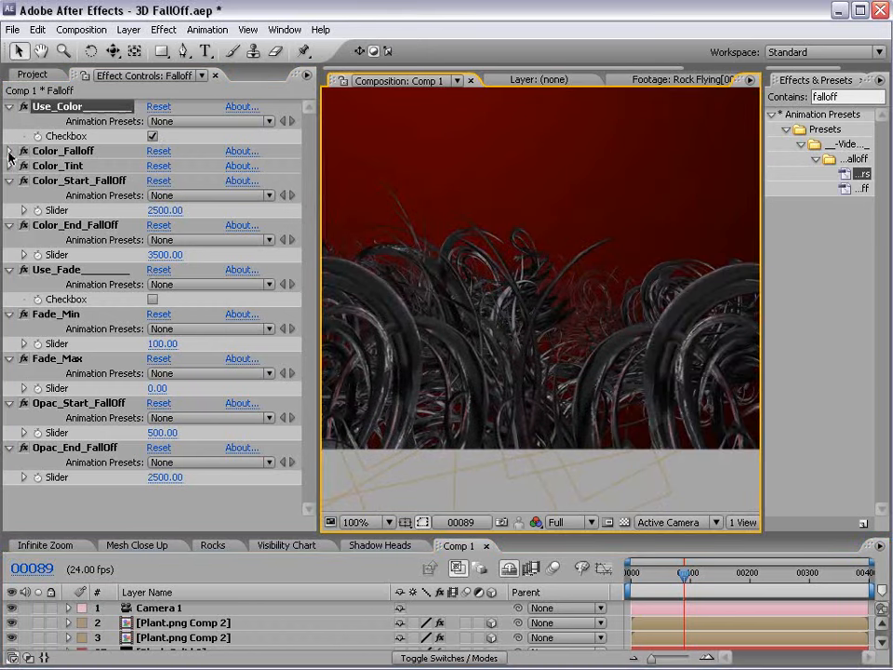
Set the Color_Falloff colour to a bright green.
{"action": "left_click", "coordinate": [10, 153]}
{"action": "left_click", "coordinate": [157, 181]}
{"action": "left_click", "coordinate": [457, 469]}
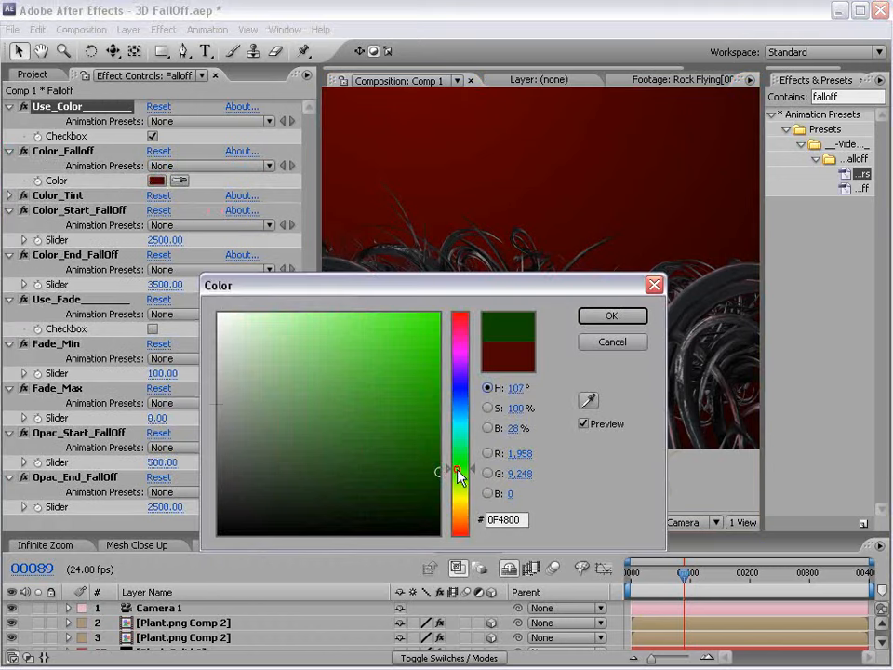
{"action": "left_click", "coordinate": [432, 340]}
{"action": "left_click", "coordinate": [612, 315]}
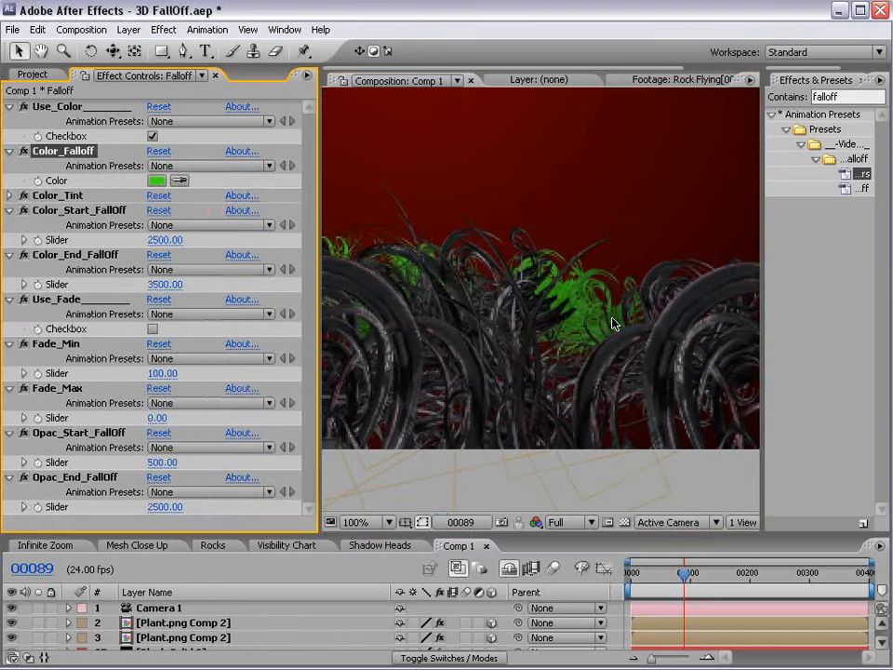
{"action": "key", "text": "h"}
{"action": "left_click_drag", "start_coordinate": [436, 371], "coordinate": [550, 343]}
{"action": "key", "text": "v"}
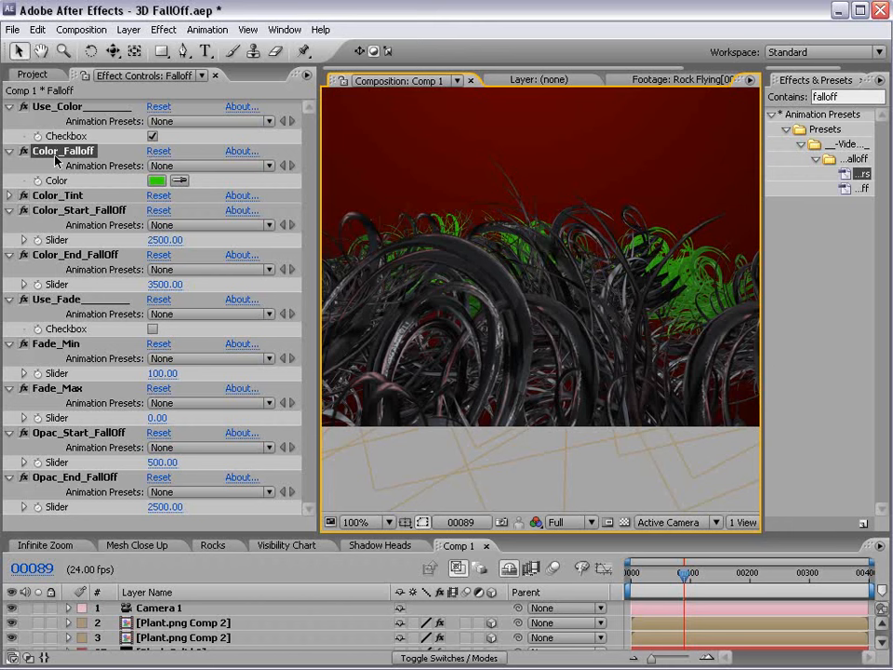
Set Color_Tint to 90, Color_Start_FallOff to 500 and Color_End_FallOff to 2500.
{"action": "left_click", "coordinate": [7, 196]}
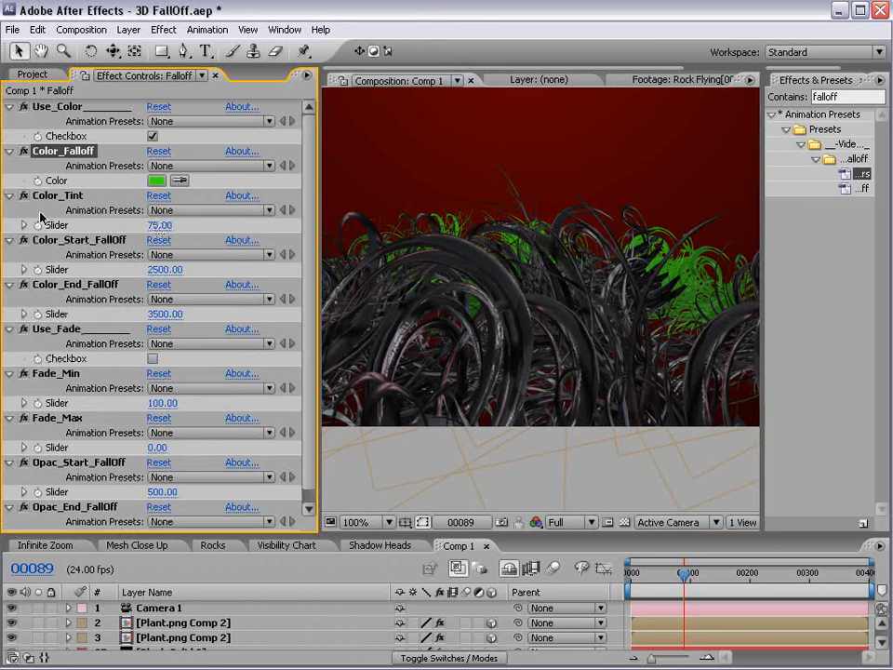
{"action": "left_click", "coordinate": [162, 225]}
{"action": "type", "text": "90"}
{"action": "key", "text": "Return"}
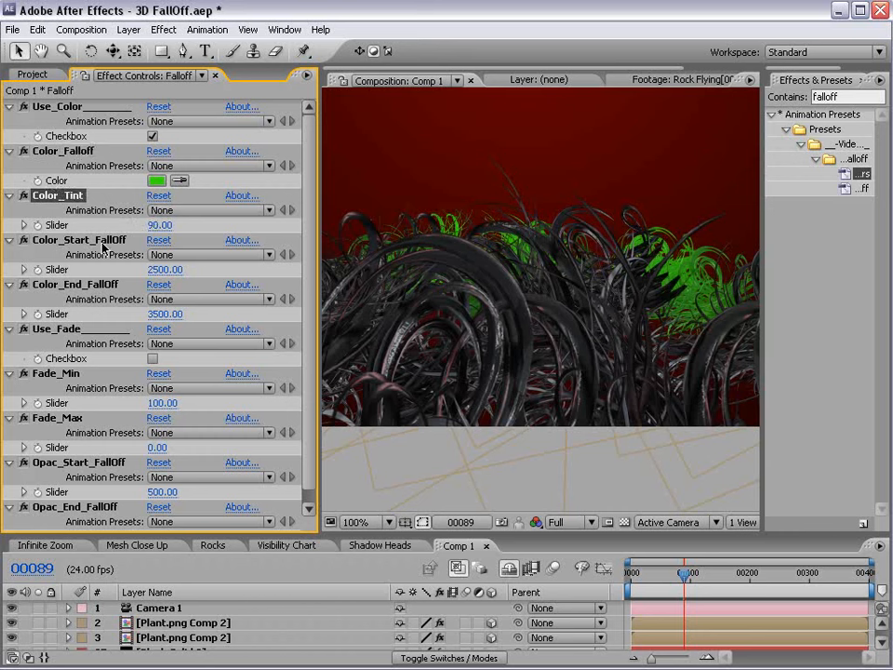
{"action": "left_click", "coordinate": [166, 270]}
{"action": "type", "text": "500"}
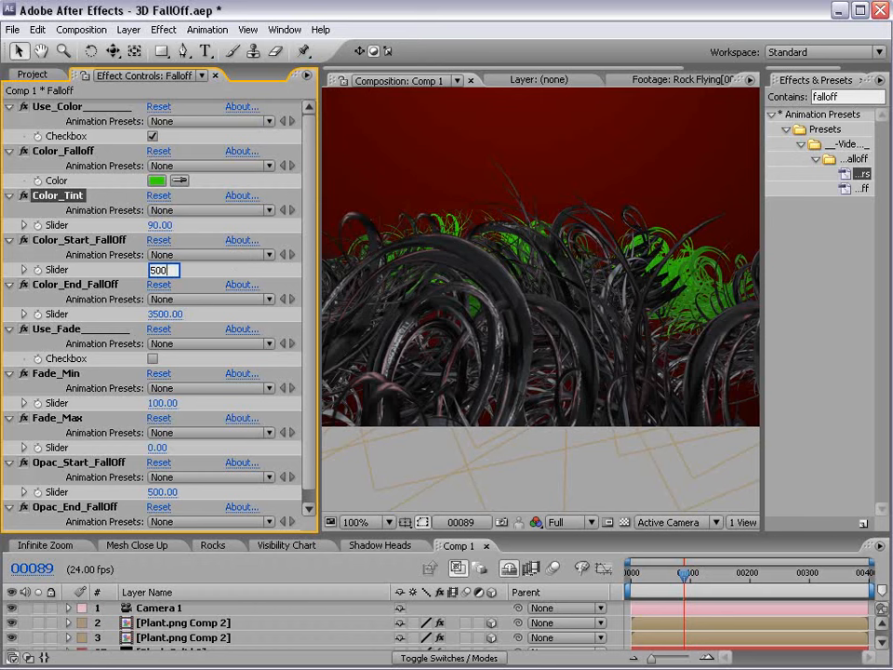
{"action": "key", "text": "Return"}
{"action": "left_click", "coordinate": [165, 318]}
{"action": "type", "text": "2500"}
{"action": "key", "text": "Return"}
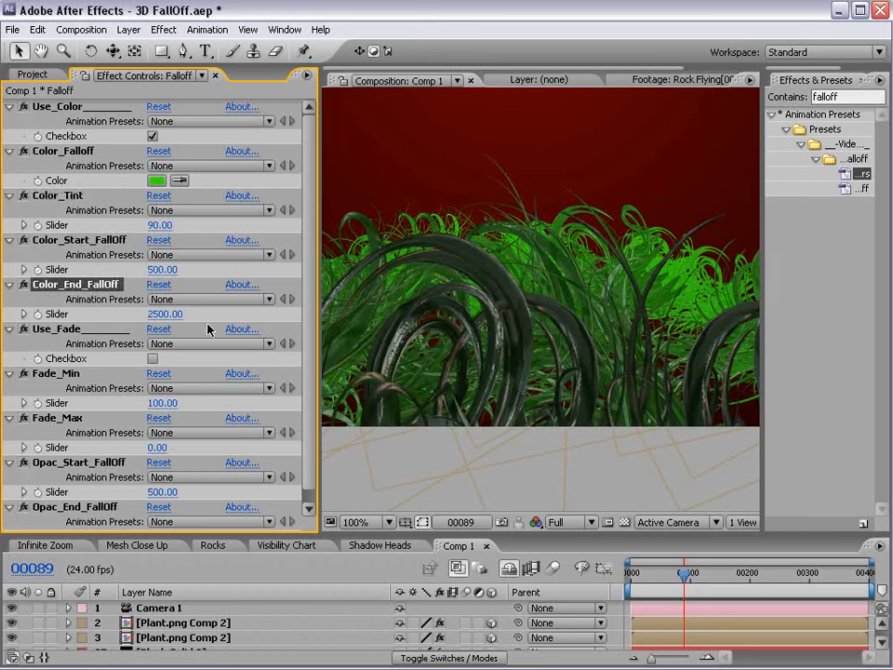
Zoom the preview out, recentre the frame, and bring up the camera movement modes.
{"action": "scroll", "coordinate": [517, 244], "scroll_direction": "down", "scroll_amount": 1}
{"action": "key", "text": "space"}
{"action": "left_click_drag", "start_coordinate": [518, 359], "coordinate": [550, 344]}
{"action": "key", "text": "c"}
{"action": "left_click_drag", "start_coordinate": [113, 51], "coordinate": [151, 82]}
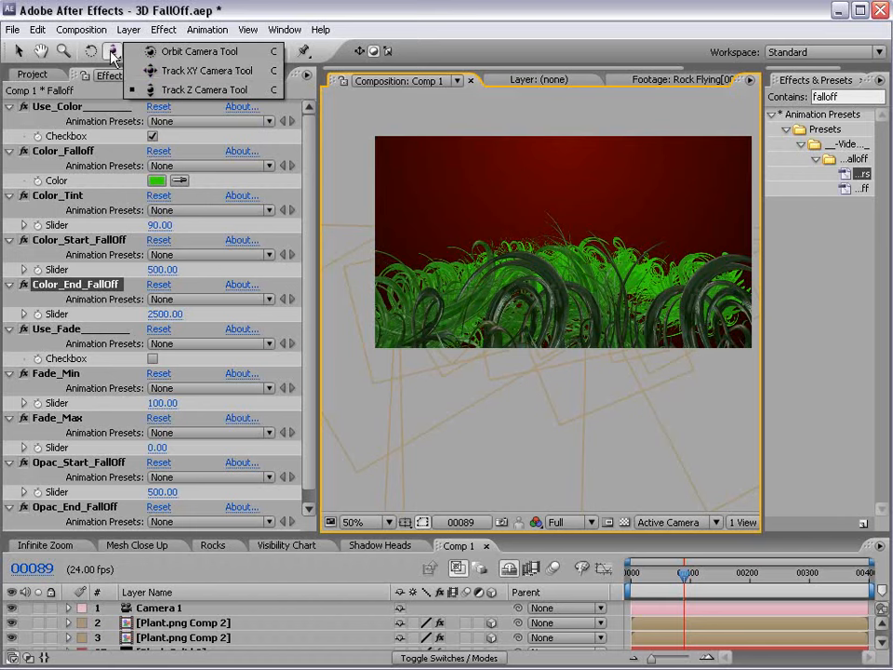
Dolly the camera back, orbit it around the plants, and move Plant.png Comp 2 down and left.
{"action": "left_click", "coordinate": [114, 53]}
{"action": "left_click_drag", "start_coordinate": [554, 255], "coordinate": [575, 277]}
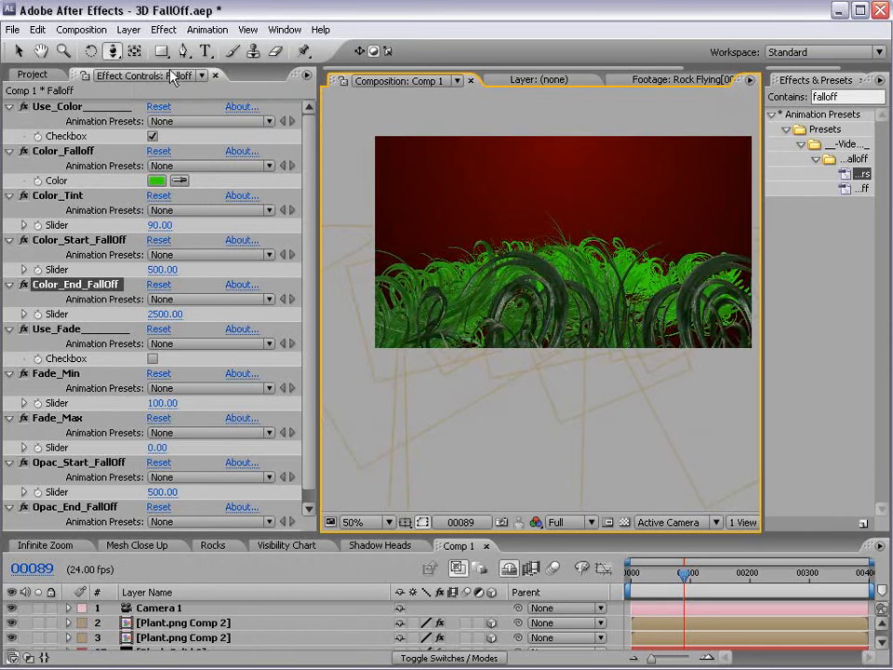
{"action": "left_click_drag", "start_coordinate": [114, 53], "coordinate": [177, 61]}
{"action": "left_click_drag", "start_coordinate": [556, 271], "coordinate": [595, 255]}
{"action": "key", "text": "c"}
{"action": "key", "text": "v"}
{"action": "left_click_drag", "start_coordinate": [557, 295], "coordinate": [555, 470]}
{"action": "key", "text": "c"}
{"action": "left_click_drag", "start_coordinate": [570, 432], "coordinate": [553, 285]}
Raise the Falloff layer's Color_Start_FallOff distance from 500 to 1179.
{"action": "left_click_drag", "start_coordinate": [197, 537], "coordinate": [205, 429]}
{"action": "left_click", "coordinate": [153, 561]}
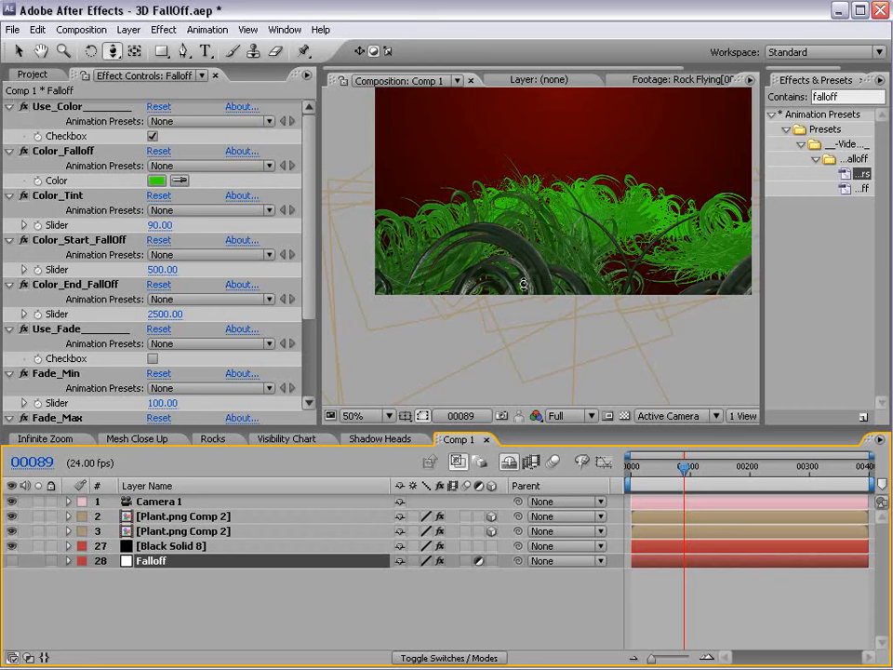
{"action": "left_click_drag", "start_coordinate": [162, 269], "coordinate": [256, 261]}
{"action": "left_click_drag", "start_coordinate": [314, 261], "coordinate": [614, 249]}
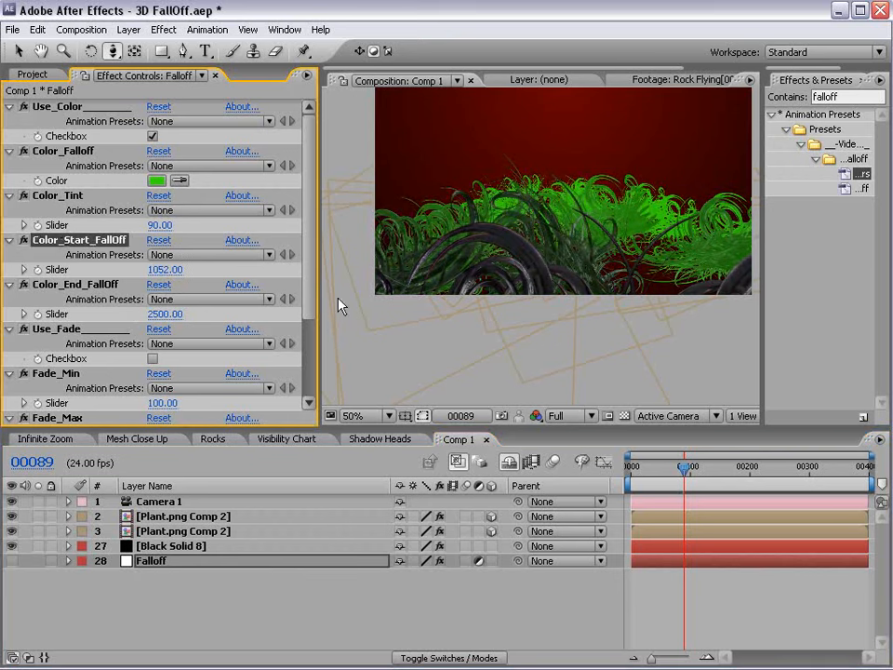
{"action": "left_click_drag", "start_coordinate": [156, 272], "coordinate": [443, 265]}
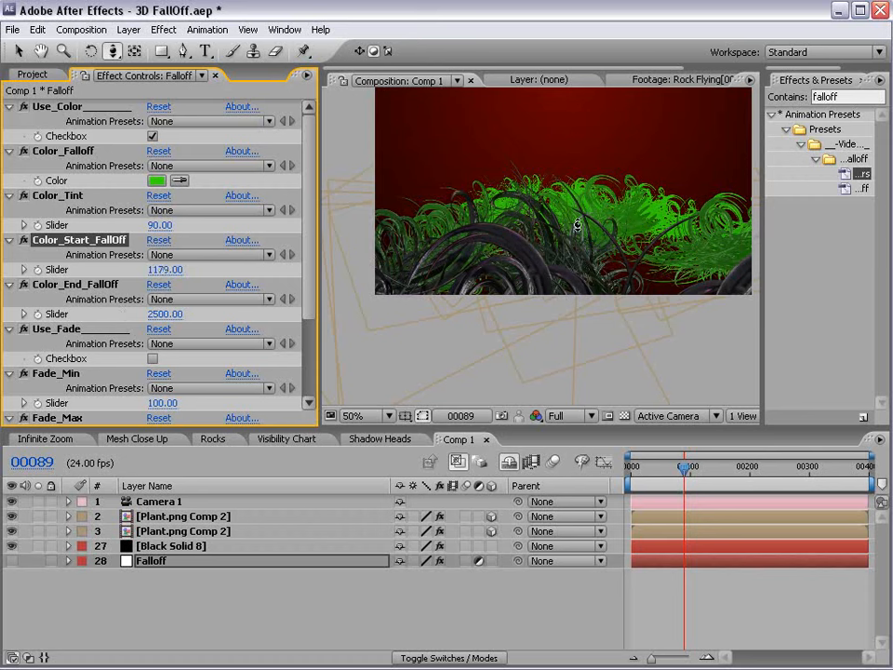
{"action": "left_click_drag", "start_coordinate": [590, 257], "coordinate": [558, 279]}
Change the Color_Falloff colour to orange-brown 7B2D12 at hue 16°.
{"action": "left_click", "coordinate": [180, 180]}
{"action": "left_click", "coordinate": [686, 184]}
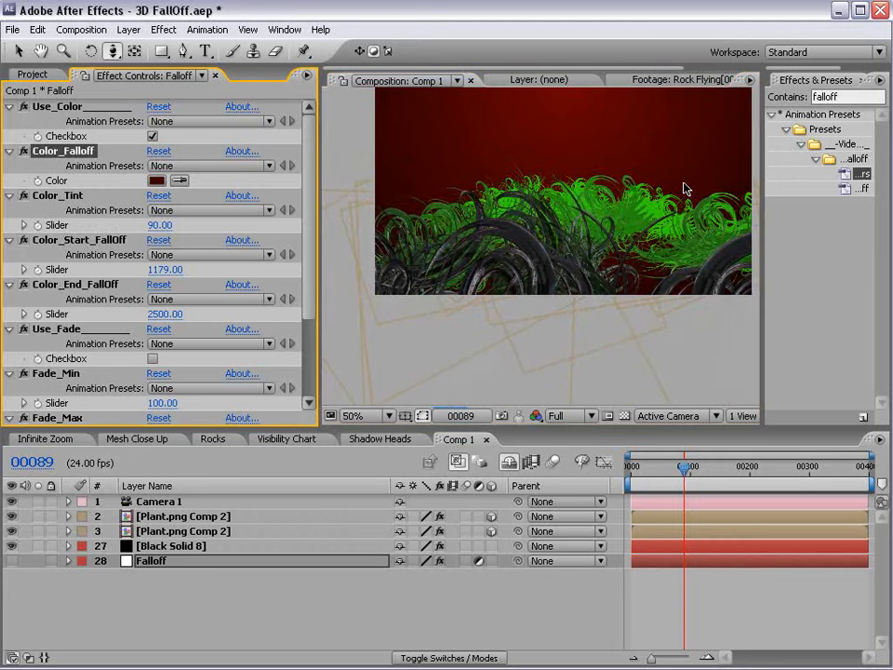
{"action": "left_click", "coordinate": [156, 180]}
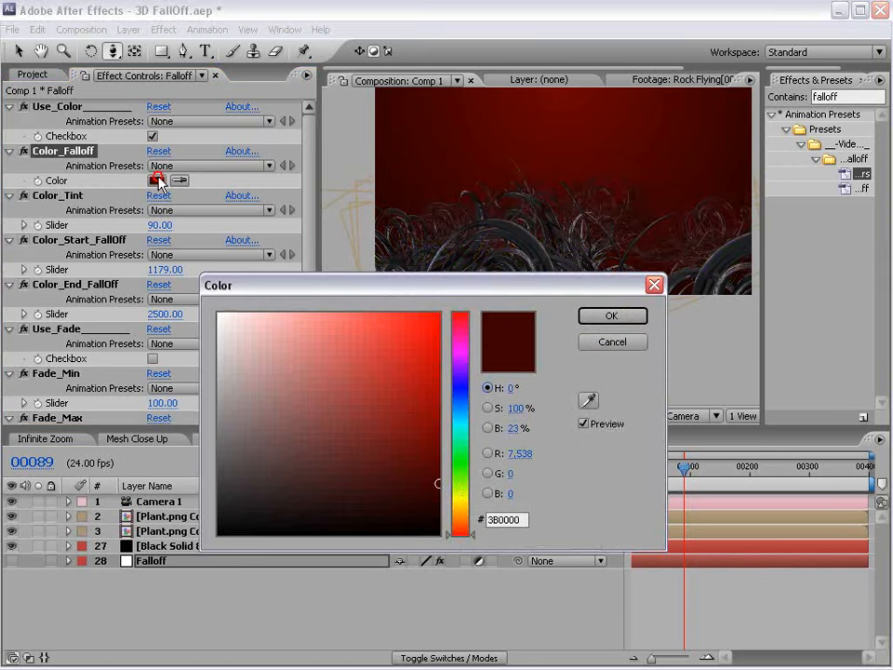
{"action": "left_click", "coordinate": [465, 522]}
{"action": "left_click_drag", "start_coordinate": [425, 478], "coordinate": [442, 446]}
{"action": "left_click_drag", "start_coordinate": [472, 524], "coordinate": [464, 529]}
{"action": "mouse_move", "coordinate": [427, 432]}
{"action": "left_mouse_down"}
{"action": "mouse_move", "coordinate": [438, 424]}
{"action": "mouse_move", "coordinate": [433, 433]}
{"action": "mouse_move", "coordinate": [393, 427]}
{"action": "mouse_move", "coordinate": [403, 428]}
{"action": "left_mouse_up"}
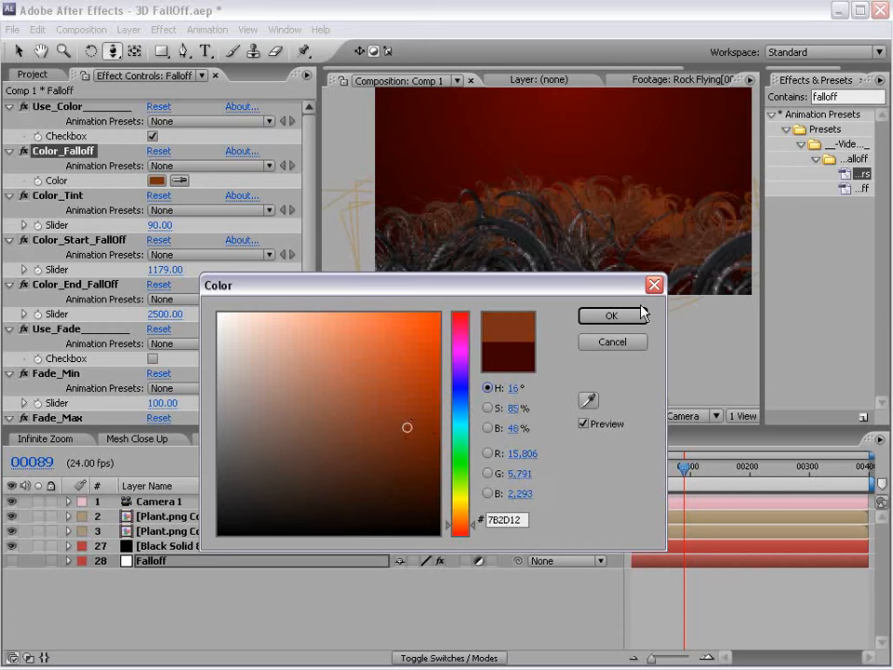
{"action": "left_click", "coordinate": [637, 315]}
Pan the preview and orbit Camera 1 across the plant field to reframe it.
{"action": "key", "text": "h"}
{"action": "left_click_drag", "start_coordinate": [609, 238], "coordinate": [585, 255]}
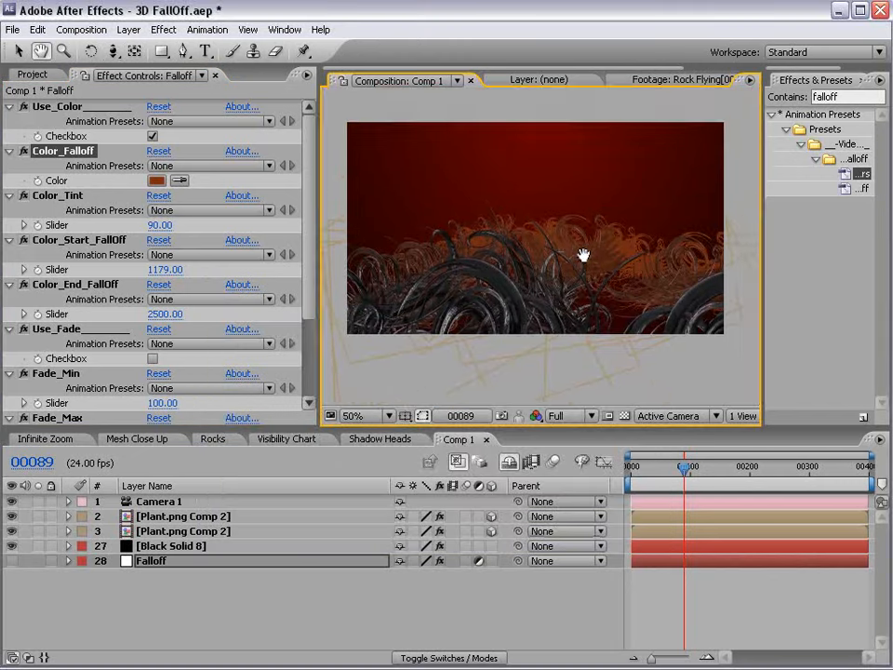
{"action": "key", "text": "c"}
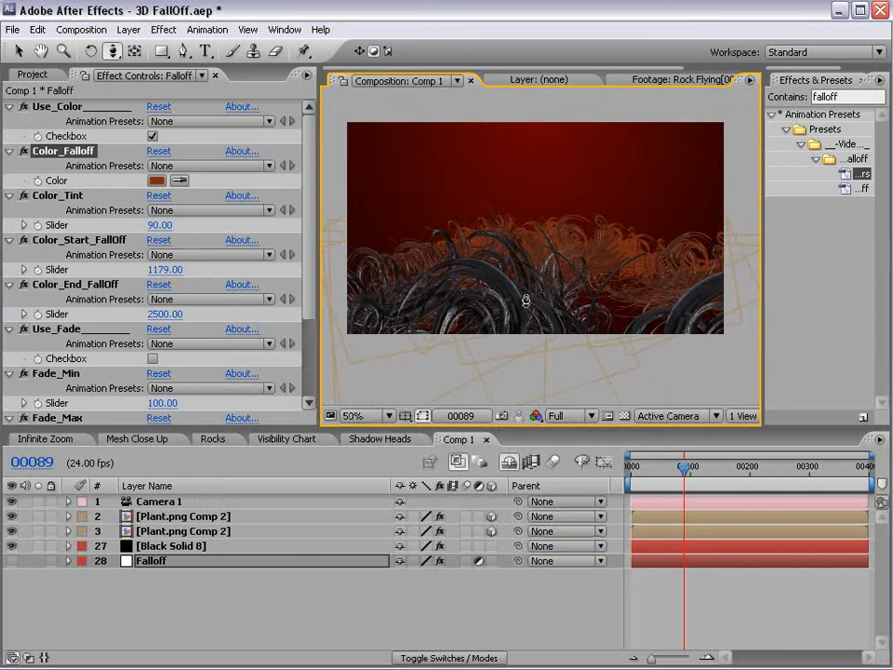
{"action": "left_click_drag", "start_coordinate": [548, 299], "coordinate": [514, 257]}
{"action": "key", "text": "c"}
Render the preview at Half resolution and deselect the Falloff layer.
{"action": "left_click", "coordinate": [576, 415]}
{"action": "left_click", "coordinate": [590, 504]}
{"action": "left_click", "coordinate": [686, 556]}
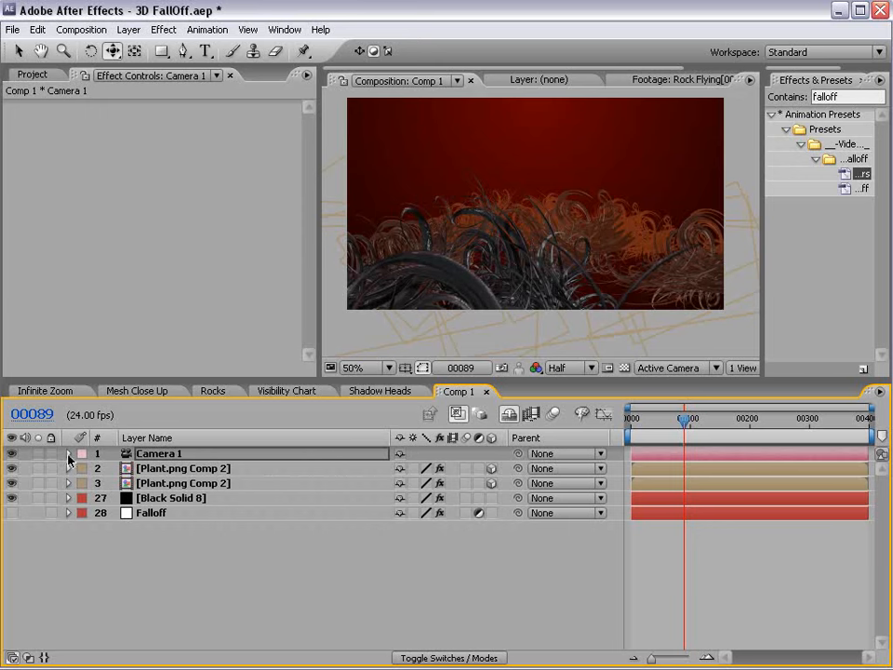
Turn on Camera 1's depth of field with Aperture 113 and Blur Level 489%.
{"action": "left_click", "coordinate": [68, 457]}
{"action": "left_click", "coordinate": [68, 453]}
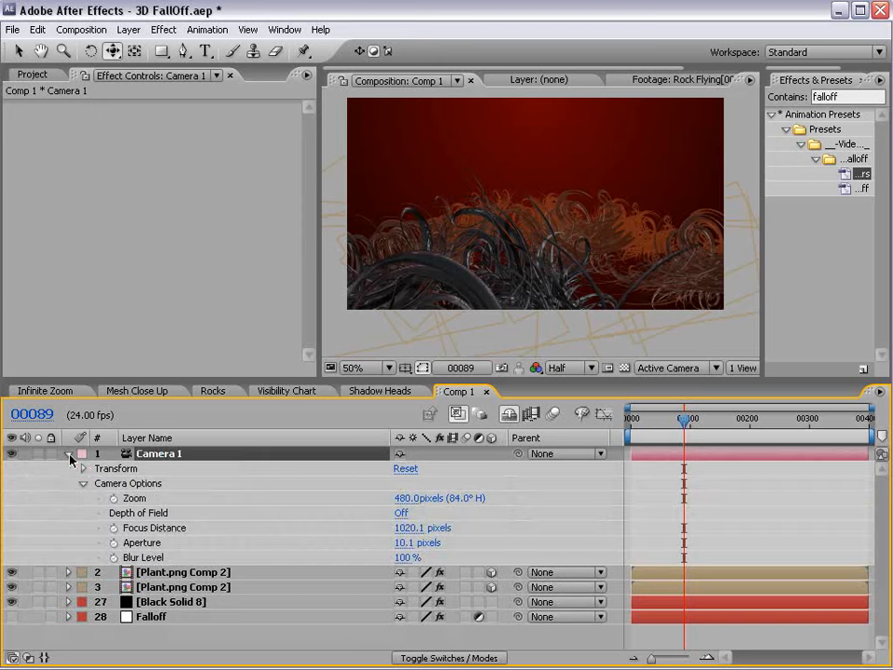
{"action": "left_click", "coordinate": [399, 514]}
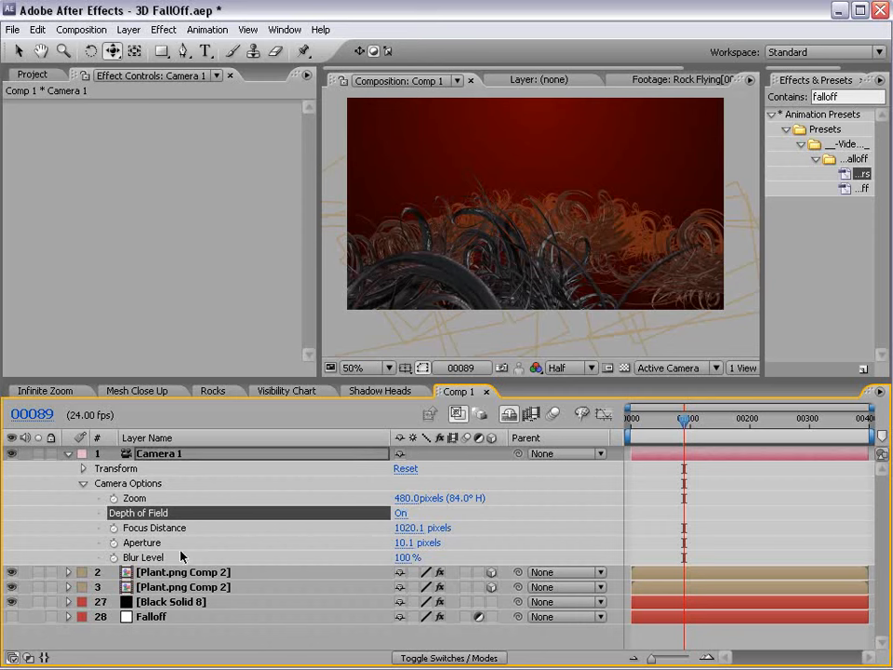
{"action": "left_click", "coordinate": [402, 543]}
{"action": "type", "text": "60"}
{"action": "key", "text": "Return"}
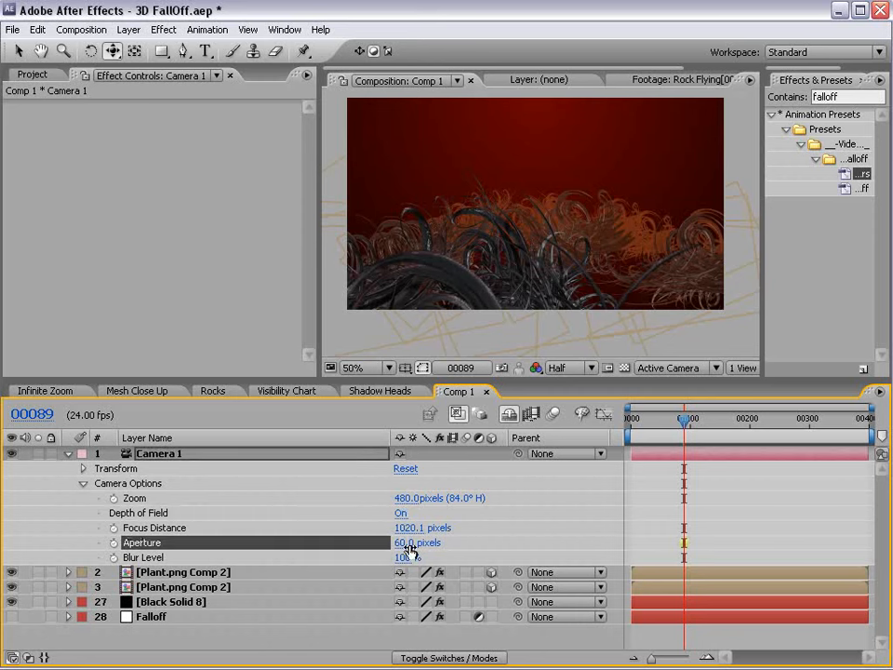
{"action": "left_click_drag", "start_coordinate": [402, 558], "coordinate": [420, 544]}
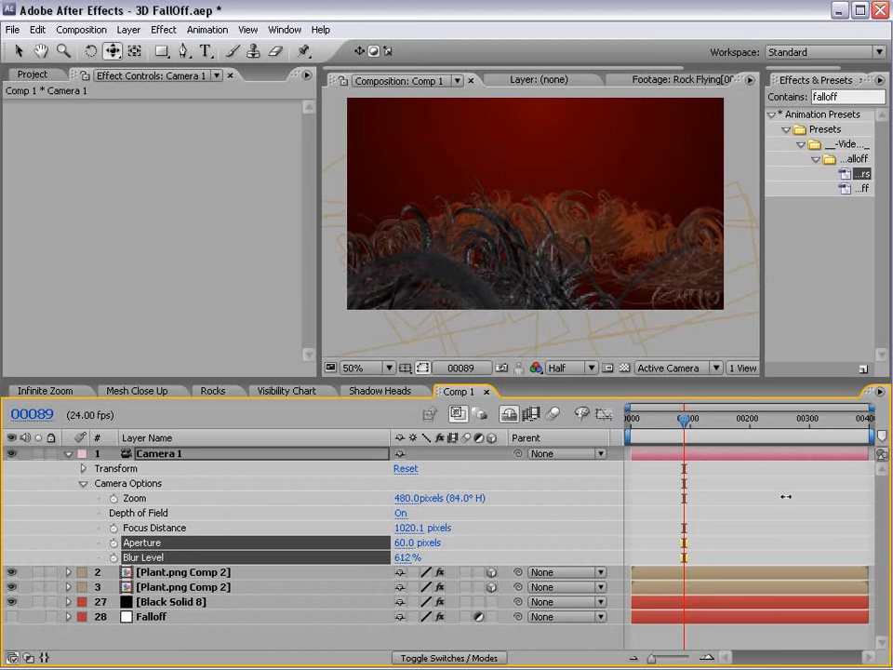
{"action": "left_click_drag", "start_coordinate": [401, 543], "coordinate": [418, 526]}
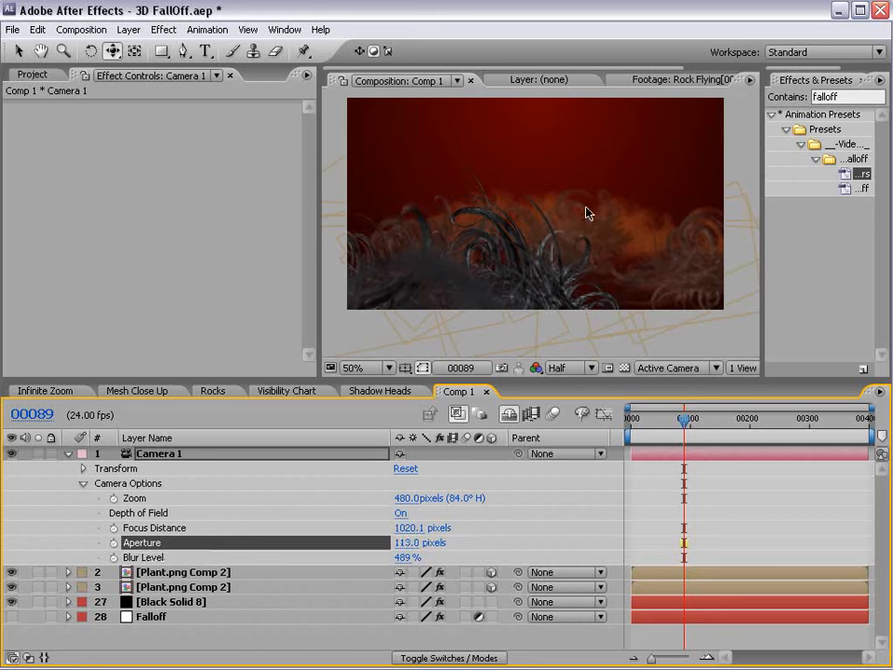
{"action": "left_click_drag", "start_coordinate": [534, 238], "coordinate": [559, 221]}
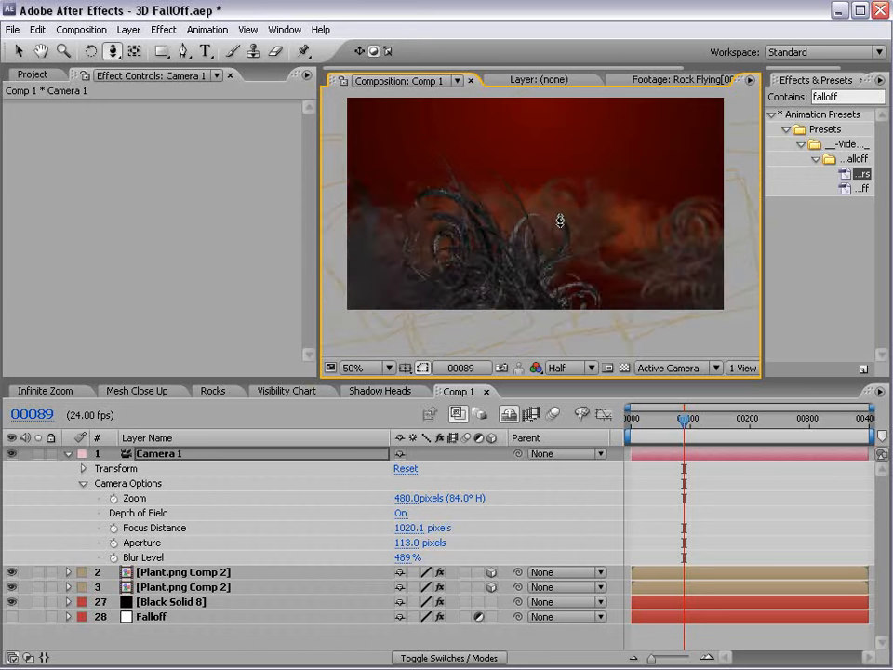
Create a new black solid layer in Comp 1.
{"action": "left_click", "coordinate": [67, 453]}
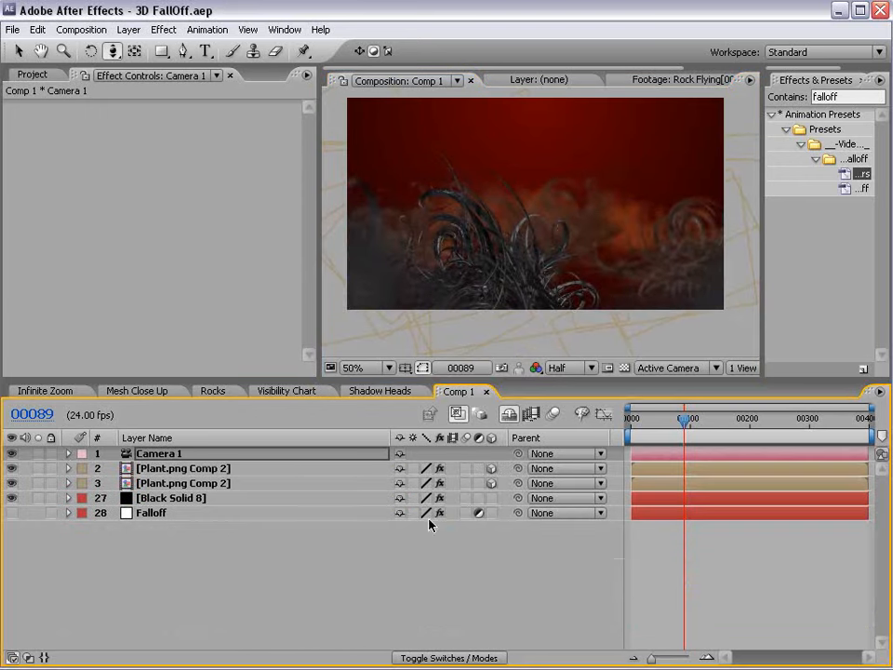
{"action": "left_click", "coordinate": [700, 560]}
{"action": "left_click", "coordinate": [129, 29]}
{"action": "mouse_move", "coordinate": [135, 49]}
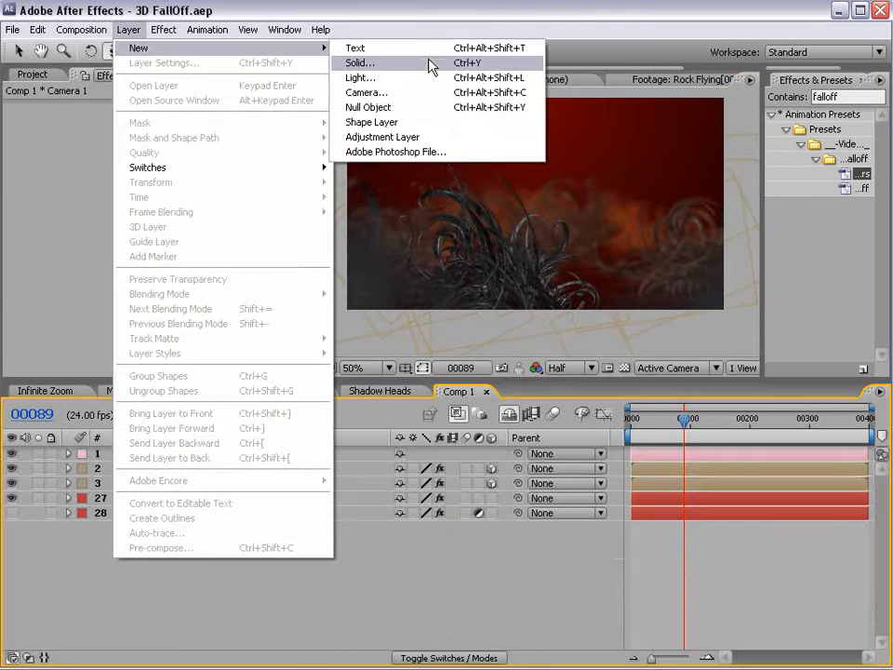
{"action": "left_click", "coordinate": [371, 63]}
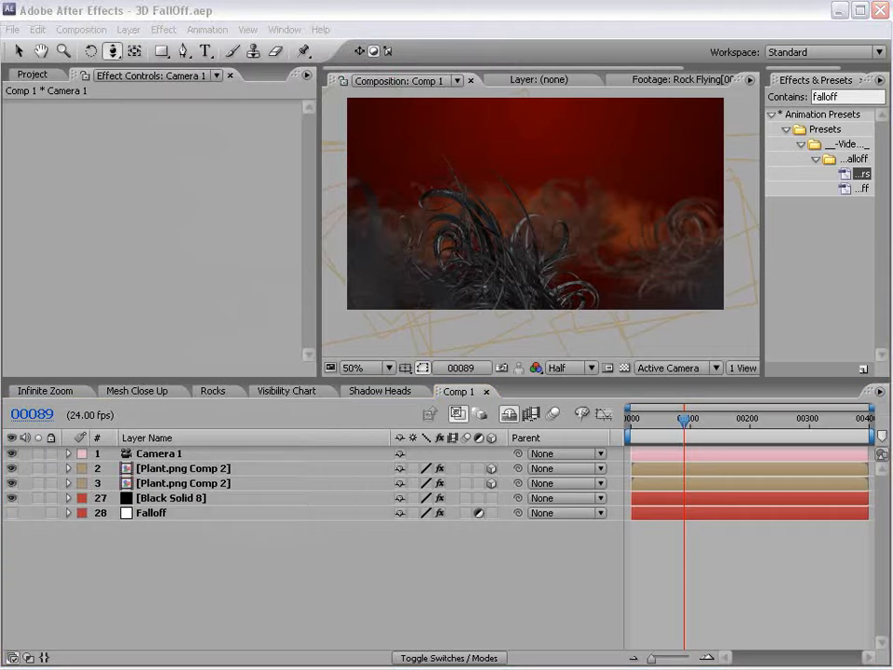
{"action": "left_click", "coordinate": [374, 477]}
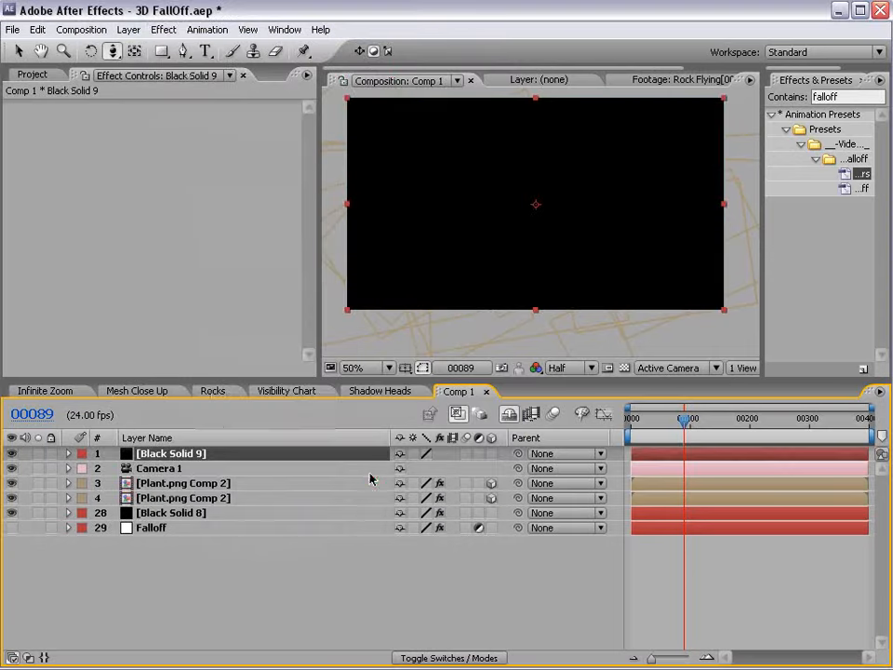
Apply Simulation > CC Particle World to Black Solid 9.
{"action": "left_click", "coordinate": [172, 28]}
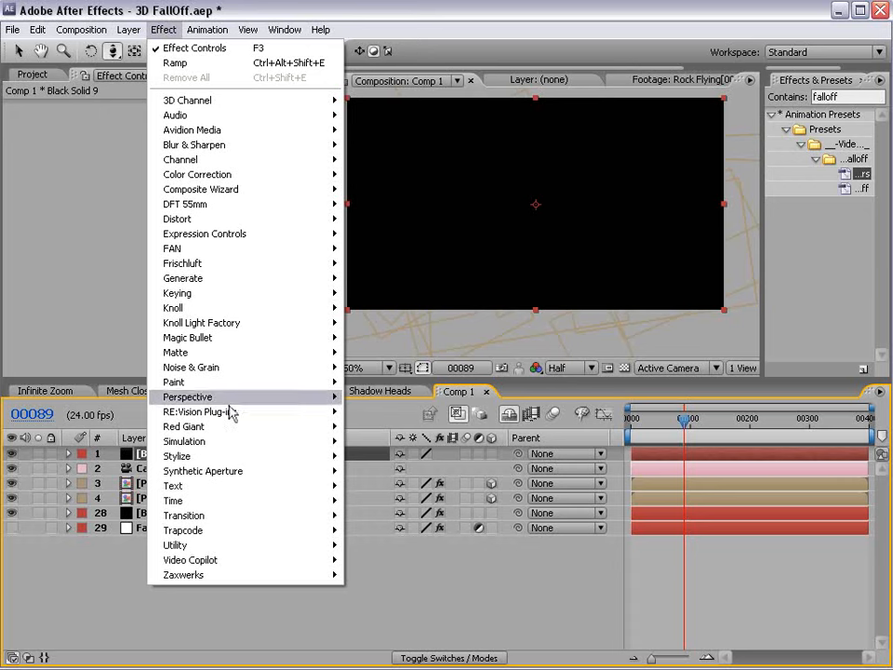
{"action": "left_click", "coordinate": [219, 441]}
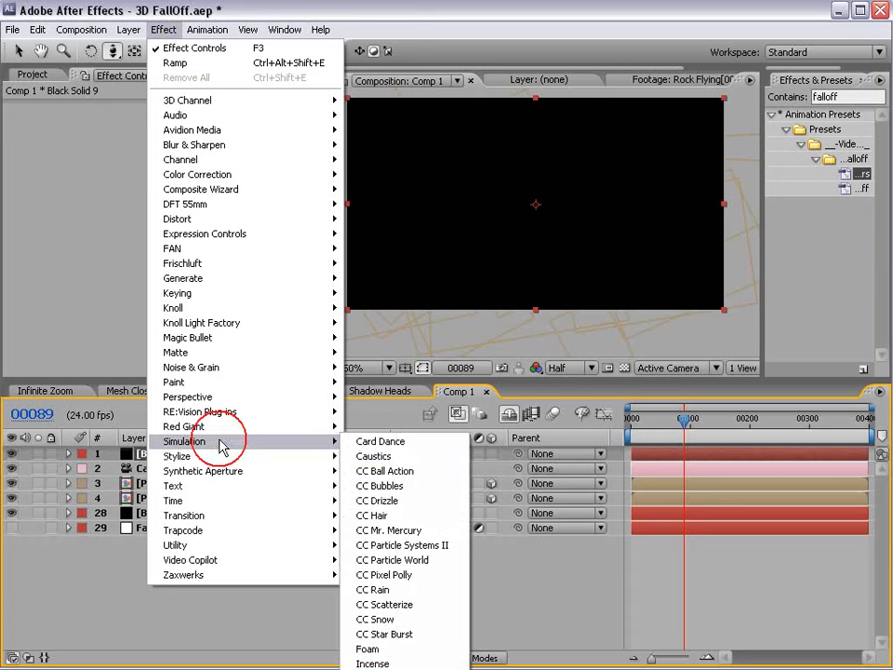
{"action": "left_click", "coordinate": [393, 560]}
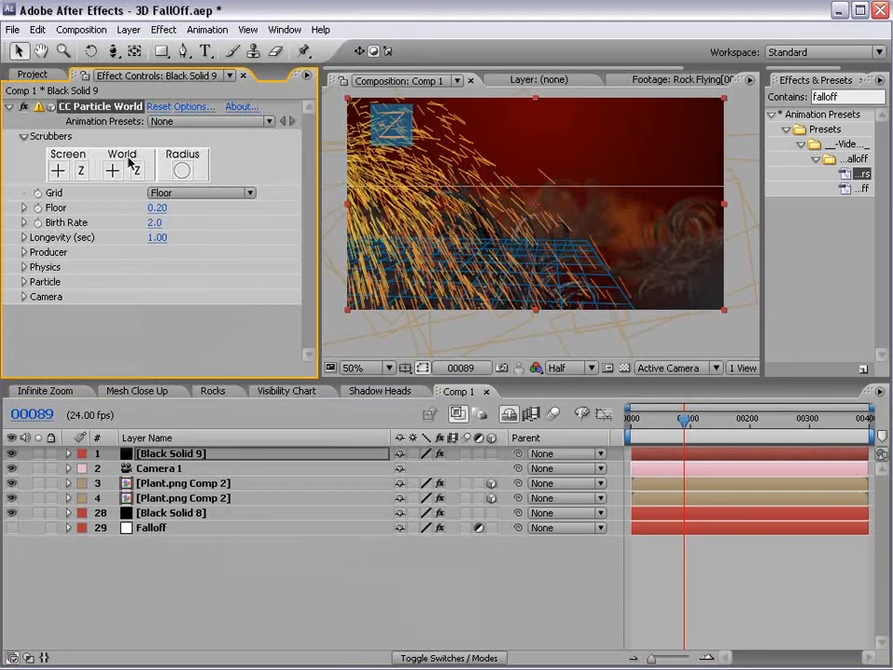
Turn off the CC Particle World grid, expand Producer and Physics, and solo the particle layer.
{"action": "left_click", "coordinate": [180, 191]}
{"action": "left_click", "coordinate": [194, 135]}
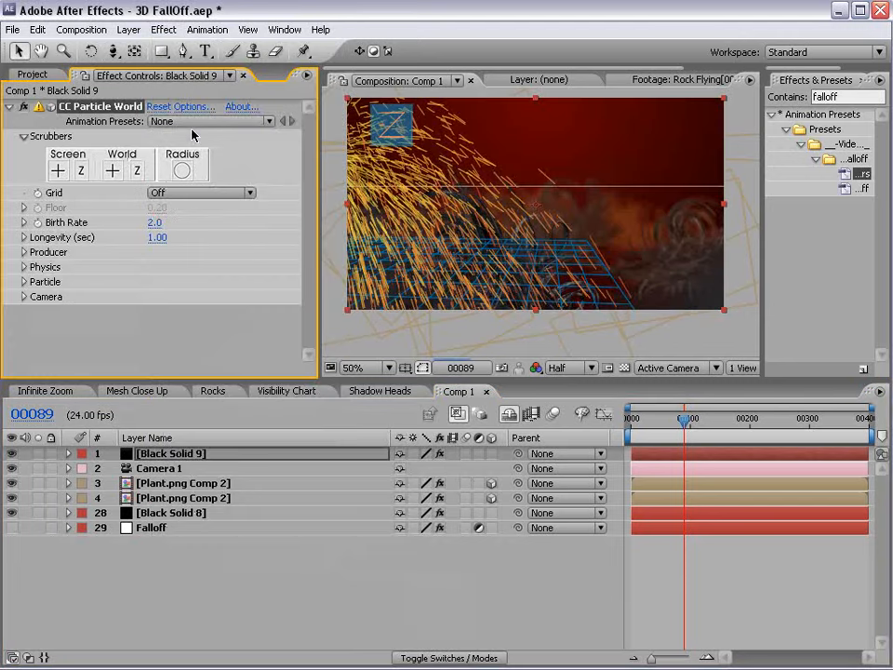
{"action": "left_click", "coordinate": [24, 252]}
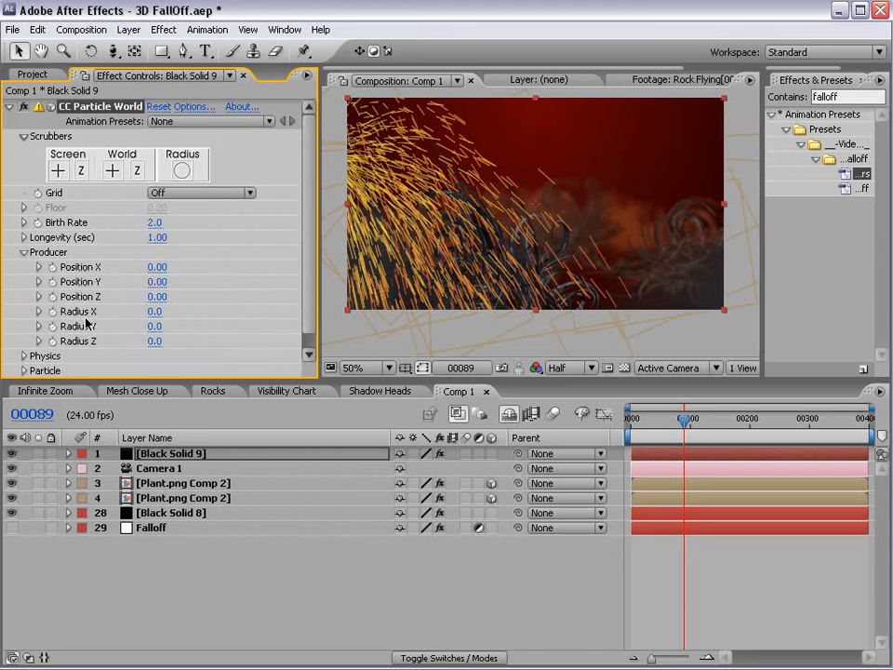
{"action": "left_click", "coordinate": [23, 356]}
{"action": "left_click_drag", "start_coordinate": [126, 376], "coordinate": [139, 523]}
{"action": "left_click_drag", "start_coordinate": [702, 565], "coordinate": [710, 565]}
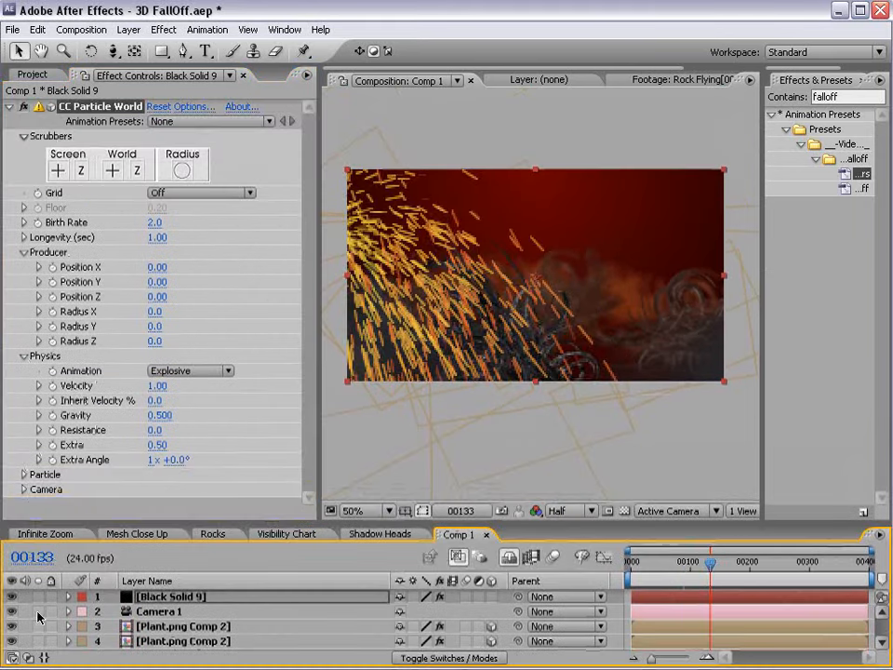
{"action": "left_click", "coordinate": [37, 596]}
Set Velocity to 0.05, Gravity to 0 and Radius X to 0.6.
{"action": "left_click", "coordinate": [160, 385]}
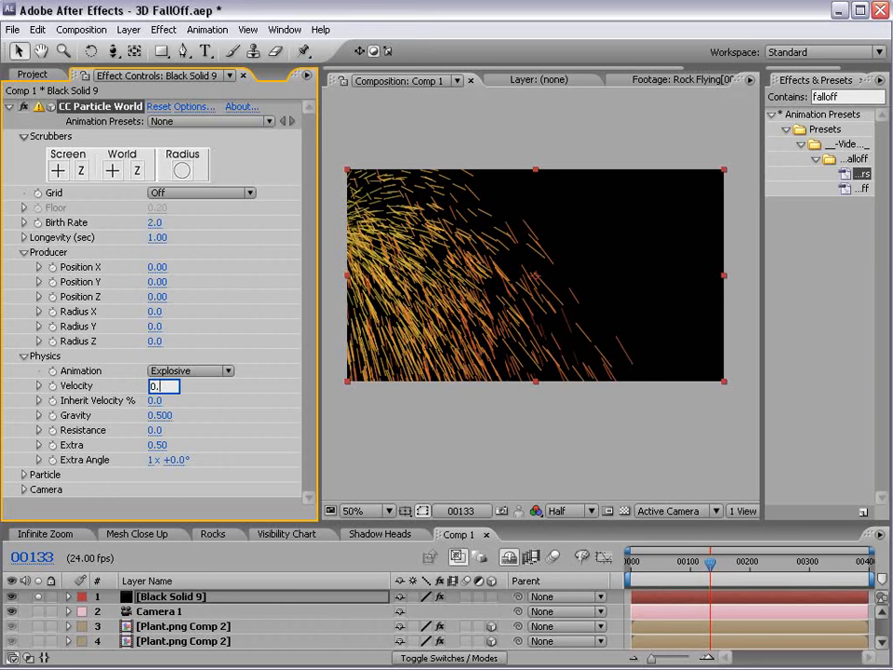
{"action": "type", "text": "0.05"}
{"action": "key", "text": "Return"}
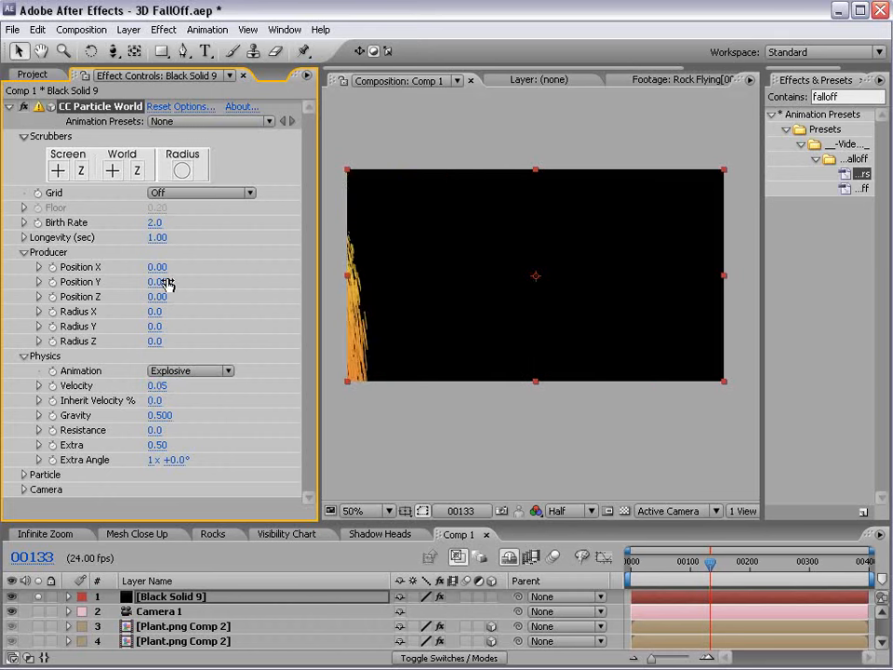
{"action": "left_click", "coordinate": [160, 415]}
{"action": "type", "text": "0.5"}
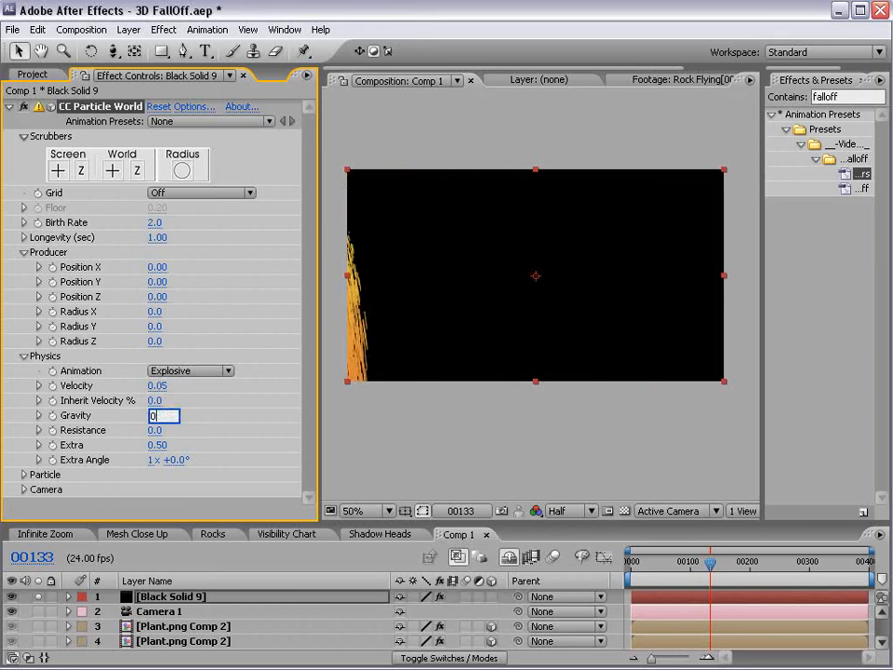
{"action": "key", "text": "Return"}
{"action": "key", "text": "c"}
{"action": "left_click_drag", "start_coordinate": [439, 279], "coordinate": [444, 309]}
{"action": "left_click_drag", "start_coordinate": [156, 311], "coordinate": [276, 311]}
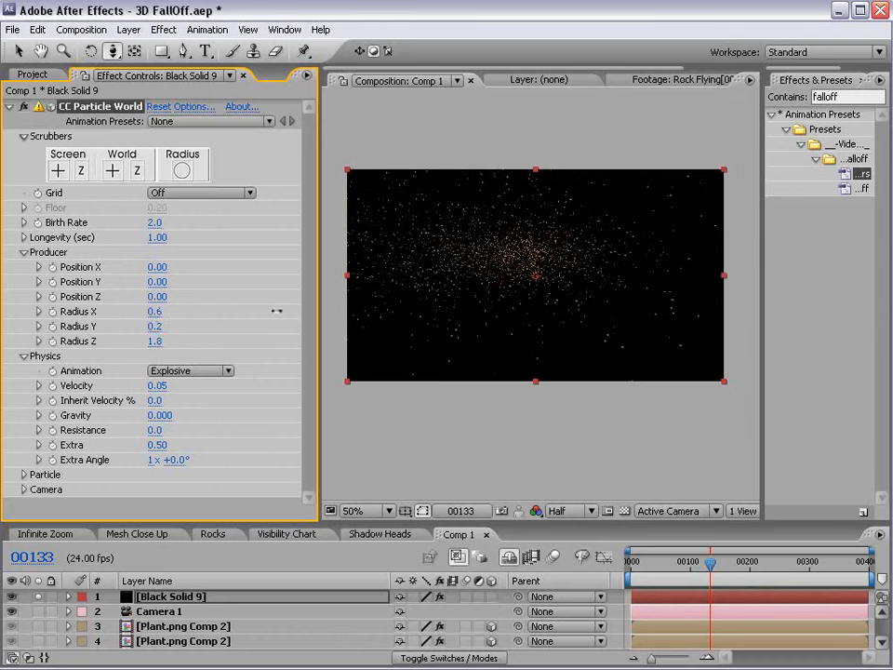
Set Birth Rate to 0.5 and Particle Type to Faded Sphere.
{"action": "left_click", "coordinate": [156, 223]}
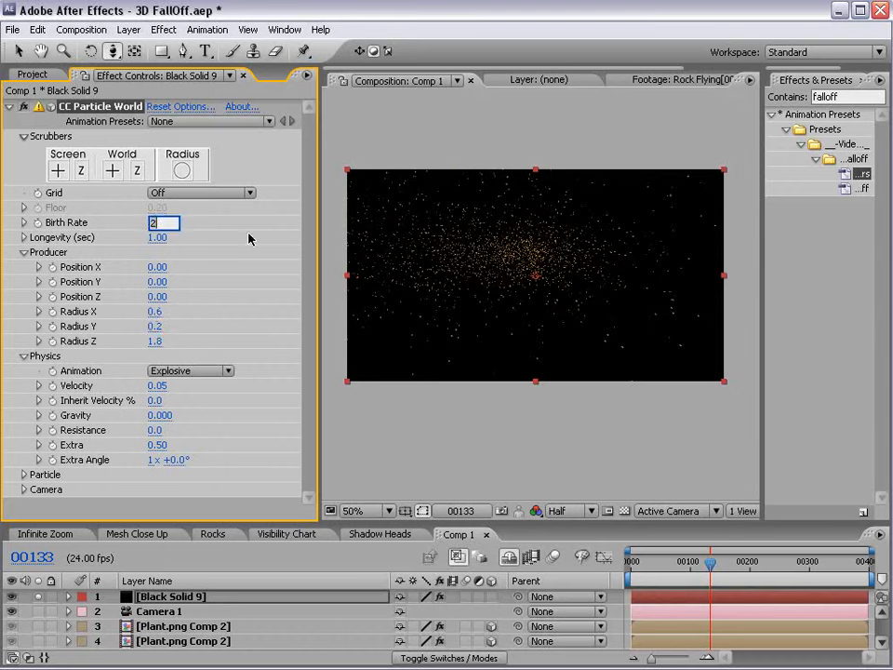
{"action": "key", "text": "Return"}
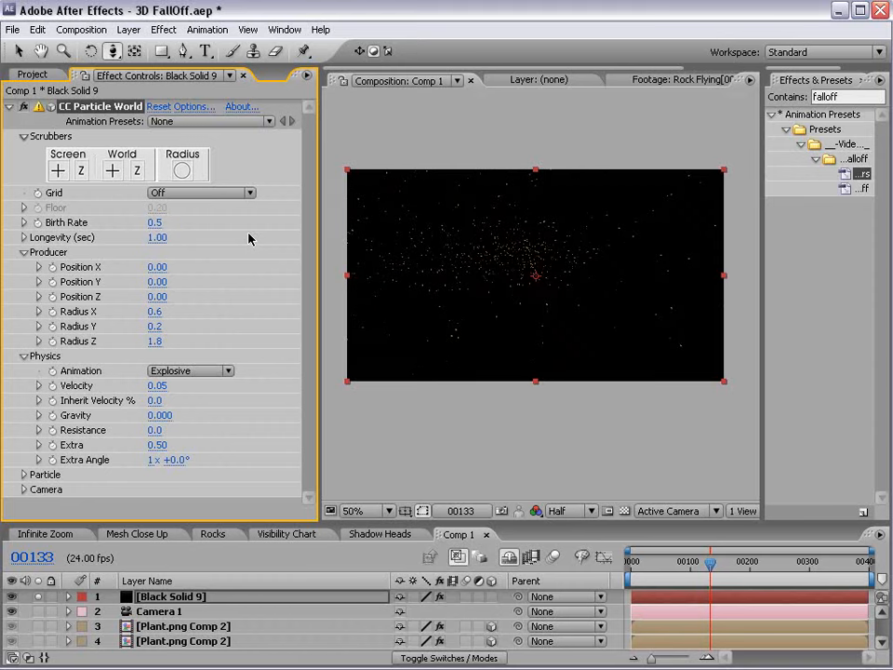
{"action": "left_click", "coordinate": [34, 477]}
{"action": "left_click", "coordinate": [208, 335]}
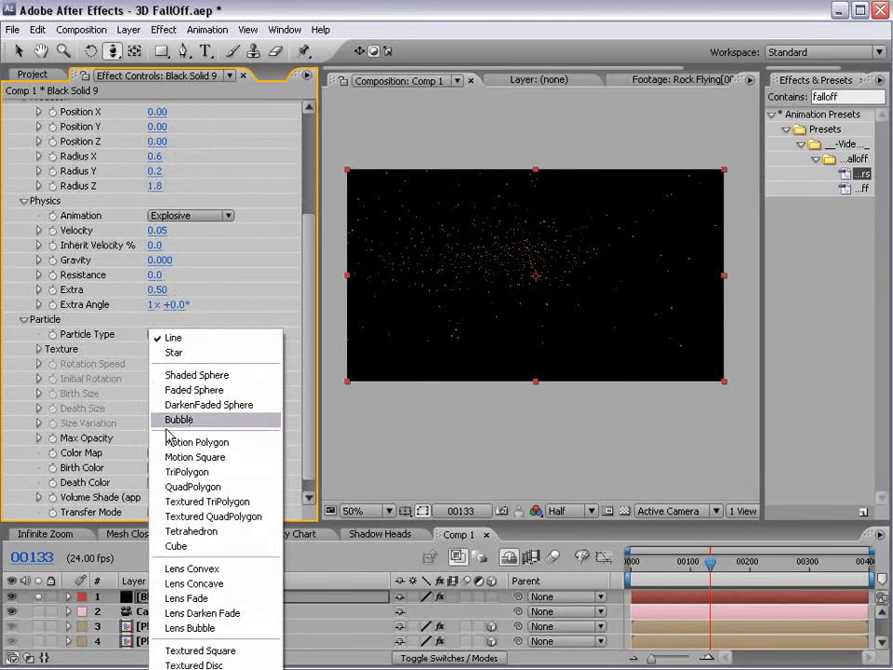
{"action": "left_click", "coordinate": [176, 391]}
Preview the drifting sparks and set their Longevity to 4 seconds.
{"action": "mouse_move", "coordinate": [712, 564]}
{"action": "left_mouse_down"}
{"action": "mouse_move", "coordinate": [680, 576]}
{"action": "mouse_move", "coordinate": [711, 575]}
{"action": "left_mouse_up"}
{"action": "key", "text": "space"}
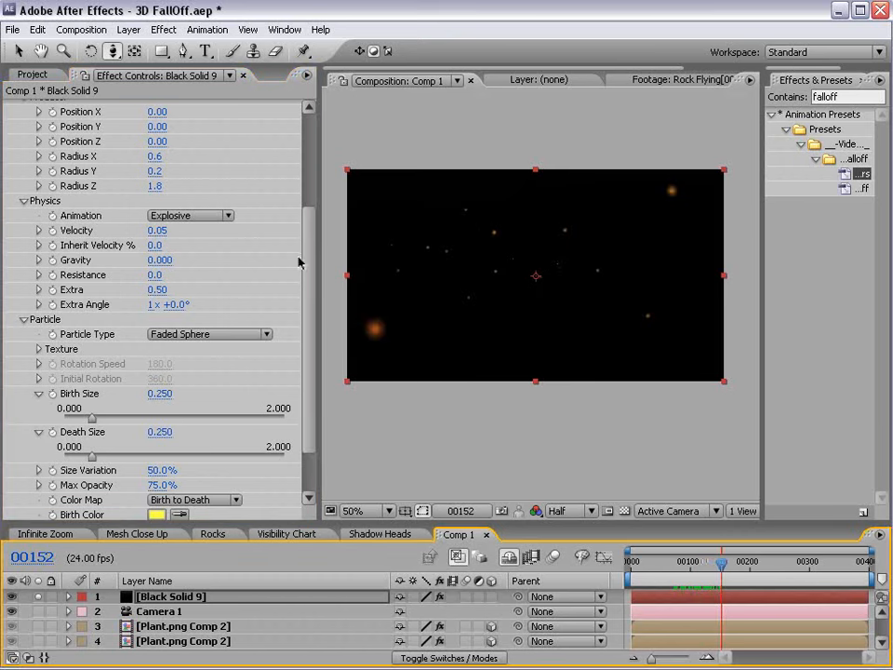
{"action": "scroll", "coordinate": [298, 261], "scroll_direction": "up", "scroll_amount": 5}
{"action": "left_click", "coordinate": [156, 238]}
{"action": "type", "text": "4"}
{"action": "key", "text": "Return"}
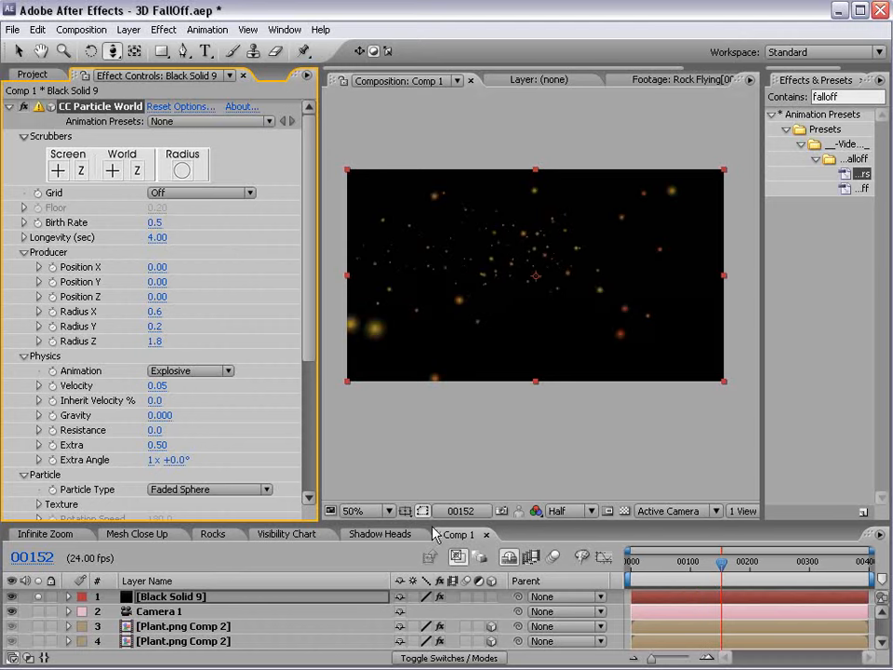
{"action": "left_click_drag", "start_coordinate": [433, 518], "coordinate": [433, 431]}
Unsolo the particles and set Camera 1 Position and Point of Interest keyframes at frame 0.
{"action": "left_click", "coordinate": [38, 508]}
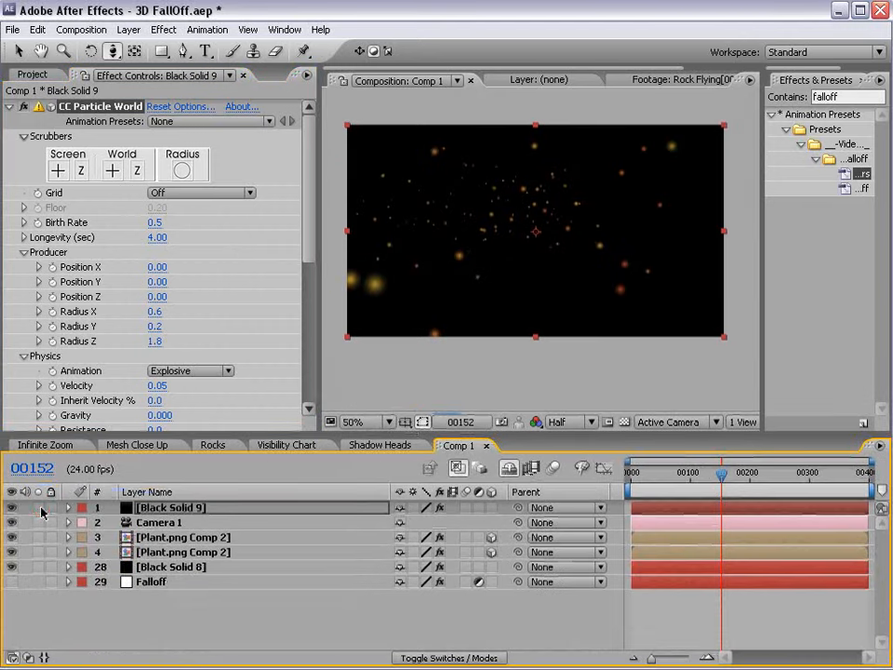
{"action": "mouse_move", "coordinate": [721, 476]}
{"action": "left_mouse_down"}
{"action": "mouse_move", "coordinate": [668, 480]}
{"action": "mouse_move", "coordinate": [715, 483]}
{"action": "left_mouse_up"}
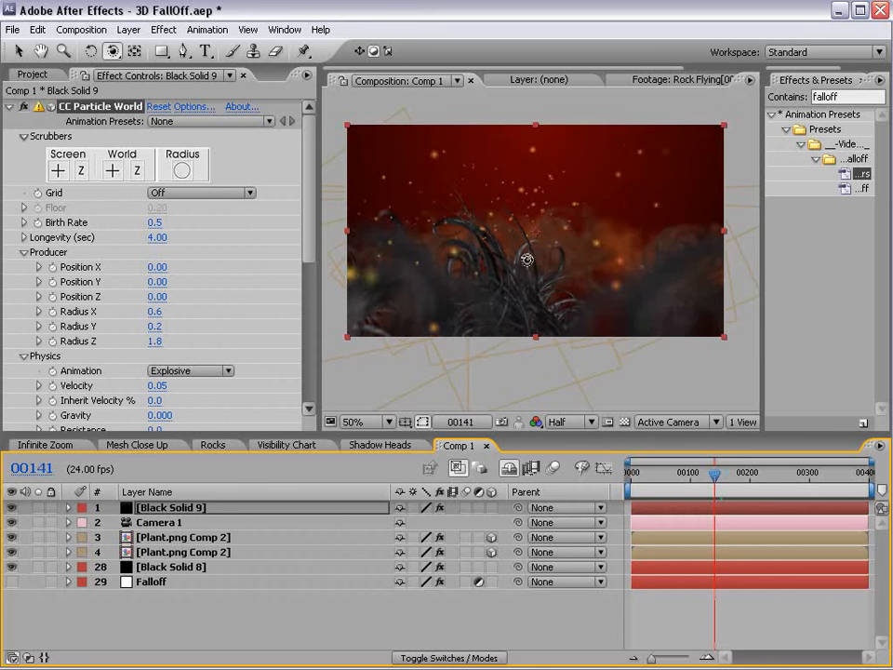
{"action": "left_click", "coordinate": [146, 524]}
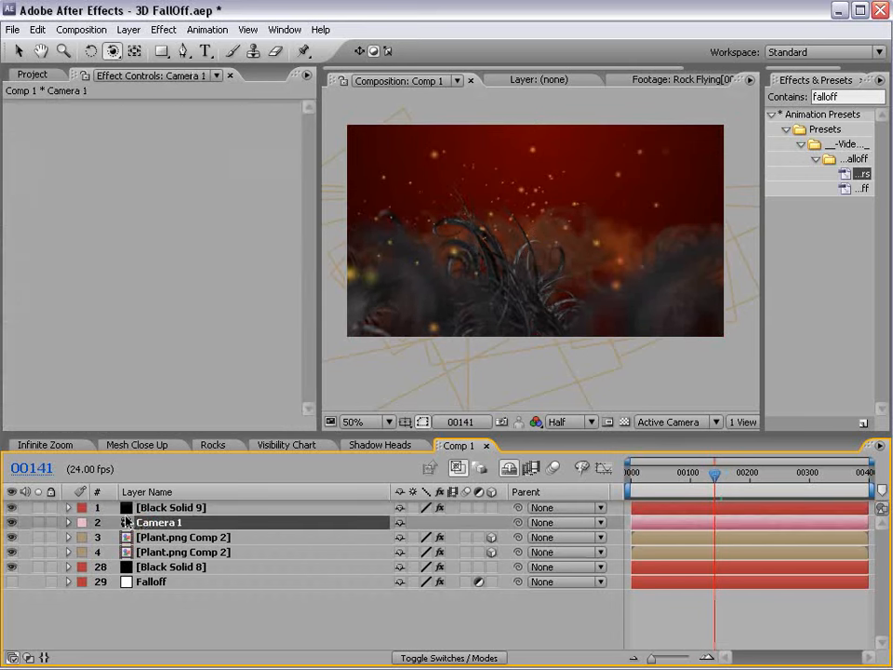
{"action": "key", "text": "p"}
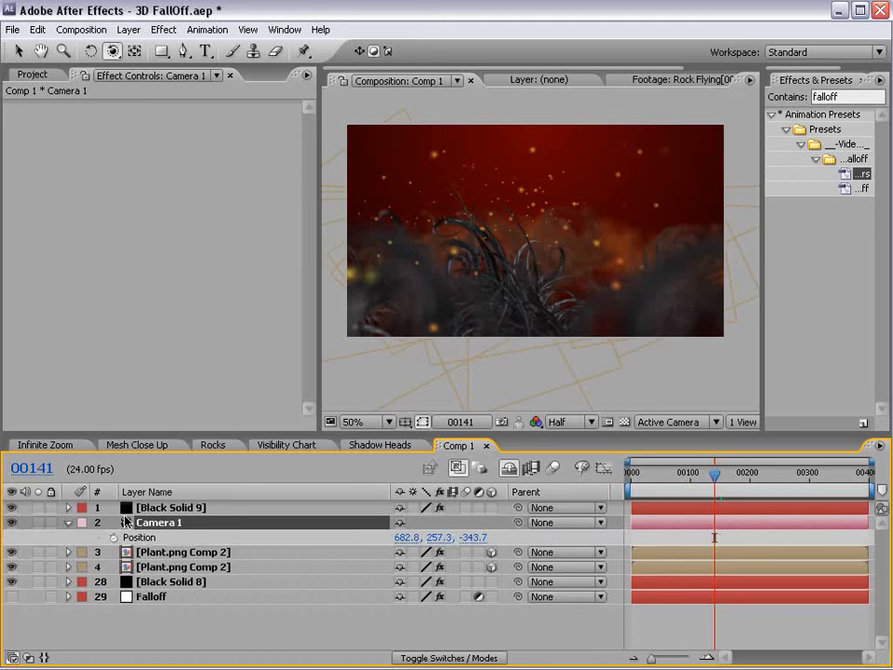
{"action": "key", "text": "shift+a"}
{"action": "left_click", "coordinate": [113, 538]}
{"action": "left_click", "coordinate": [114, 552]}
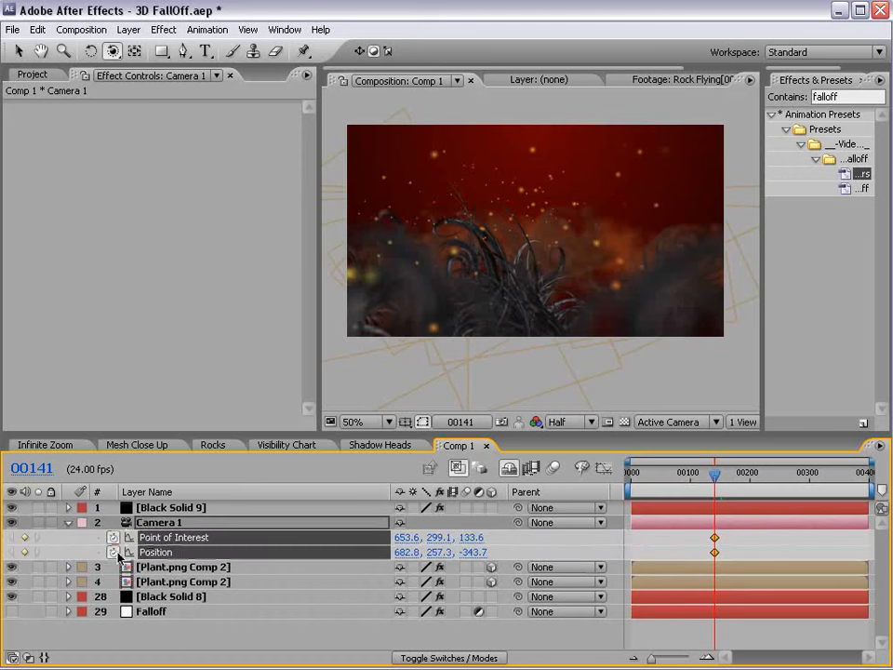
{"action": "left_click_drag", "start_coordinate": [718, 551], "coordinate": [632, 551]}
Pan Camera 1 to a later pose, pull it back for the opening shot, and preview.
{"action": "left_click_drag", "start_coordinate": [663, 482], "coordinate": [683, 483]}
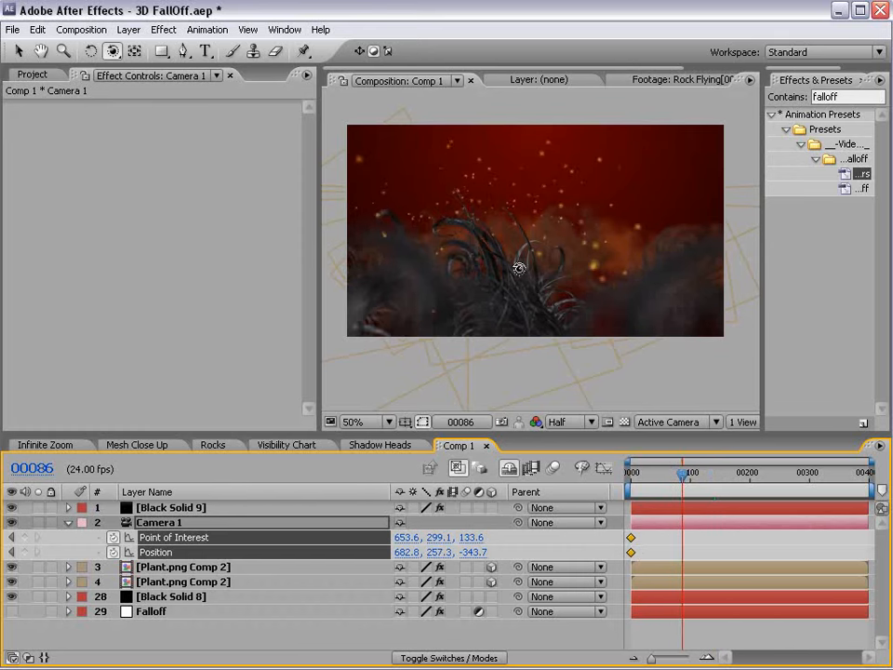
{"action": "left_click_drag", "start_coordinate": [116, 55], "coordinate": [145, 67]}
{"action": "left_click_drag", "start_coordinate": [518, 289], "coordinate": [620, 286]}
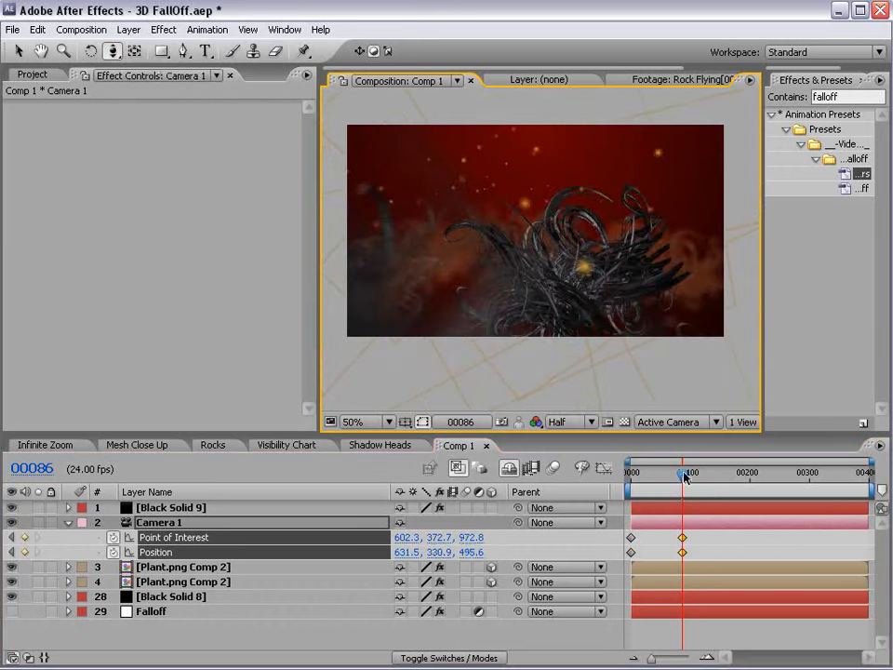
{"action": "key", "text": "Home"}
{"action": "left_click_drag", "start_coordinate": [523, 254], "coordinate": [578, 460]}
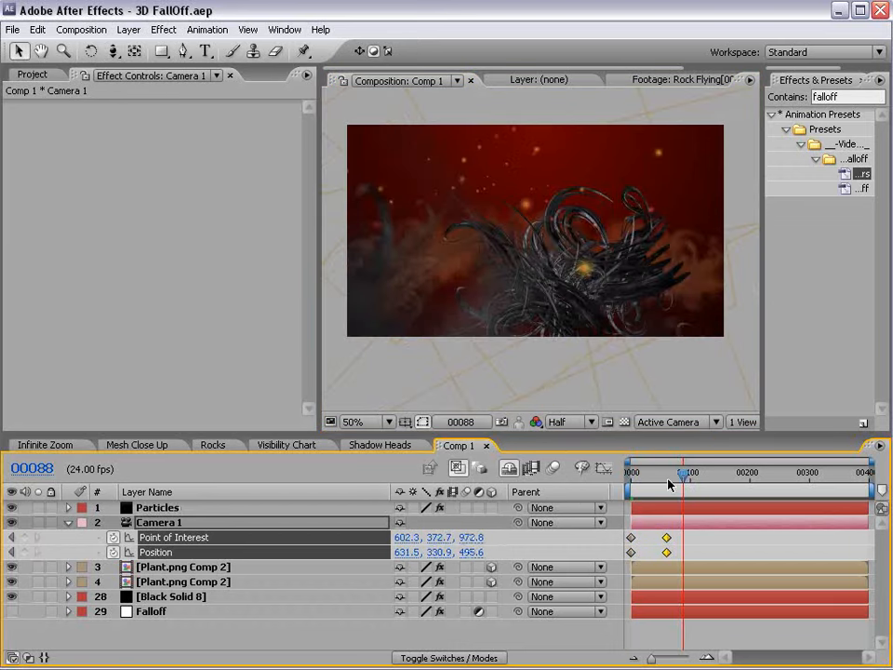
{"action": "key", "text": "KP_0"}
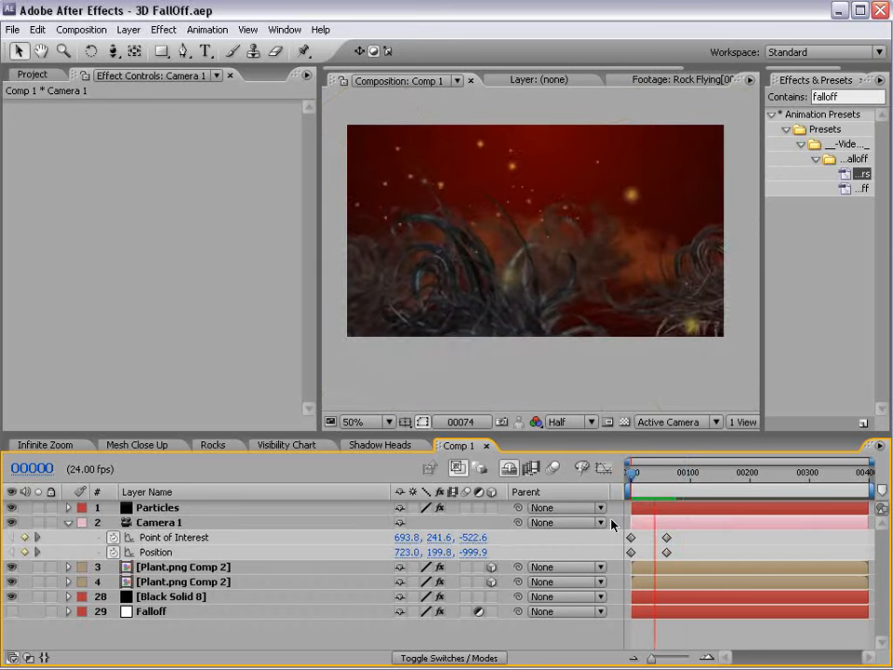
{"action": "key", "text": "space"}
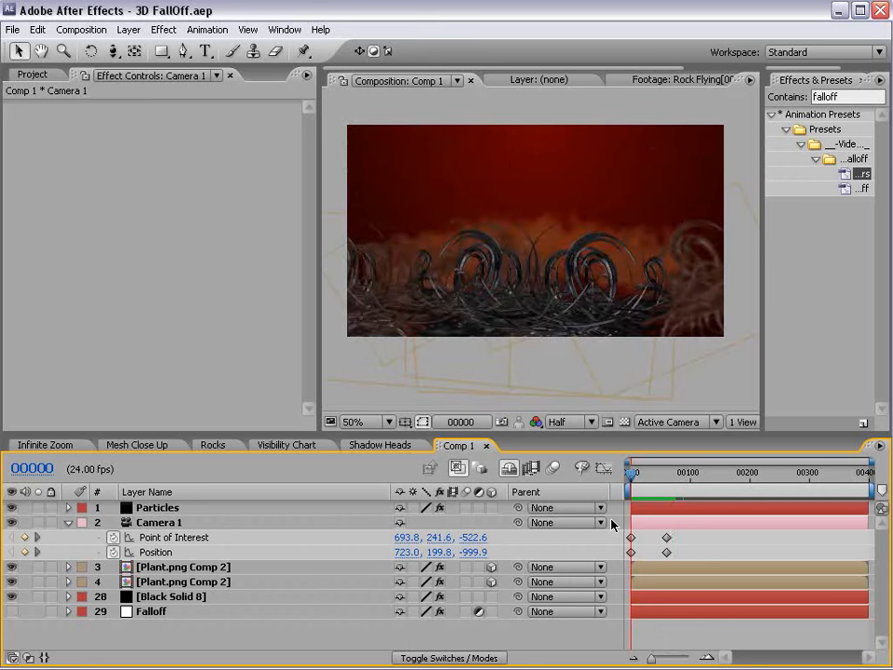
Apply Easy Ease to the four camera keyframes and save the project.
{"action": "left_click_drag", "start_coordinate": [686, 529], "coordinate": [627, 556]}
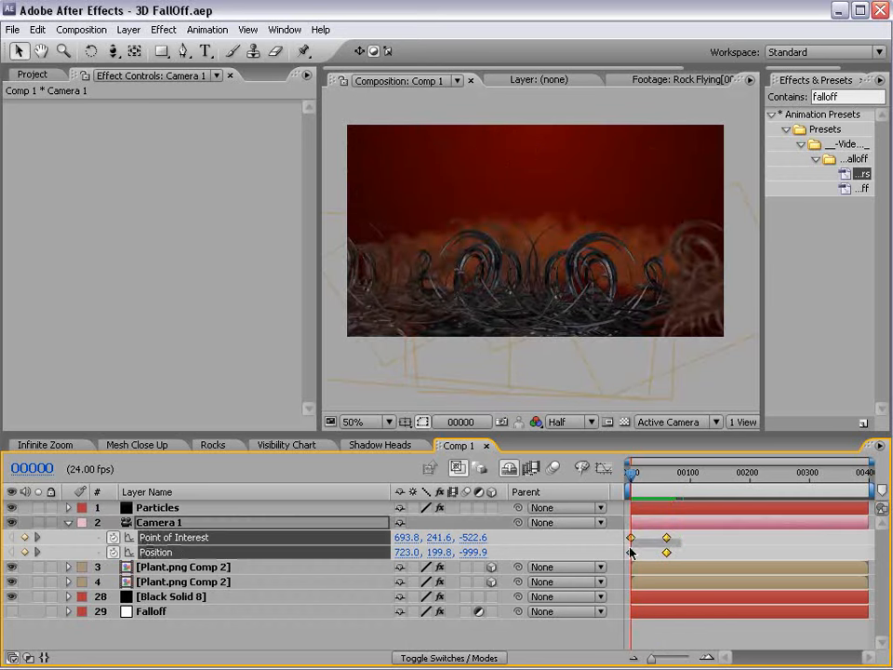
{"action": "key", "text": "F9"}
{"action": "left_click", "coordinate": [702, 541]}
{"action": "mouse_move", "coordinate": [633, 476]}
{"action": "left_mouse_down"}
{"action": "mouse_move", "coordinate": [668, 482]}
{"action": "mouse_move", "coordinate": [629, 497]}
{"action": "left_mouse_up"}
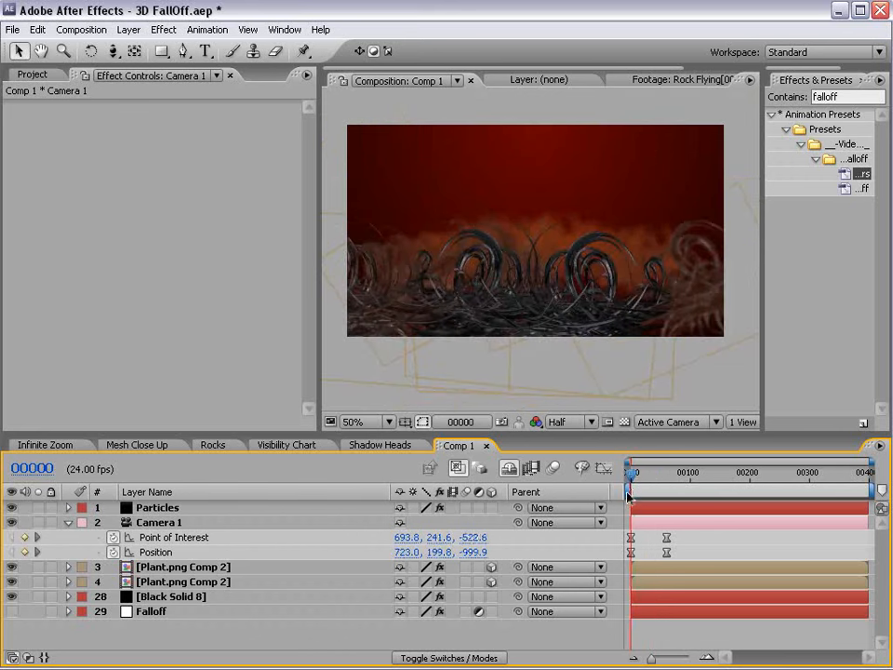
{"action": "key", "text": "ctrl+s"}
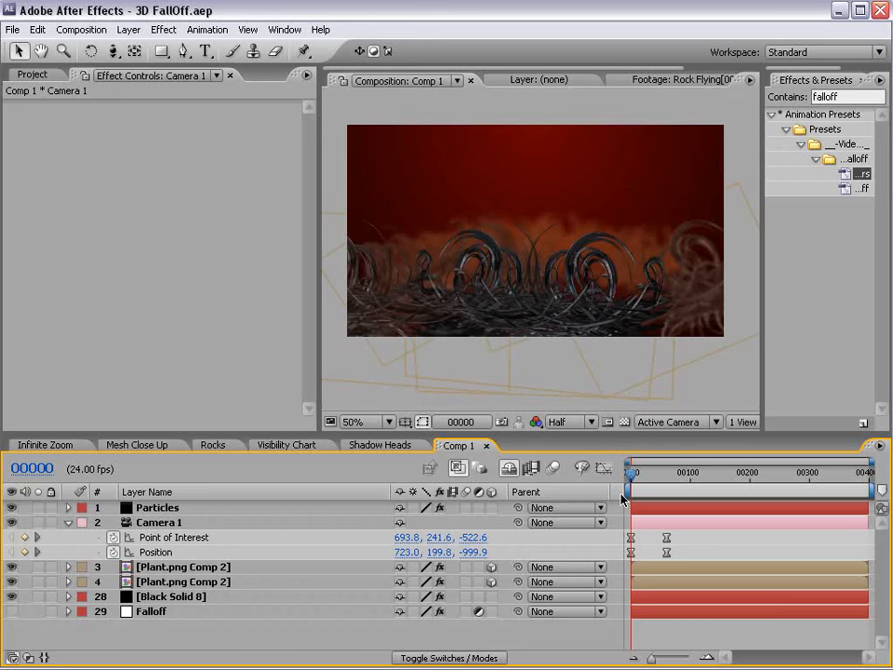
Switch to the Shadow Heads comp and scrub back through its X-Men figure animation.
{"action": "left_click", "coordinate": [367, 445]}
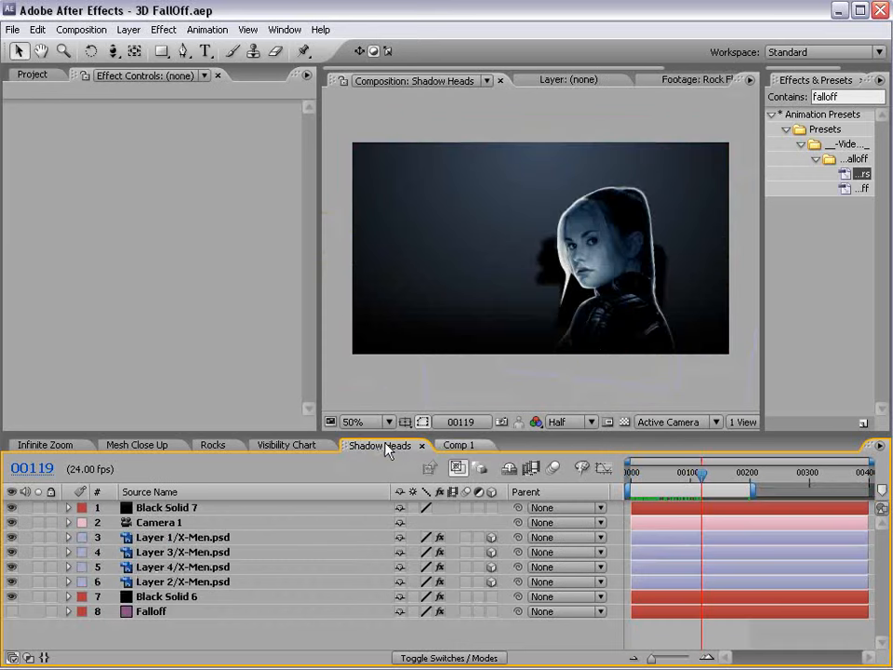
{"action": "left_click_drag", "start_coordinate": [702, 474], "coordinate": [670, 476]}
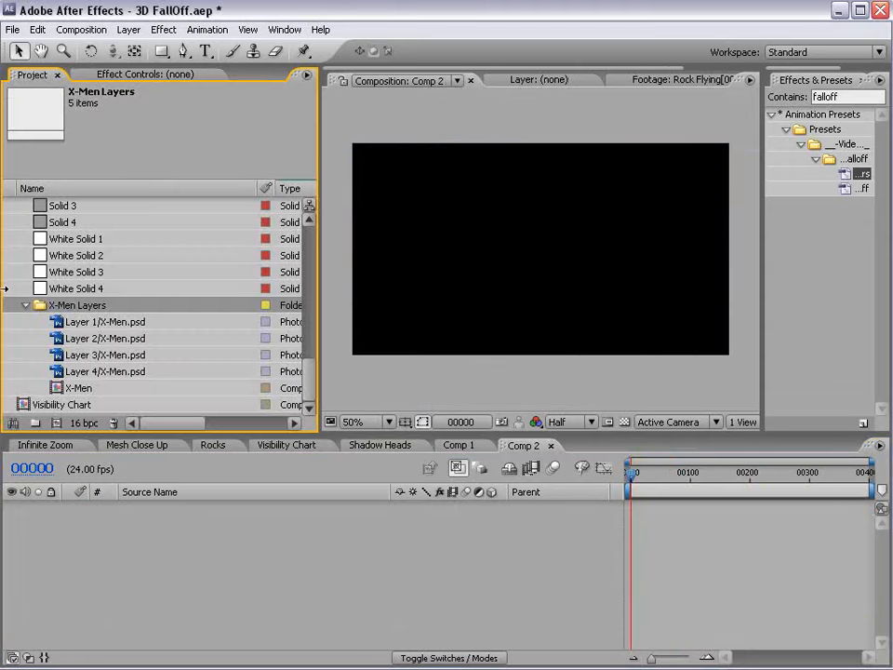
Drag Layer 1–4/X-Men.psd into the Comp 2 timeline and switch all four to 3D.
{"action": "left_click", "coordinate": [66, 322]}
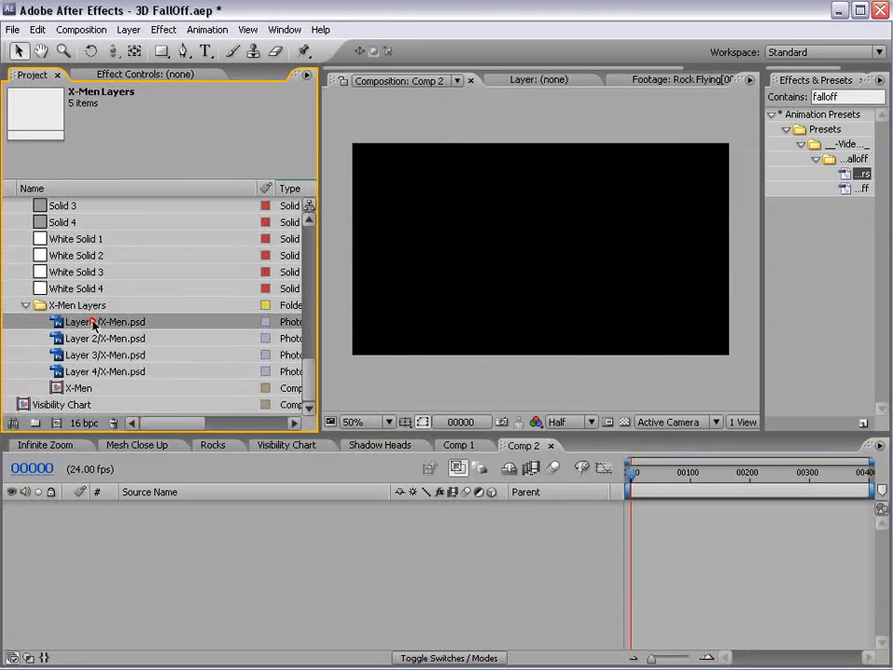
{"action": "left_click", "coordinate": [65, 370], "text": "shift"}
{"action": "left_click_drag", "start_coordinate": [80, 353], "coordinate": [631, 510]}
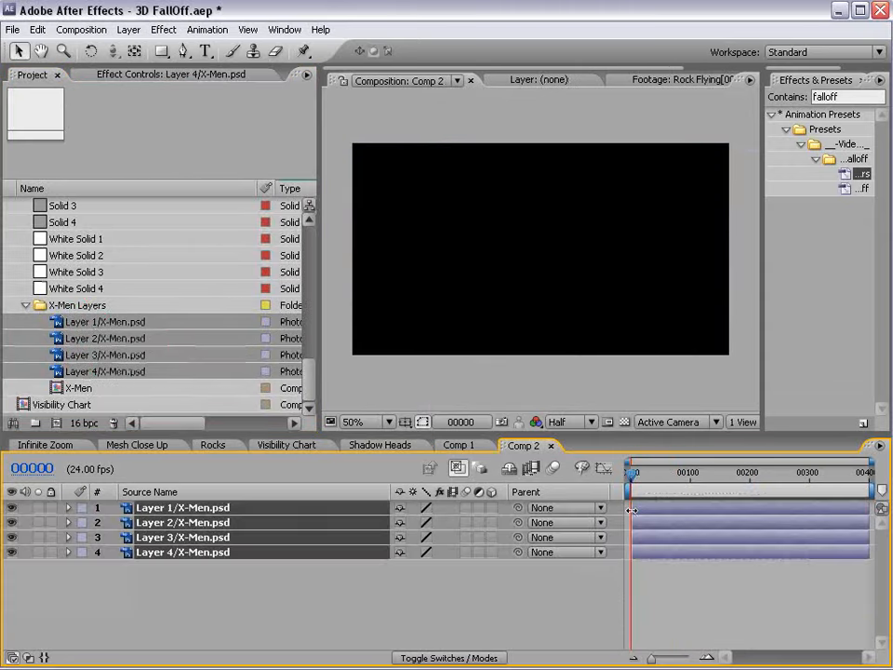
{"action": "left_click", "coordinate": [539, 253]}
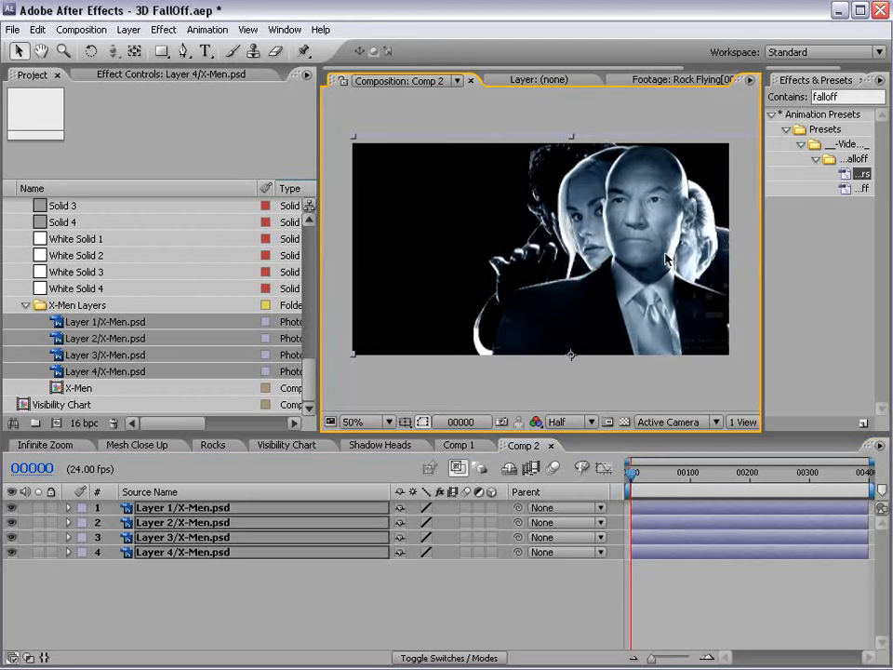
{"action": "left_click", "coordinate": [382, 567]}
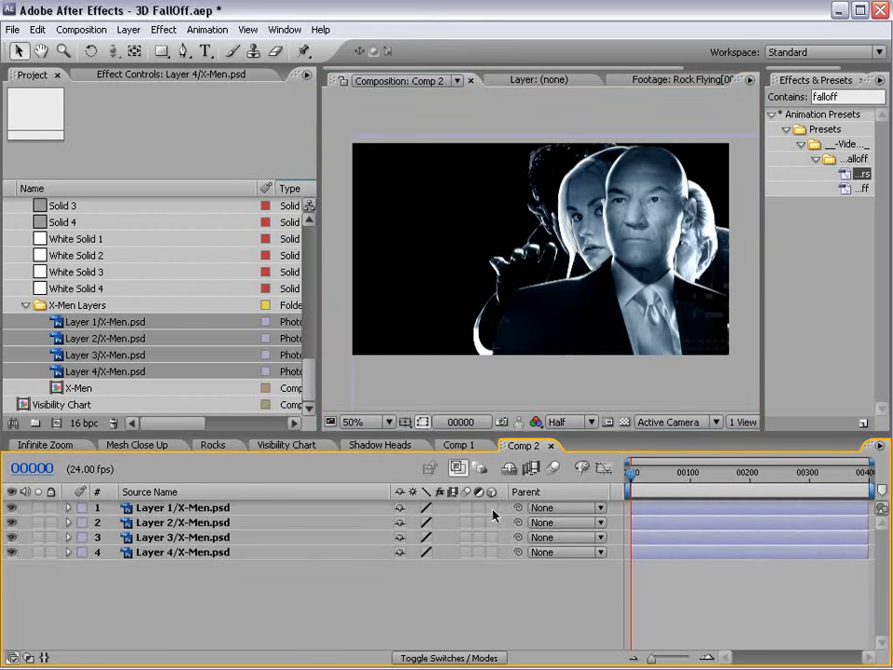
{"action": "left_click_drag", "start_coordinate": [492, 507], "coordinate": [494, 567]}
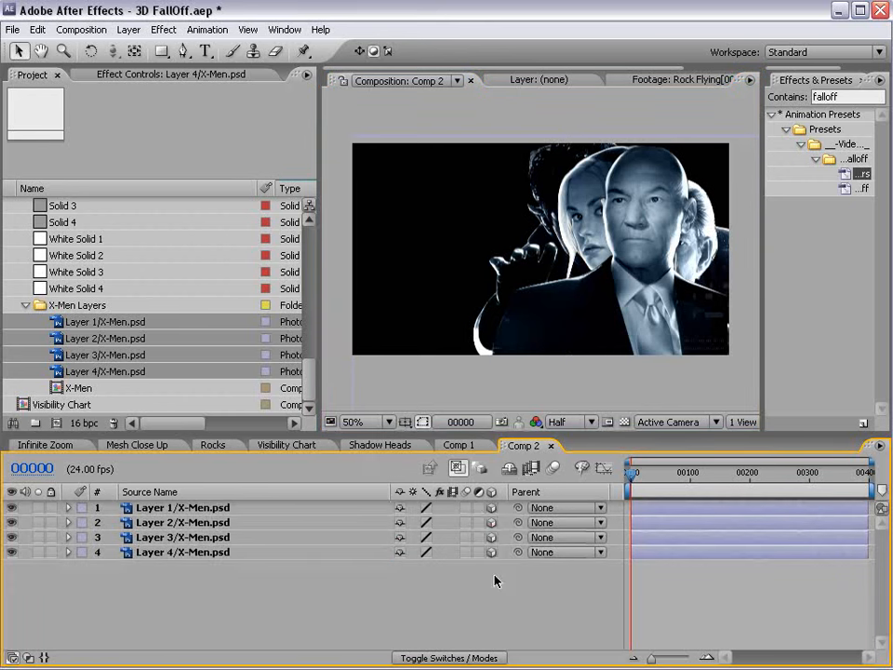
Start a new solid layer from Layer > New > Solid.
{"action": "left_click", "coordinate": [127, 30]}
{"action": "mouse_move", "coordinate": [307, 44]}
{"action": "left_click", "coordinate": [400, 62]}
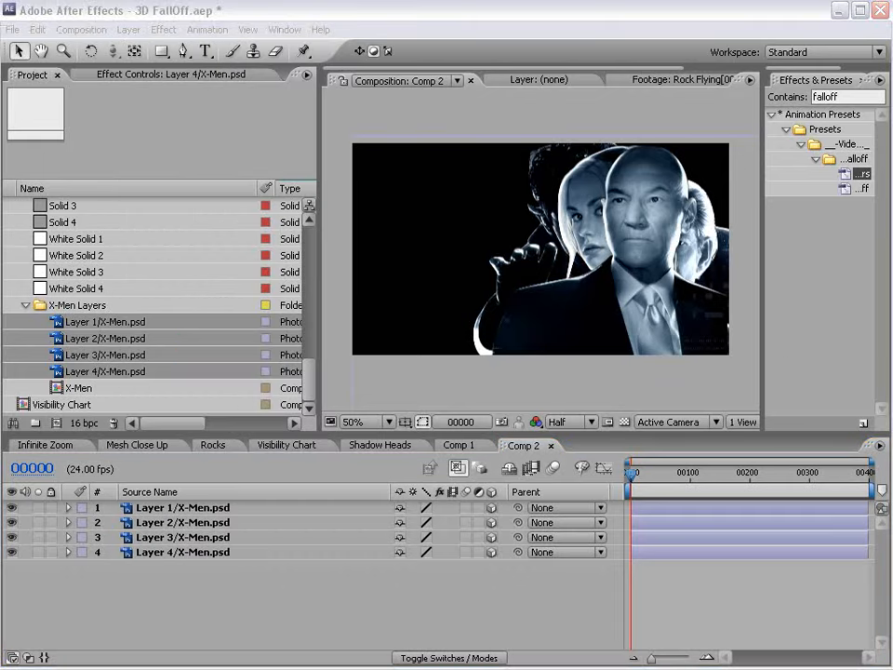
Create a black solid and apply a Radial Ramp gradient to it.
{"action": "left_click", "coordinate": [327, 325]}
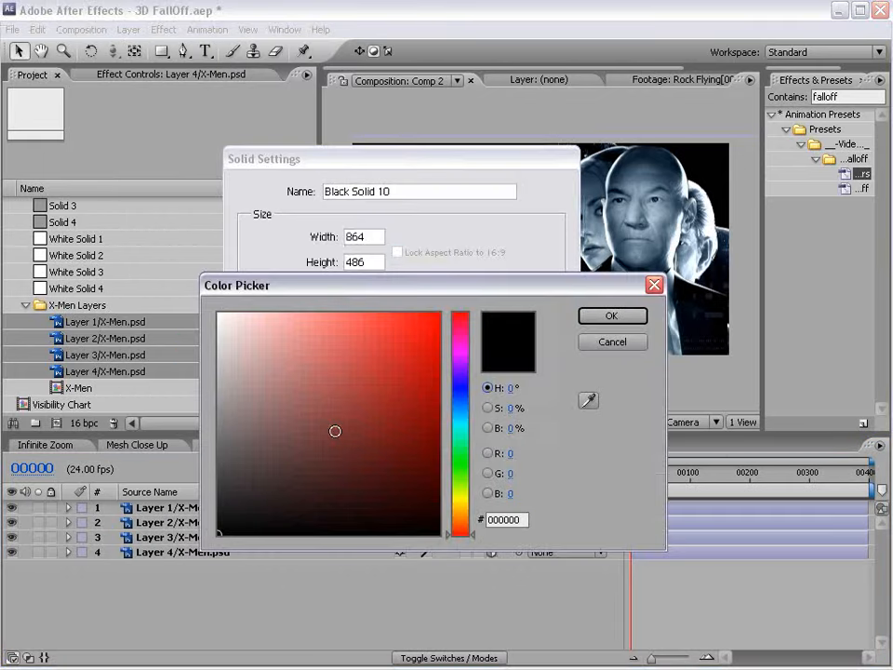
{"action": "left_click", "coordinate": [654, 286]}
{"action": "left_click", "coordinate": [419, 477]}
{"action": "left_click", "coordinate": [164, 30]}
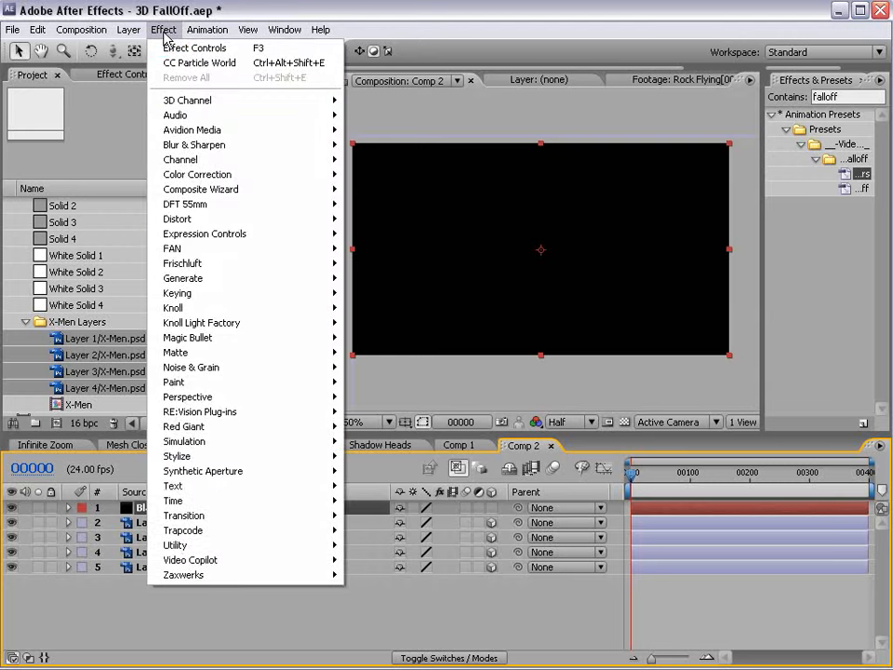
{"action": "mouse_move", "coordinate": [233, 279]}
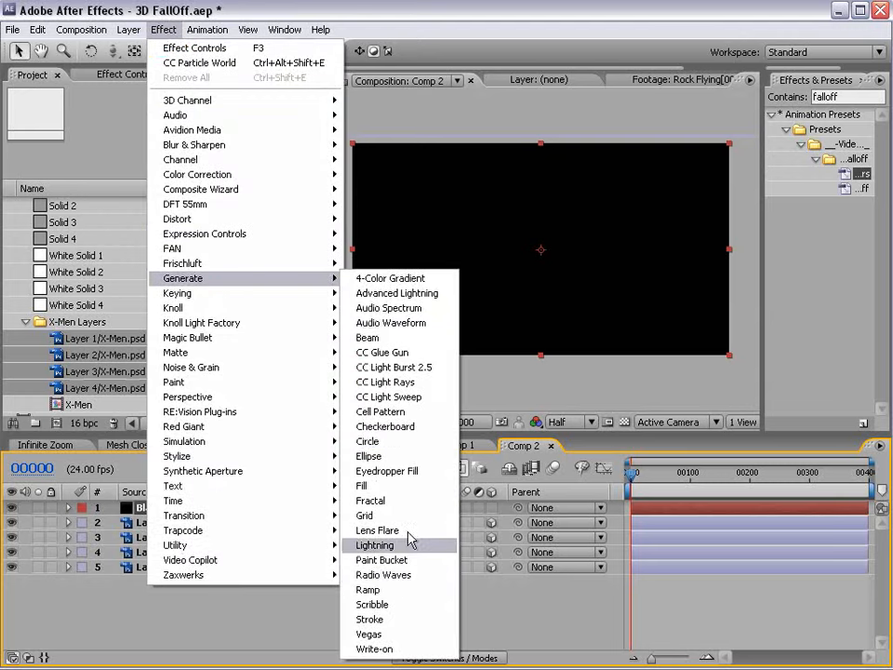
{"action": "left_click", "coordinate": [385, 590]}
{"action": "left_click", "coordinate": [188, 196]}
{"action": "left_click", "coordinate": [190, 210]}
Set the Ramp's start colour to a dark navy blue.
{"action": "left_click", "coordinate": [158, 151]}
{"action": "left_click", "coordinate": [457, 409]}
{"action": "left_click", "coordinate": [396, 406]}
{"action": "left_click", "coordinate": [438, 404]}
{"action": "left_click", "coordinate": [393, 452]}
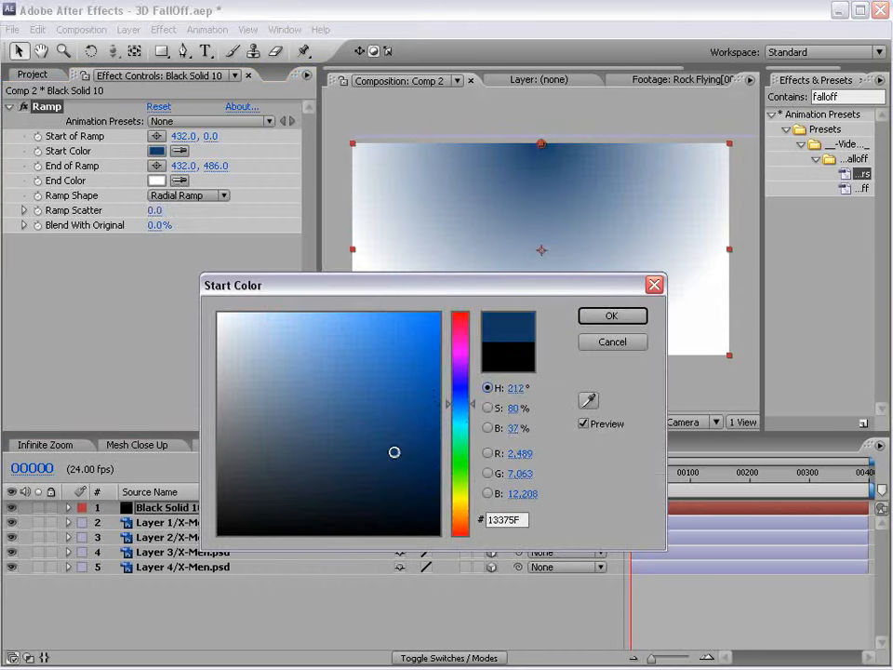
{"action": "left_click", "coordinate": [616, 314]}
Make the end colour black, set End of Ramp to 432,860, and move the solid below the X-Men layers.
{"action": "left_click", "coordinate": [160, 183]}
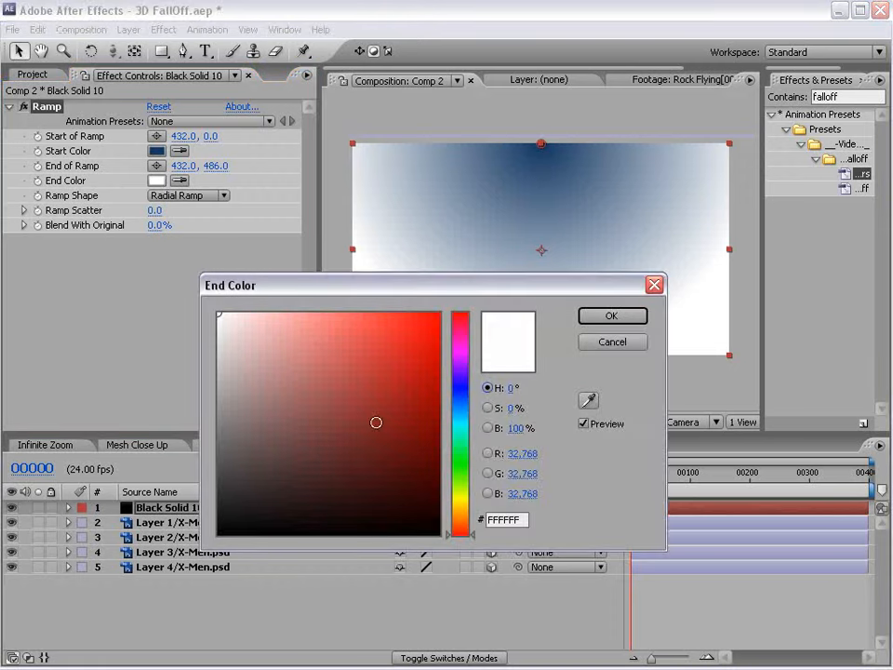
{"action": "left_click", "coordinate": [363, 530]}
{"action": "left_click", "coordinate": [613, 316]}
{"action": "left_click_drag", "start_coordinate": [541, 356], "coordinate": [537, 519]}
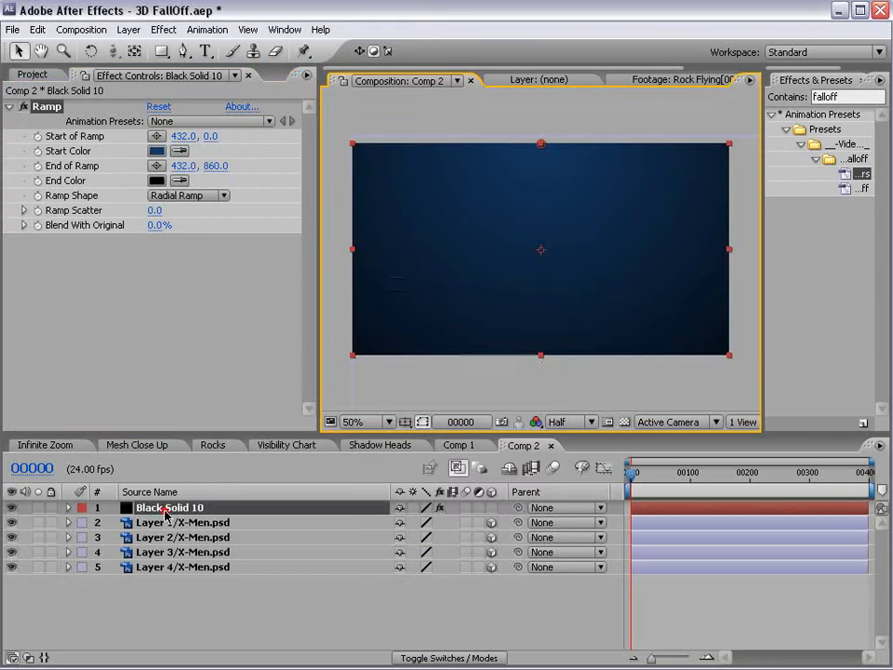
{"action": "left_click_drag", "start_coordinate": [165, 512], "coordinate": [156, 605]}
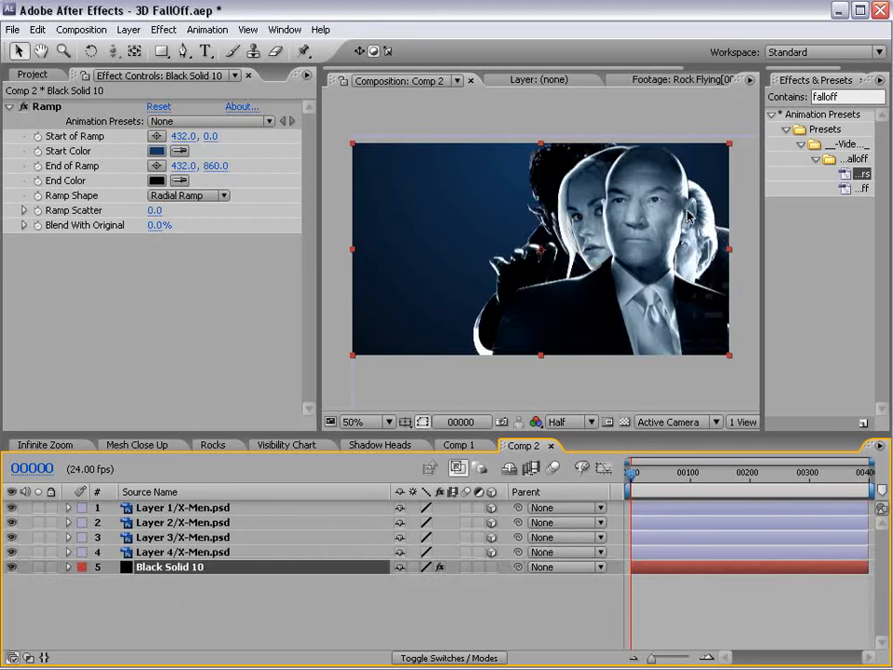
{"action": "left_click", "coordinate": [177, 552]}
Show Position on the four X-Men layers and set Z to -400, -800, -1200 for Layers 2–4.
{"action": "left_click", "coordinate": [187, 509], "text": "shift"}
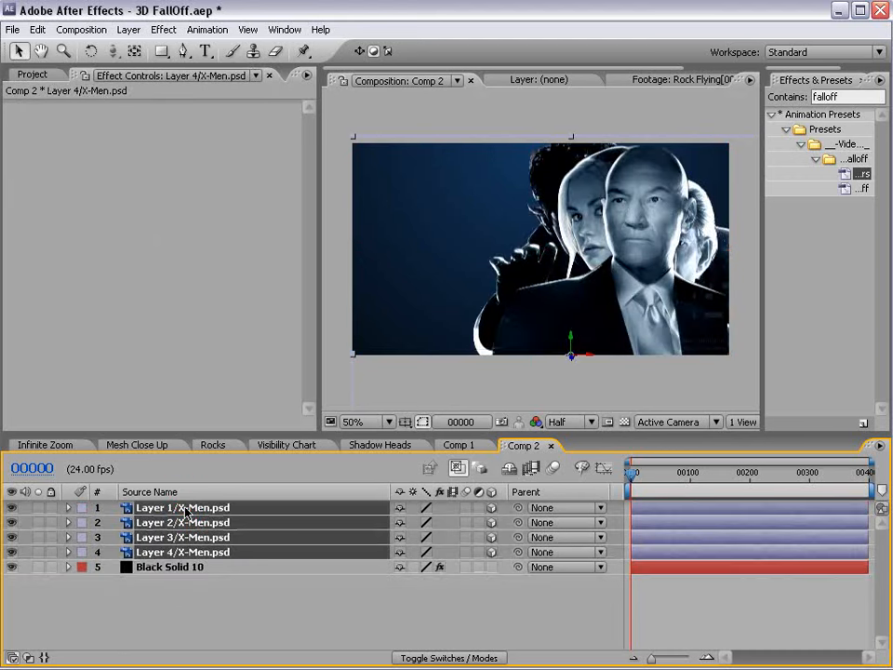
{"action": "key", "text": "p"}
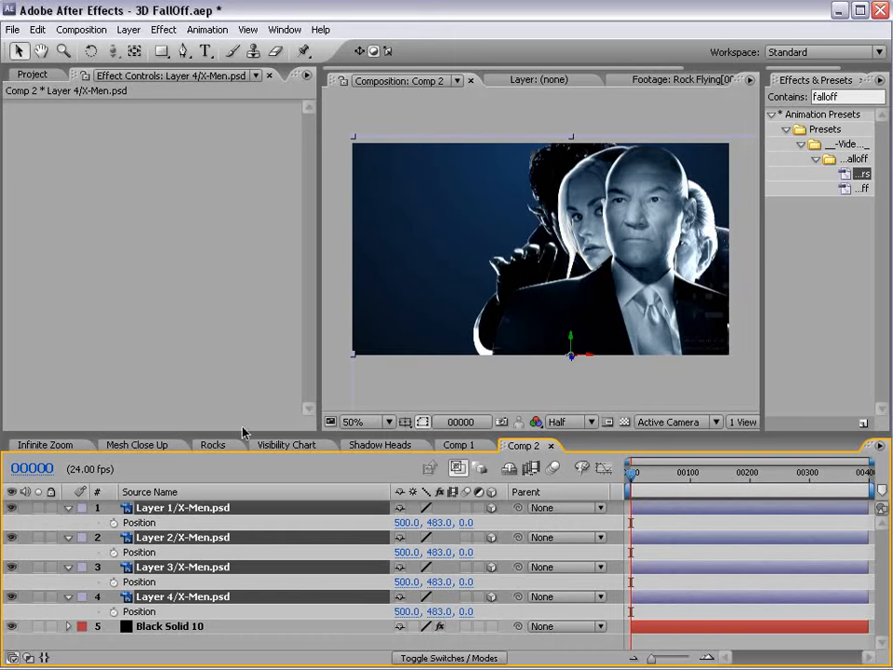
{"action": "left_click_drag", "start_coordinate": [250, 432], "coordinate": [250, 382]}
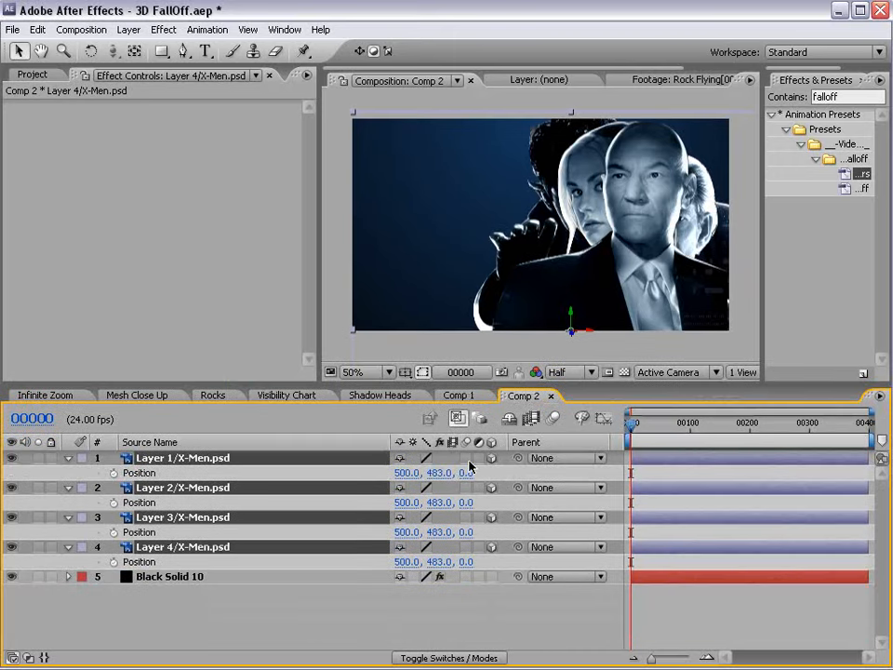
{"action": "left_click", "coordinate": [467, 502]}
{"action": "key", "text": "Return"}
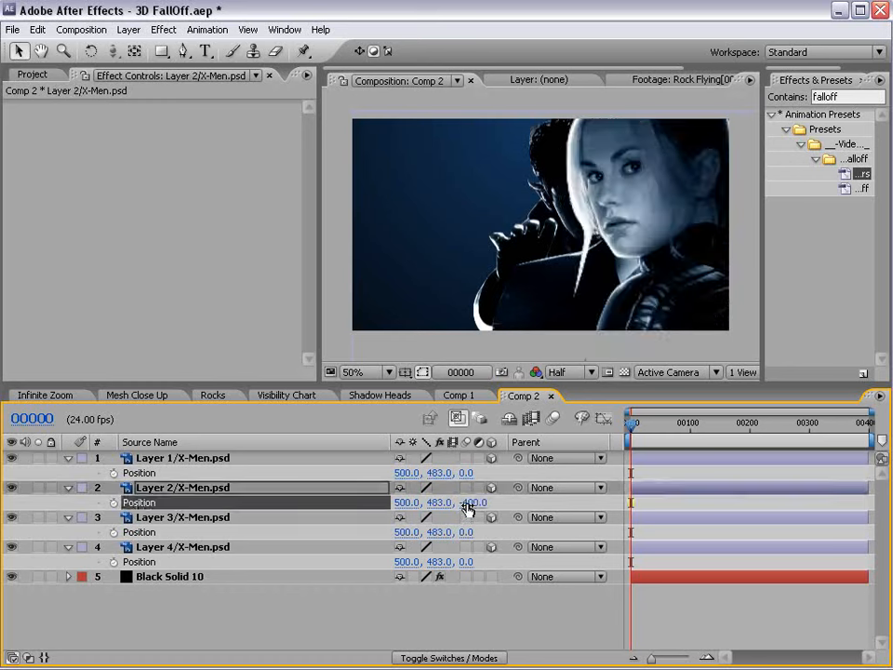
{"action": "left_click", "coordinate": [476, 531]}
{"action": "type", "text": "-800"}
{"action": "key", "text": "Return"}
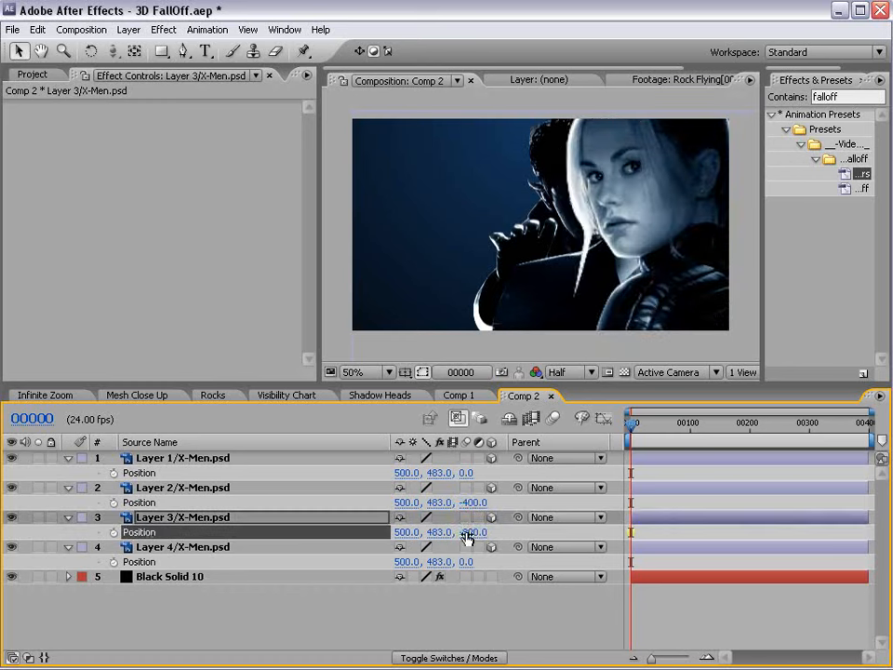
{"action": "left_click", "coordinate": [467, 561]}
{"action": "type", "text": "-1200"}
{"action": "key", "text": "Return"}
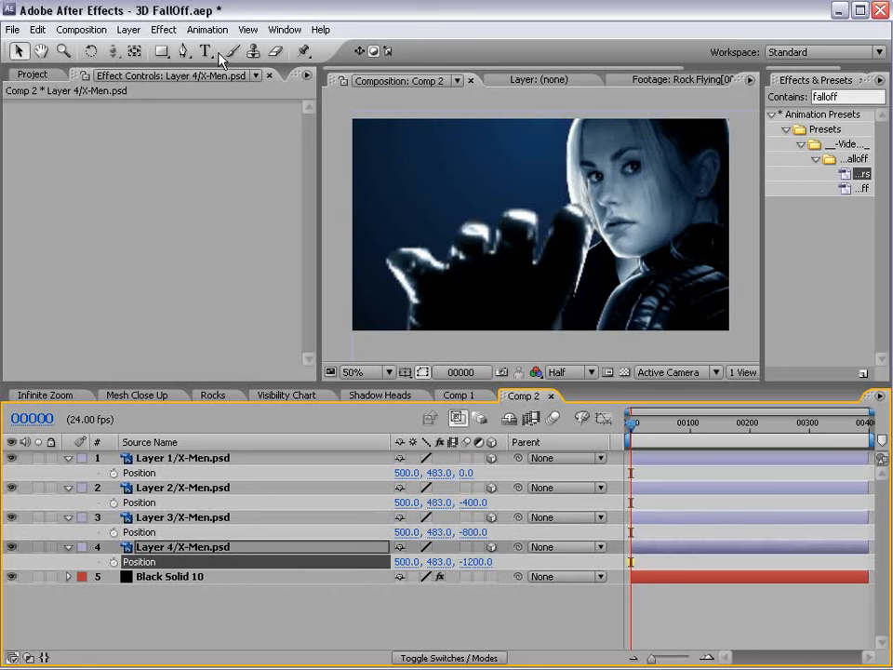
{"action": "left_click", "coordinate": [128, 29]}
Add a new camera to Comp 2 using the 20mm preset.
{"action": "mouse_move", "coordinate": [135, 48]}
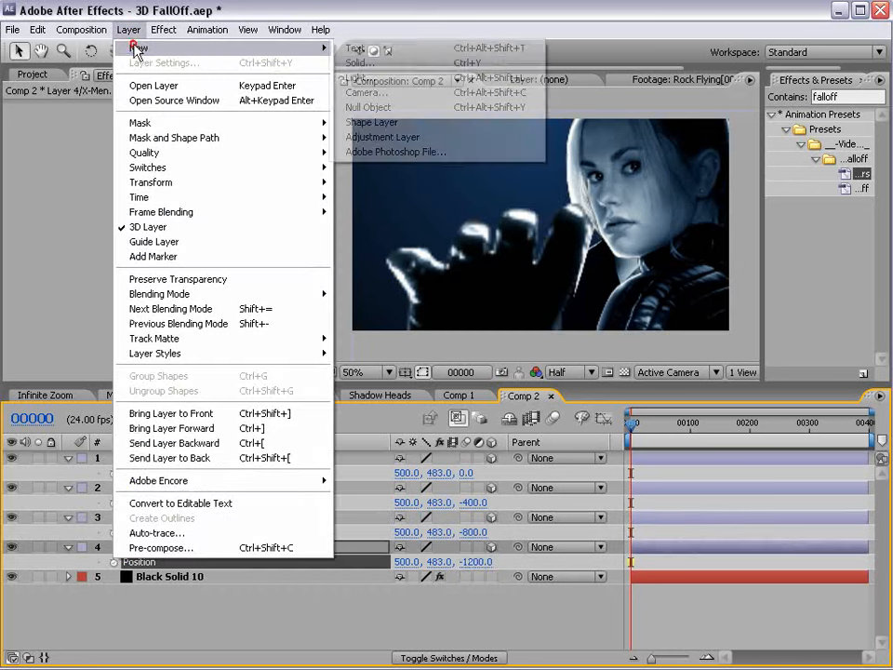
{"action": "left_click", "coordinate": [448, 96]}
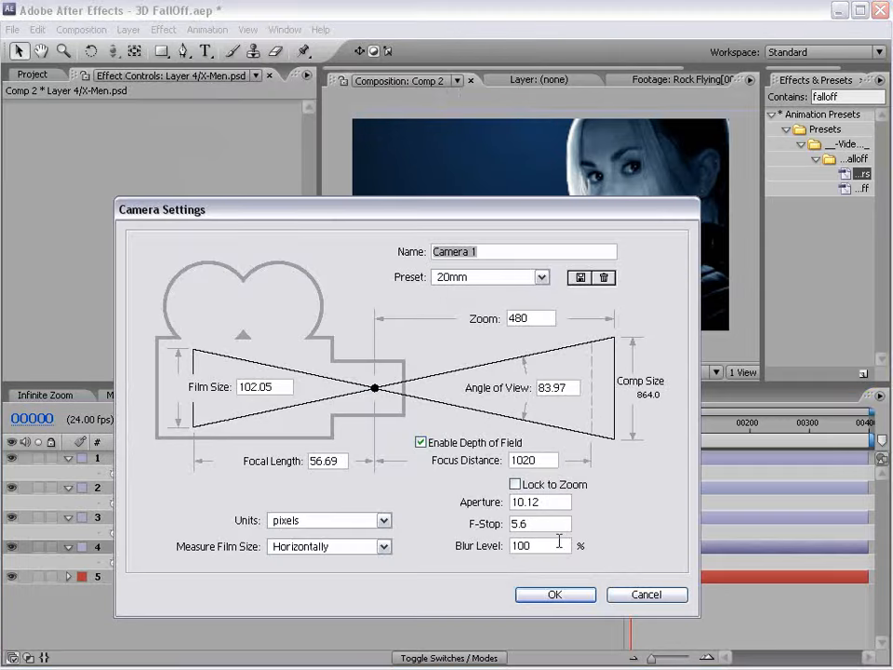
{"action": "left_click", "coordinate": [551, 594]}
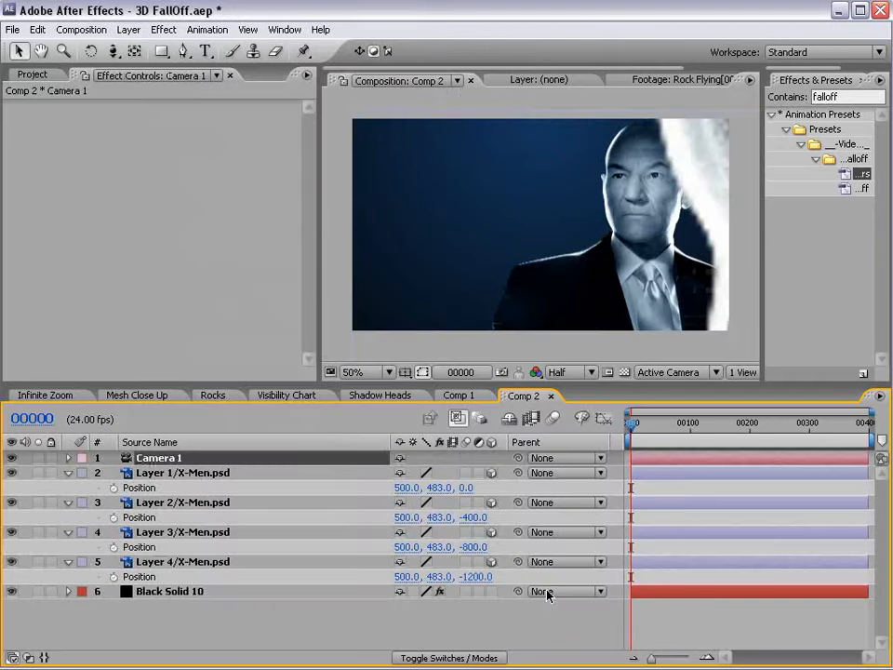
Move the camera so a deeper X-Men figure fills the frame.
{"action": "key", "text": "c"}
{"action": "left_click_drag", "start_coordinate": [538, 196], "coordinate": [614, 554]}
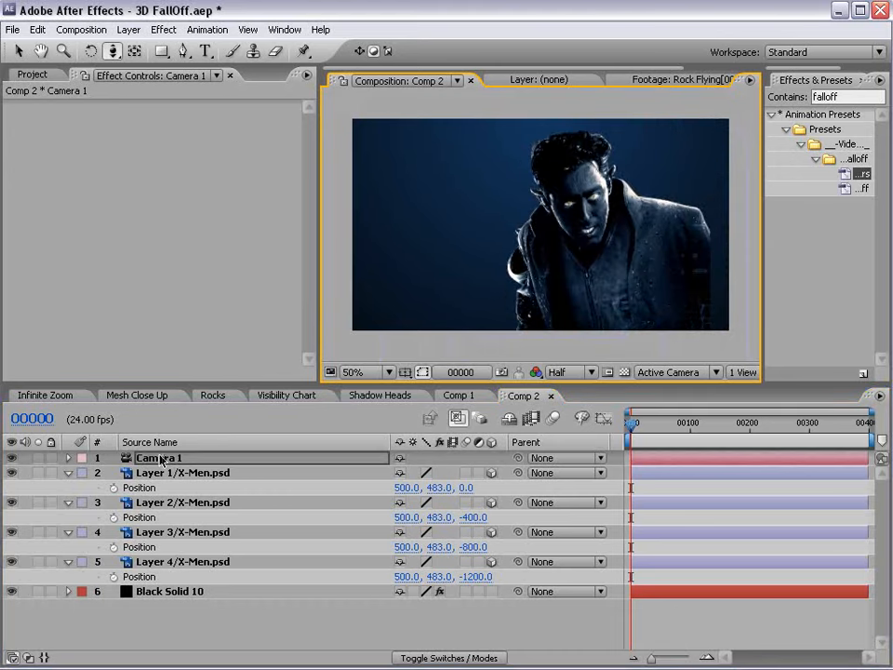
{"action": "left_click", "coordinate": [126, 30]}
{"action": "mouse_move", "coordinate": [130, 51]}
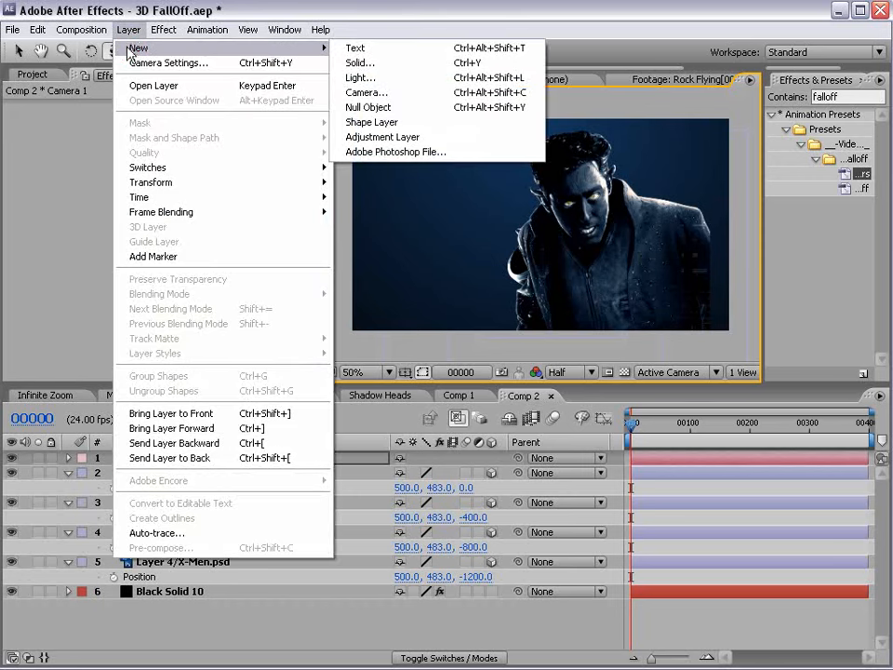
Create a black solid named Falloff and hide it from the render.
{"action": "left_click", "coordinate": [404, 64]}
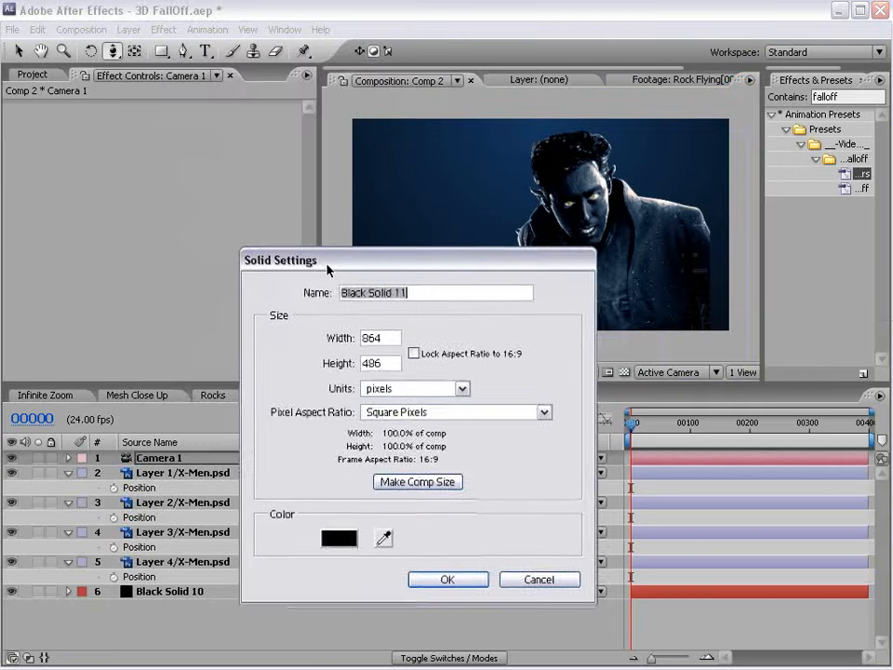
{"action": "left_click_drag", "start_coordinate": [325, 265], "coordinate": [280, 259]}
{"action": "type", "text": "Falloff"}
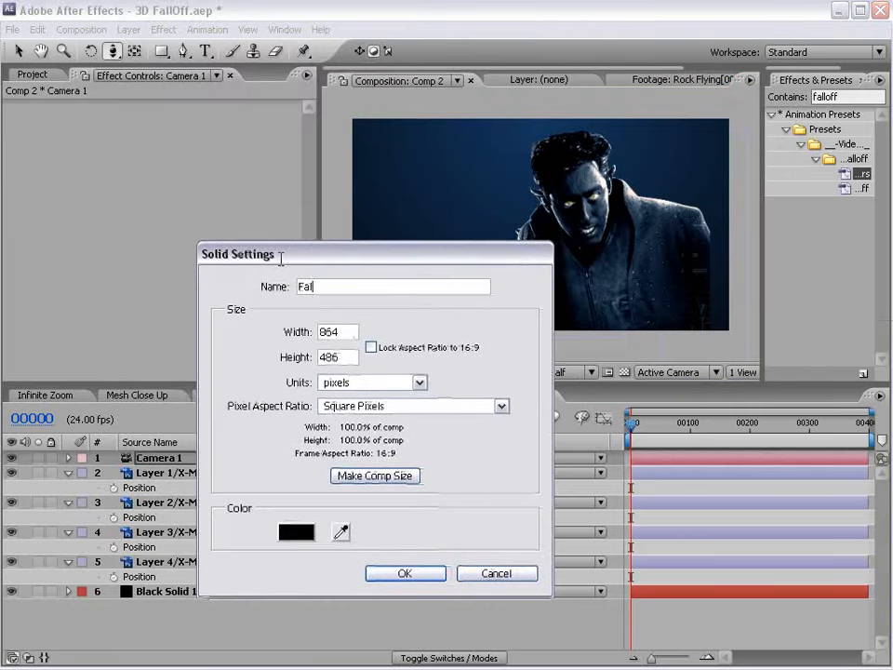
{"action": "left_click", "coordinate": [406, 572]}
{"action": "left_click", "coordinate": [12, 458]}
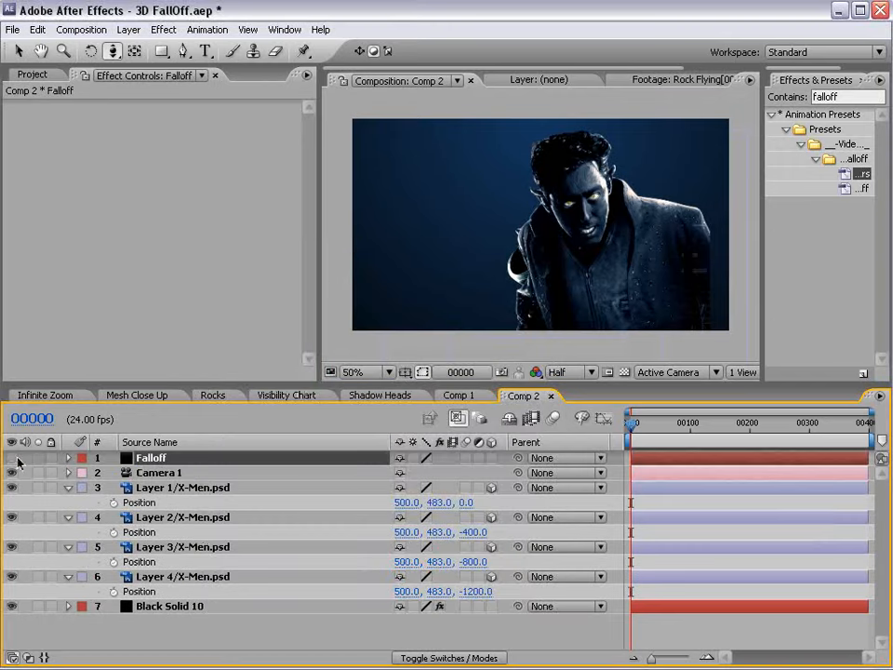
Apply 3DFalloff-Control_ReName_Falloff to Falloff and 3DFalloff_Apply_to_3D_Layers to all four X-Men layers.
{"action": "left_click_drag", "start_coordinate": [761, 251], "coordinate": [555, 250]}
{"action": "left_click_drag", "start_coordinate": [712, 189], "coordinate": [142, 458]}
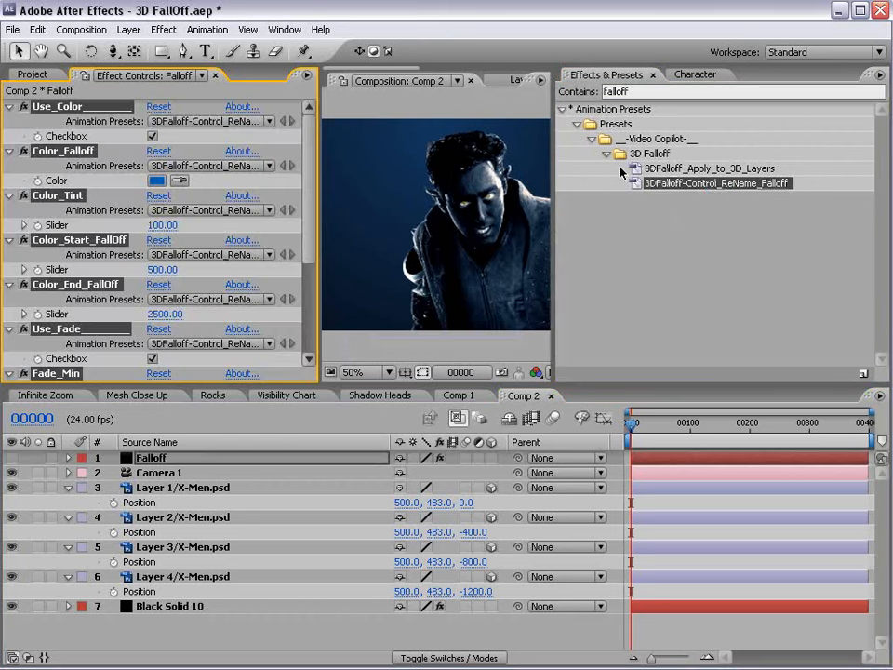
{"action": "left_click_drag", "start_coordinate": [717, 172], "coordinate": [158, 486]}
{"action": "left_click_drag", "start_coordinate": [709, 172], "coordinate": [245, 534]}
{"action": "left_click_drag", "start_coordinate": [696, 170], "coordinate": [196, 576]}
{"action": "left_click_drag", "start_coordinate": [696, 170], "coordinate": [255, 622]}
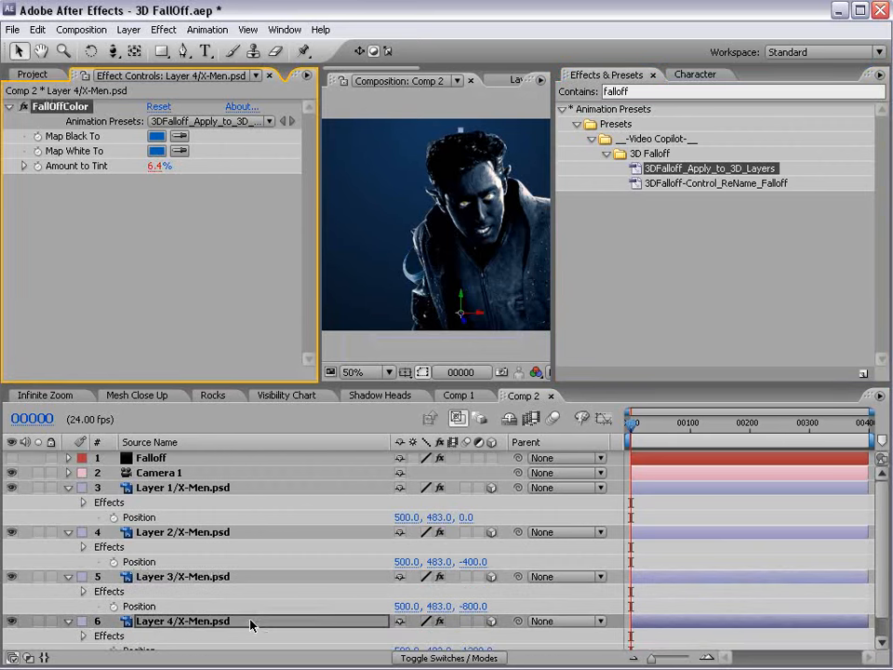
Orbit and dolly the camera back to inspect the blue-tinted figures.
{"action": "left_click_drag", "start_coordinate": [551, 179], "coordinate": [785, 183]}
{"action": "key", "text": "c"}
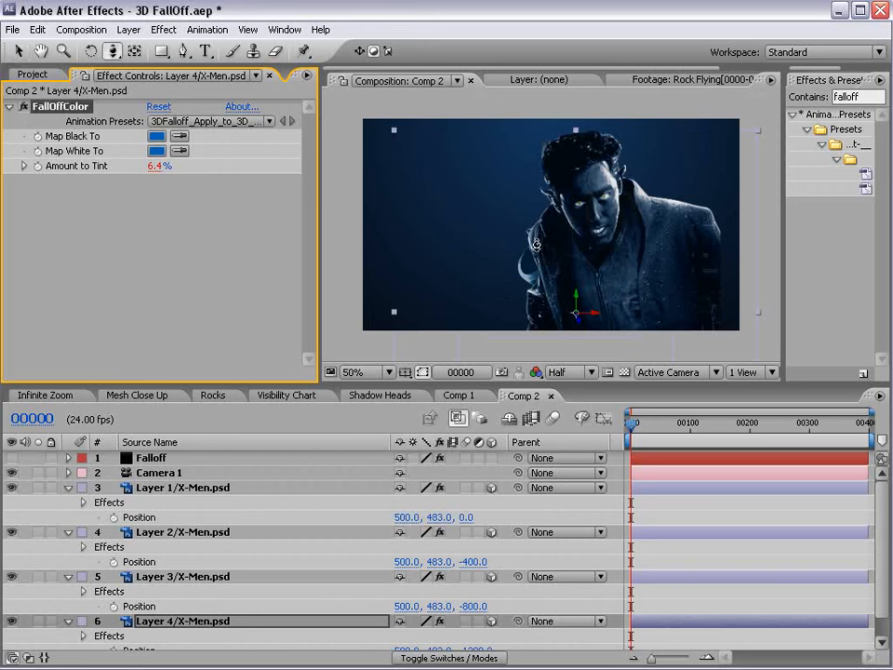
{"action": "mouse_move", "coordinate": [538, 245]}
{"action": "left_mouse_down"}
{"action": "mouse_move", "coordinate": [555, 248]}
{"action": "mouse_move", "coordinate": [543, 251]}
{"action": "left_mouse_up"}
{"action": "key", "text": "c"}
{"action": "key", "text": "c"}
{"action": "left_click_drag", "start_coordinate": [491, 228], "coordinate": [509, 234]}
Uncheck Use_Fade and set the Color_Falloff colour to black on the Falloff layer.
{"action": "left_click", "coordinate": [150, 458]}
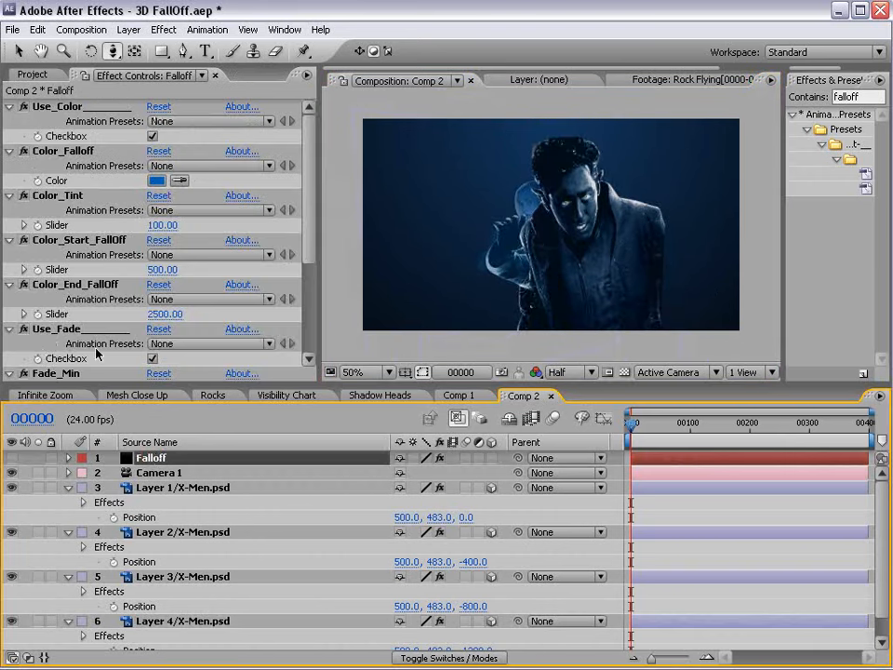
{"action": "left_click", "coordinate": [153, 359]}
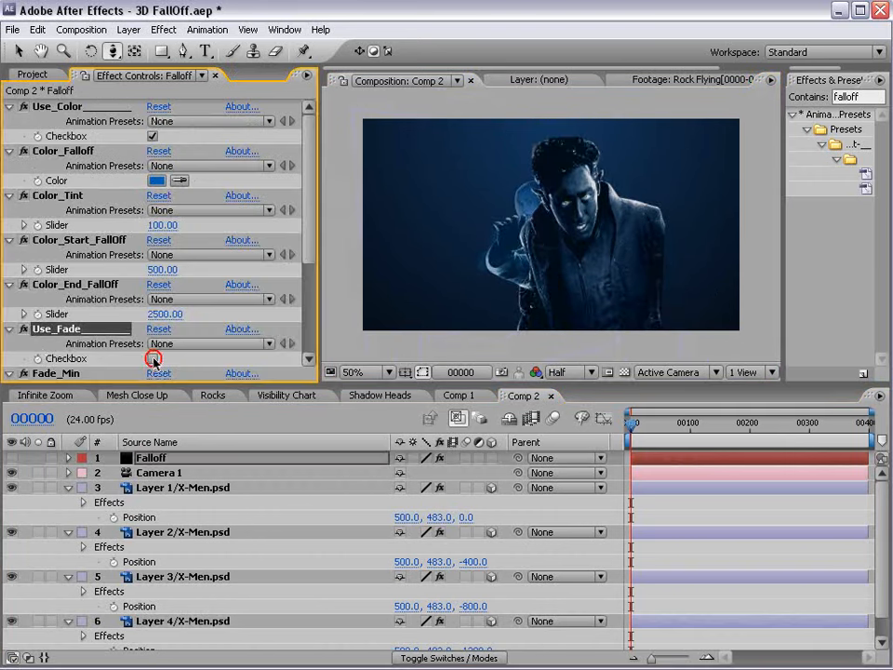
{"action": "left_click", "coordinate": [156, 180]}
{"action": "left_click", "coordinate": [445, 536]}
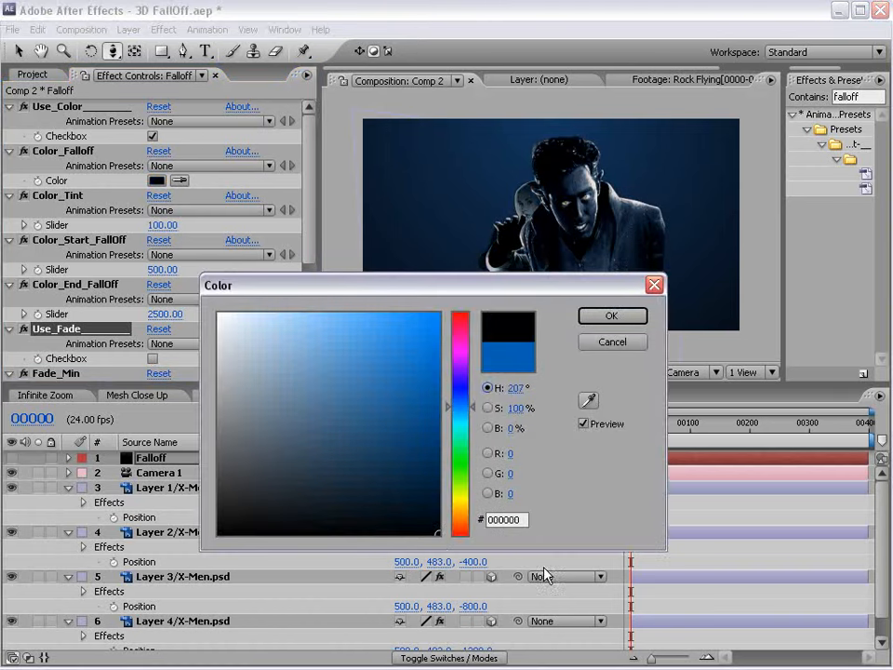
{"action": "left_click", "coordinate": [612, 315]}
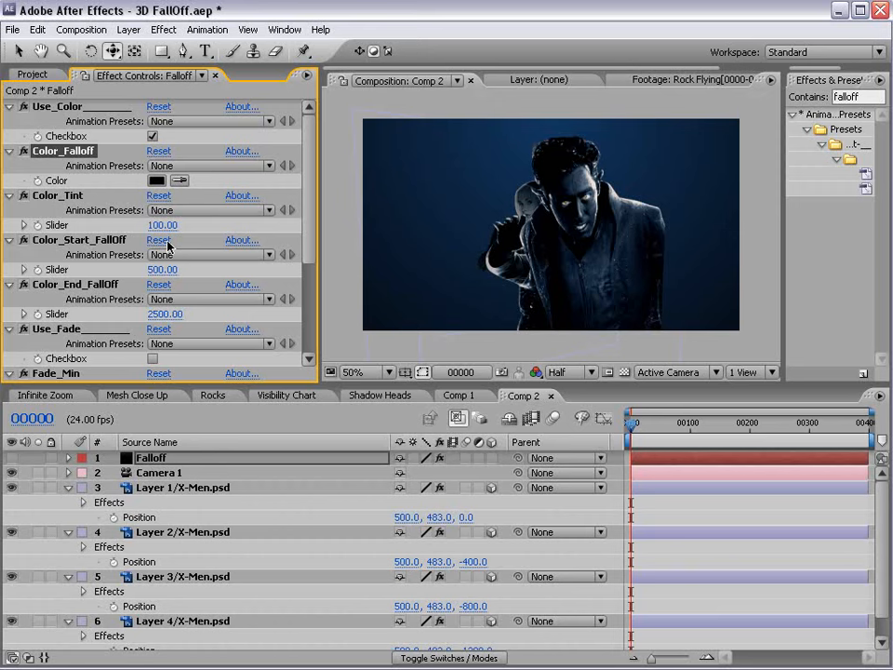
Set Color_Start_FallOff to 758 and Color_End_FallOff to 1000, checking with camera moves.
{"action": "left_click_drag", "start_coordinate": [520, 242], "coordinate": [419, 186]}
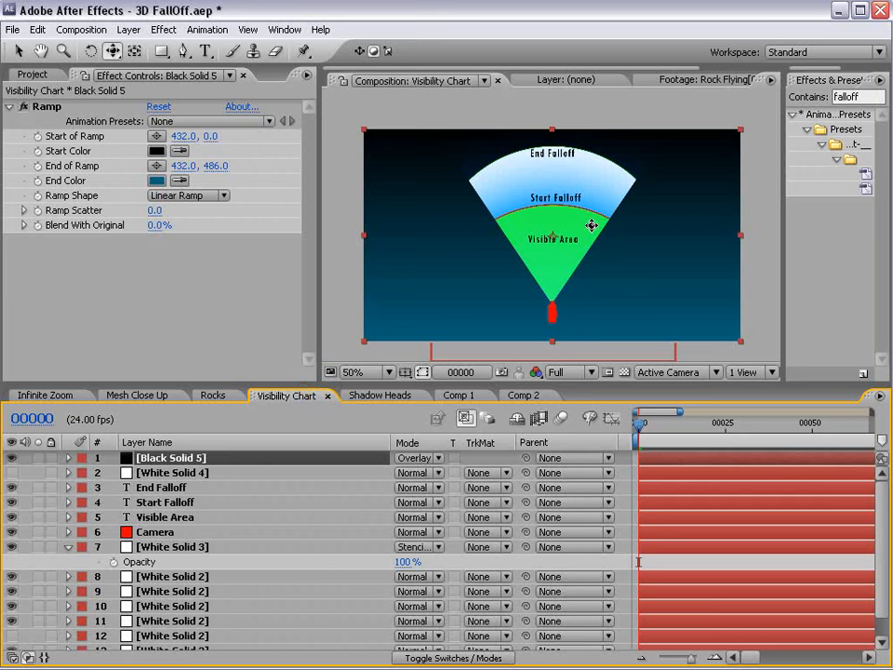
{"action": "scroll", "coordinate": [591, 225], "scroll_direction": "up", "scroll_amount": 1}
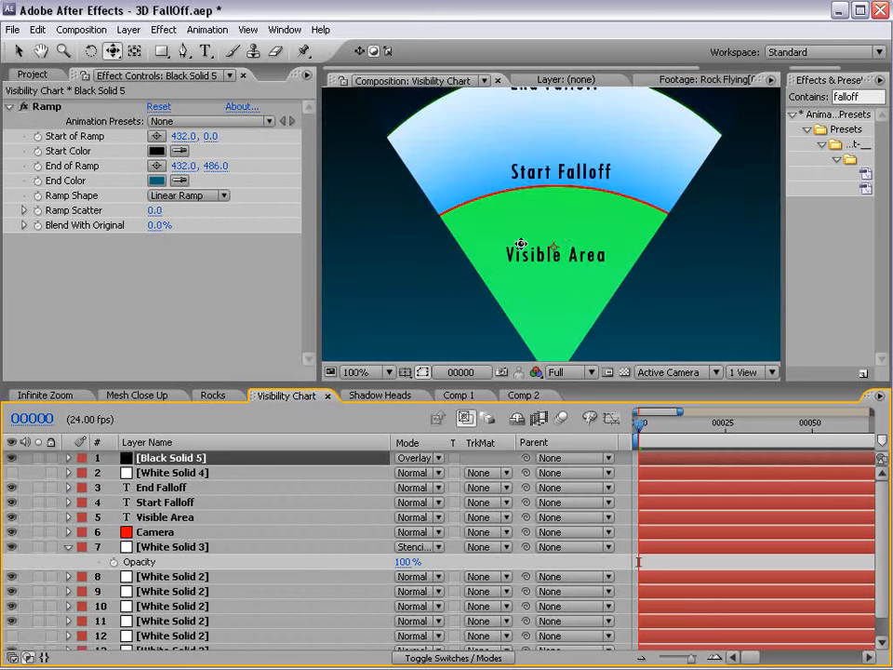
{"action": "left_click_drag", "start_coordinate": [560, 183], "coordinate": [542, 292]}
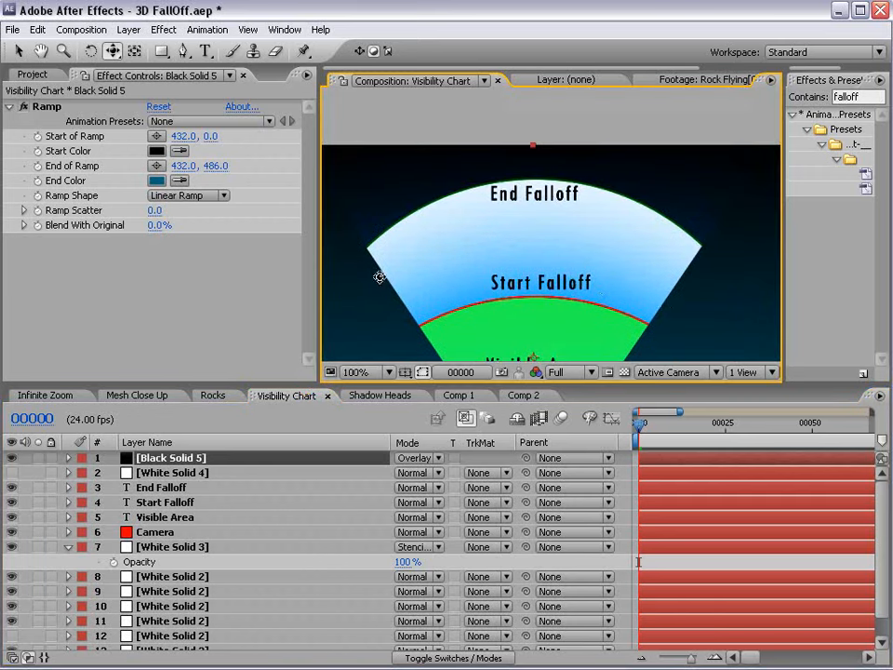
{"action": "left_click", "coordinate": [522, 396]}
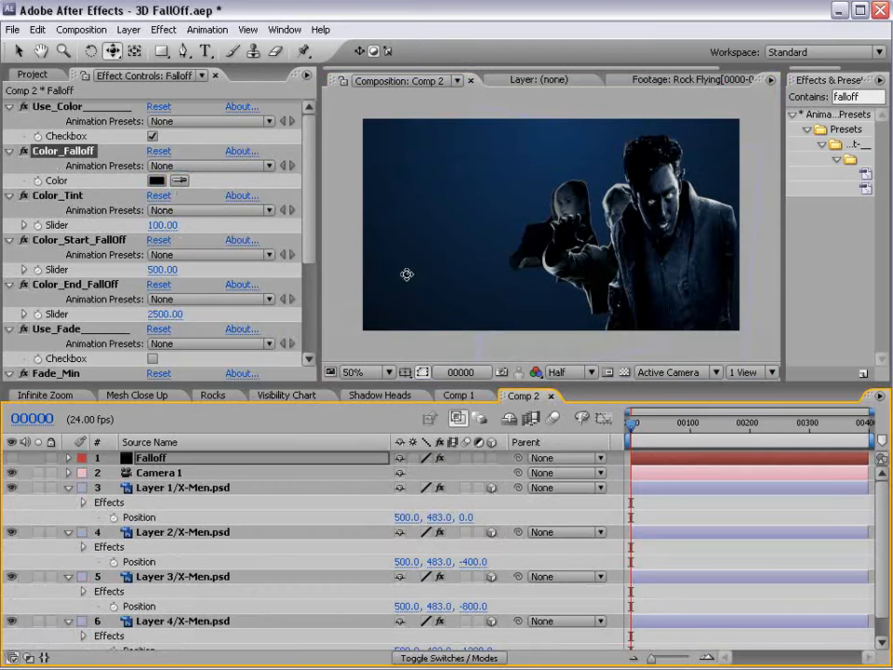
{"action": "left_click", "coordinate": [72, 286]}
{"action": "left_click_drag", "start_coordinate": [176, 319], "coordinate": [187, 269]}
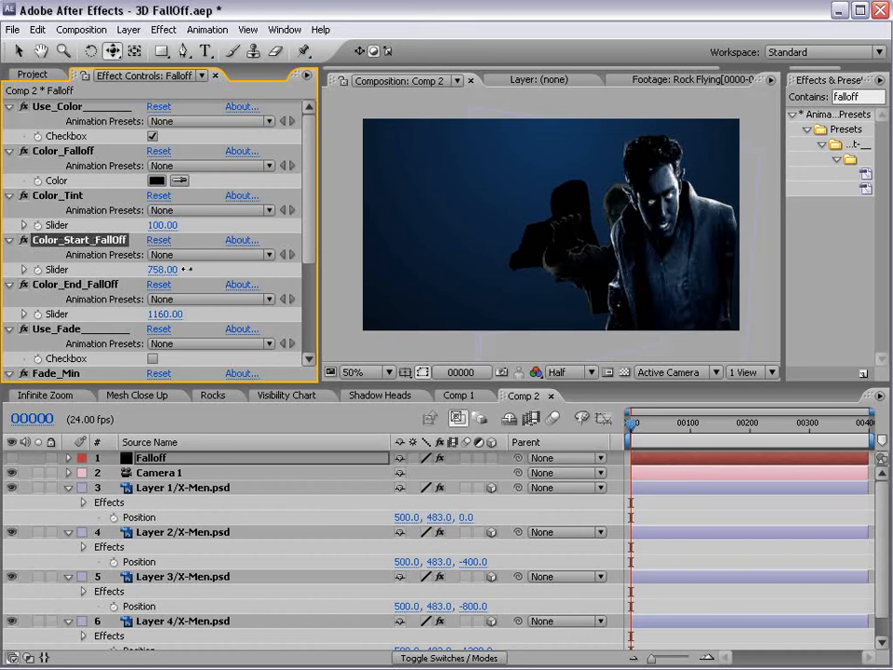
{"action": "mouse_move", "coordinate": [163, 314]}
{"action": "left_mouse_down"}
{"action": "mouse_move", "coordinate": [155, 315]}
{"action": "mouse_move", "coordinate": [163, 314]}
{"action": "left_mouse_up"}
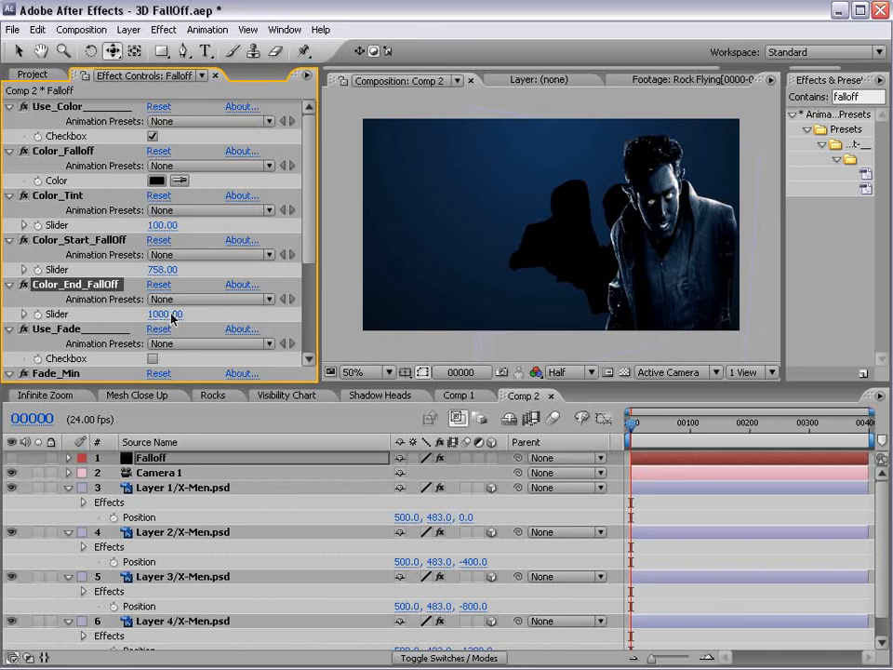
{"action": "left_click_drag", "start_coordinate": [567, 275], "coordinate": [553, 407]}
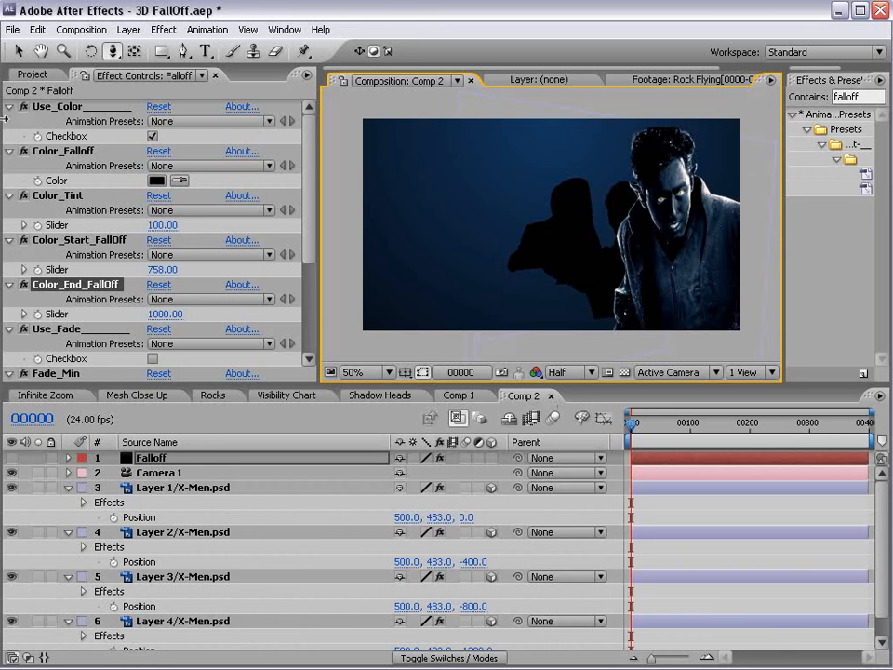
Re-enable Use_Fade and dolly the camera to test the depth fading.
{"action": "scroll", "coordinate": [165, 223], "scroll_direction": "down", "scroll_amount": 5}
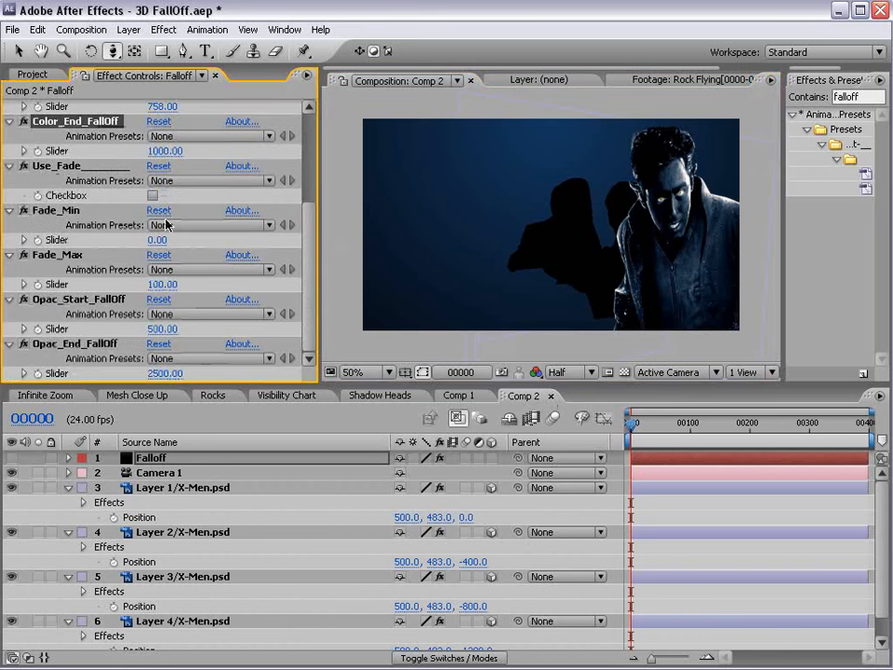
{"action": "left_click", "coordinate": [153, 196]}
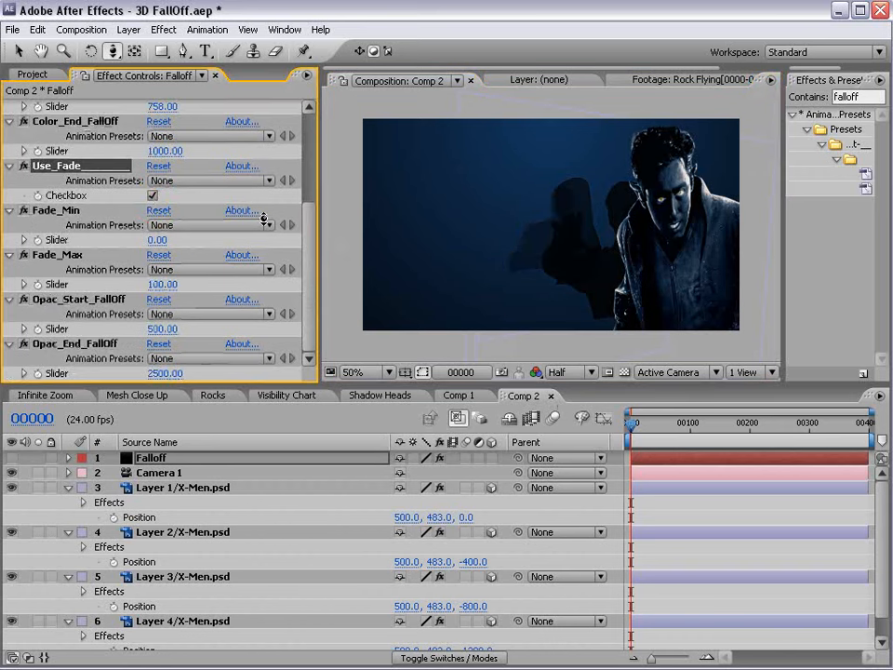
{"action": "left_click_drag", "start_coordinate": [555, 265], "coordinate": [557, 321]}
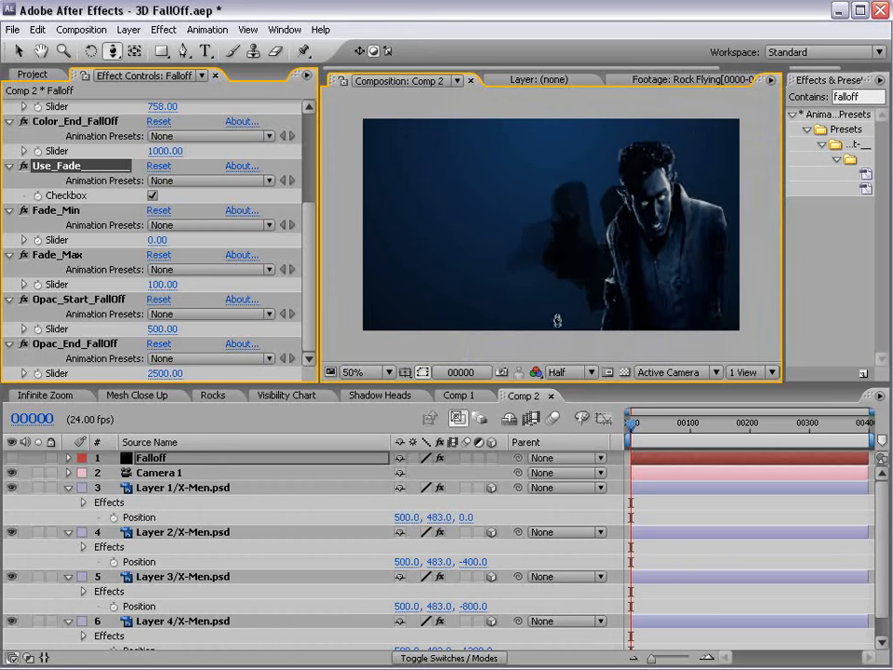
{"action": "left_click_drag", "start_coordinate": [566, 410], "coordinate": [569, 301]}
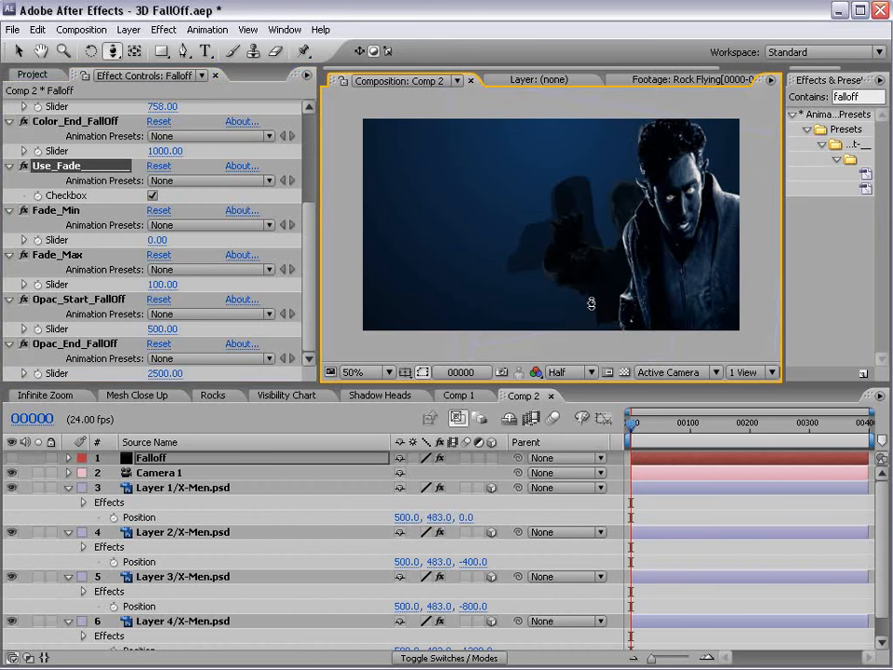
Set Fade_Min to 100 and Fade_Max to 0.
{"action": "left_click", "coordinate": [54, 210]}
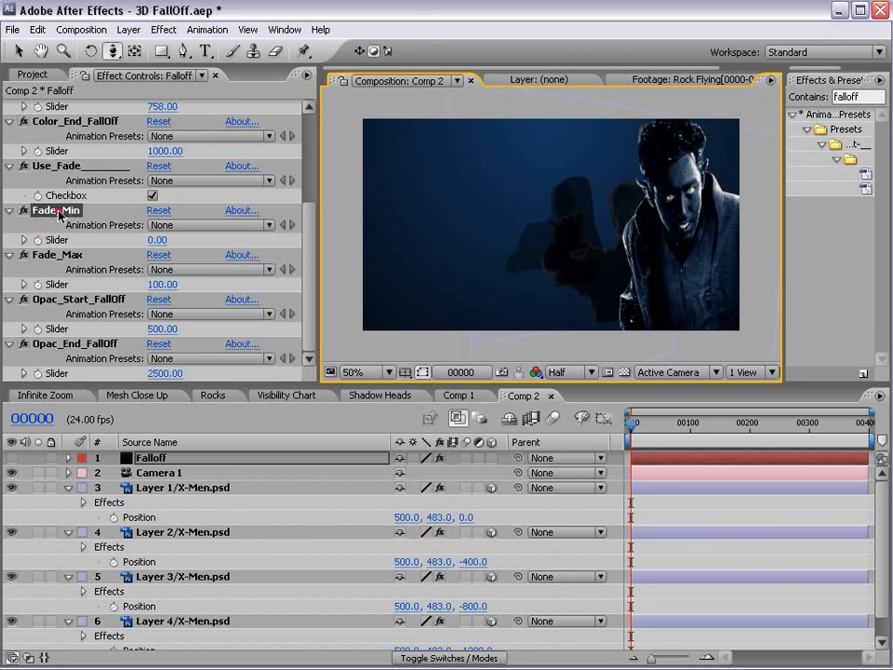
{"action": "left_click", "coordinate": [165, 239]}
{"action": "type", "text": "100"}
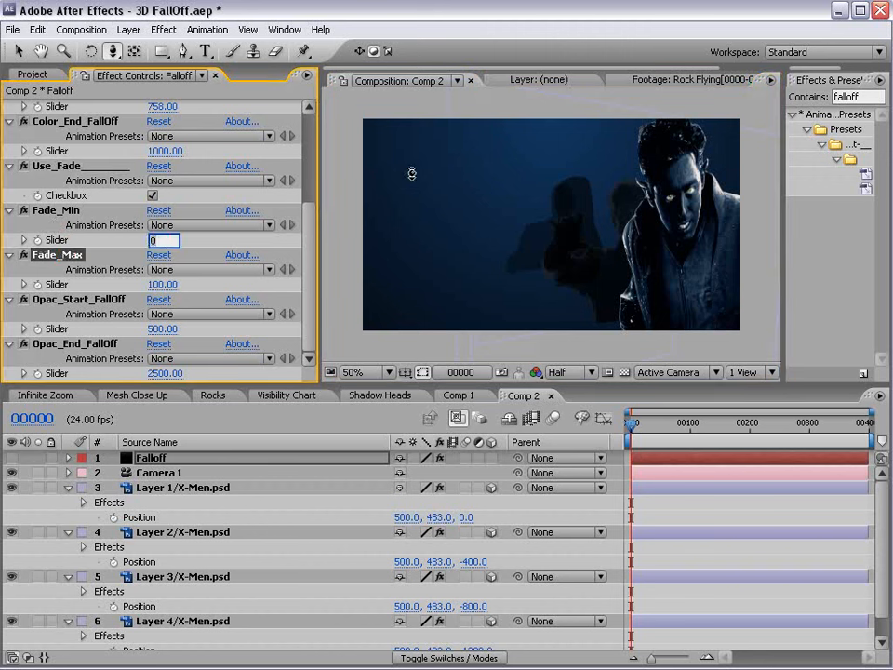
{"action": "key", "text": "Return"}
{"action": "left_click", "coordinate": [160, 285]}
{"action": "type", "text": "0"}
{"action": "key", "text": "Return"}
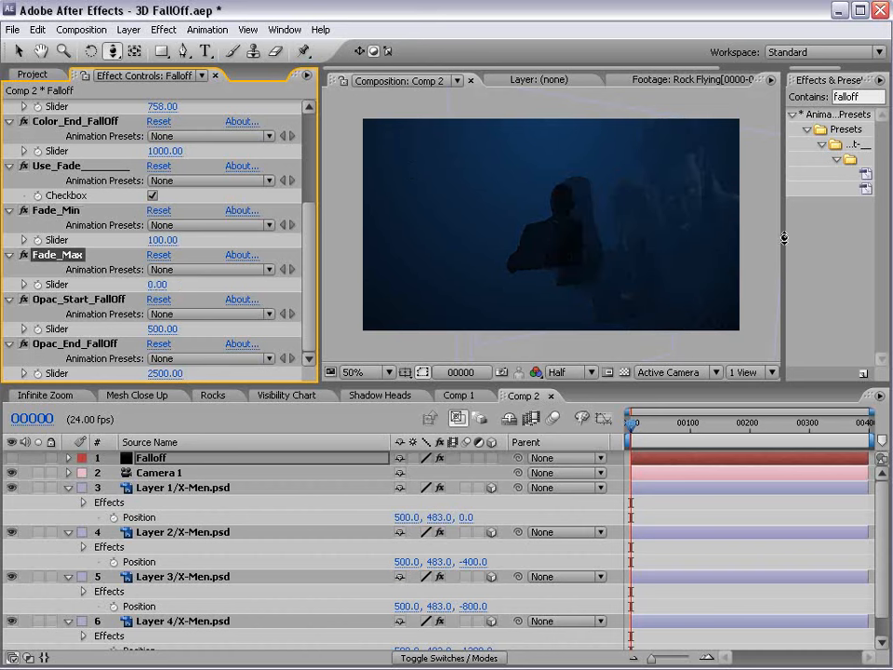
Set Opac_End_FallOff to 751 and Opac_Start_FallOff to 382.
{"action": "left_click", "coordinate": [595, 315]}
{"action": "left_click_drag", "start_coordinate": [600, 325], "coordinate": [513, 293]}
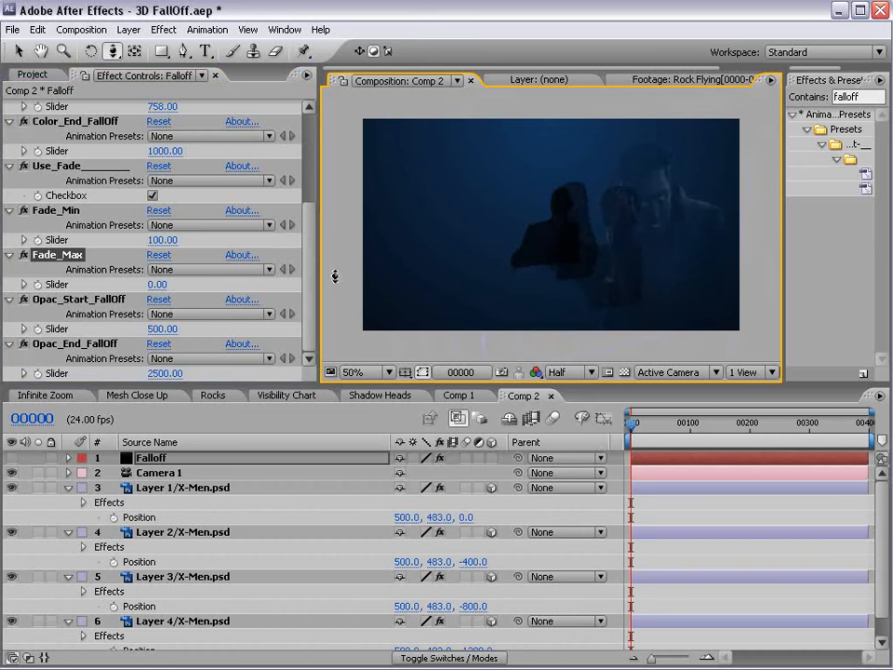
{"action": "left_click", "coordinate": [294, 353]}
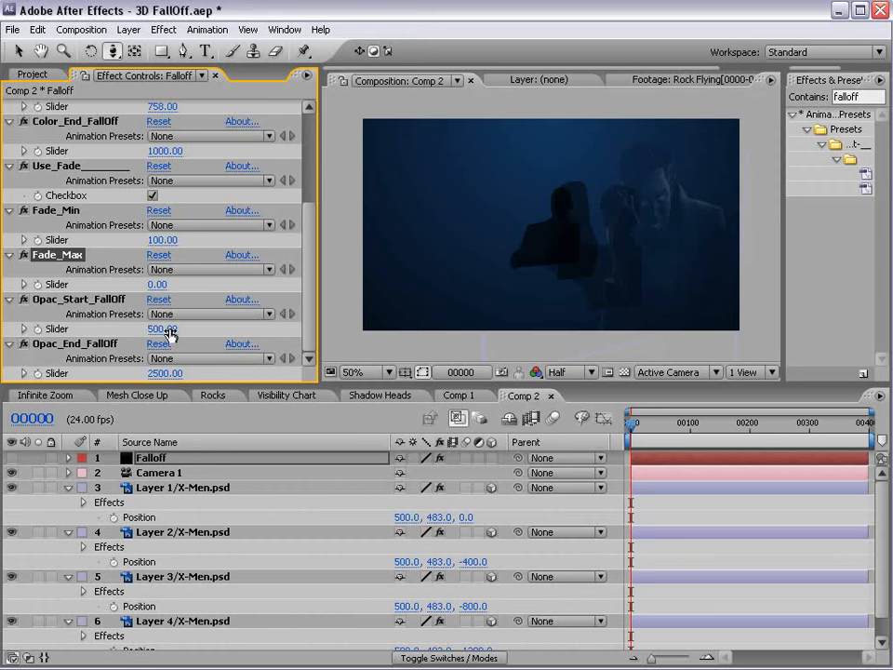
{"action": "left_click", "coordinate": [160, 372]}
{"action": "mouse_move", "coordinate": [160, 372]}
{"action": "left_mouse_down"}
{"action": "mouse_move", "coordinate": [148, 374]}
{"action": "mouse_move", "coordinate": [165, 381]}
{"action": "mouse_move", "coordinate": [96, 381]}
{"action": "mouse_move", "coordinate": [158, 374]}
{"action": "left_mouse_up"}
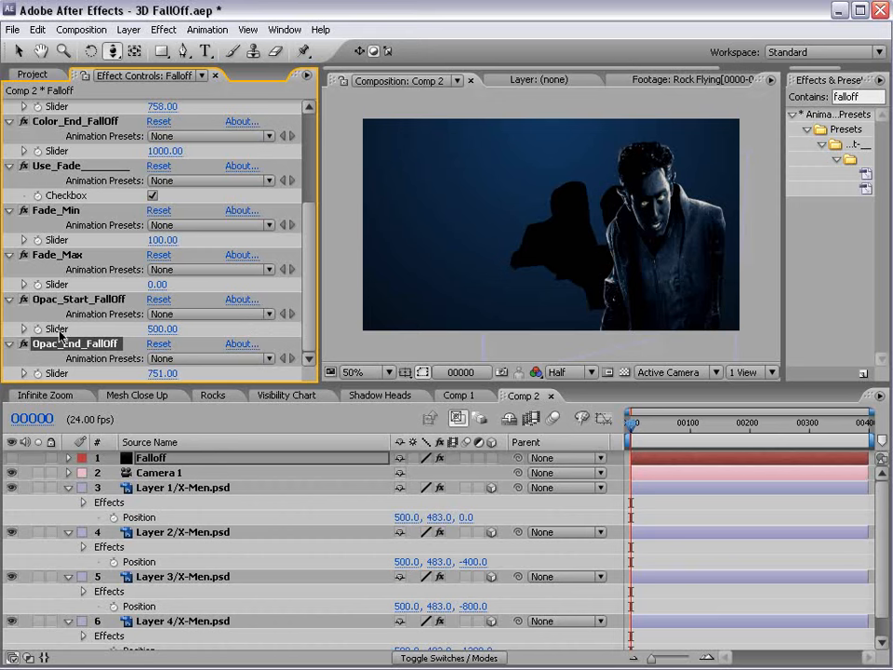
{"action": "left_click_drag", "start_coordinate": [166, 329], "coordinate": [56, 330]}
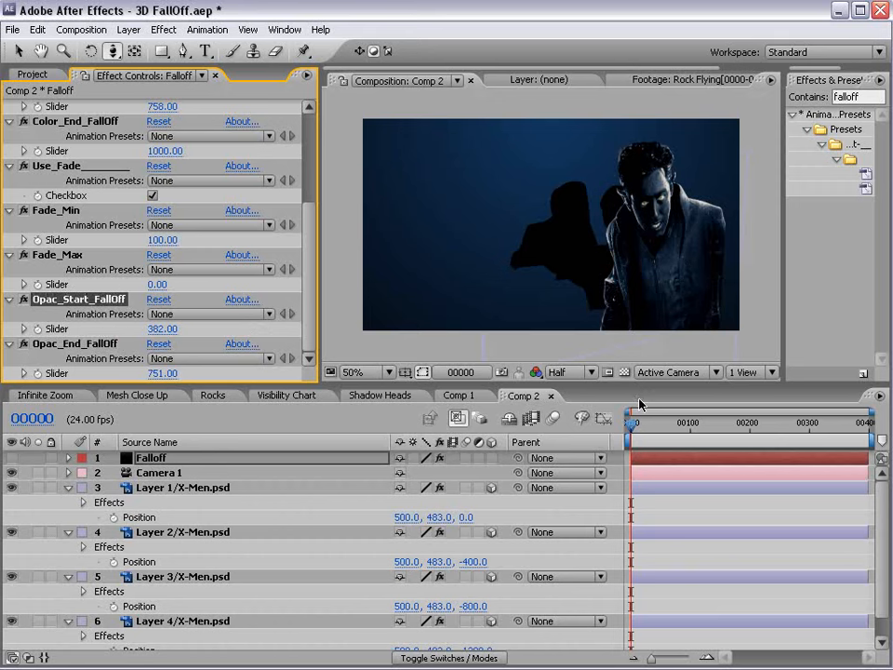
Reveal Camera 1's Position and Point of Interest and turn on their stopwatches.
{"action": "left_click", "coordinate": [147, 473]}
{"action": "key", "text": "p"}
{"action": "key", "text": "shift+a"}
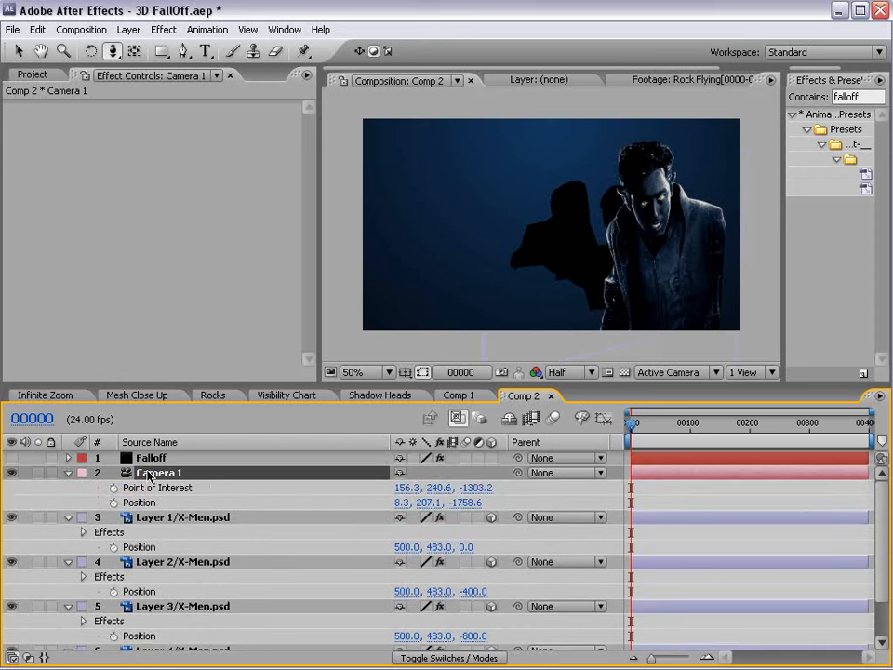
{"action": "left_click_drag", "start_coordinate": [114, 502], "coordinate": [113, 486]}
At frame 00104 dolly the camera forward past the figures, then refine the starting framing.
{"action": "left_click_drag", "start_coordinate": [679, 424], "coordinate": [693, 425]}
{"action": "key", "text": "c"}
{"action": "left_click_drag", "start_coordinate": [557, 292], "coordinate": [608, 59]}
{"action": "left_click_drag", "start_coordinate": [538, 300], "coordinate": [541, 246]}
{"action": "key", "text": "v"}
{"action": "left_click_drag", "start_coordinate": [678, 428], "coordinate": [676, 437]}
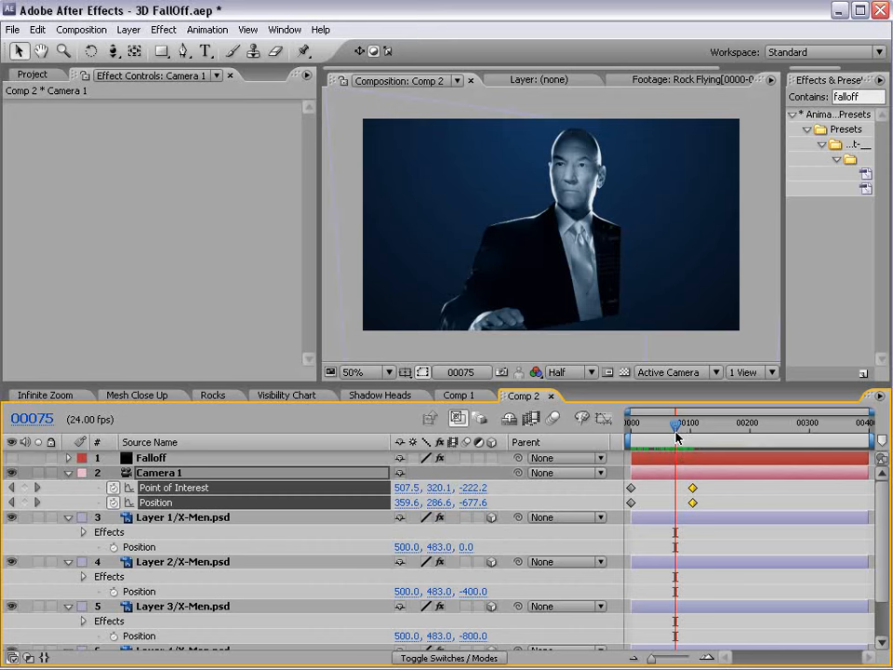
{"action": "left_click_drag", "start_coordinate": [677, 436], "coordinate": [578, 450]}
{"action": "key", "text": "c"}
{"action": "left_click_drag", "start_coordinate": [560, 214], "coordinate": [568, 282]}
Save the project and preview frame 00034 of the camera fly-through.
{"action": "key", "text": "ctrl+s"}
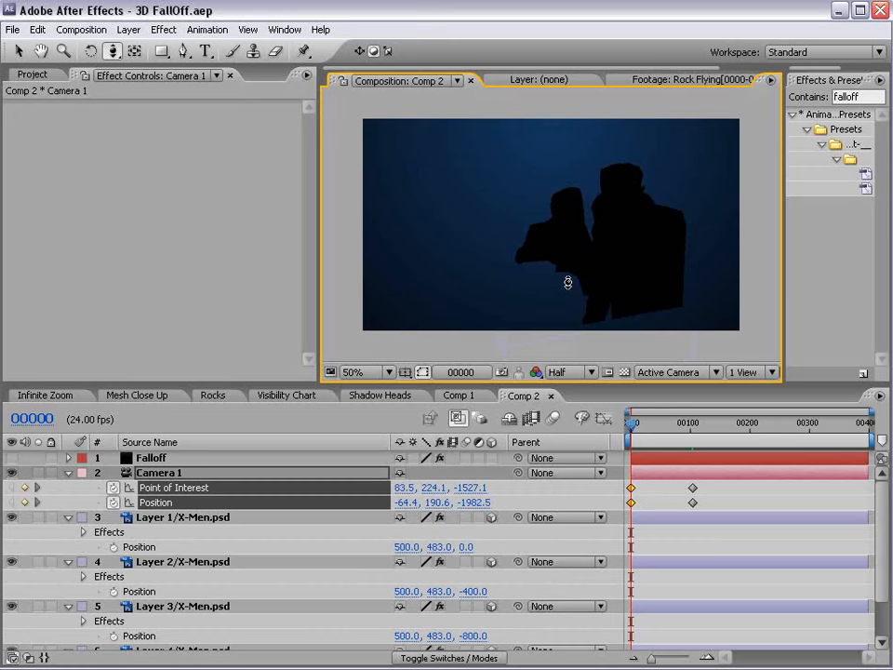
{"action": "left_click_drag", "start_coordinate": [632, 424], "coordinate": [660, 425]}
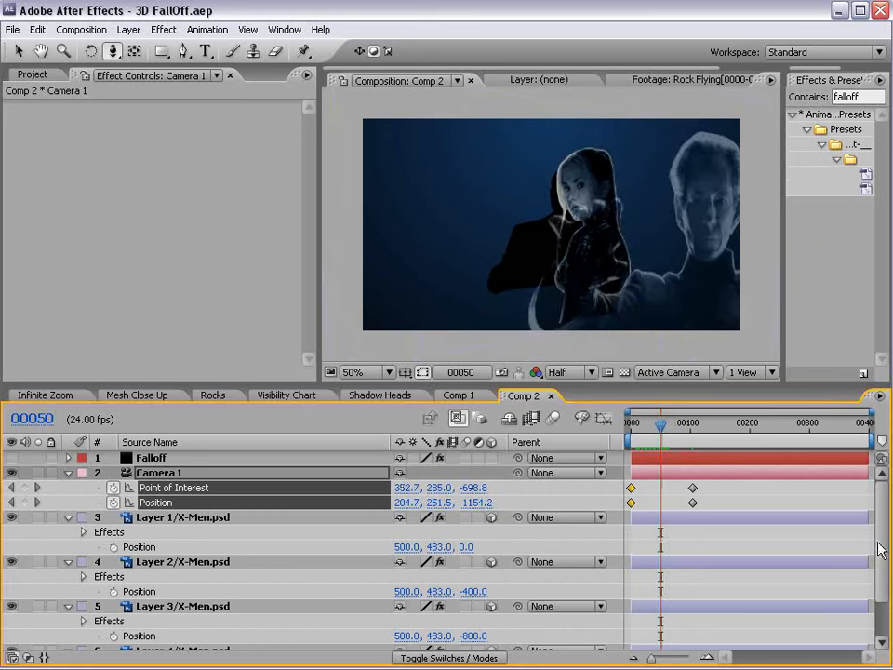
{"action": "scroll", "coordinate": [880, 543], "scroll_direction": "down", "scroll_amount": 3}
{"action": "scroll", "coordinate": [138, 460], "scroll_direction": "up", "scroll_amount": 3}
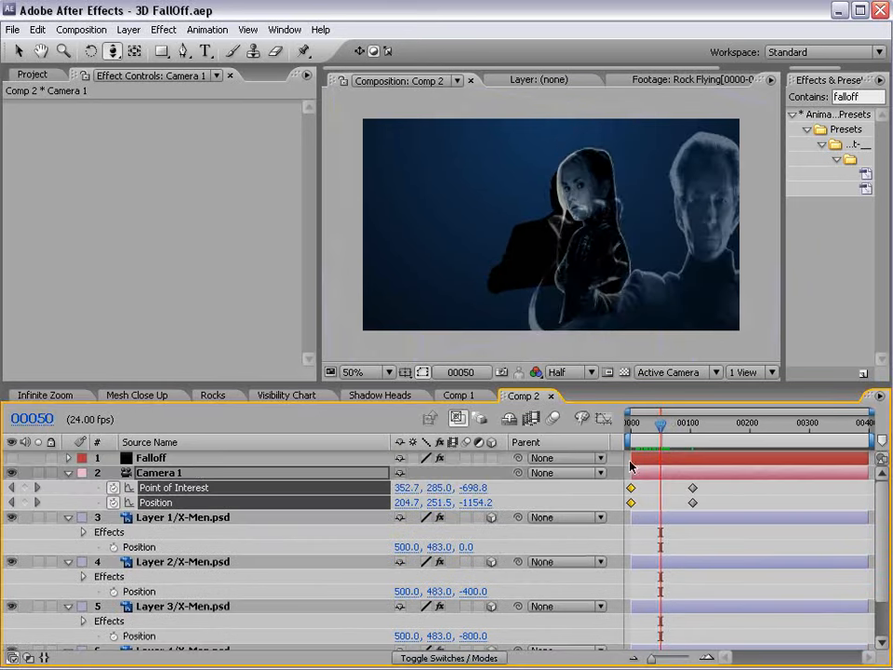
{"action": "left_click", "coordinate": [138, 459]}
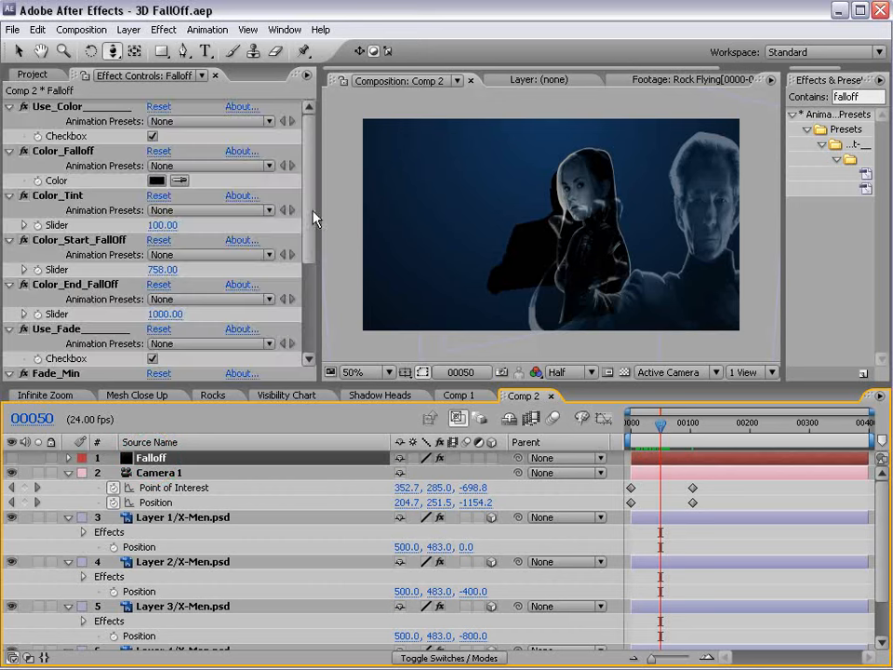
Lower Opac_End_FallOff to 599 and raise Opac_Start_FallOff to 456, scrubbing to check the fade.
{"action": "scroll", "coordinate": [313, 219], "scroll_direction": "down", "scroll_amount": 3}
{"action": "scroll", "coordinate": [248, 261], "scroll_direction": "down", "scroll_amount": 2}
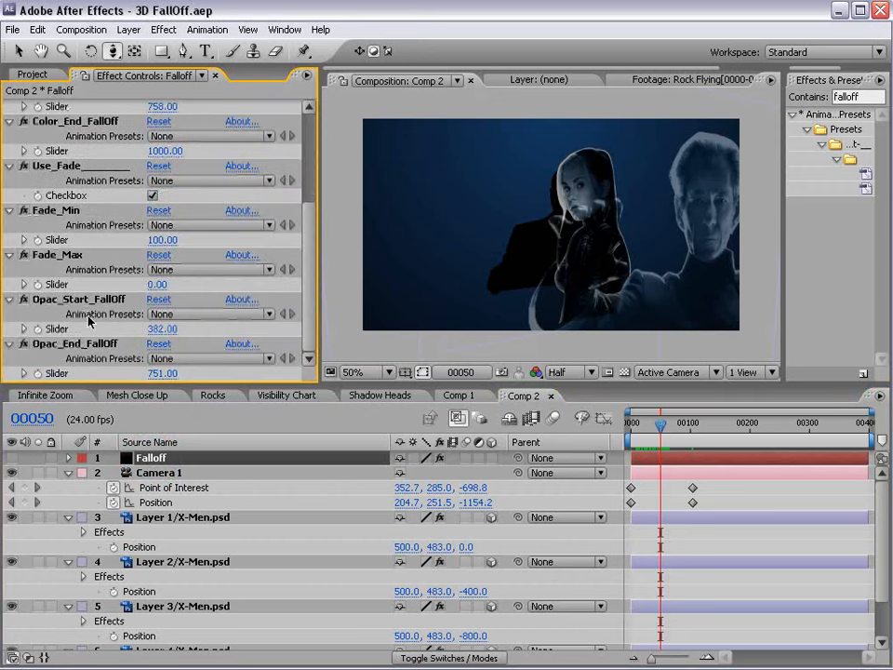
{"action": "left_click_drag", "start_coordinate": [166, 371], "coordinate": [159, 371]}
{"action": "mouse_move", "coordinate": [658, 425]}
{"action": "left_mouse_down"}
{"action": "mouse_move", "coordinate": [669, 425]}
{"action": "mouse_move", "coordinate": [661, 427]}
{"action": "left_mouse_up"}
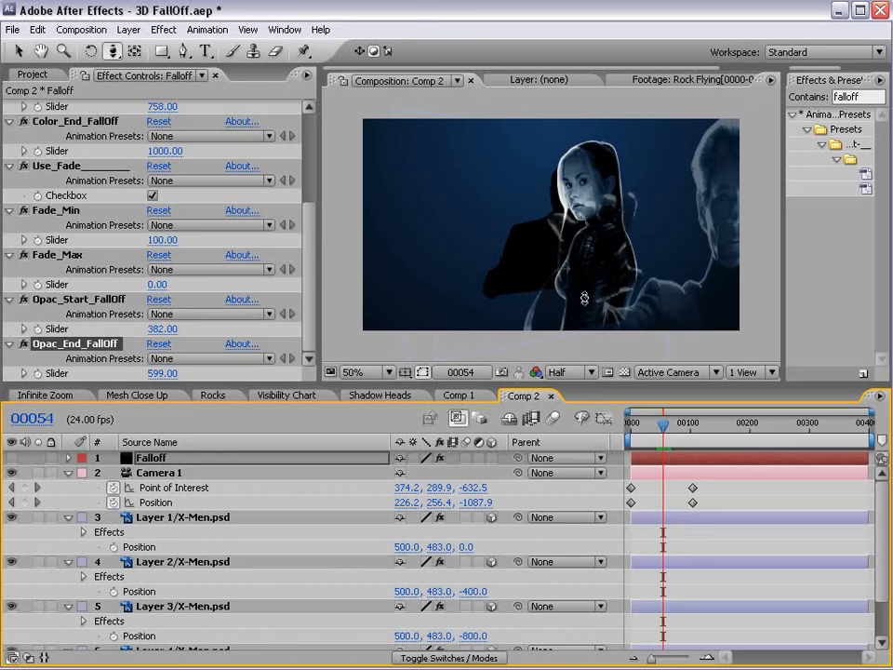
{"action": "left_click_drag", "start_coordinate": [163, 328], "coordinate": [167, 240]}
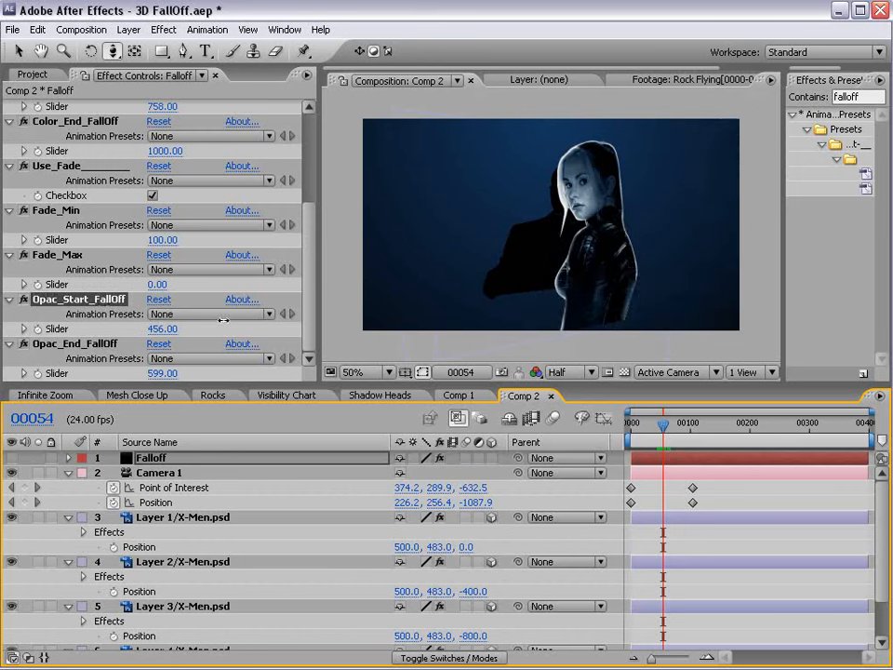
{"action": "left_click_drag", "start_coordinate": [669, 430], "coordinate": [637, 450]}
{"action": "left_click", "coordinate": [301, 472]}
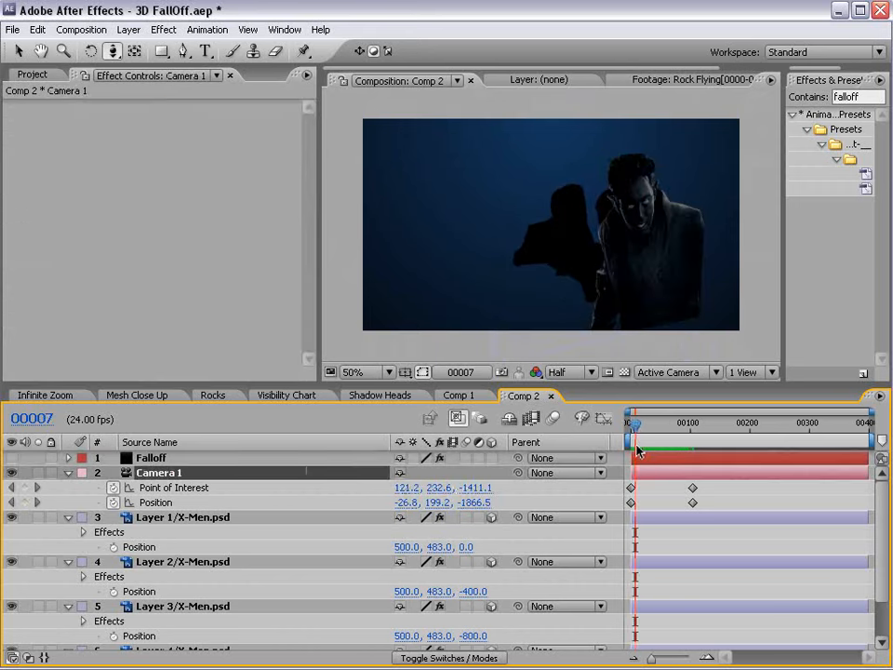
Save the project with Ctrl+S.
{"action": "key", "text": "ctrl+s"}
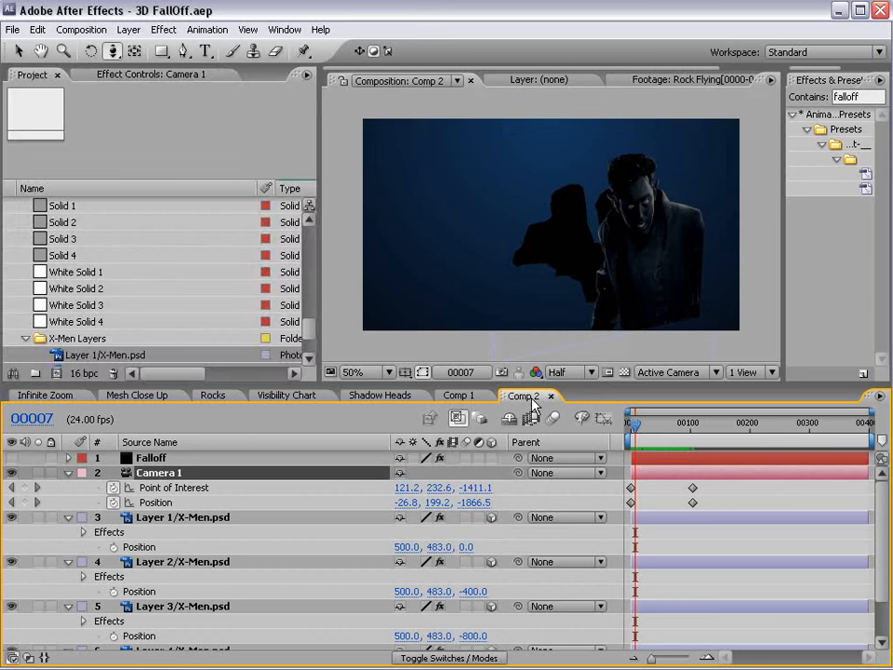
Preview frame 00034, then open the Visibility Chart and Mesh Close Up compositions.
{"action": "mouse_move", "coordinate": [635, 424]}
{"action": "left_mouse_down"}
{"action": "mouse_move", "coordinate": [684, 427]}
{"action": "mouse_move", "coordinate": [630, 427]}
{"action": "left_mouse_up"}
{"action": "left_click", "coordinate": [294, 398]}
{"action": "left_click", "coordinate": [212, 396]}
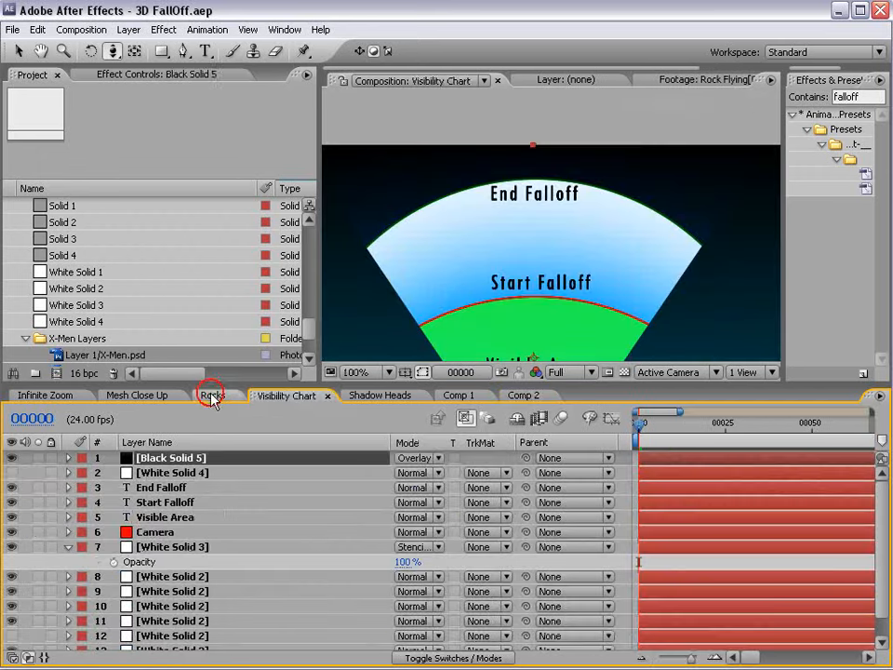
{"action": "left_click", "coordinate": [131, 395]}
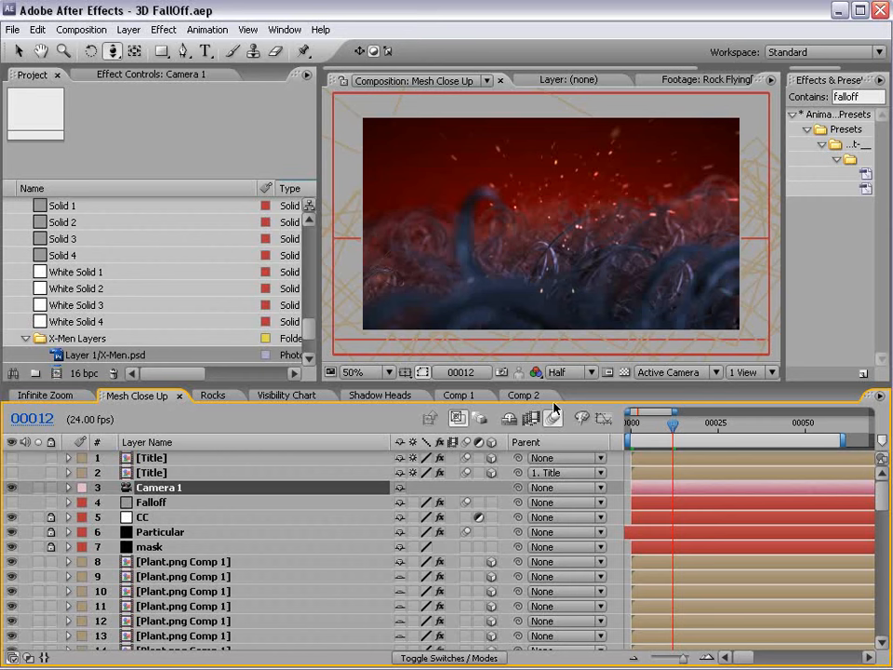
Play the Mesh Close Up animation, then switch to the Pro Scores web page in Firefox.
{"action": "key", "text": "space"}
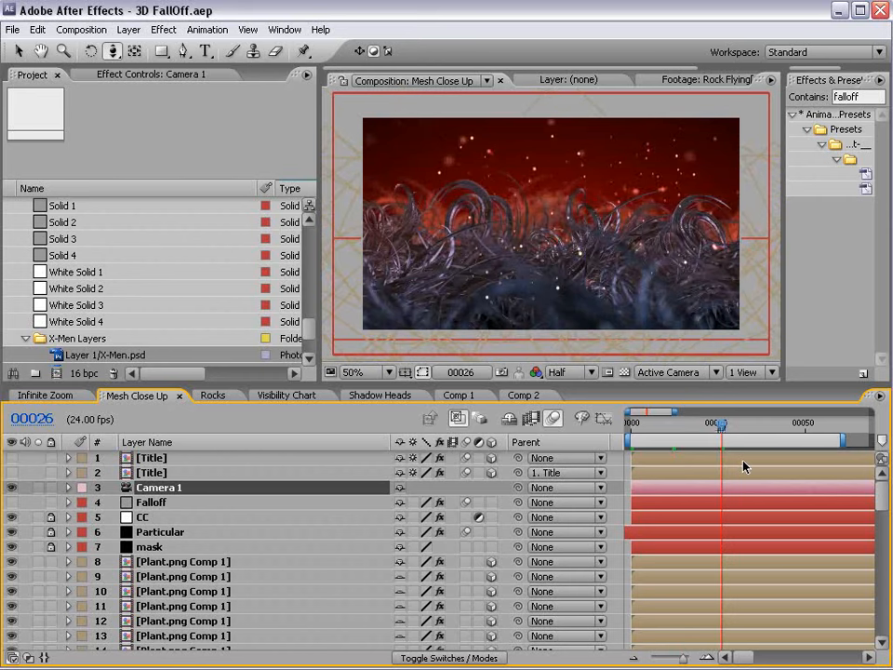
{"action": "left_click", "coordinate": [521, 395]}
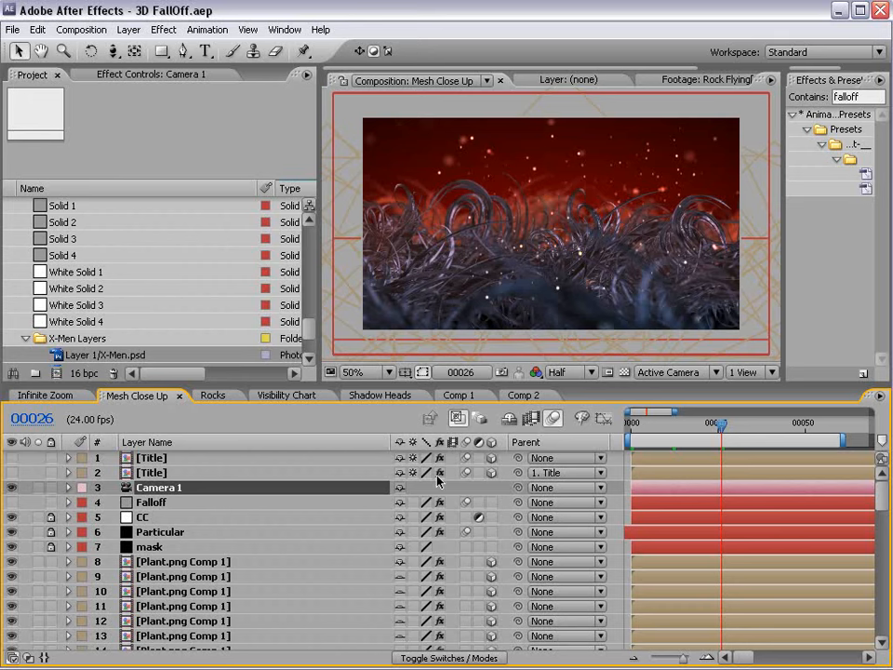
{"action": "key", "text": "alt+Tab"}
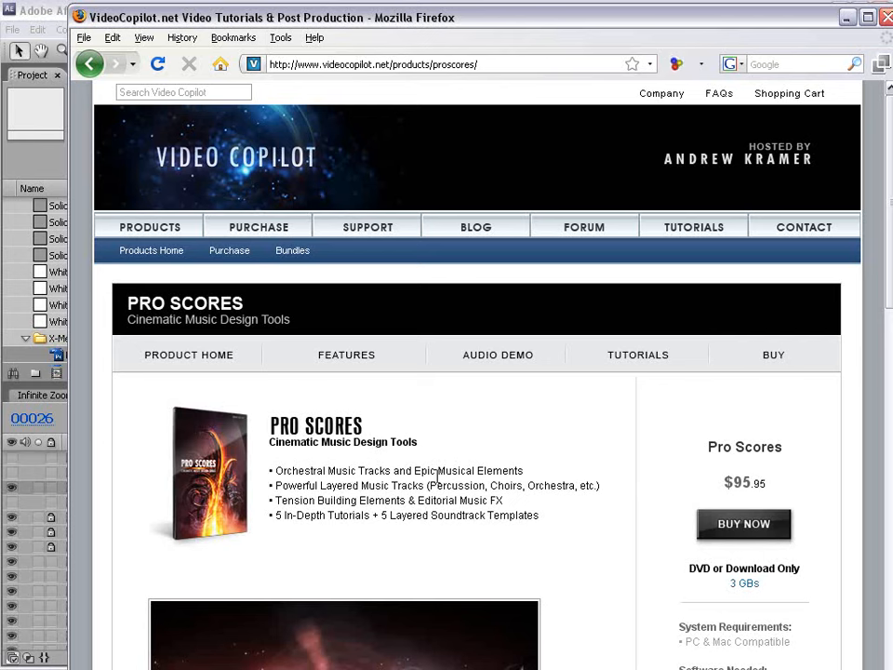
Read through the Pro Scores feature list, highlighting the first three feature bullets.
{"action": "left_click_drag", "start_coordinate": [326, 470], "coordinate": [449, 502]}
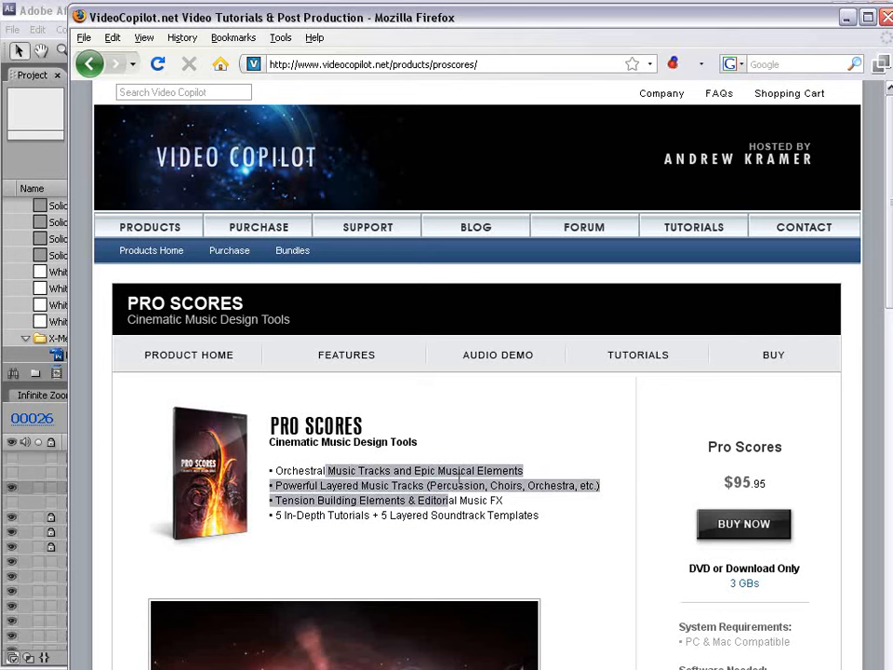
{"action": "scroll", "coordinate": [473, 494], "scroll_direction": "down", "scroll_amount": 3}
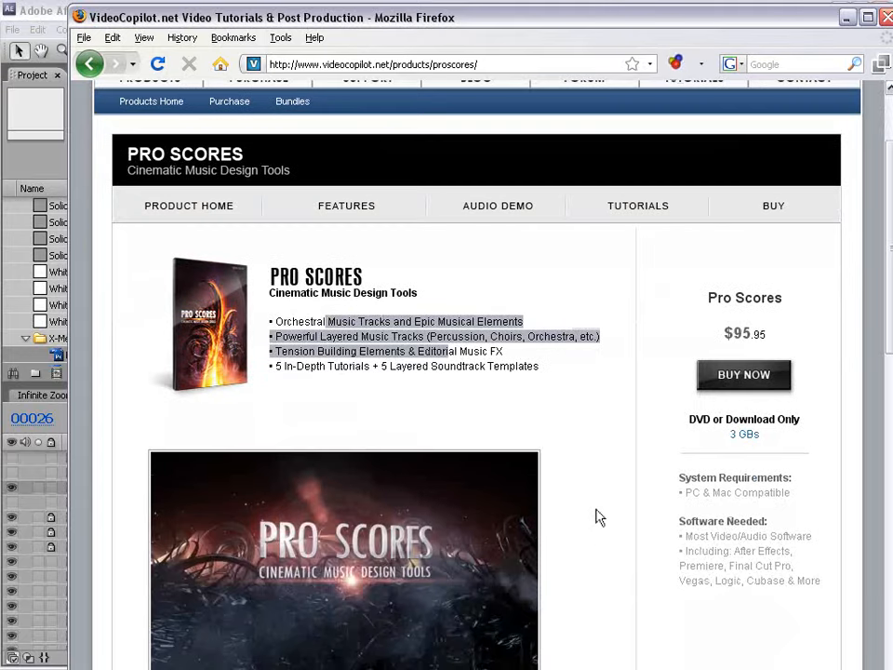
{"action": "left_click", "coordinate": [536, 387]}
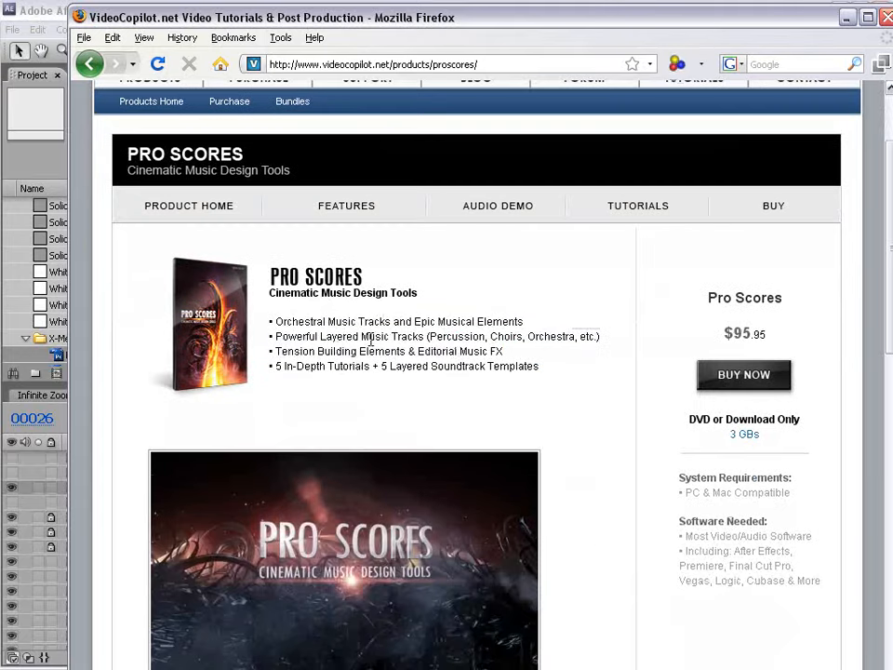
{"action": "left_click_drag", "start_coordinate": [269, 320], "coordinate": [484, 363]}
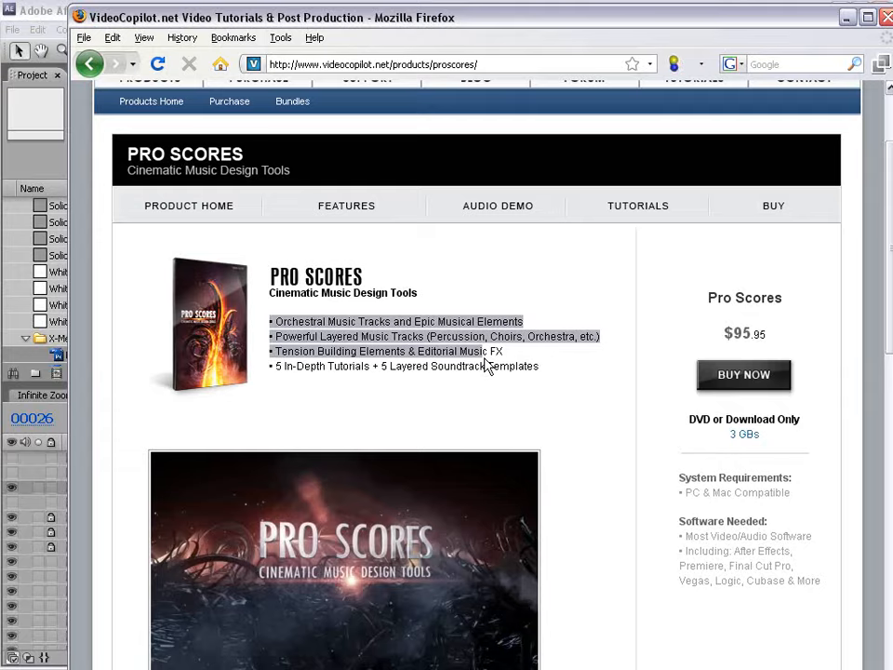
{"action": "scroll", "coordinate": [484, 363], "scroll_direction": "down", "scroll_amount": 4}
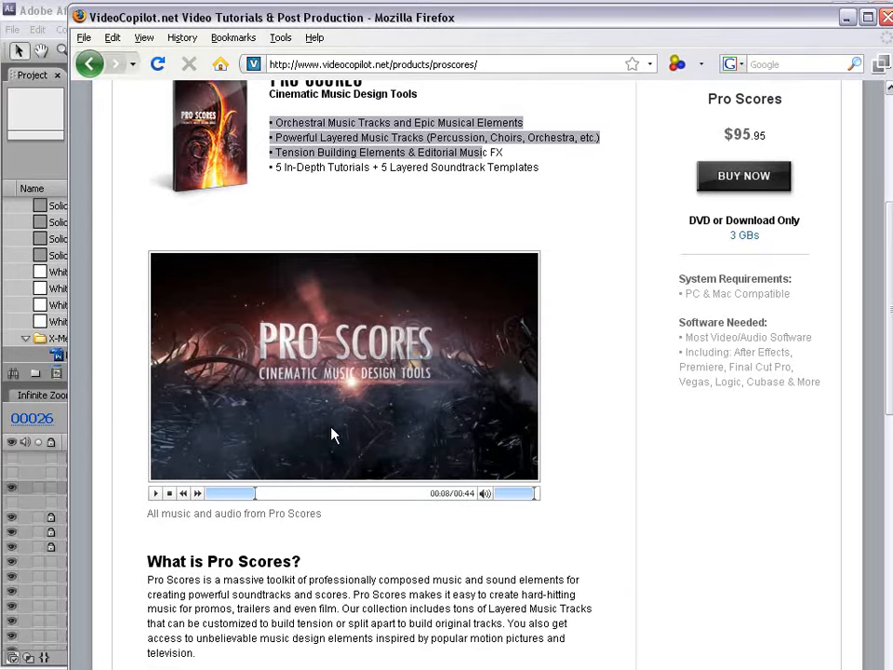
{"action": "scroll", "coordinate": [372, 400], "scroll_direction": "up", "scroll_amount": 4}
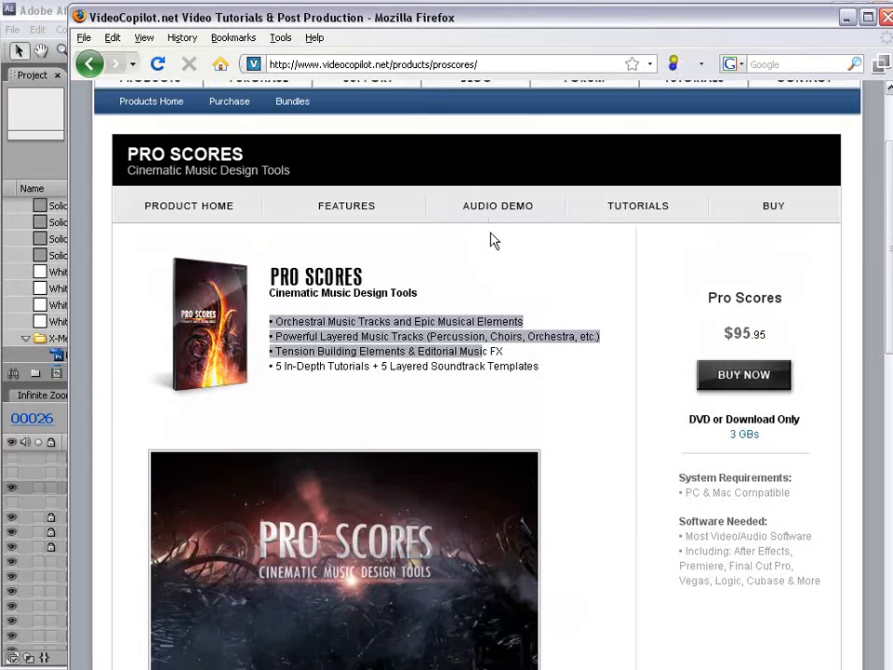
Browse the Pro Scores tutorials page's After Effects tutorial description, then return to After Effects.
{"action": "left_click", "coordinate": [623, 215]}
{"action": "scroll", "coordinate": [503, 354], "scroll_direction": "down", "scroll_amount": 8}
{"action": "scroll", "coordinate": [500, 339], "scroll_direction": "down", "scroll_amount": 2}
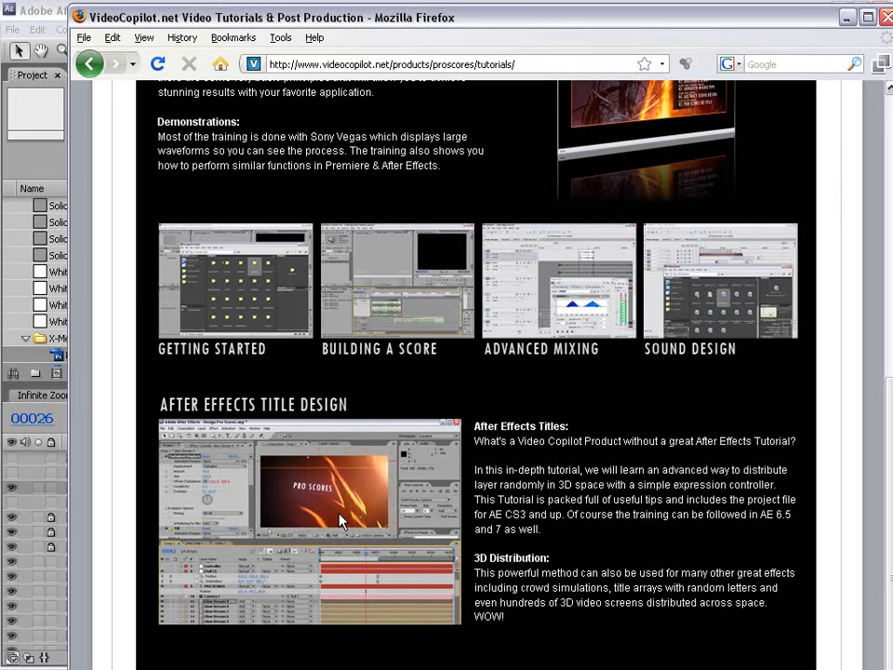
{"action": "left_click_drag", "start_coordinate": [527, 485], "coordinate": [542, 521]}
{"action": "left_click", "coordinate": [541, 526]}
{"action": "scroll", "coordinate": [379, 477], "scroll_direction": "up", "scroll_amount": 5}
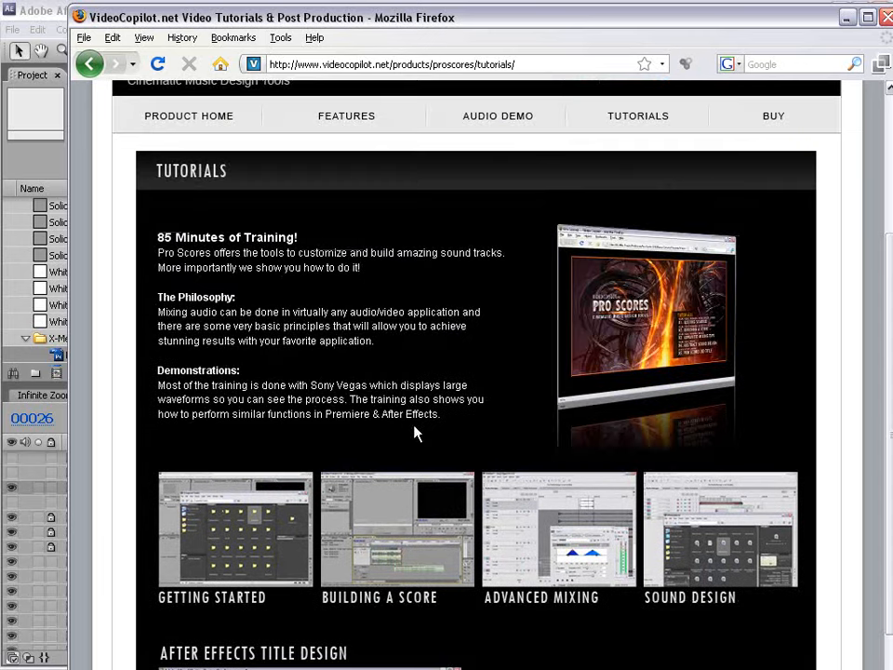
{"action": "left_click", "coordinate": [41, 11]}
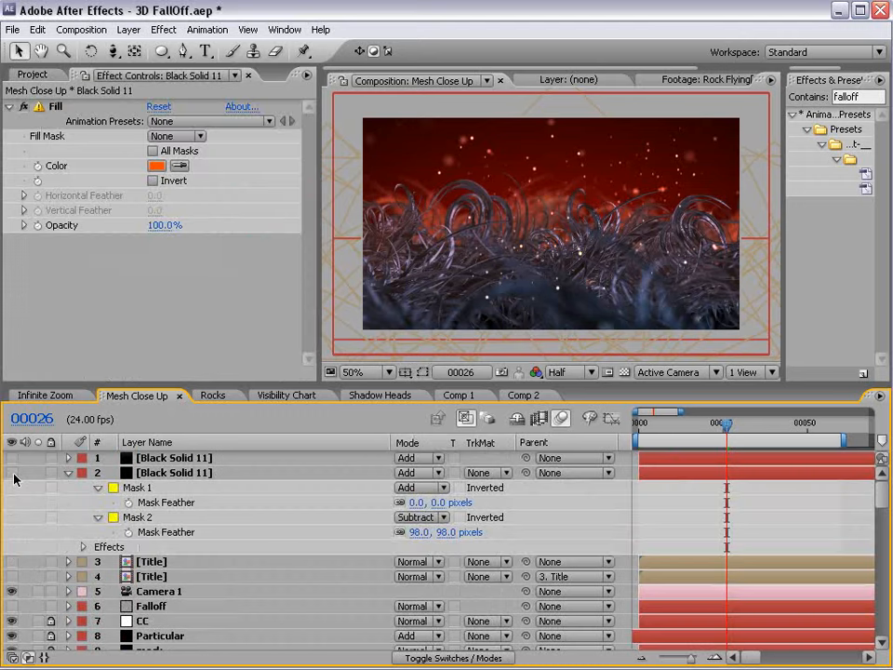
Drag the top Black Solid 11 orb right to sit beside the other orb.
{"action": "left_click", "coordinate": [170, 459]}
{"action": "left_click_drag", "start_coordinate": [499, 223], "coordinate": [604, 222]}
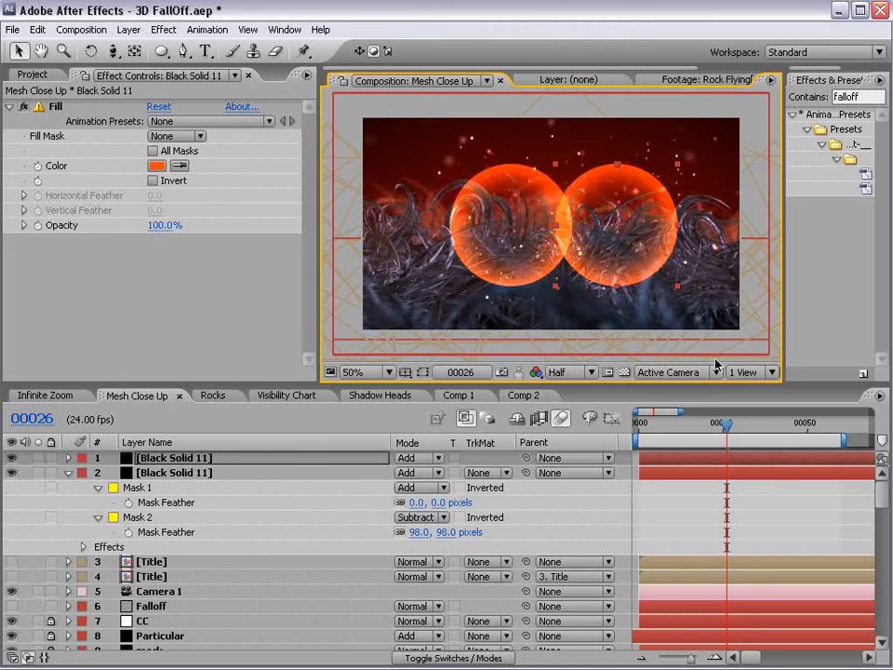